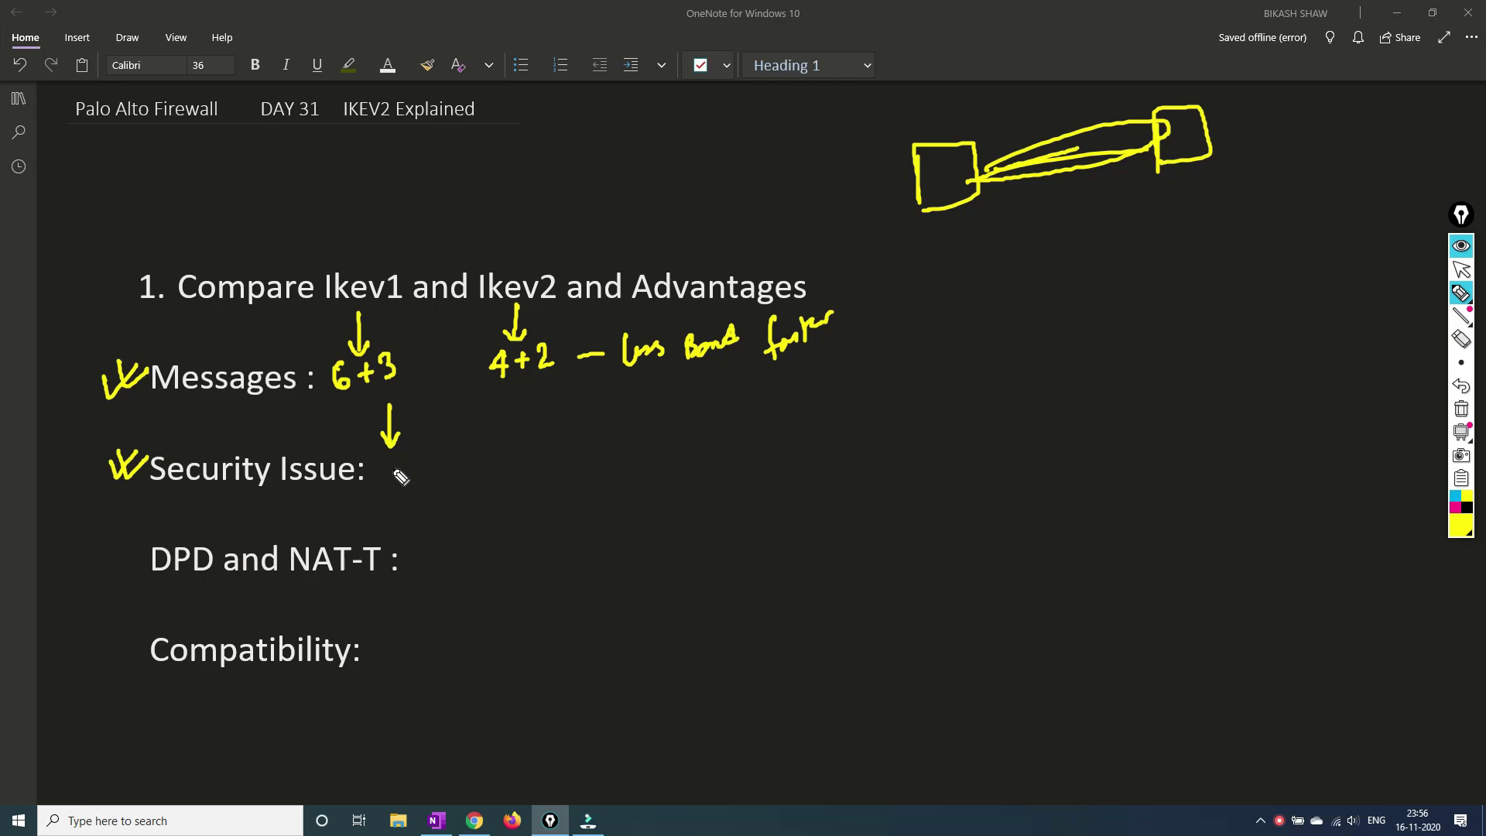
Handwrite the Security Issue comparison: older encryption for Ikev1, and an arrow to new encryption, strongest and longest, for Ikev2.
{"action": "mouse_move", "coordinate": [381, 472]}
{"action": "left_mouse_down"}
{"action": "mouse_move", "coordinate": [445, 457]}
{"action": "mouse_move", "coordinate": [454, 475]}
{"action": "mouse_move", "coordinate": [390, 505]}
{"action": "mouse_move", "coordinate": [446, 469]}
{"action": "left_mouse_up"}
{"action": "left_click", "coordinate": [407, 485]}
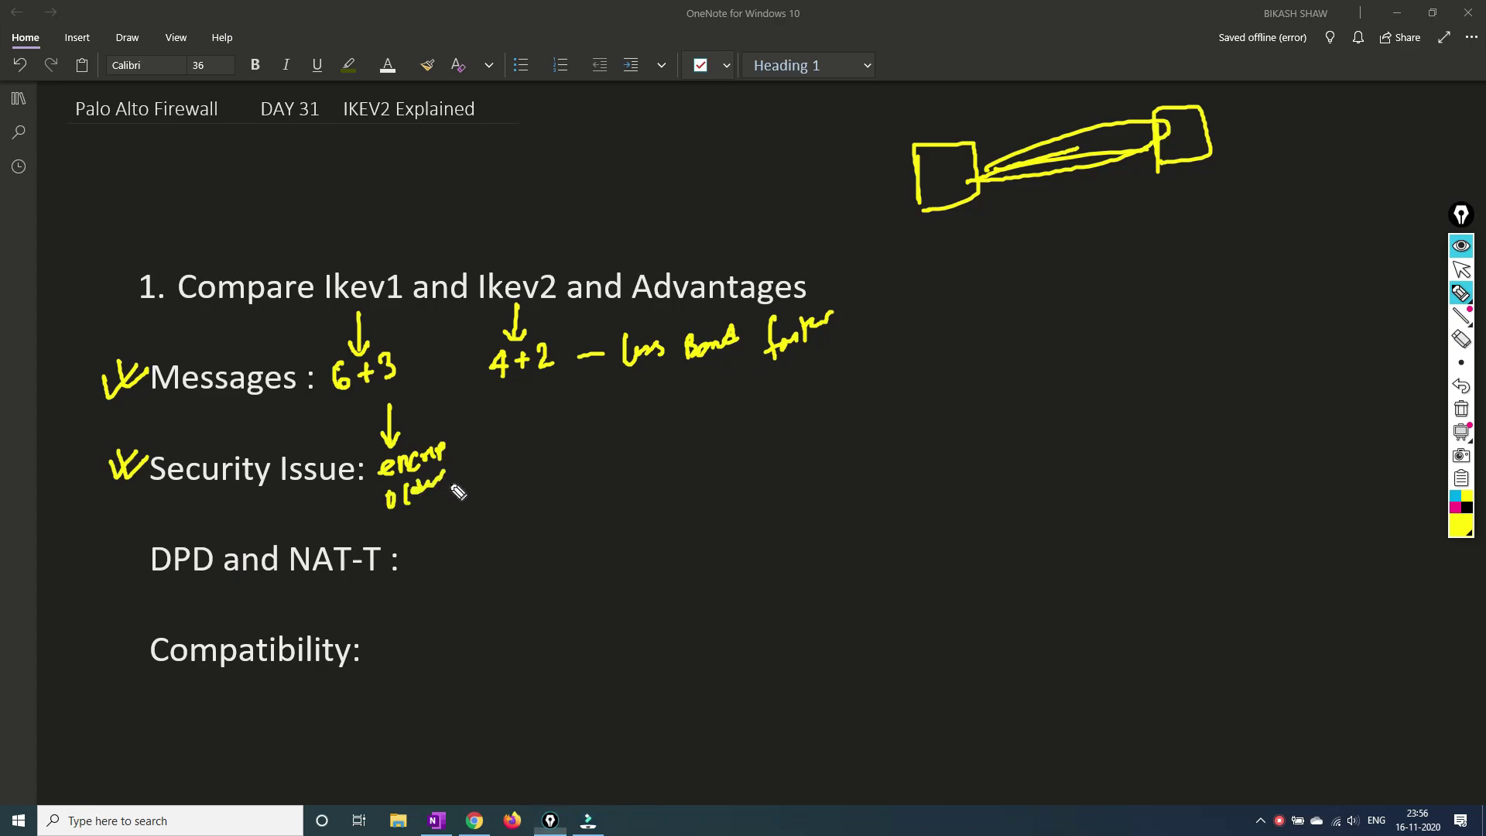
{"action": "left_click_drag", "start_coordinate": [523, 394], "coordinate": [523, 423]}
{"action": "mouse_move", "coordinate": [516, 410]}
{"action": "left_mouse_down"}
{"action": "mouse_move", "coordinate": [531, 410]}
{"action": "mouse_move", "coordinate": [510, 447]}
{"action": "mouse_move", "coordinate": [550, 418]}
{"action": "left_mouse_up"}
{"action": "left_click", "coordinate": [510, 428]}
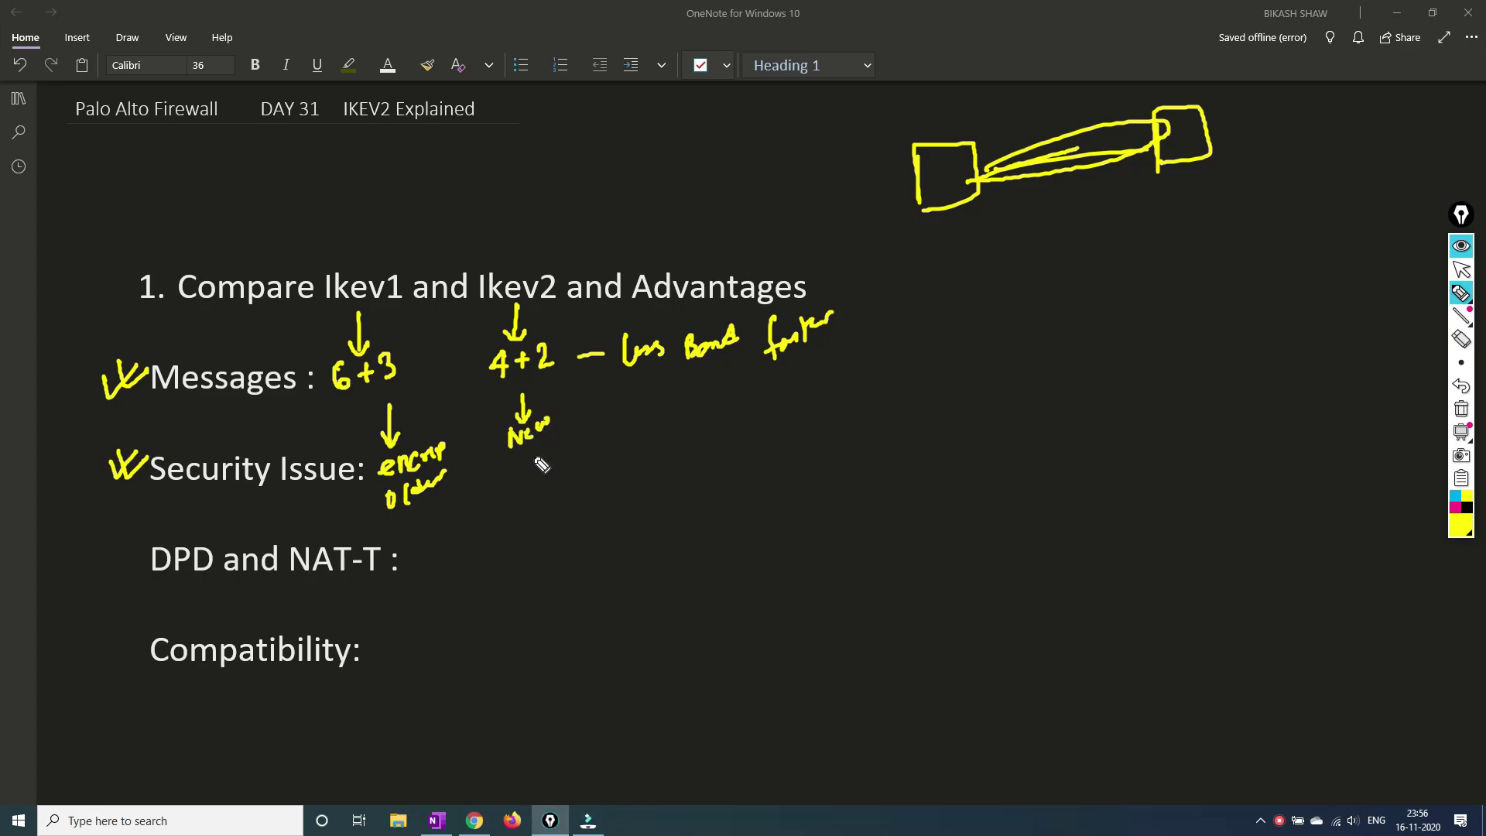
{"action": "mouse_move", "coordinate": [520, 467]}
{"action": "left_mouse_down"}
{"action": "mouse_move", "coordinate": [577, 434]}
{"action": "mouse_move", "coordinate": [657, 438]}
{"action": "mouse_move", "coordinate": [752, 400]}
{"action": "mouse_move", "coordinate": [786, 424]}
{"action": "left_mouse_up"}
{"action": "left_click", "coordinate": [822, 369]}
{"action": "mouse_move", "coordinate": [824, 375]}
{"action": "left_mouse_down"}
{"action": "mouse_move", "coordinate": [859, 387]}
{"action": "mouse_move", "coordinate": [907, 362]}
{"action": "left_mouse_up"}
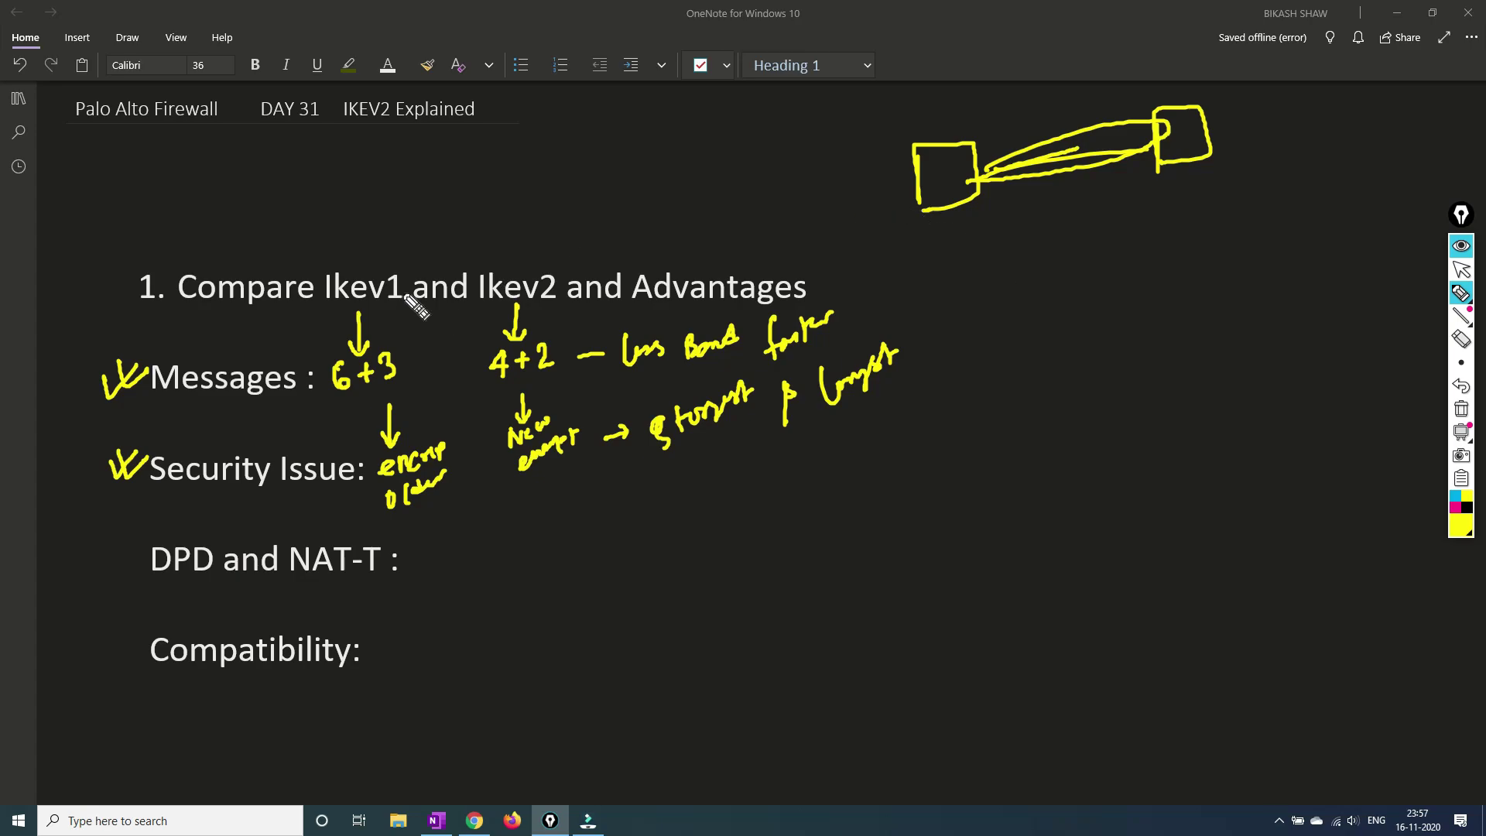
Tick the Ikev1 heading and handwrite an IKEv1 weakness note beside the comparison, with arrows down to a dictionary attack.
{"action": "left_click_drag", "start_coordinate": [370, 251], "coordinate": [422, 233]}
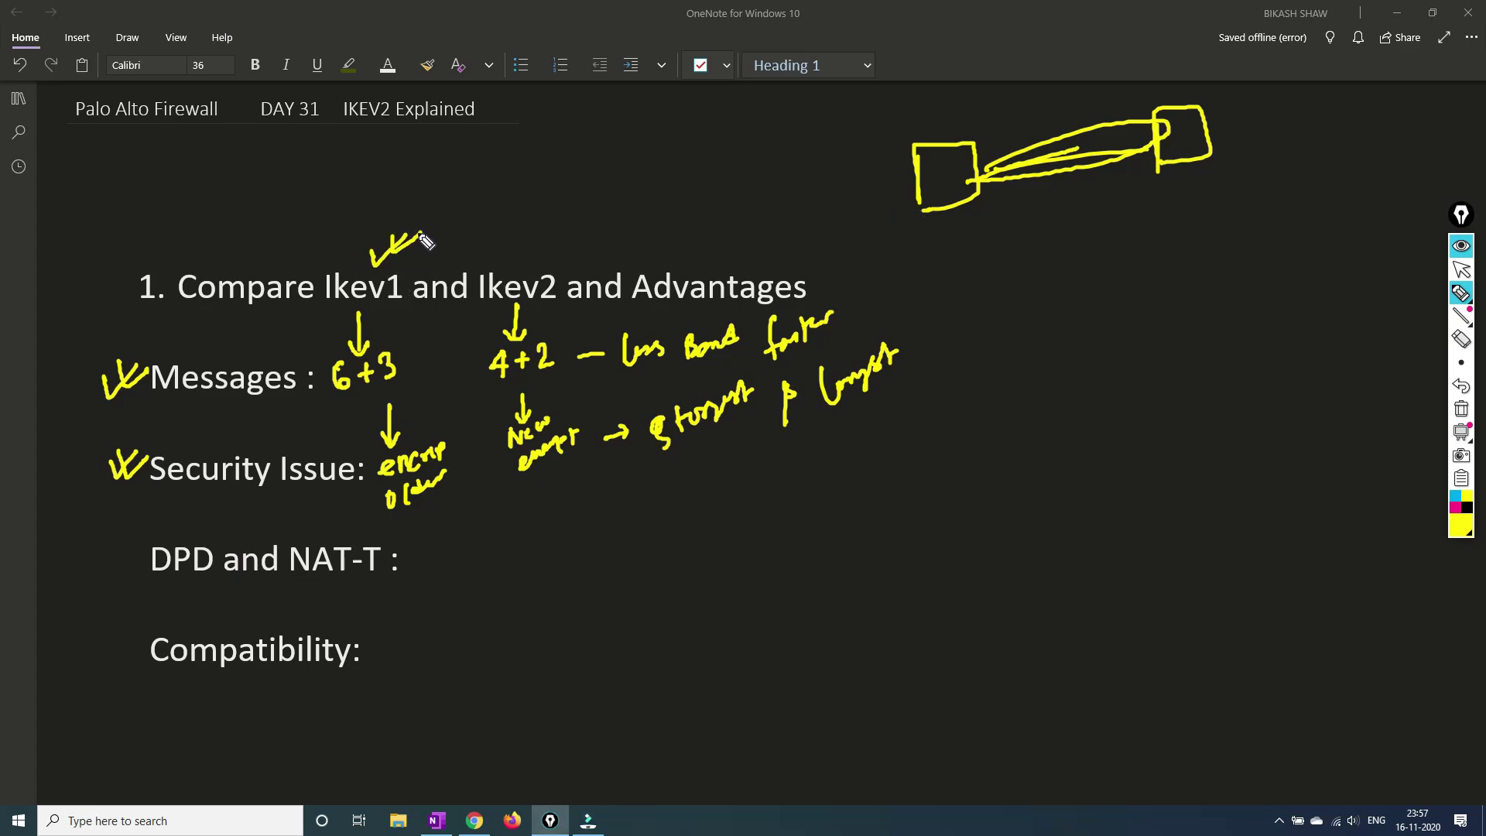
{"action": "mouse_move", "coordinate": [989, 338]}
{"action": "left_mouse_down"}
{"action": "mouse_move", "coordinate": [1015, 350]}
{"action": "mouse_move", "coordinate": [1125, 333]}
{"action": "mouse_move", "coordinate": [1131, 310]}
{"action": "mouse_move", "coordinate": [1321, 236]}
{"action": "left_mouse_up"}
{"action": "left_click_drag", "start_coordinate": [1288, 267], "coordinate": [1290, 297]}
{"action": "left_click_drag", "start_coordinate": [1278, 285], "coordinate": [1306, 283]}
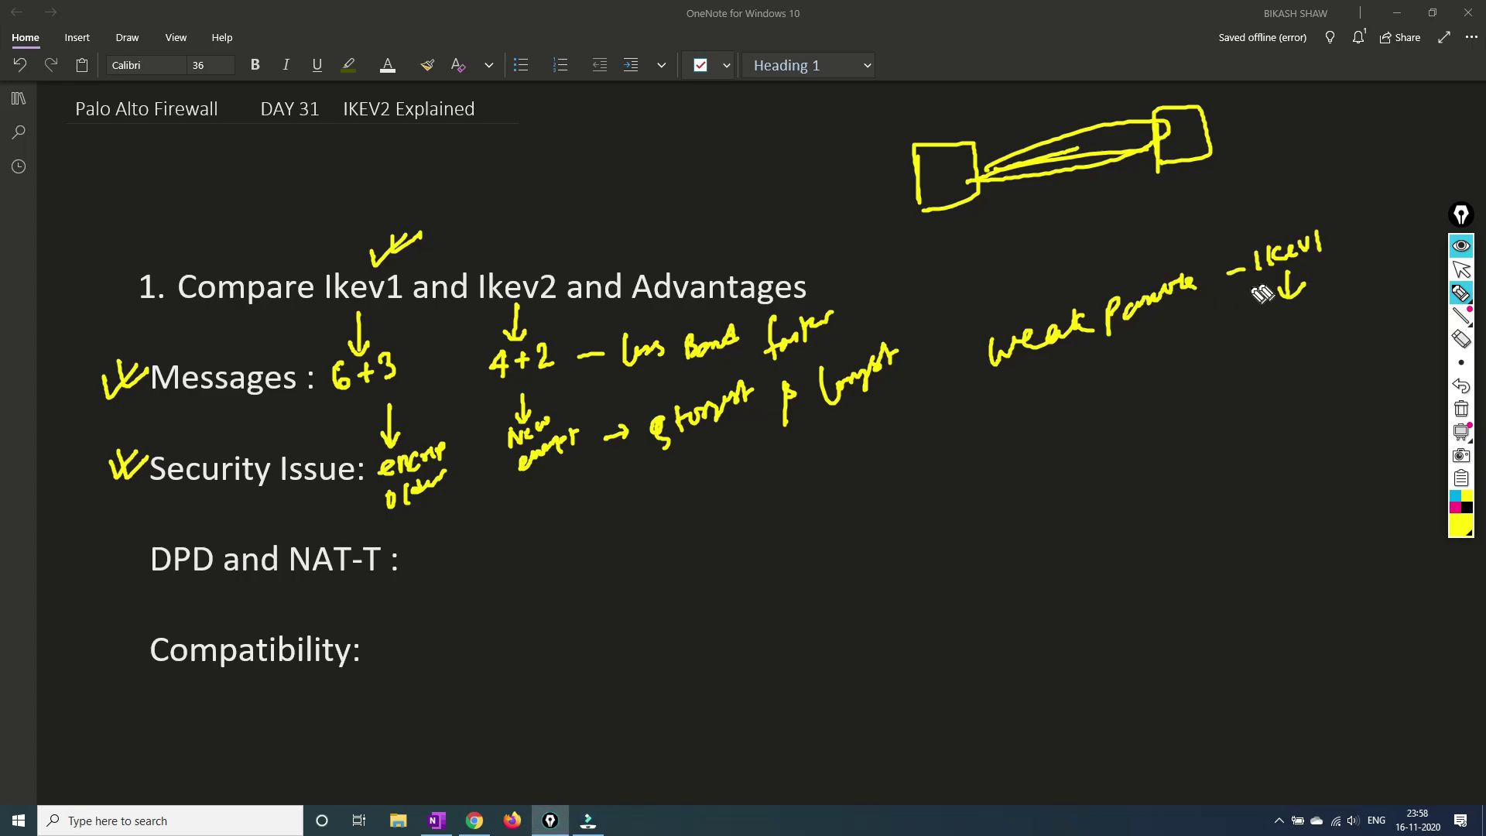
{"action": "left_click_drag", "start_coordinate": [1333, 249], "coordinate": [1358, 246]}
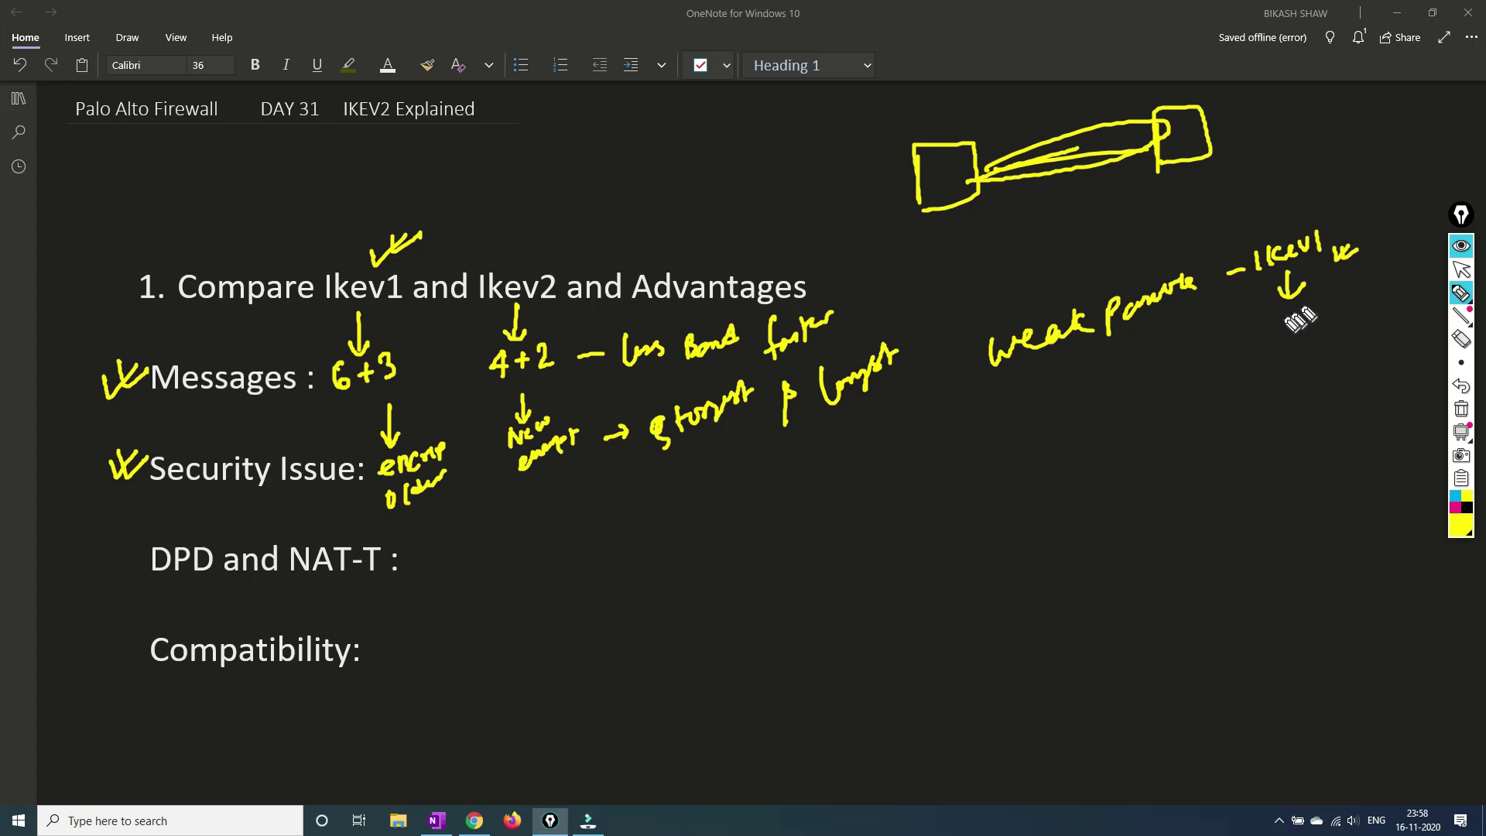
{"action": "mouse_move", "coordinate": [1289, 310]}
{"action": "left_mouse_down"}
{"action": "mouse_move", "coordinate": [1289, 334]}
{"action": "mouse_move", "coordinate": [1302, 323]}
{"action": "mouse_move", "coordinate": [1270, 394]}
{"action": "mouse_move", "coordinate": [1297, 395]}
{"action": "mouse_move", "coordinate": [1354, 352]}
{"action": "left_mouse_up"}
{"action": "mouse_move", "coordinate": [1297, 452]}
{"action": "left_mouse_down"}
{"action": "mouse_move", "coordinate": [1316, 422]}
{"action": "mouse_move", "coordinate": [1393, 395]}
{"action": "left_mouse_up"}
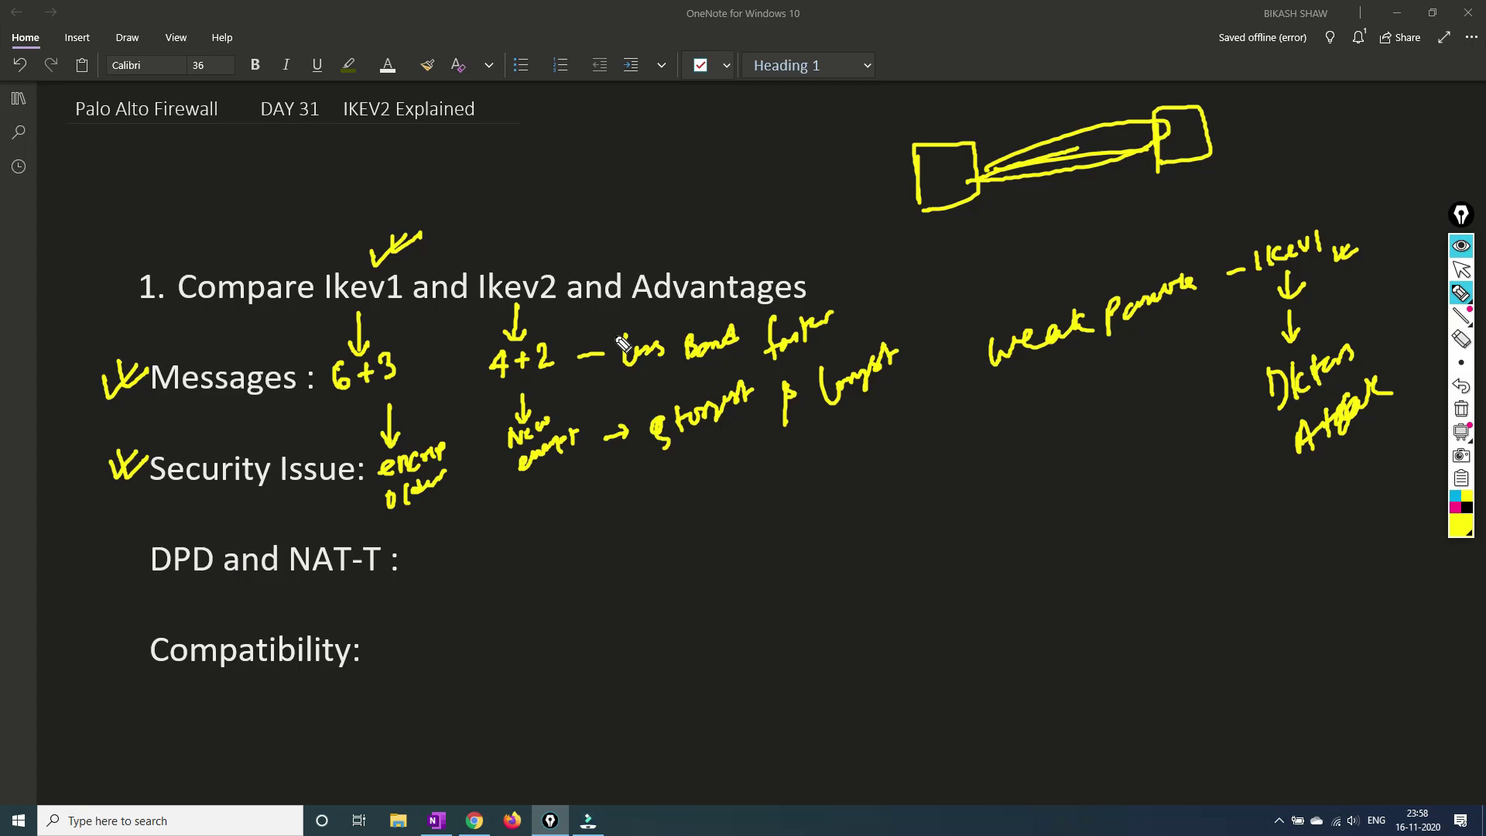
Draw tick marks beside the Ikev2 "faster" note and in front of the DPD and NAT-T line.
{"action": "left_click", "coordinate": [873, 323]}
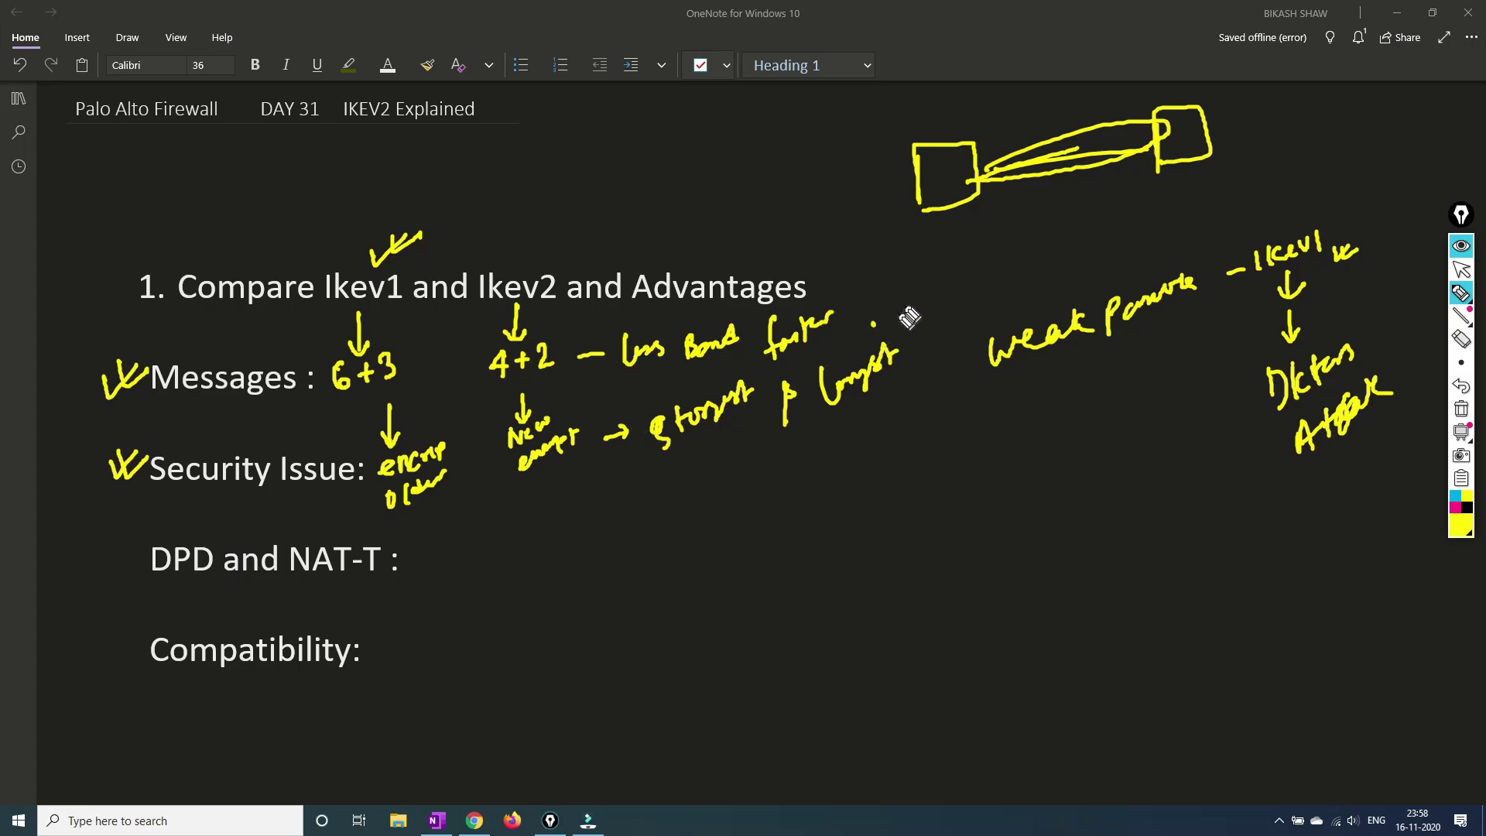
{"action": "left_click_drag", "start_coordinate": [872, 325], "coordinate": [896, 316]}
{"action": "left_click_drag", "start_coordinate": [890, 328], "coordinate": [920, 304]}
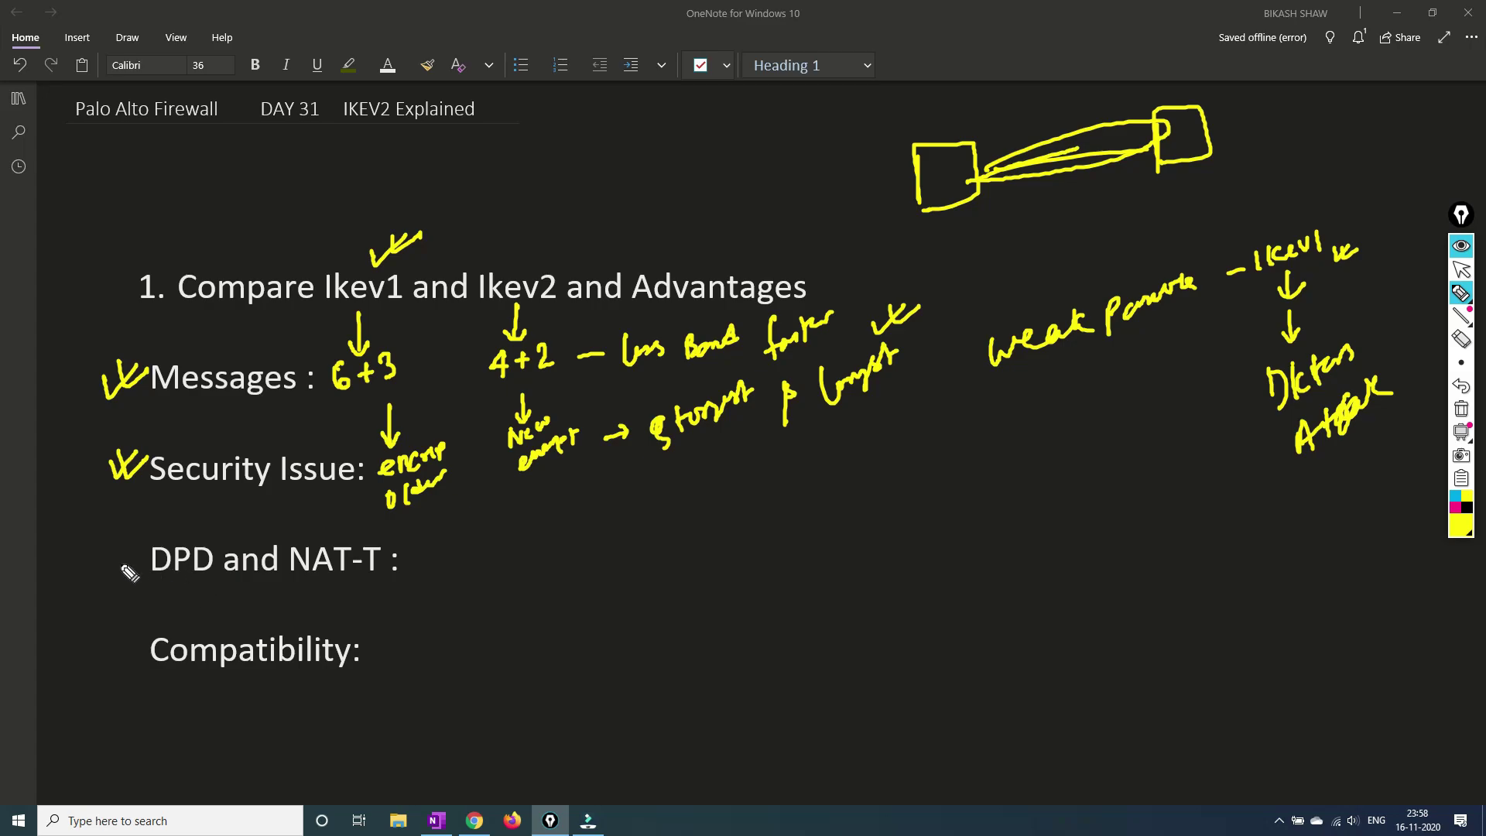
{"action": "mouse_move", "coordinate": [110, 547]}
{"action": "left_mouse_down"}
{"action": "mouse_move", "coordinate": [124, 561]}
{"action": "mouse_move", "coordinate": [147, 542]}
{"action": "left_mouse_up"}
{"action": "mouse_move", "coordinate": [116, 551]}
{"action": "left_mouse_down"}
{"action": "mouse_move", "coordinate": [142, 569]}
{"action": "mouse_move", "coordinate": [153, 539]}
{"action": "left_mouse_up"}
Extend the tunnel sketch with an arrow between the two boxes and a middle box with a downward arrow.
{"action": "mouse_move", "coordinate": [971, 182]}
{"action": "left_mouse_down"}
{"action": "mouse_move", "coordinate": [1151, 132]}
{"action": "mouse_move", "coordinate": [1132, 131]}
{"action": "left_mouse_up"}
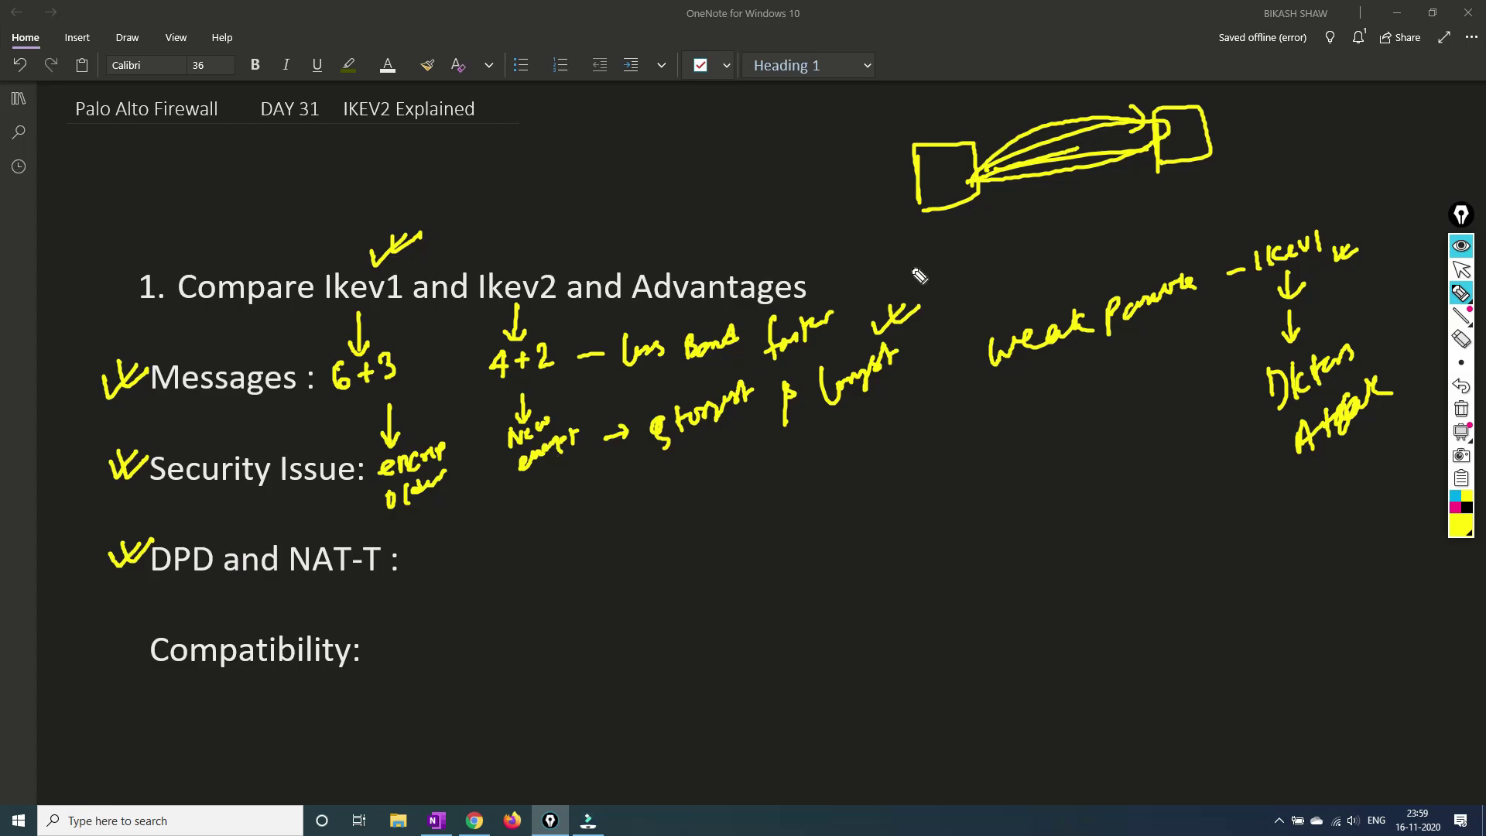
{"action": "mouse_move", "coordinate": [1048, 183]}
{"action": "left_mouse_down"}
{"action": "mouse_move", "coordinate": [1043, 125]}
{"action": "mouse_move", "coordinate": [1093, 173]}
{"action": "mouse_move", "coordinate": [1072, 215]}
{"action": "left_mouse_up"}
{"action": "left_click_drag", "start_coordinate": [1060, 200], "coordinate": [1082, 202]}
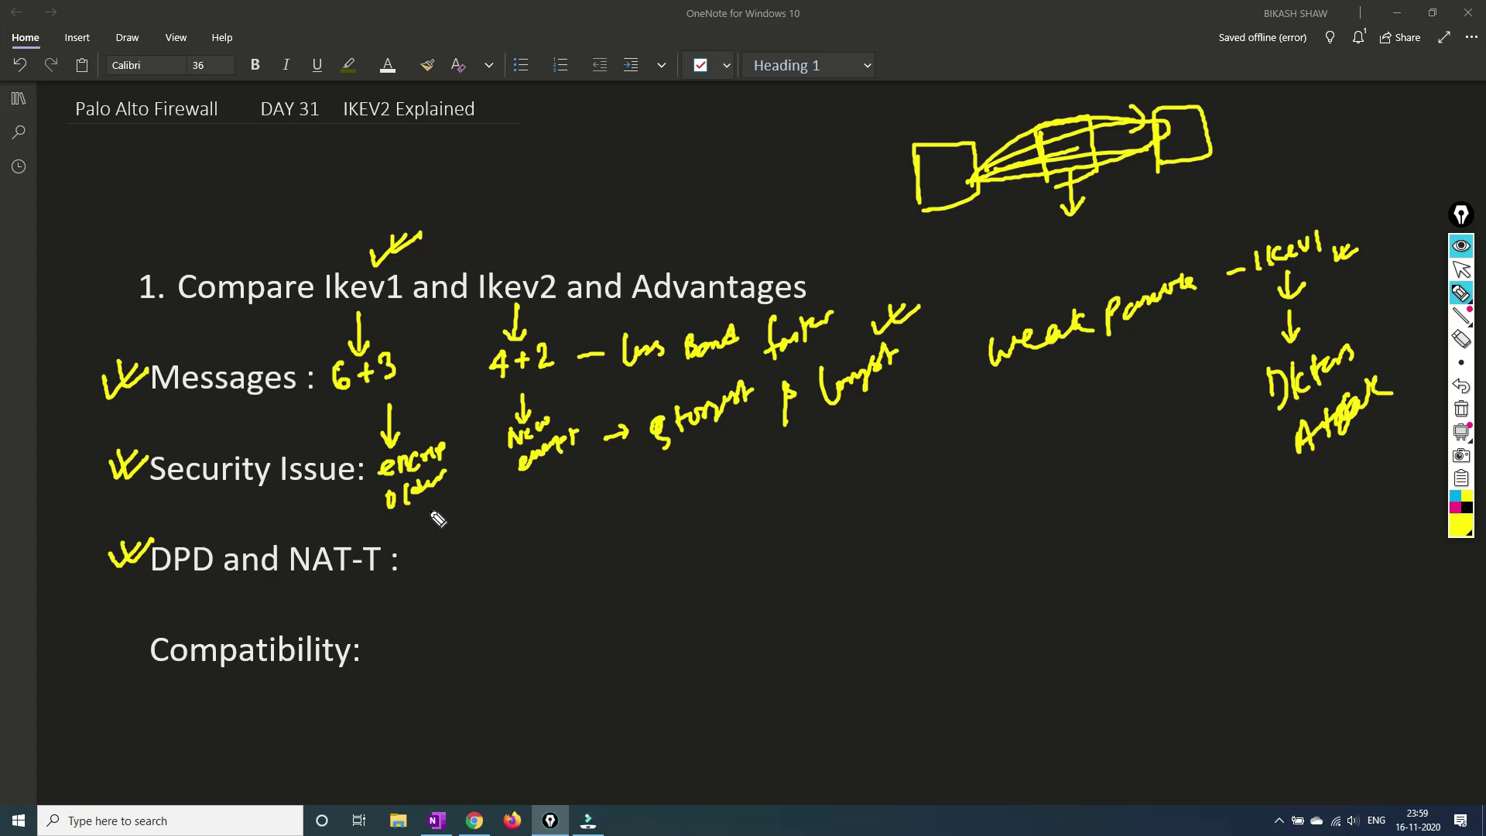
Handwrite "DPD, NAT-T" with a downward arrow in the Ikev1 column beside the DPD and NAT-T line.
{"action": "mouse_move", "coordinate": [431, 503]}
{"action": "left_mouse_down"}
{"action": "mouse_move", "coordinate": [432, 529]}
{"action": "mouse_move", "coordinate": [443, 516]}
{"action": "mouse_move", "coordinate": [427, 573]}
{"action": "mouse_move", "coordinate": [477, 562]}
{"action": "mouse_move", "coordinate": [490, 531]}
{"action": "mouse_move", "coordinate": [516, 523]}
{"action": "mouse_move", "coordinate": [521, 540]}
{"action": "left_mouse_up"}
{"action": "left_click_drag", "start_coordinate": [512, 536], "coordinate": [535, 519]}
{"action": "mouse_move", "coordinate": [529, 520]}
{"action": "left_mouse_down"}
{"action": "mouse_move", "coordinate": [528, 539]}
{"action": "mouse_move", "coordinate": [537, 508]}
{"action": "mouse_move", "coordinate": [533, 531]}
{"action": "left_mouse_up"}
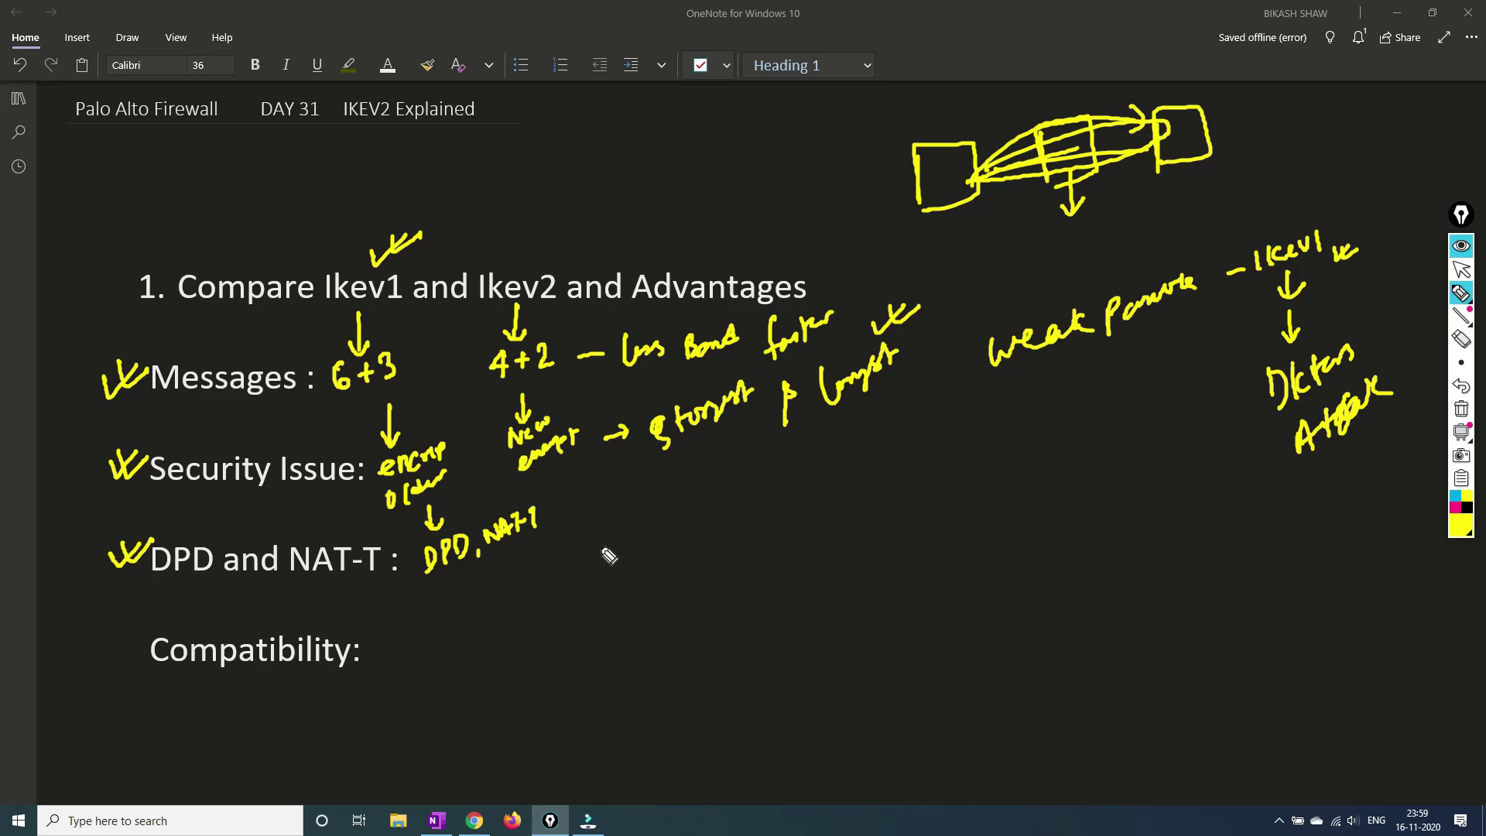
Handwrite "Auto" below a downward arrow in the Ikev2 column and add an arrow after it.
{"action": "left_click_drag", "start_coordinate": [603, 469], "coordinate": [605, 517]}
{"action": "left_click", "coordinate": [596, 496]}
{"action": "mouse_move", "coordinate": [604, 517]}
{"action": "left_mouse_down"}
{"action": "mouse_move", "coordinate": [613, 543]}
{"action": "mouse_move", "coordinate": [639, 542]}
{"action": "left_mouse_up"}
{"action": "left_click_drag", "start_coordinate": [628, 526], "coordinate": [643, 523]}
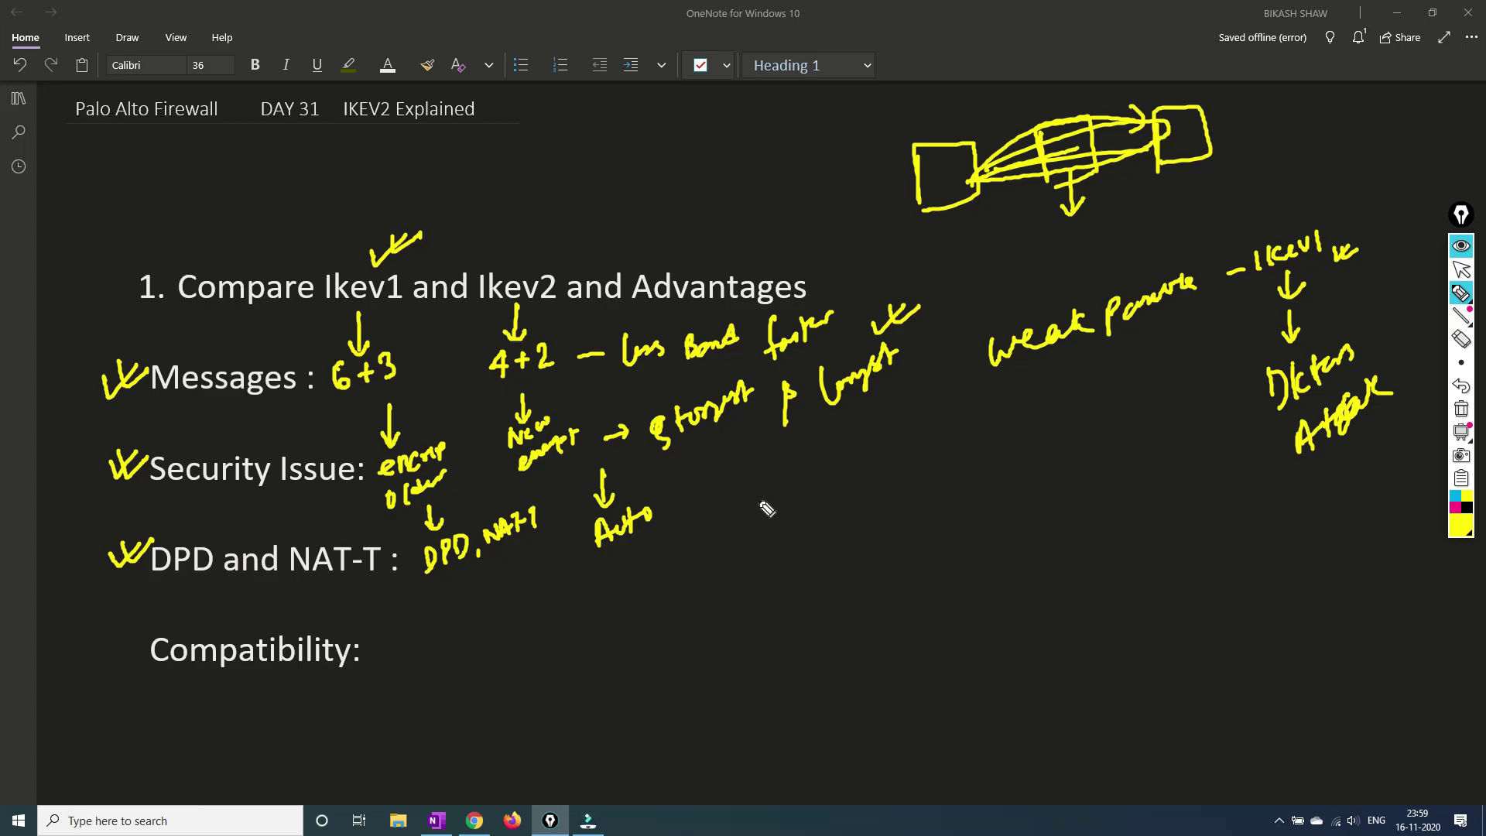
{"action": "mouse_move", "coordinate": [675, 504]}
{"action": "left_mouse_down"}
{"action": "mouse_move", "coordinate": [704, 498]}
{"action": "mouse_move", "coordinate": [690, 516]}
{"action": "left_mouse_up"}
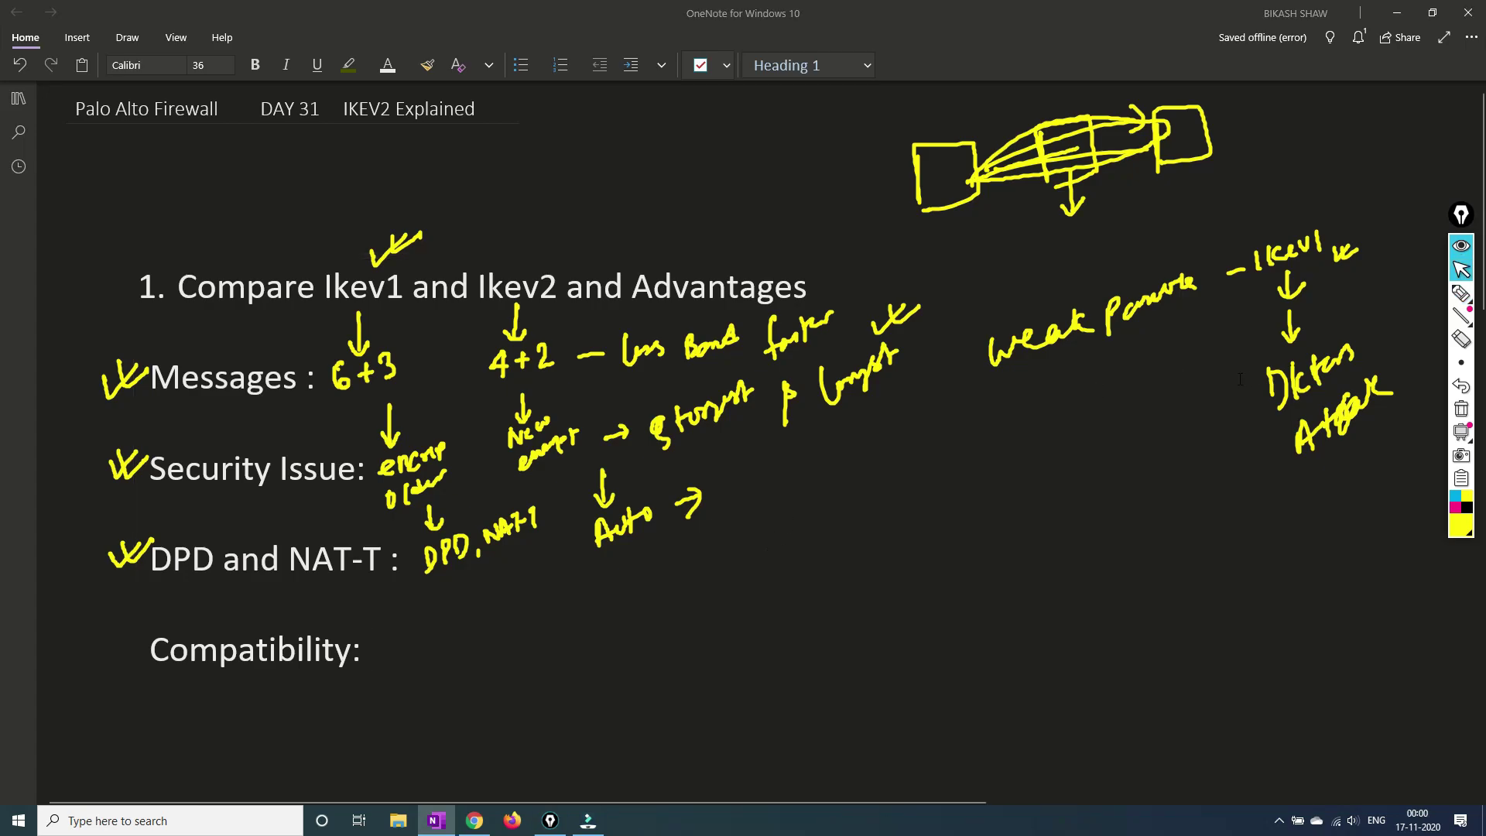
Reactivate the annotation pen, tick the Compatibility line, sketch a box above the heading, and mark up the Compatibility row.
{"action": "left_click", "coordinate": [1462, 294]}
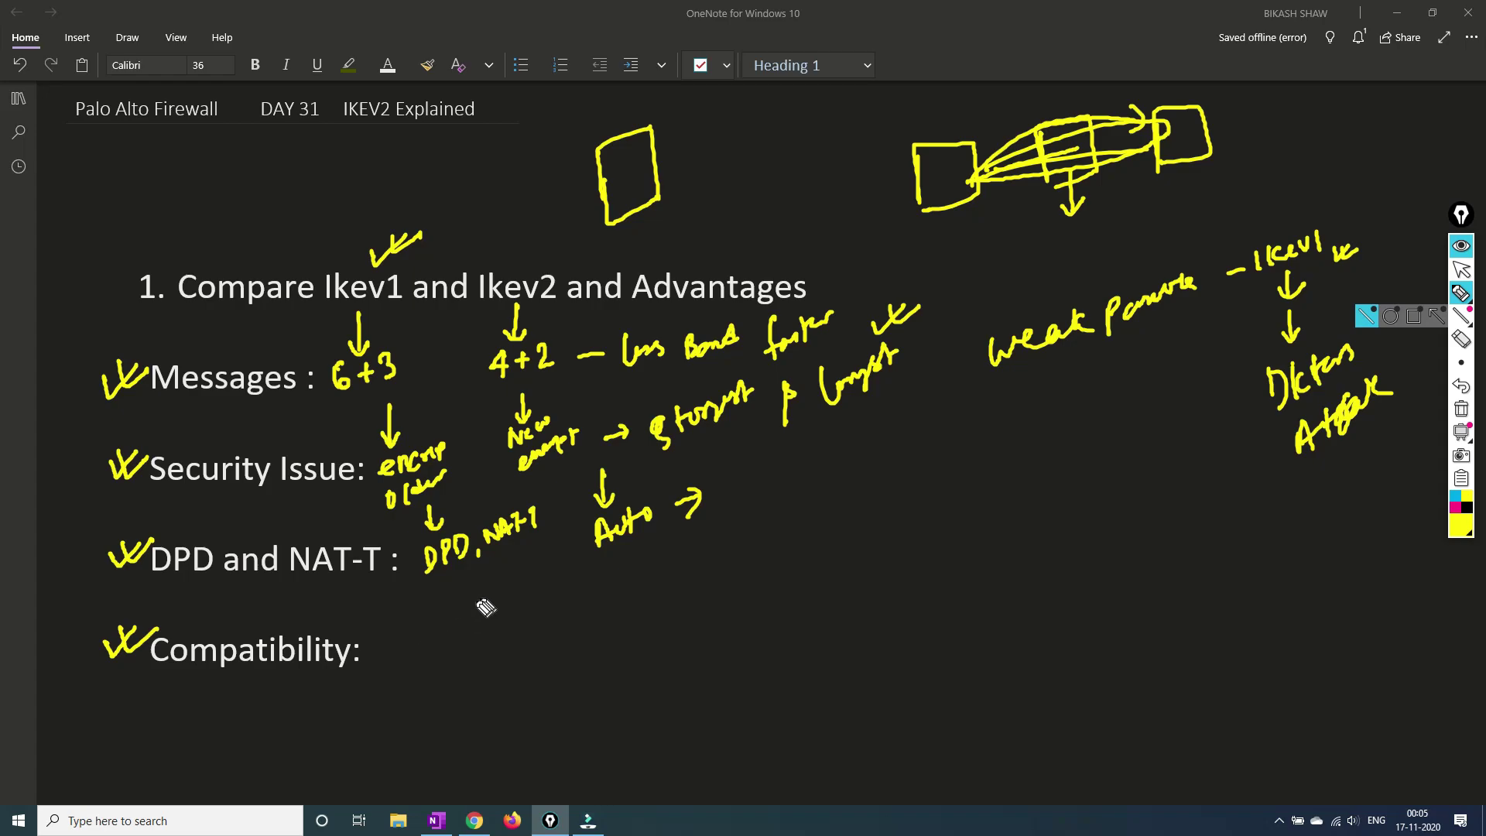
{"action": "mouse_move", "coordinate": [420, 670]}
{"action": "left_mouse_down"}
{"action": "mouse_move", "coordinate": [413, 624]}
{"action": "mouse_move", "coordinate": [554, 576]}
{"action": "mouse_move", "coordinate": [442, 685]}
{"action": "mouse_move", "coordinate": [482, 622]}
{"action": "mouse_move", "coordinate": [541, 597]}
{"action": "left_mouse_up"}
{"action": "mouse_move", "coordinate": [660, 611]}
{"action": "left_mouse_down"}
{"action": "mouse_move", "coordinate": [739, 540]}
{"action": "mouse_move", "coordinate": [678, 613]}
{"action": "mouse_move", "coordinate": [731, 556]}
{"action": "left_mouse_up"}
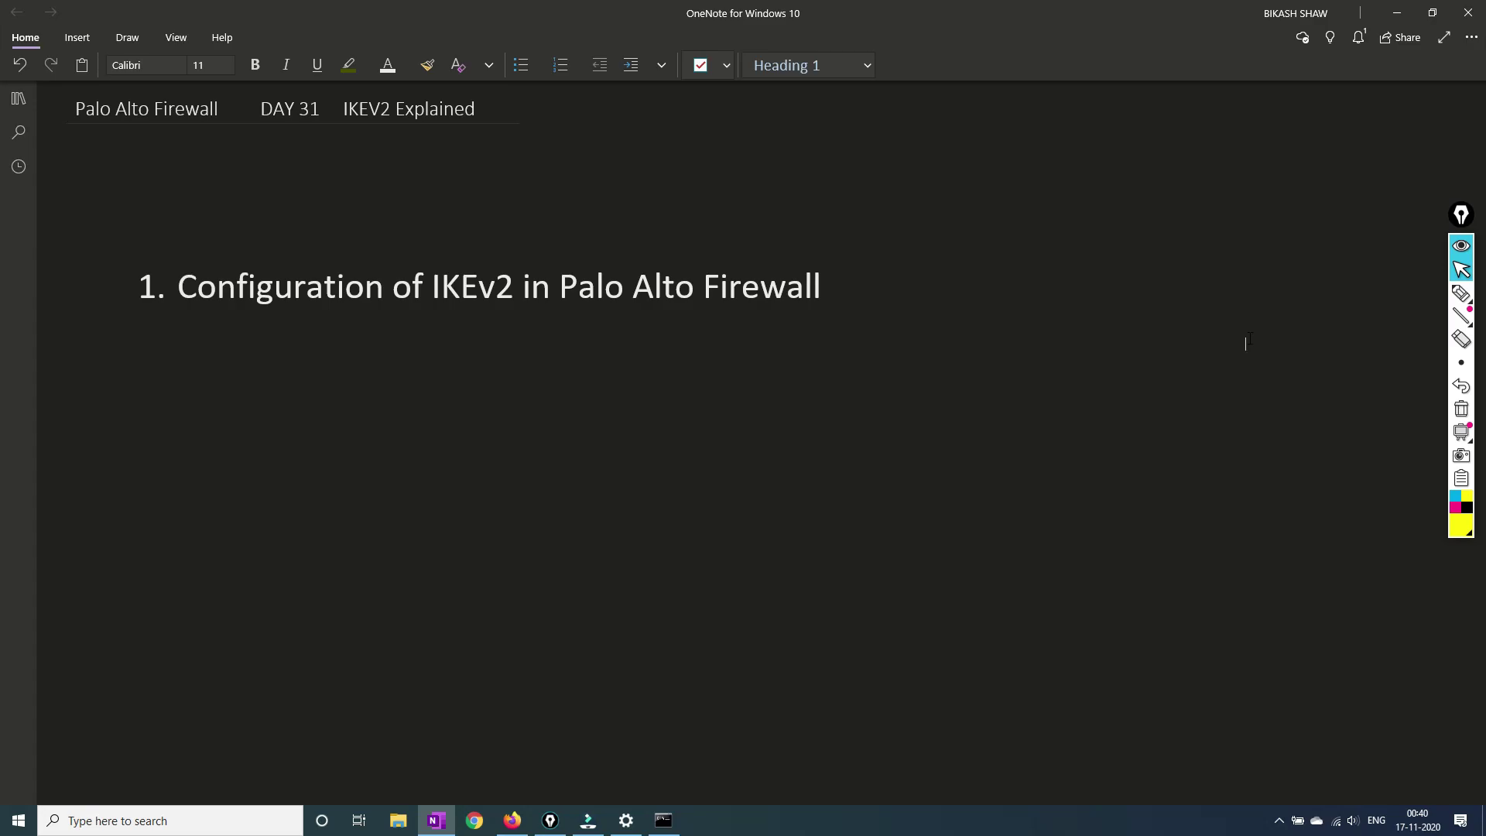
Switch to the EVE topology in Firefox and change Site 2's network label to 20.1.1.0/24.
{"action": "key", "text": "alt+Tab"}
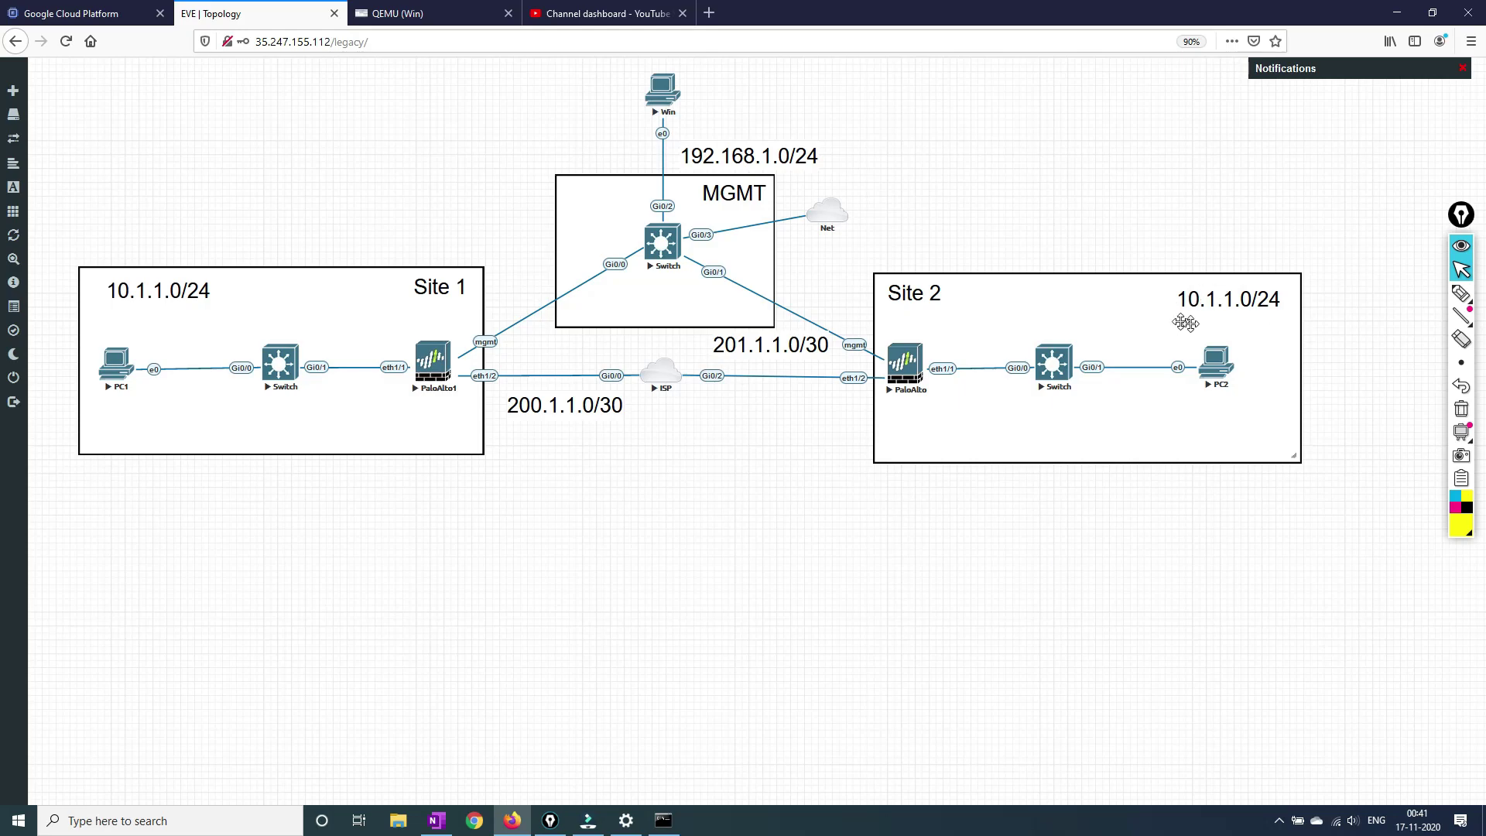
{"action": "double_click", "coordinate": [1201, 299]}
{"action": "left_click", "coordinate": [1160, 641]}
Open the Win machine's console and view the IKE Crypto profiles in the Palo Alto network settings.
{"action": "left_click", "coordinate": [667, 92]}
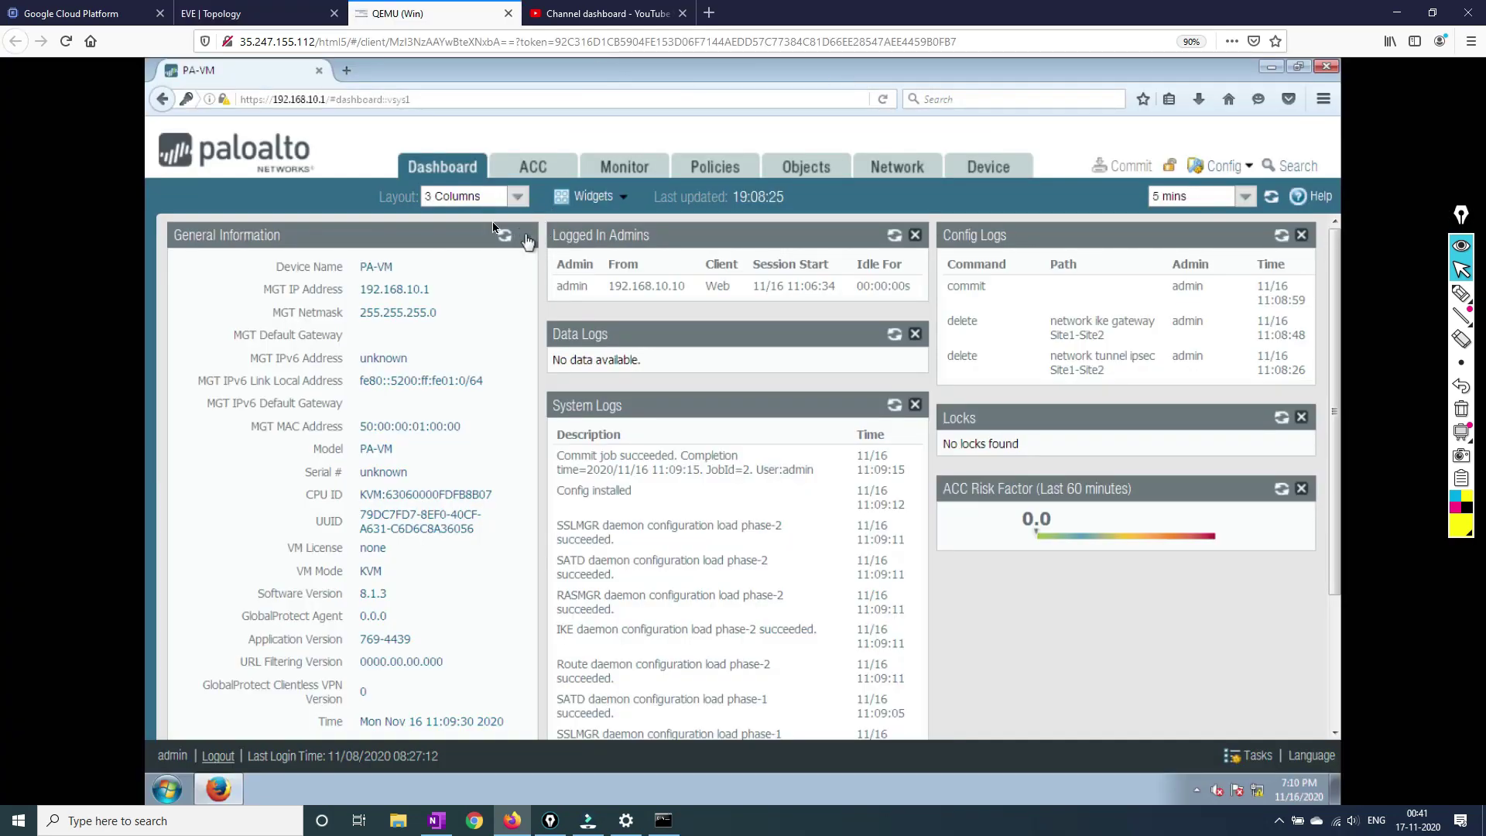
{"action": "left_click", "coordinate": [885, 173]}
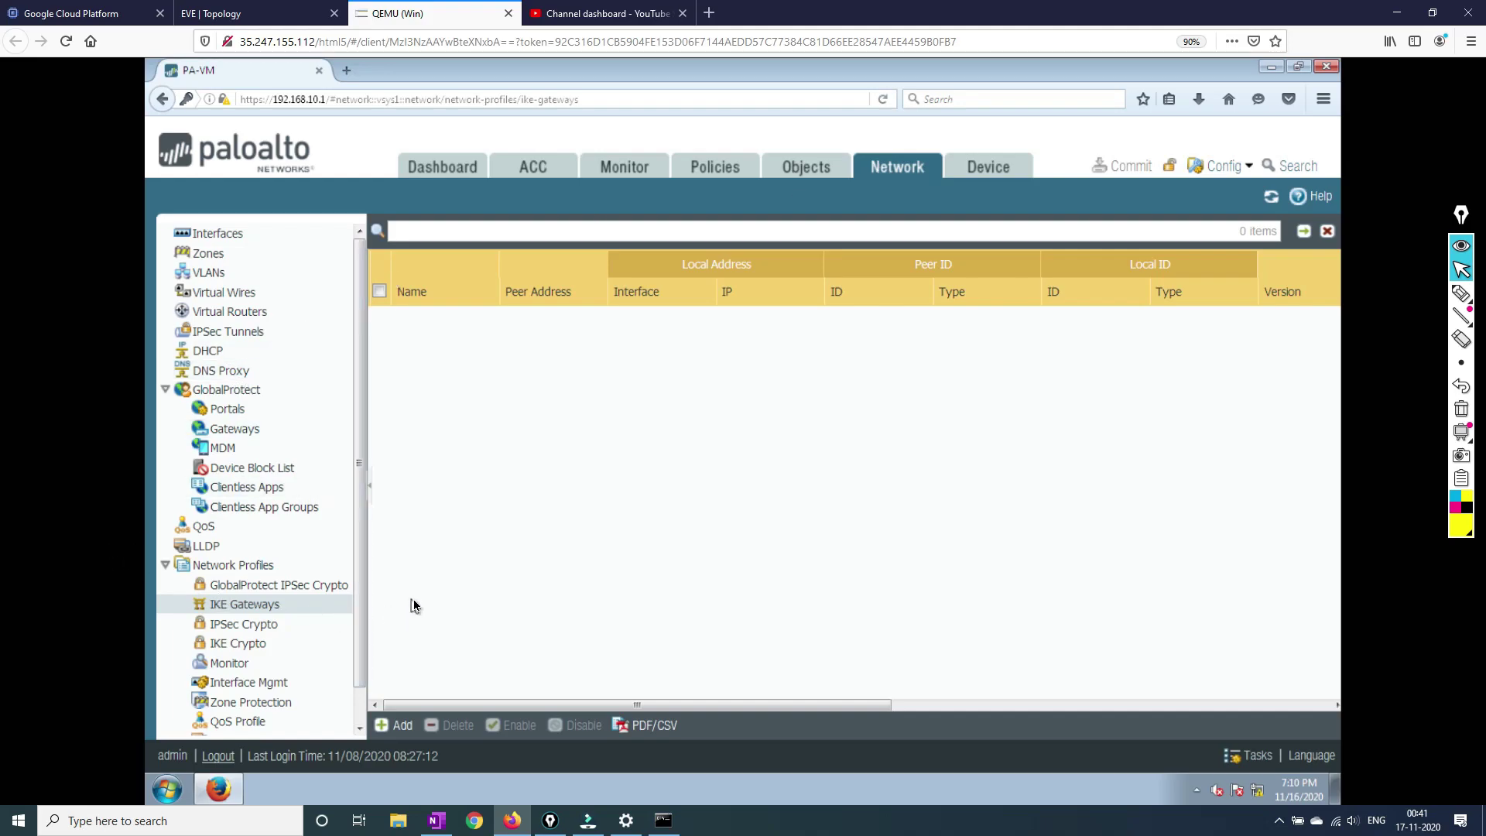
{"action": "left_click", "coordinate": [258, 646]}
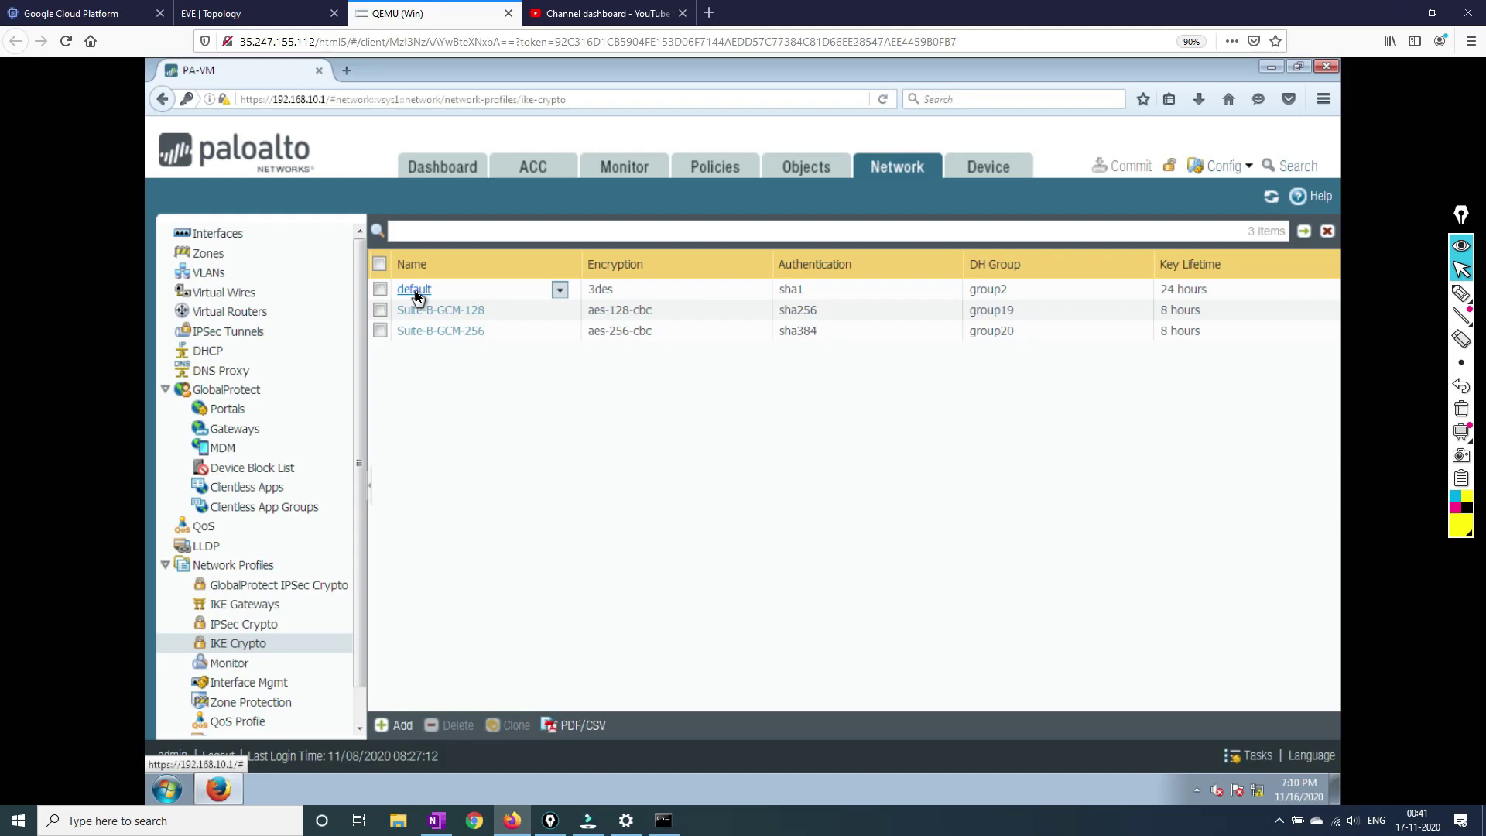
{"action": "left_click", "coordinate": [402, 725]}
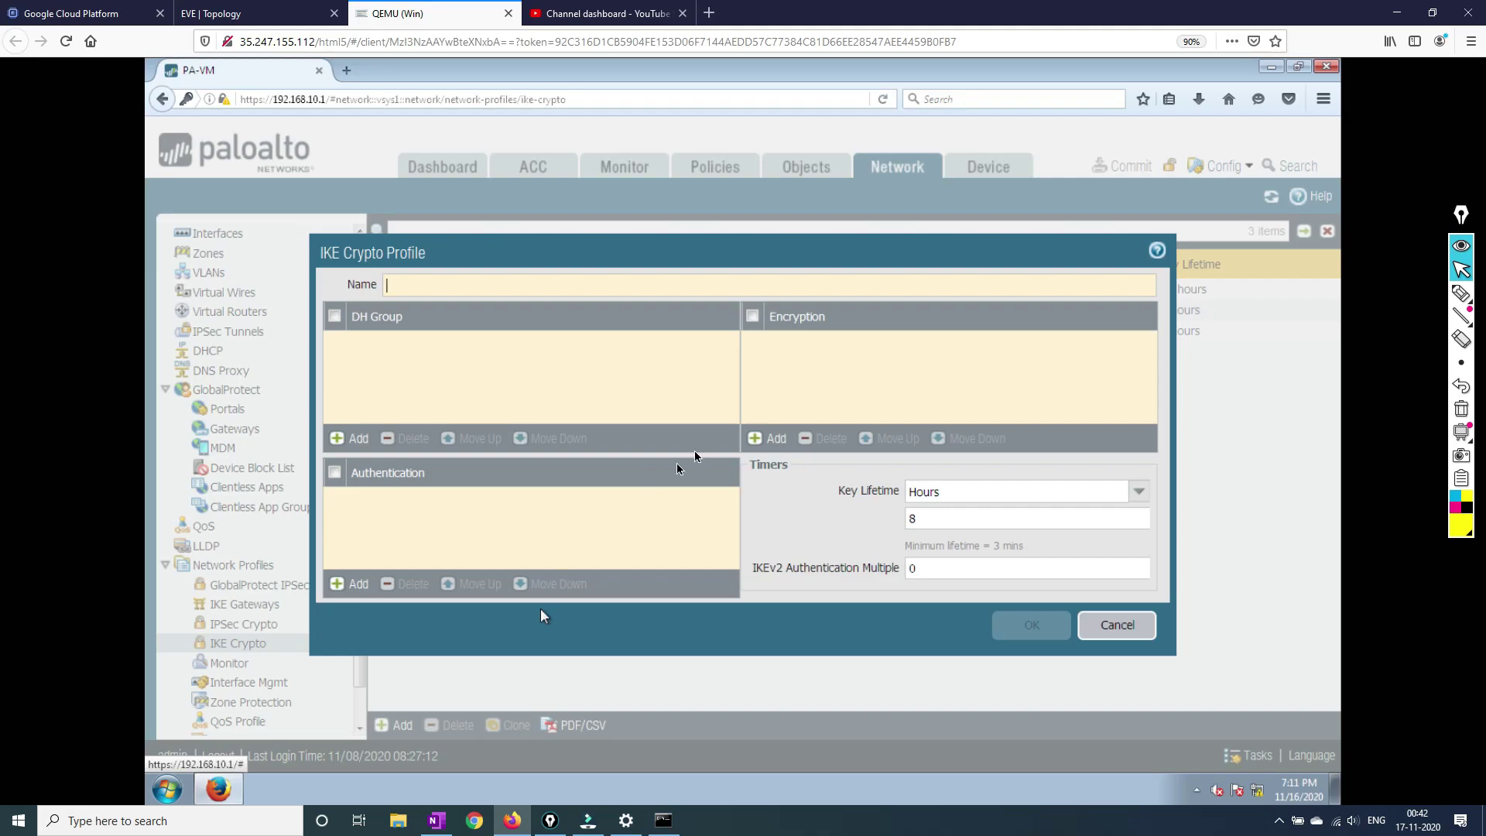
{"action": "left_click", "coordinate": [777, 443]}
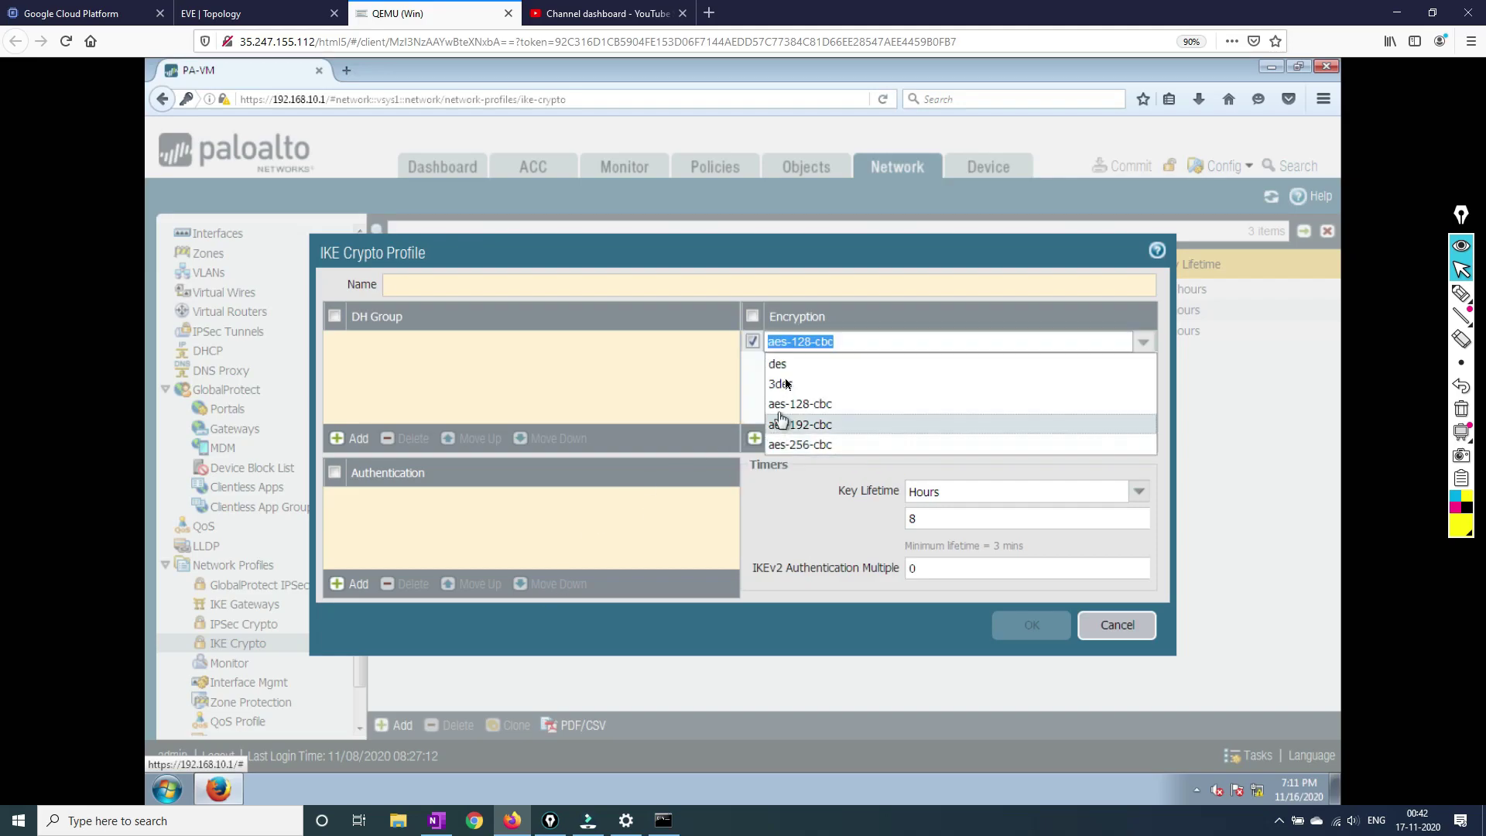
{"action": "left_click", "coordinate": [697, 371]}
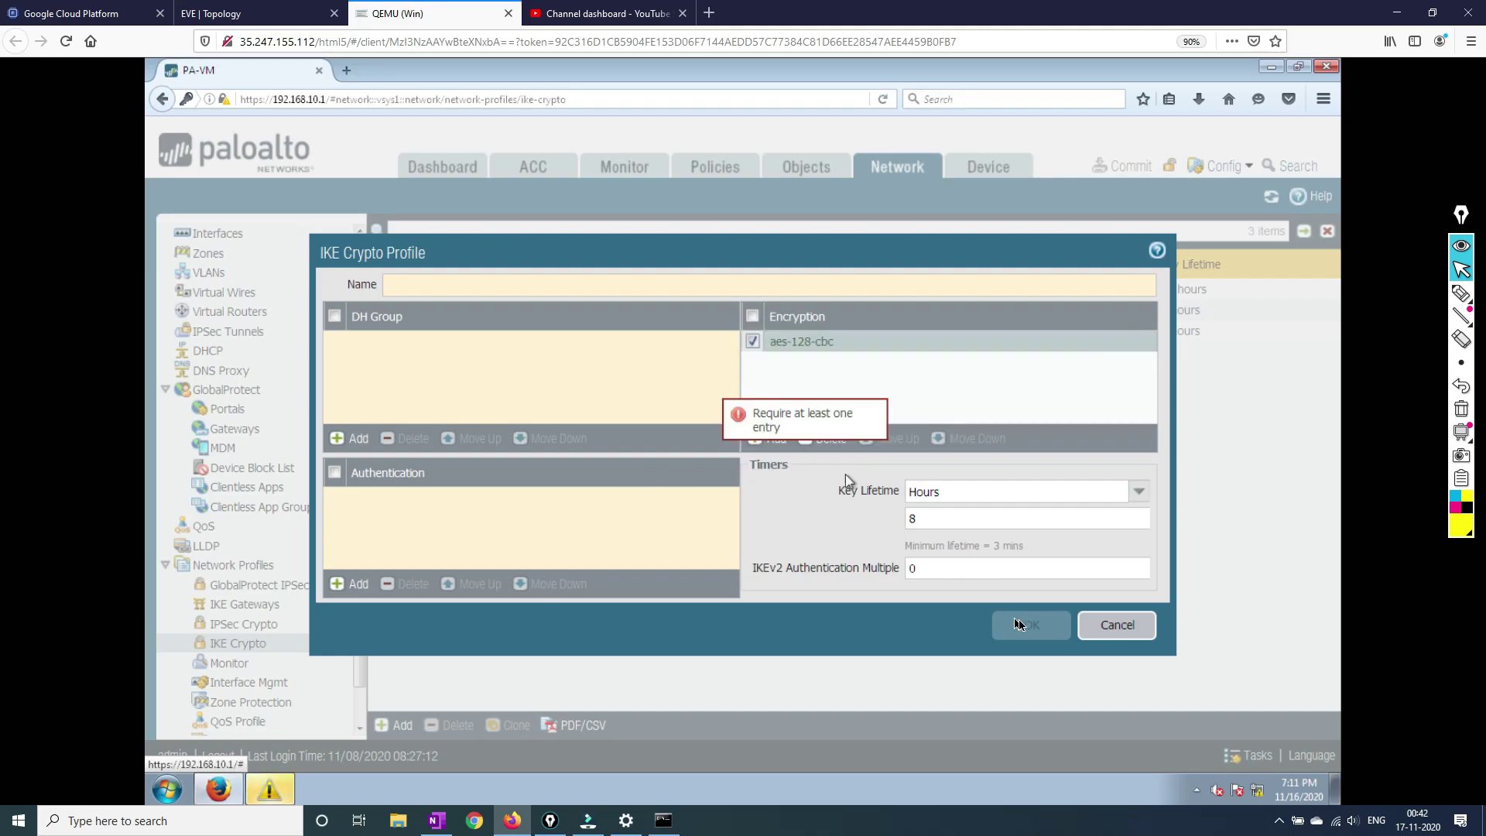
{"action": "left_click", "coordinate": [1108, 623]}
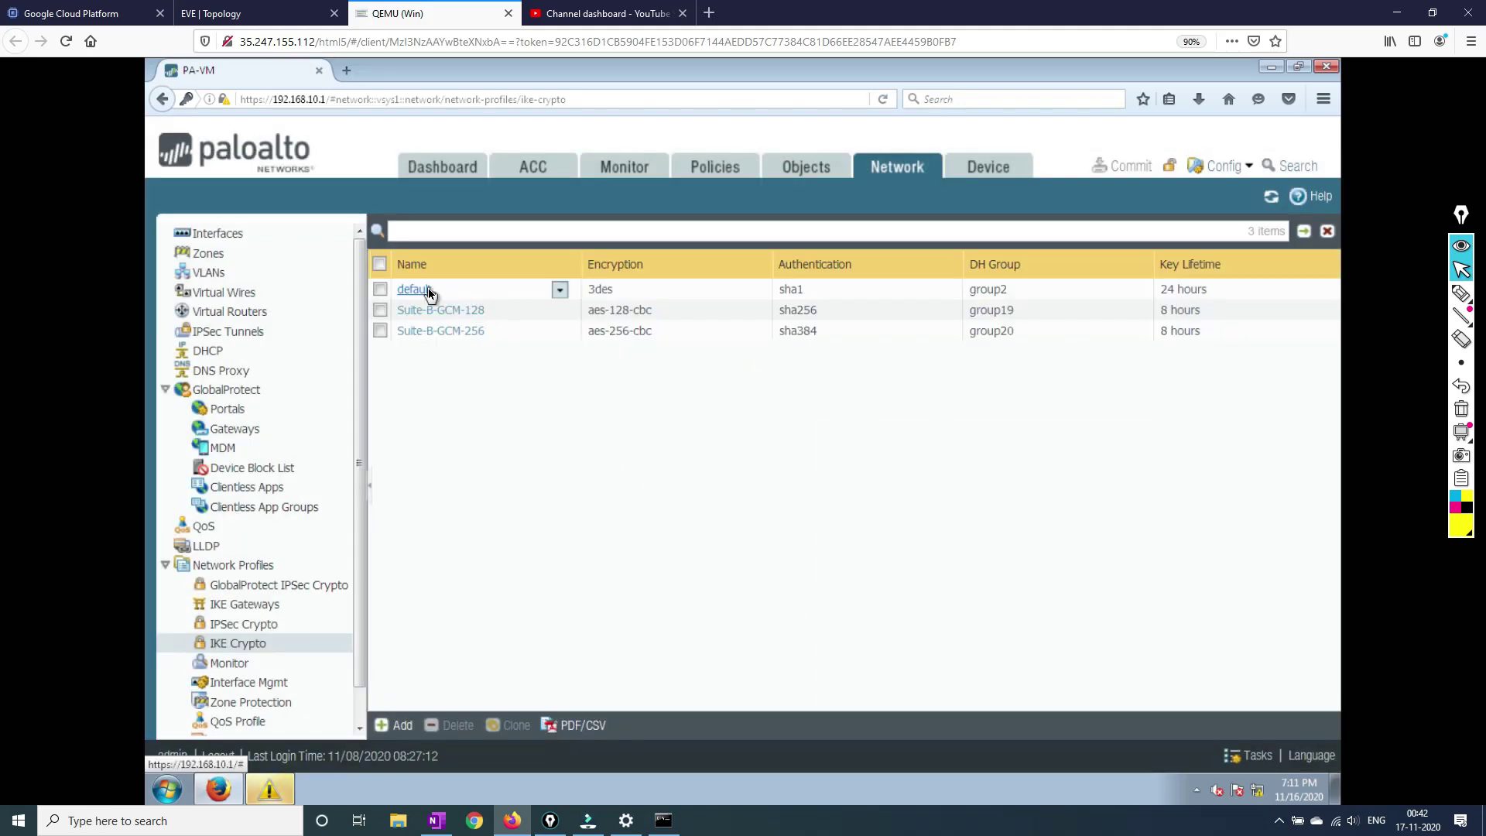
Review the IPSec Crypto profiles, and start a new IKE gateway named Site-Site2 in IKEv2 only mode.
{"action": "left_click", "coordinate": [243, 624]}
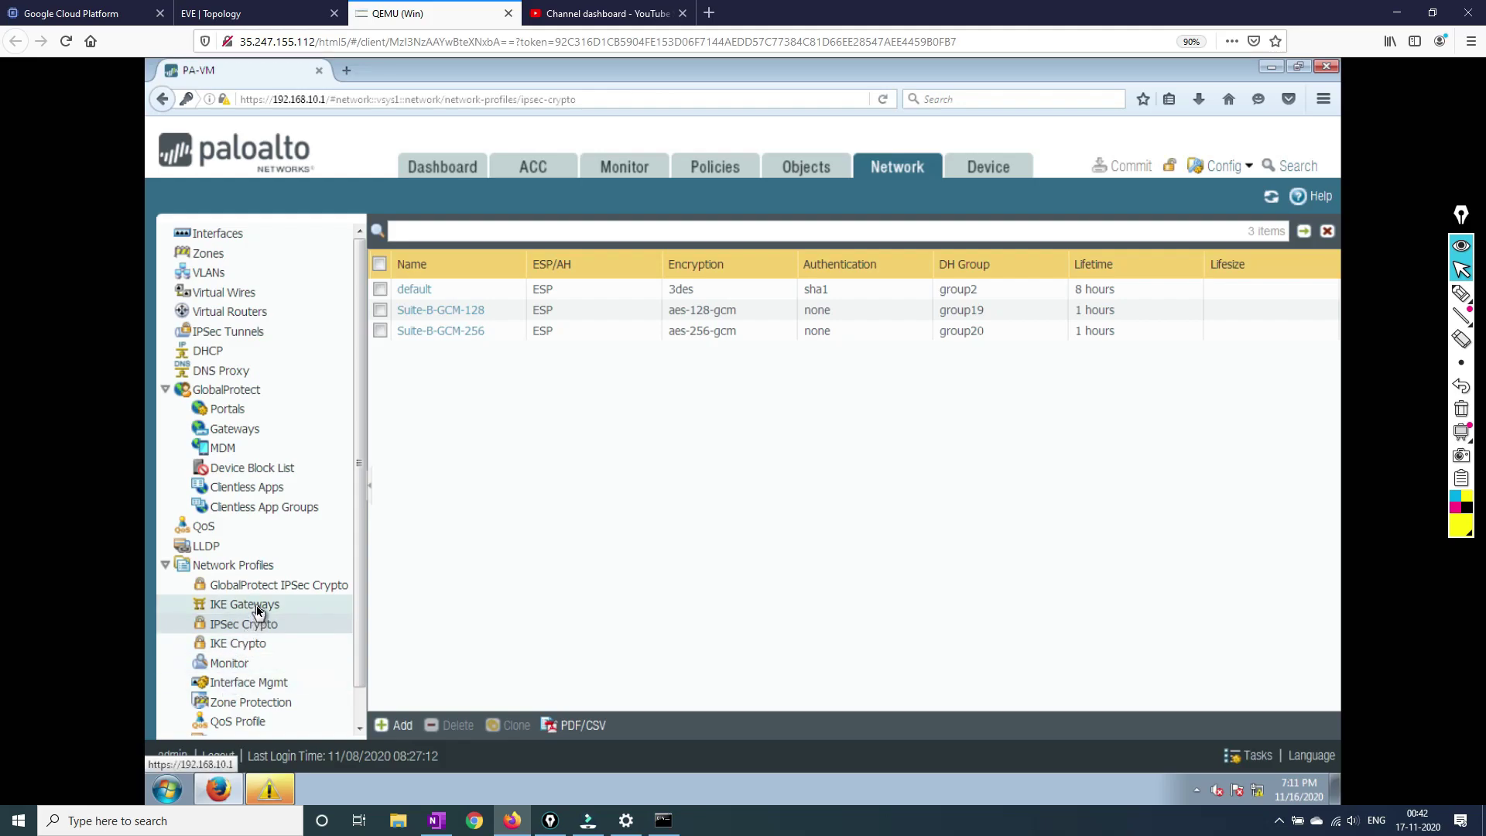
{"action": "left_click", "coordinate": [258, 611]}
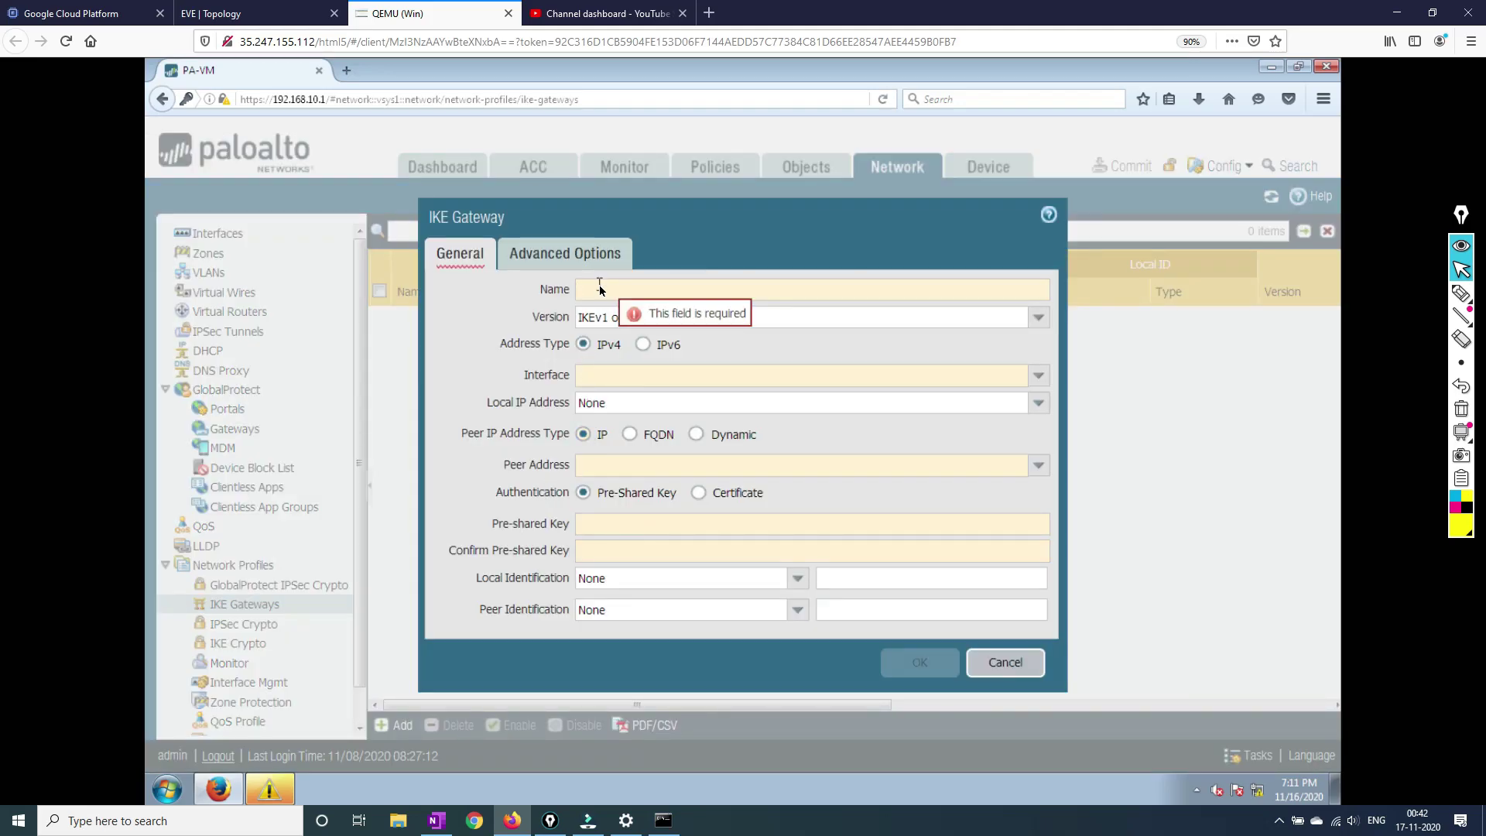
{"action": "type", "text": "ite-"}
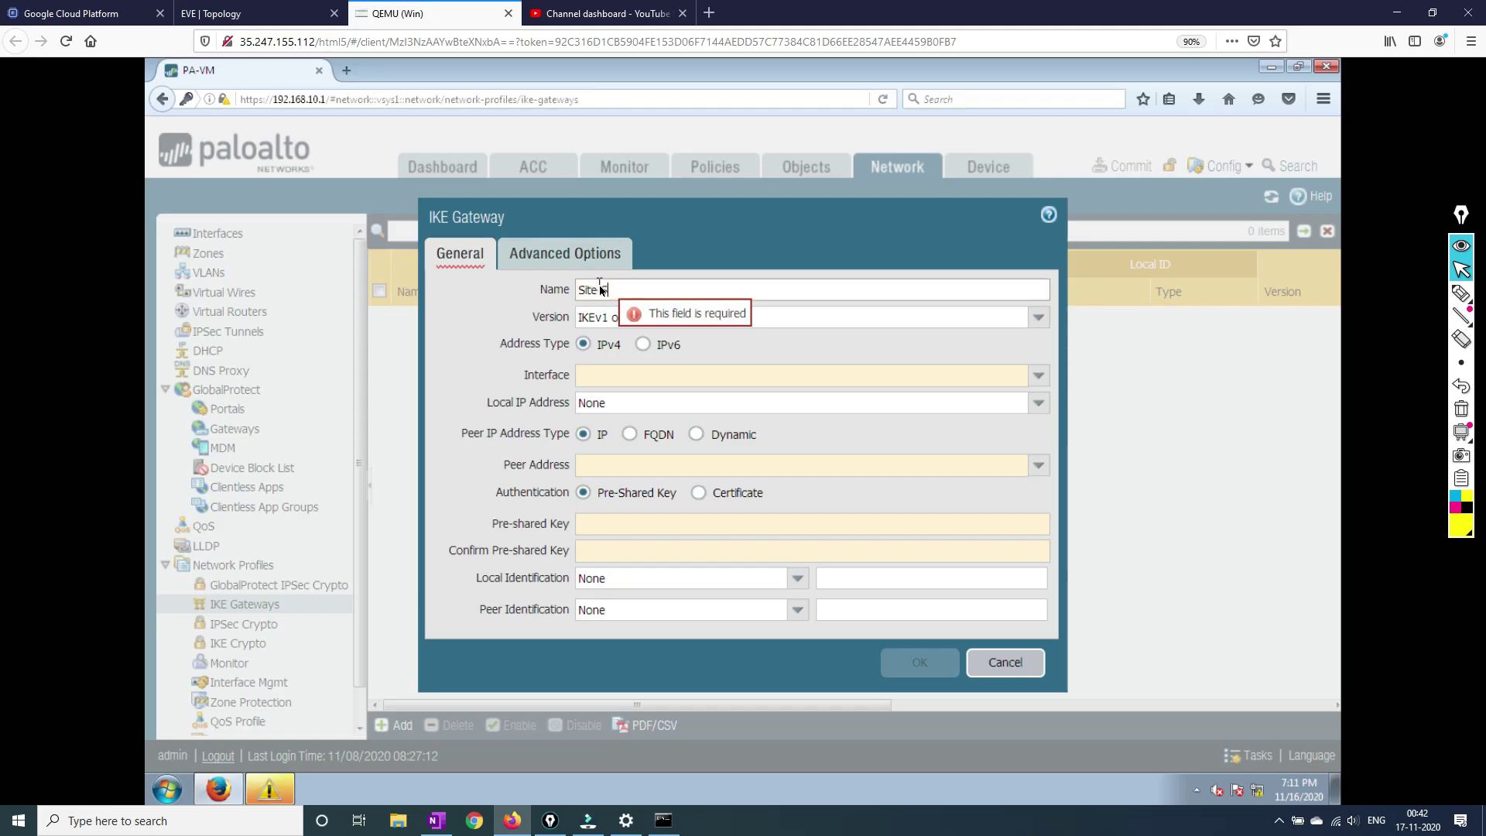
{"action": "type", "text": "Site2"}
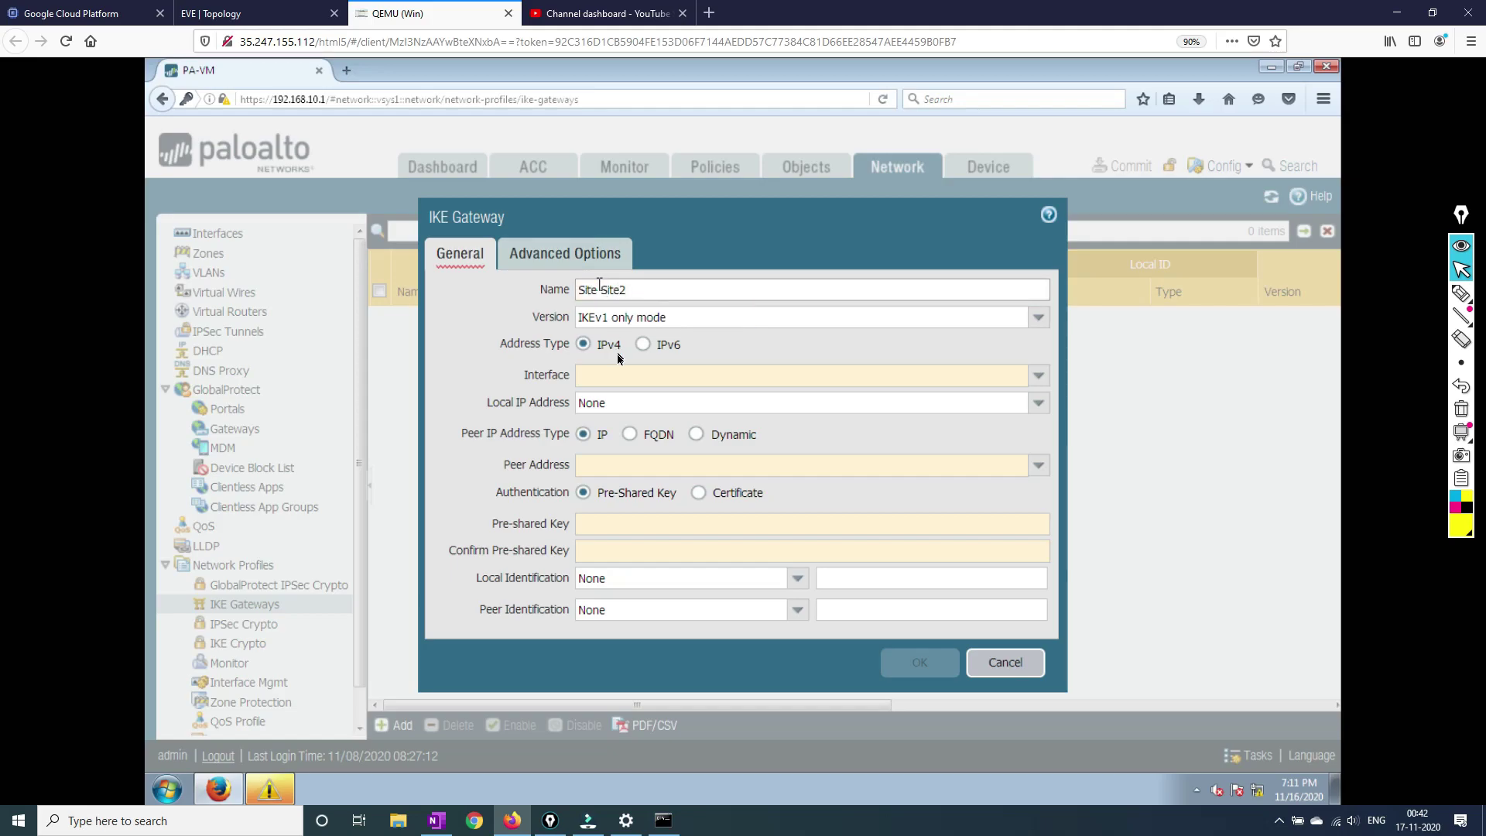
{"action": "left_click", "coordinate": [1037, 316]}
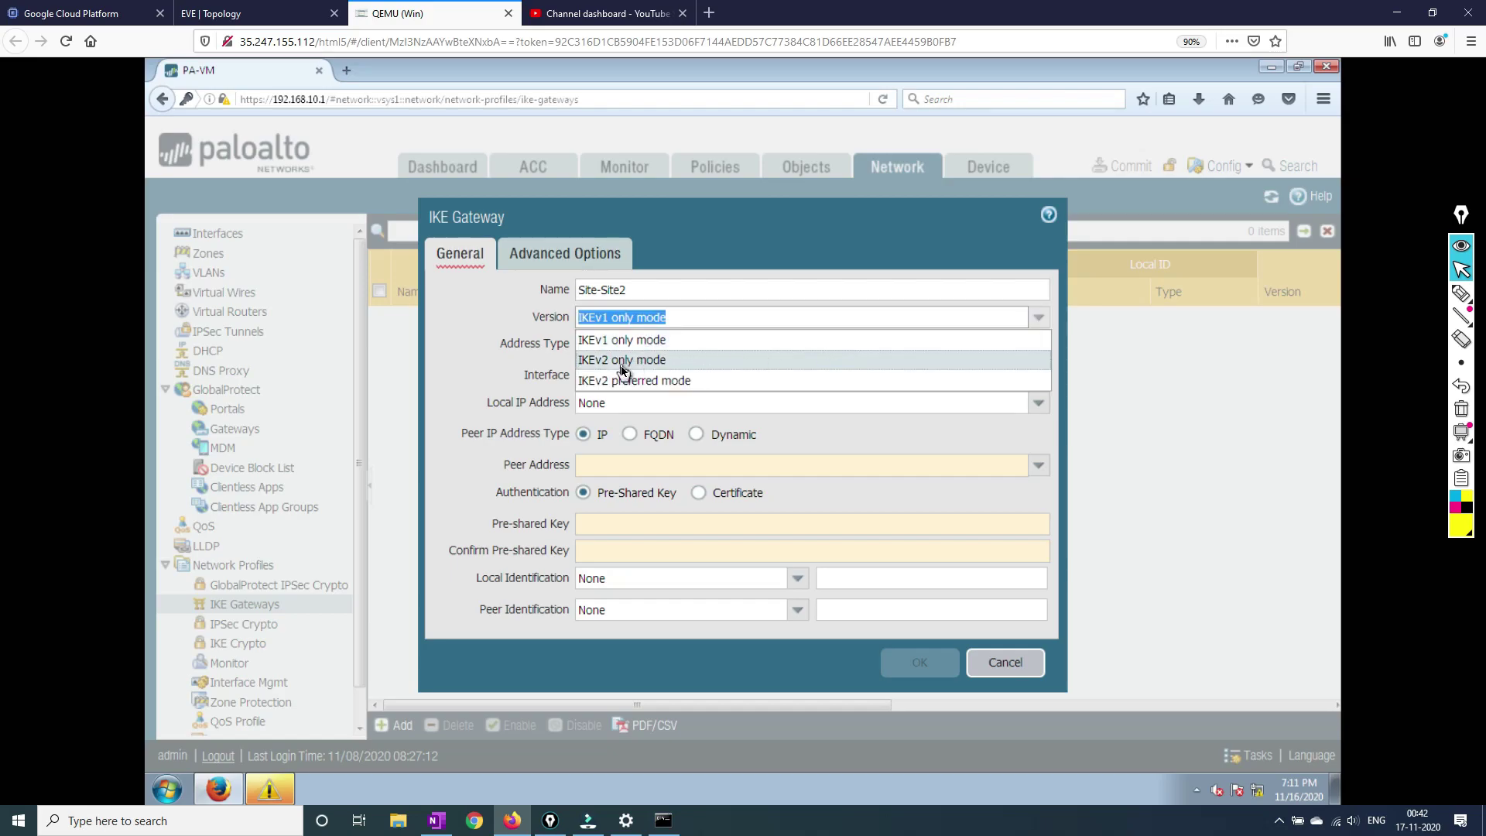
{"action": "left_click", "coordinate": [621, 360]}
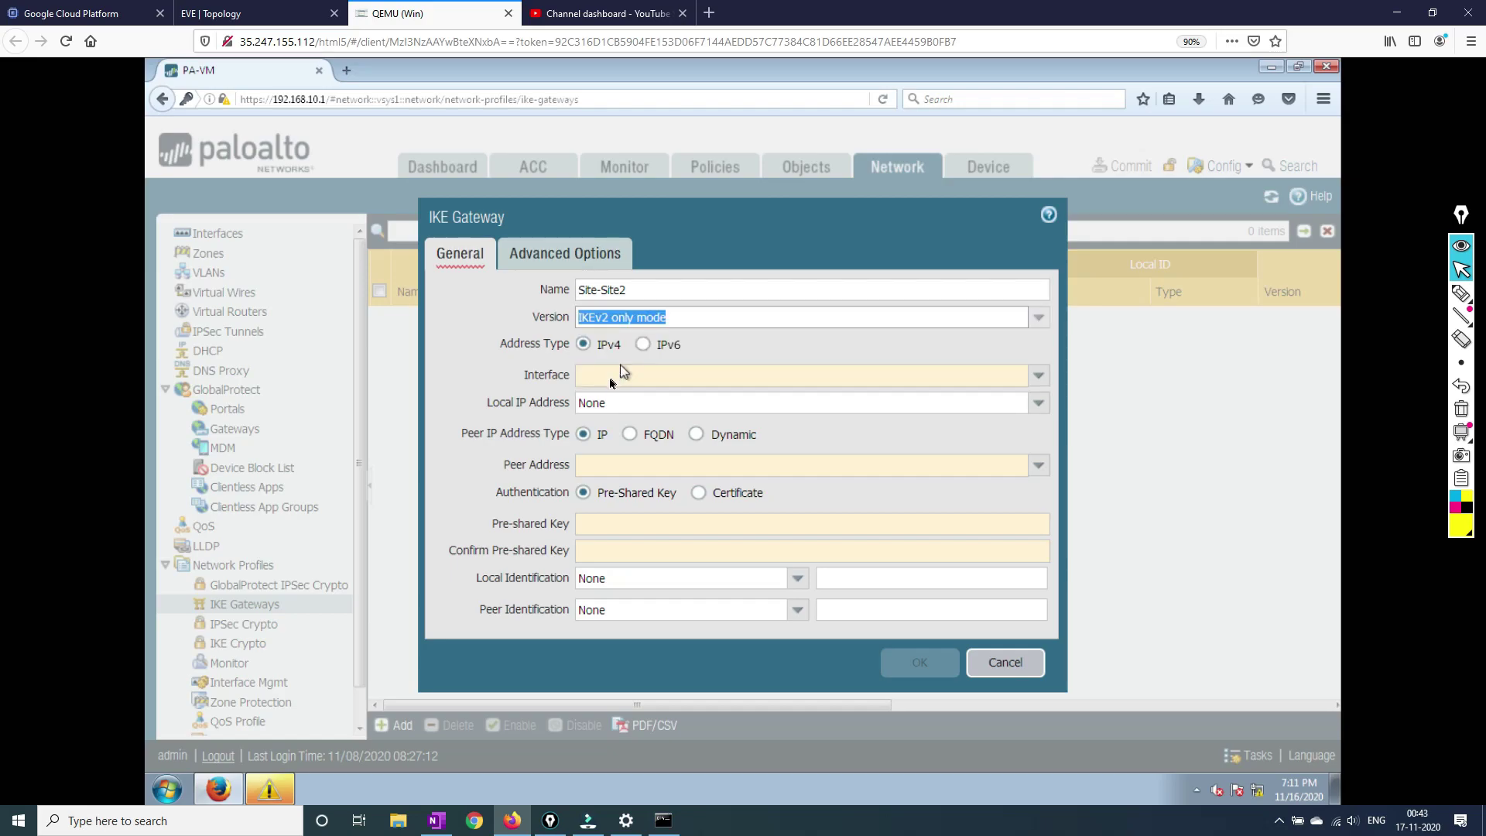
Set the IKE gateway's interface to ethernet1/2.
{"action": "left_click", "coordinate": [610, 376]}
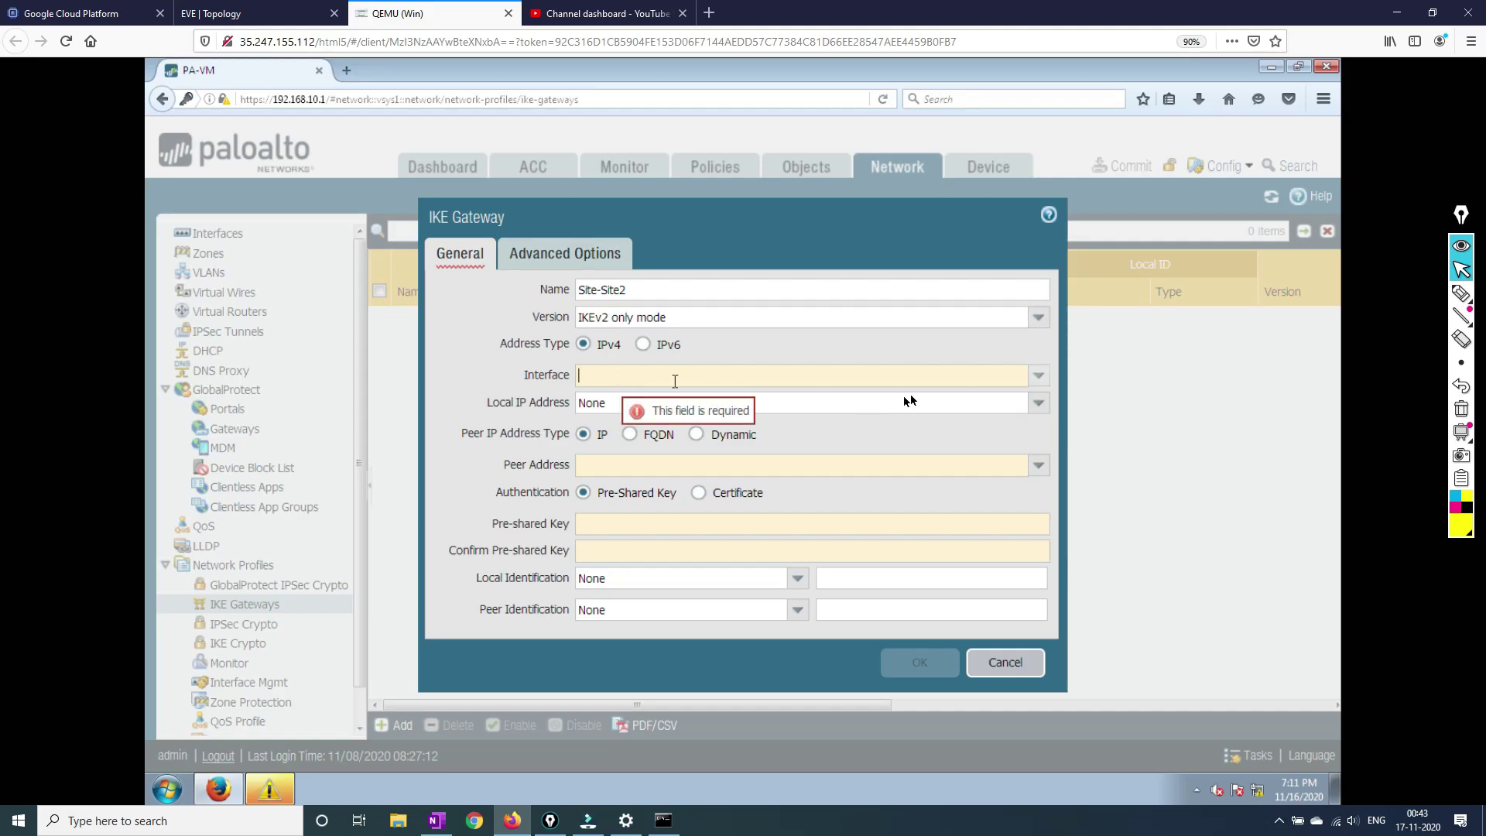
{"action": "left_click", "coordinate": [1039, 376]}
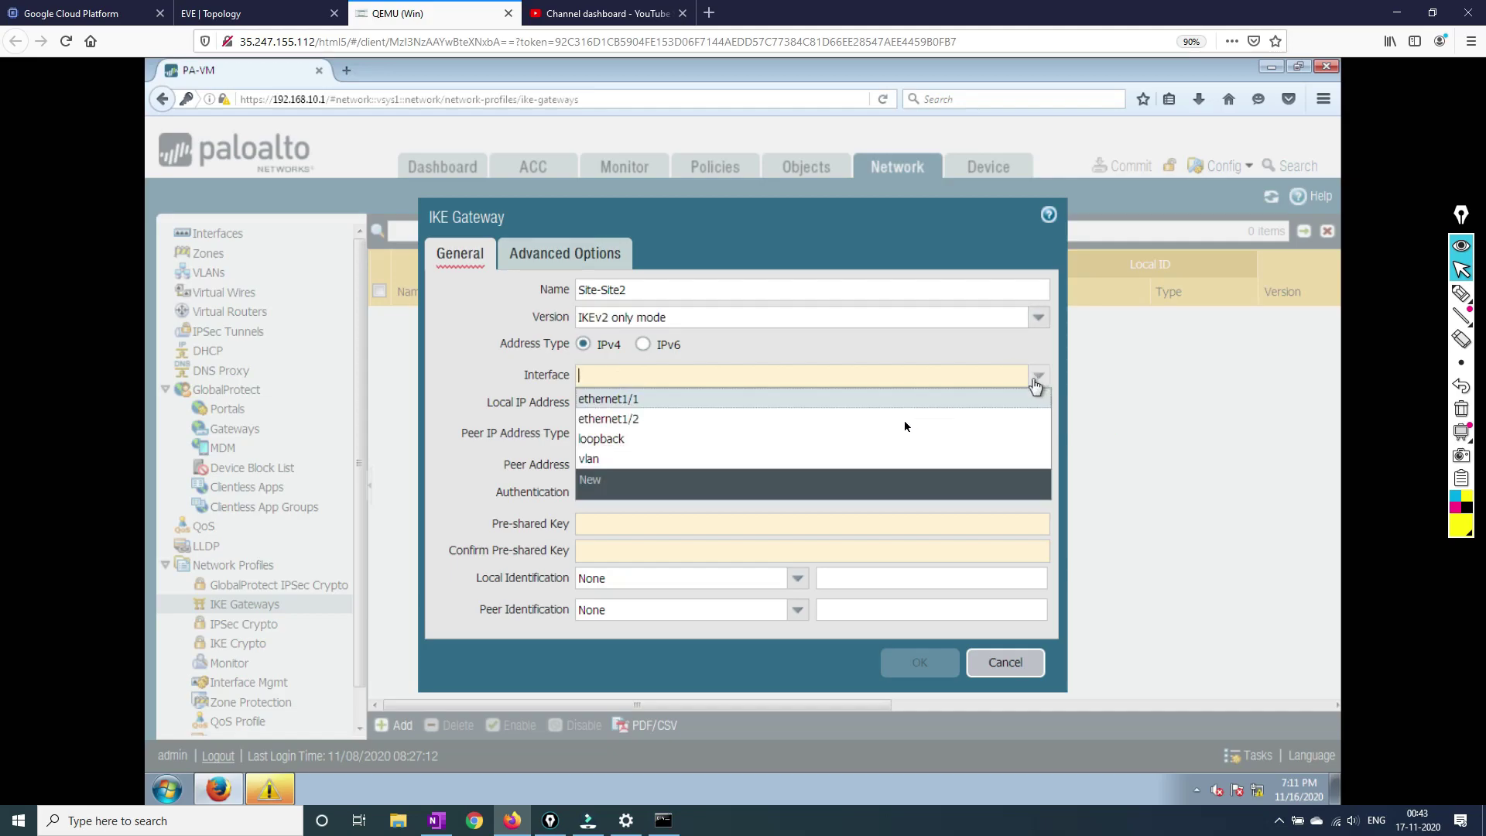
{"action": "left_click", "coordinate": [604, 418]}
Examine the EVE topology for the firewalls' ISP-facing interfaces and the subnets between the two sites.
{"action": "left_click", "coordinate": [275, 14]}
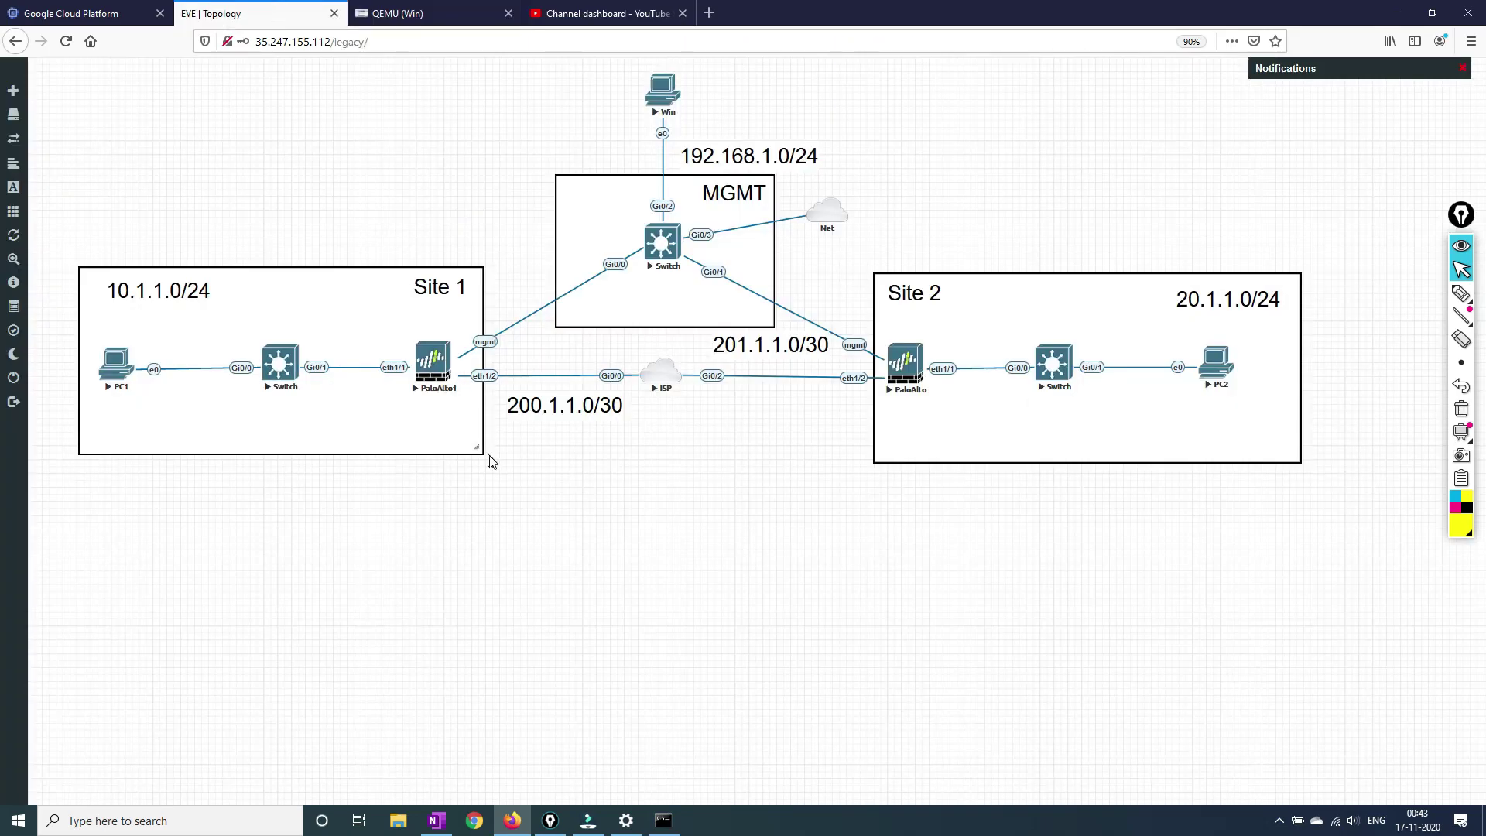
{"action": "key", "text": "ctrl+plus"}
{"action": "key", "text": "ctrl+plus"}
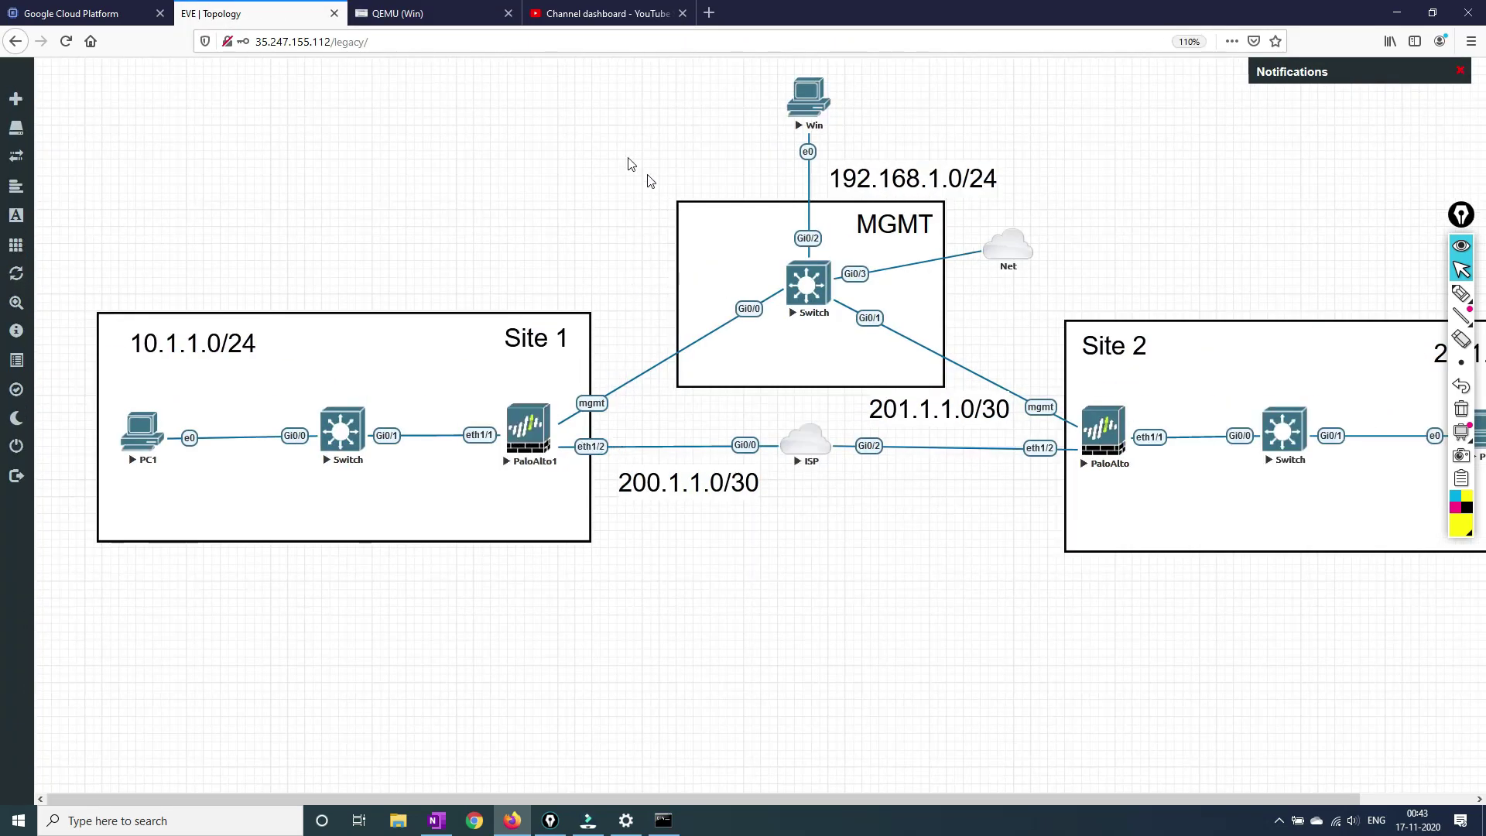
{"action": "key", "text": "ctrl+minus"}
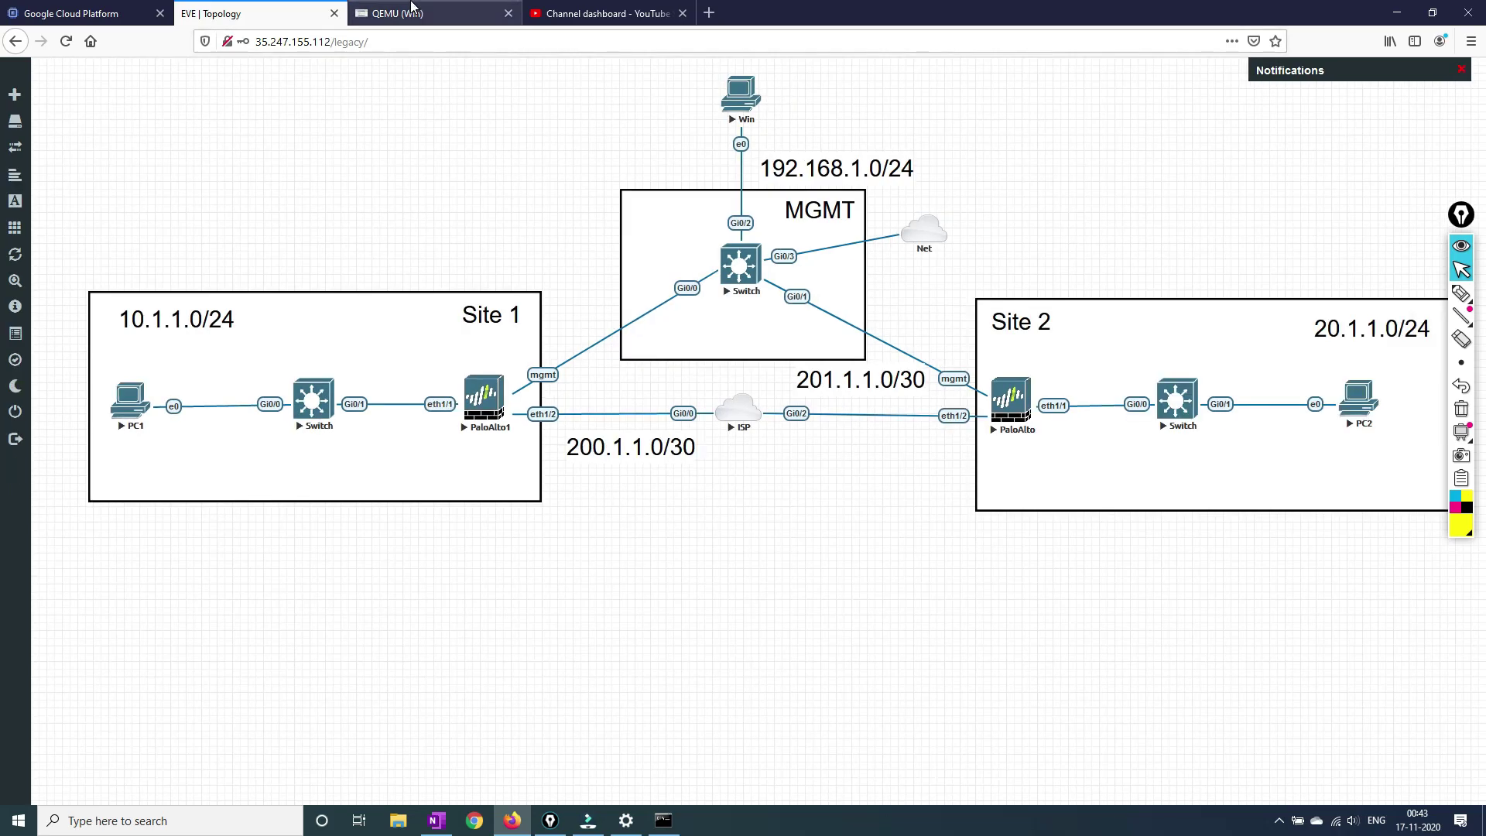
Set the Site-Site2 IKE gateway's local IP address to 200.1.1.2/30 and its peer address to 201.1.1.2.
{"action": "left_click", "coordinate": [433, 13]}
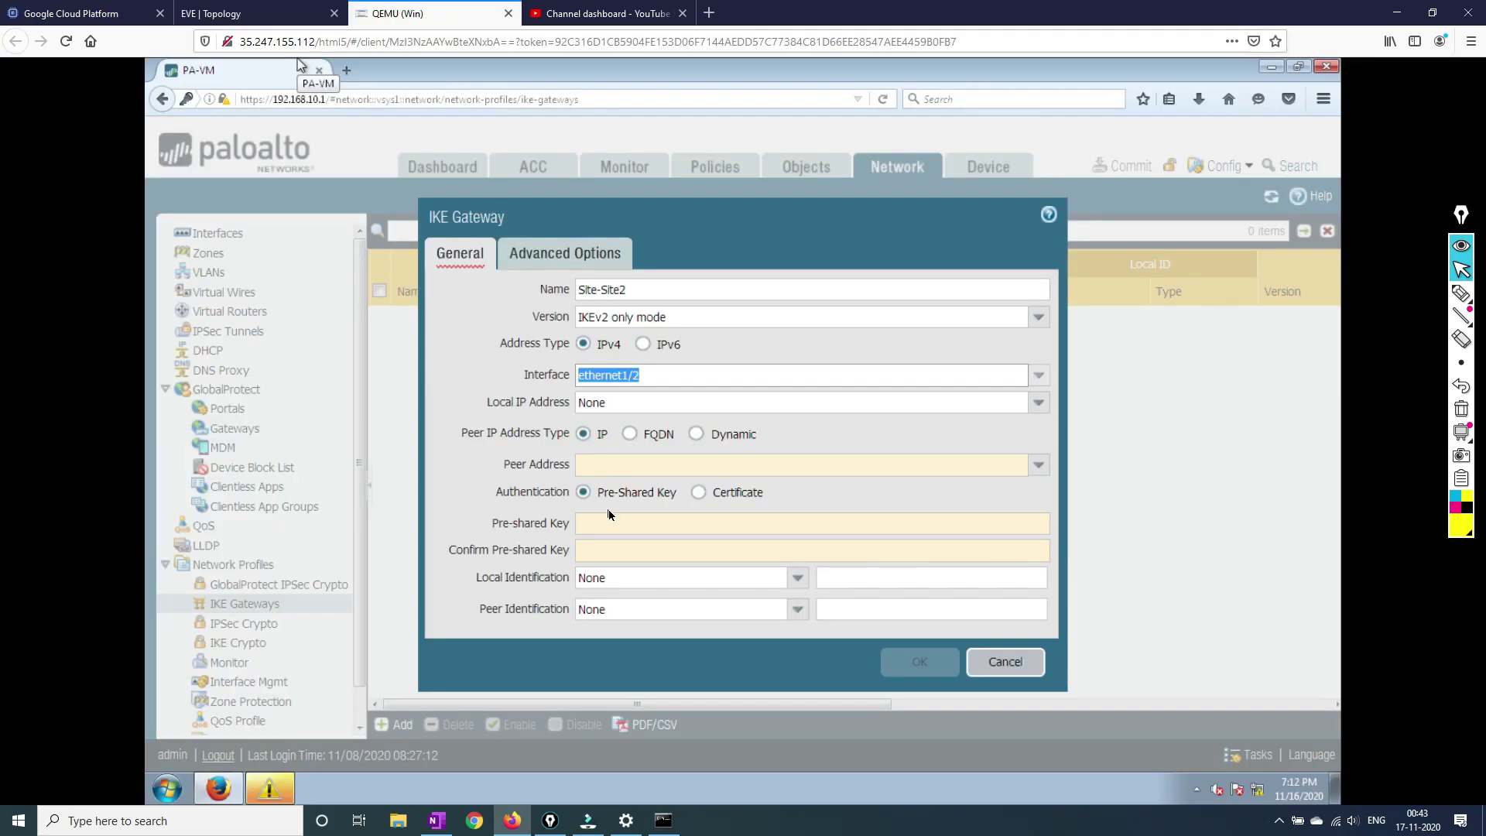
{"action": "left_click", "coordinate": [1037, 402]}
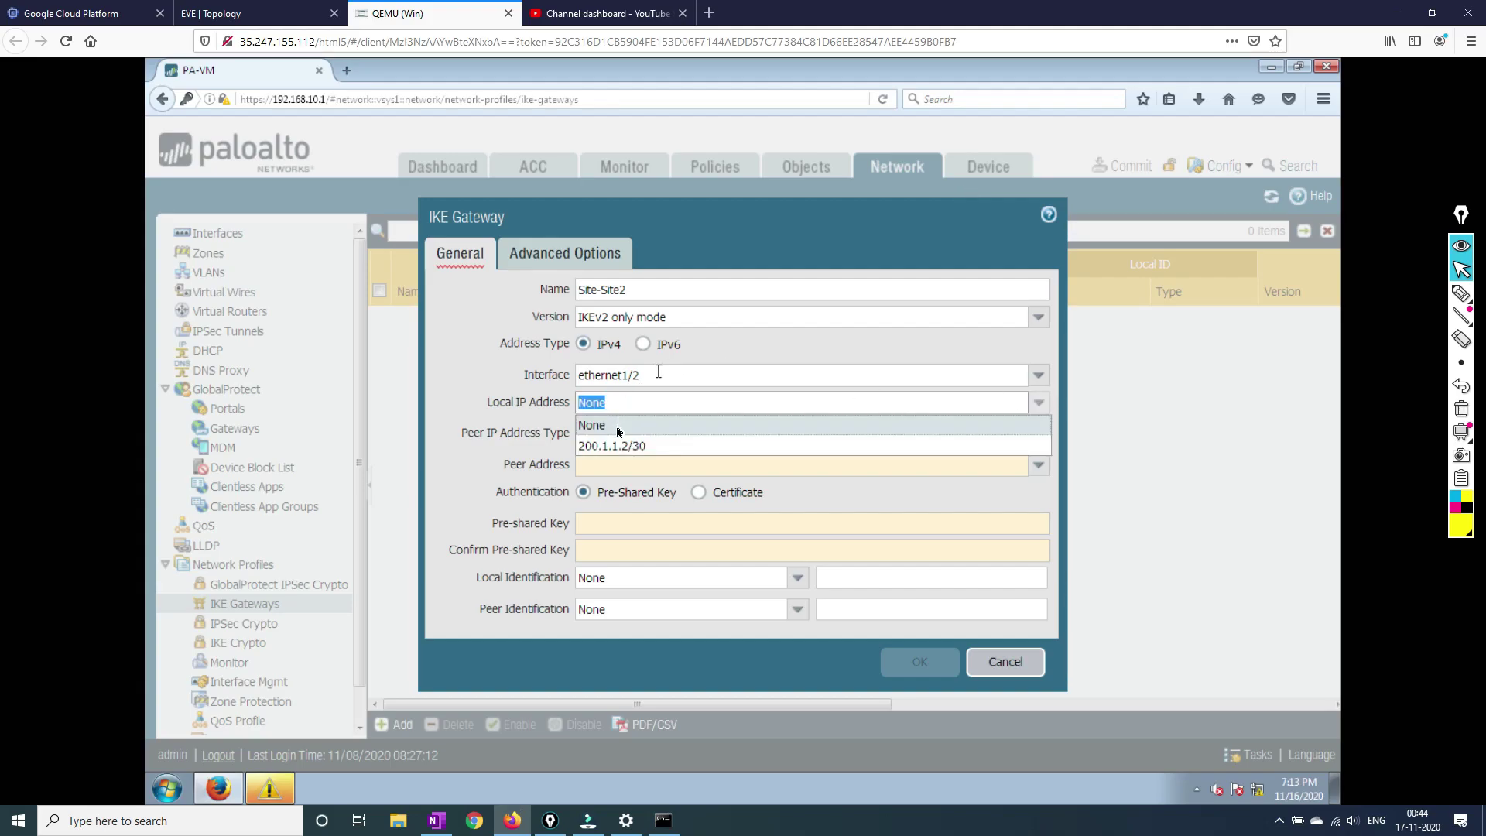
{"action": "left_click", "coordinate": [612, 445]}
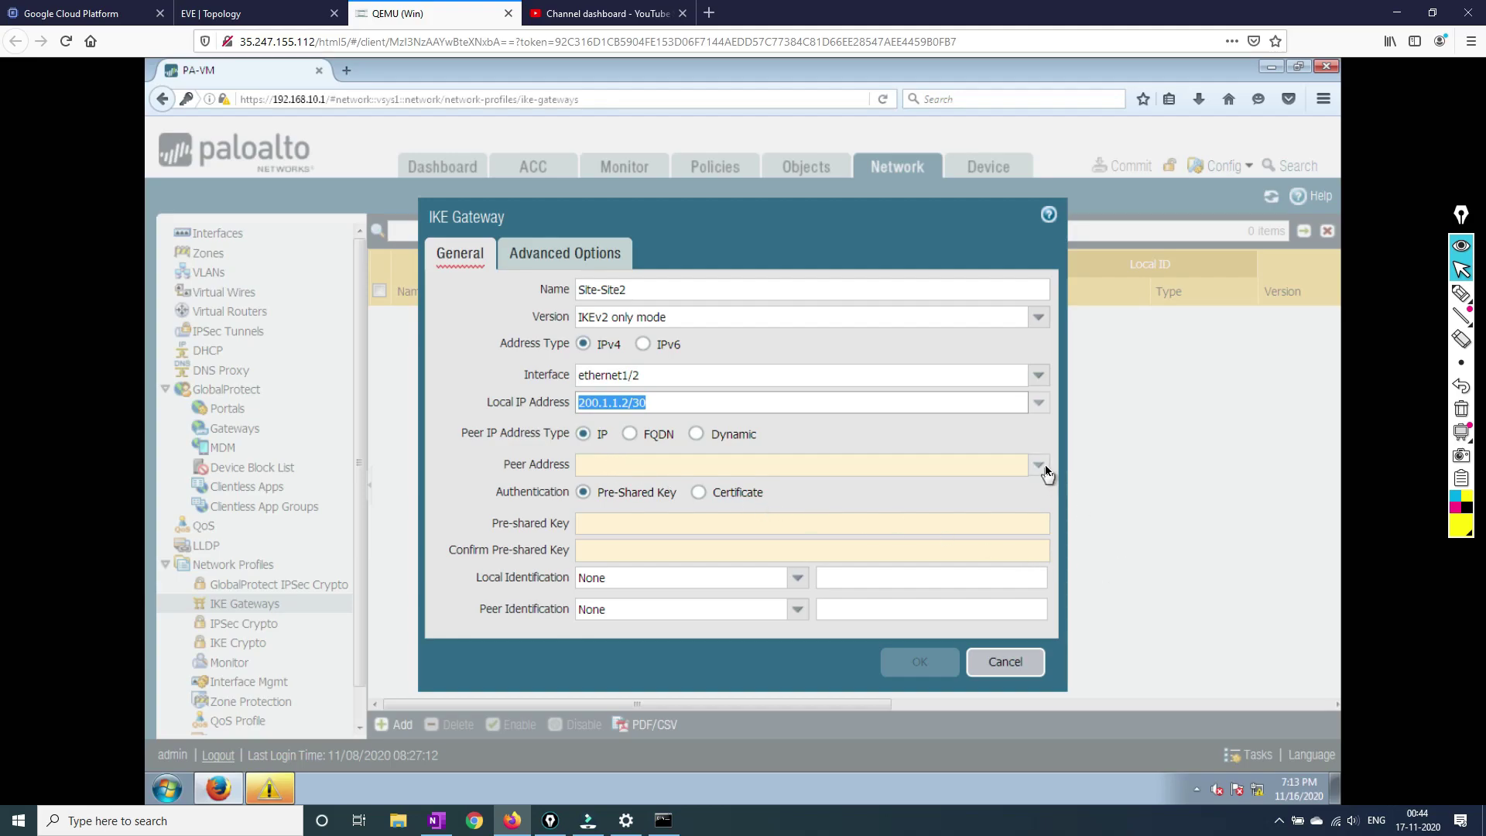
{"action": "left_click", "coordinate": [808, 468]}
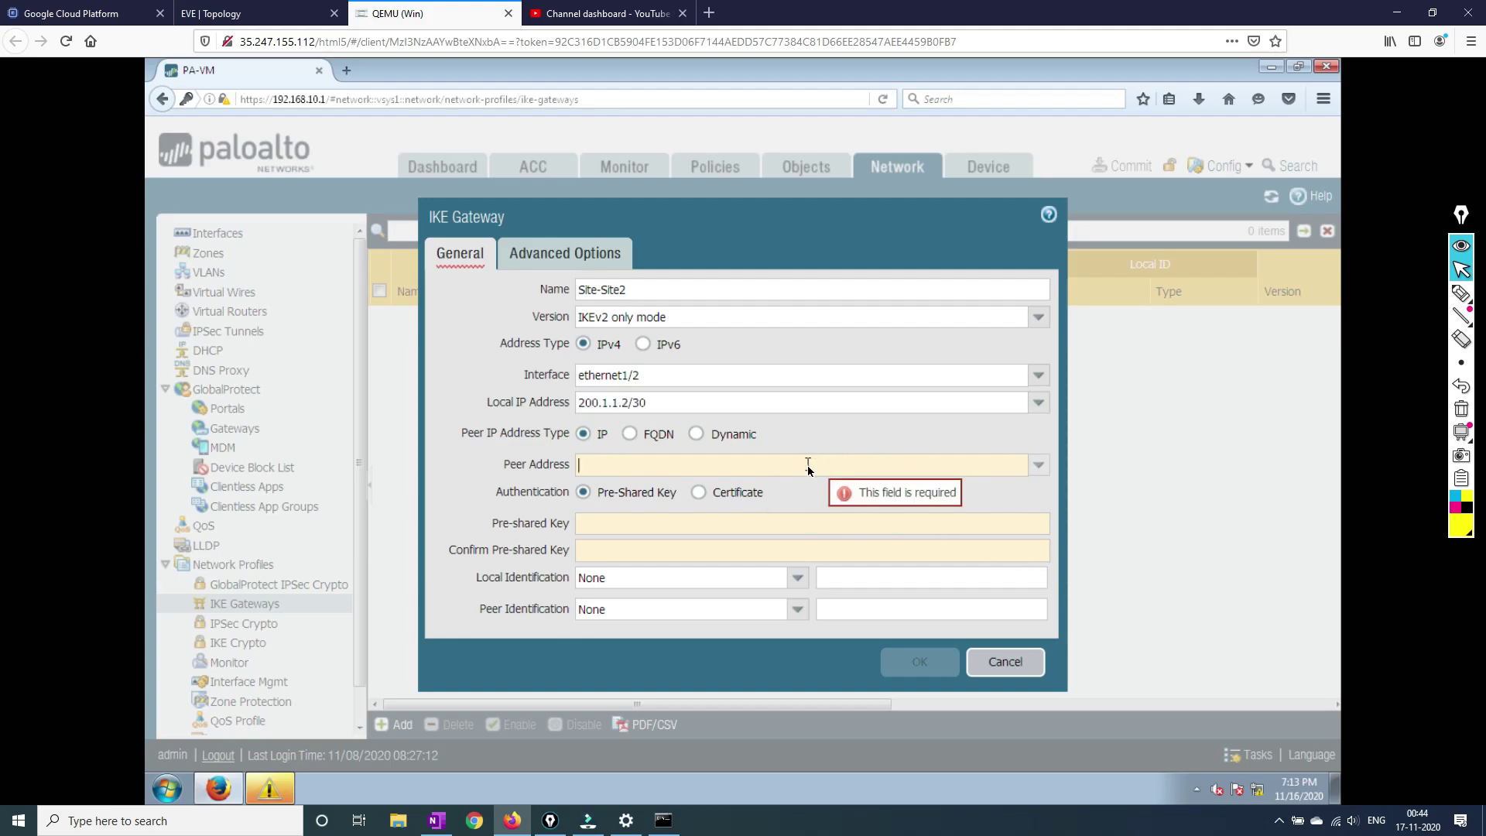
{"action": "type", "text": "20"}
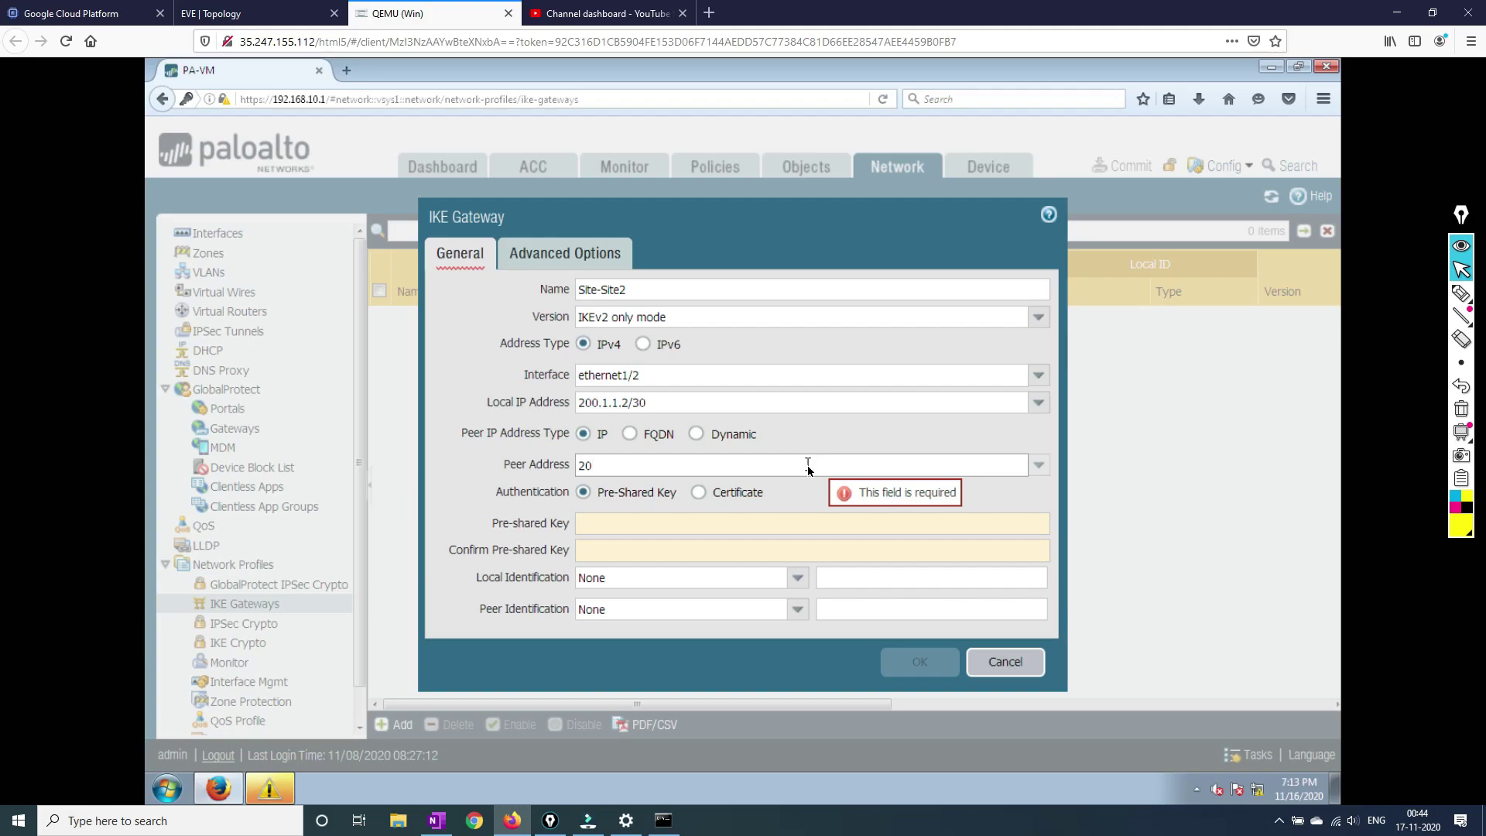
{"action": "type", "text": "1.1."}
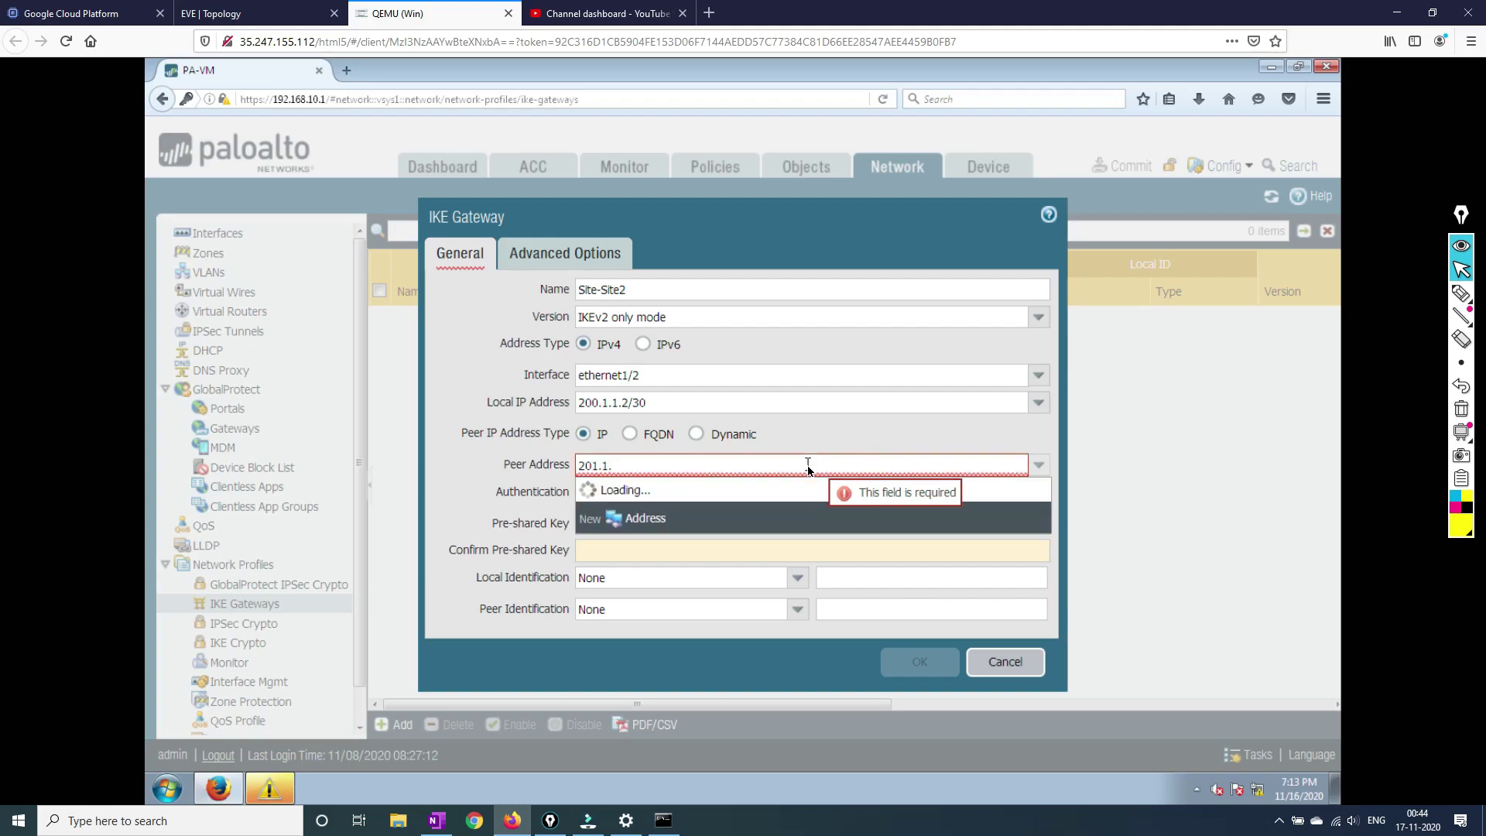
{"action": "type", "text": "1.2"}
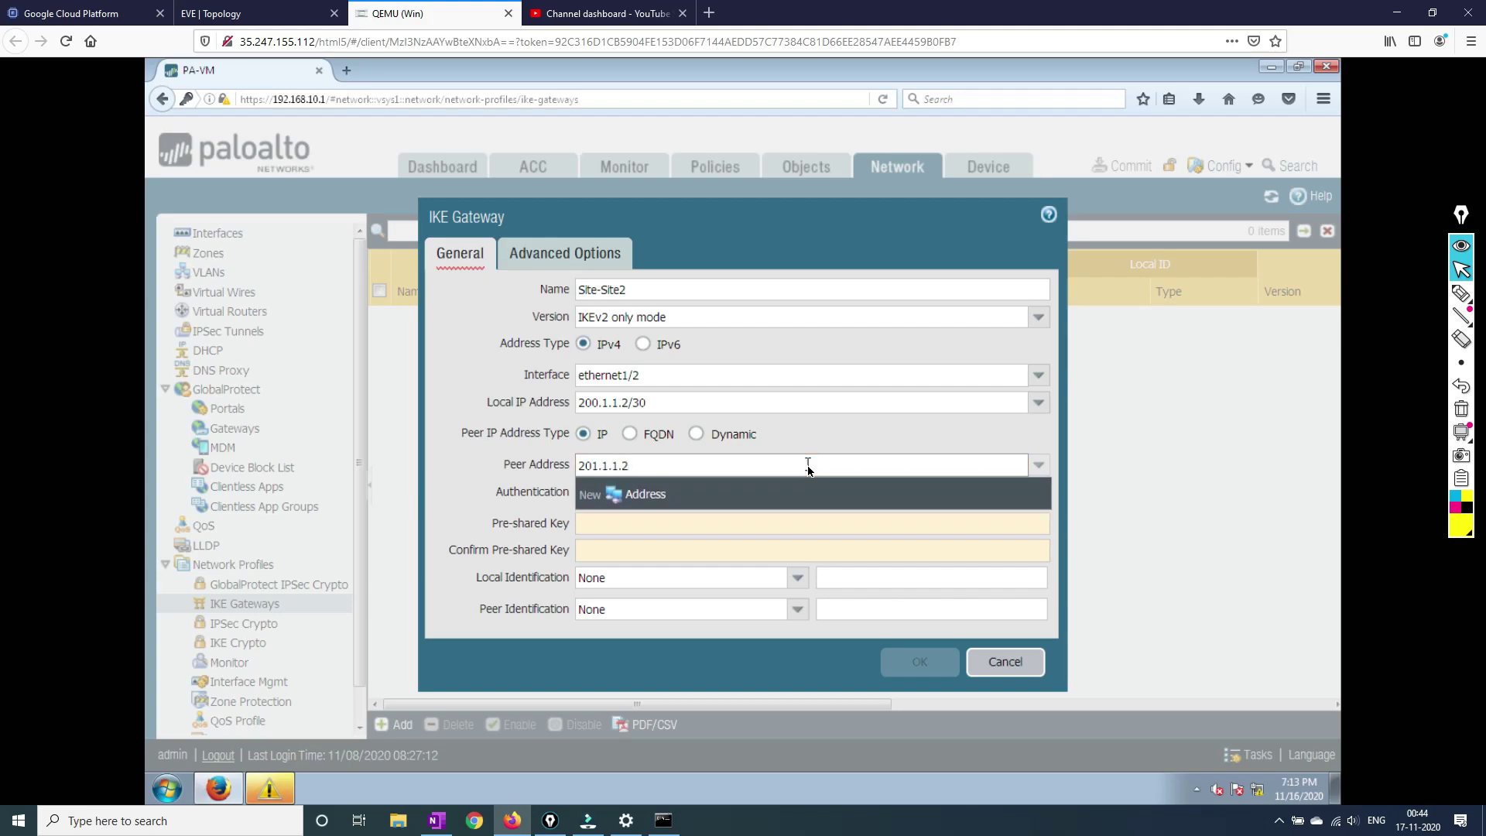
Enter the IKE gateway's pre-shared key and repeat it in the confirmation field.
{"action": "left_click", "coordinate": [673, 523]}
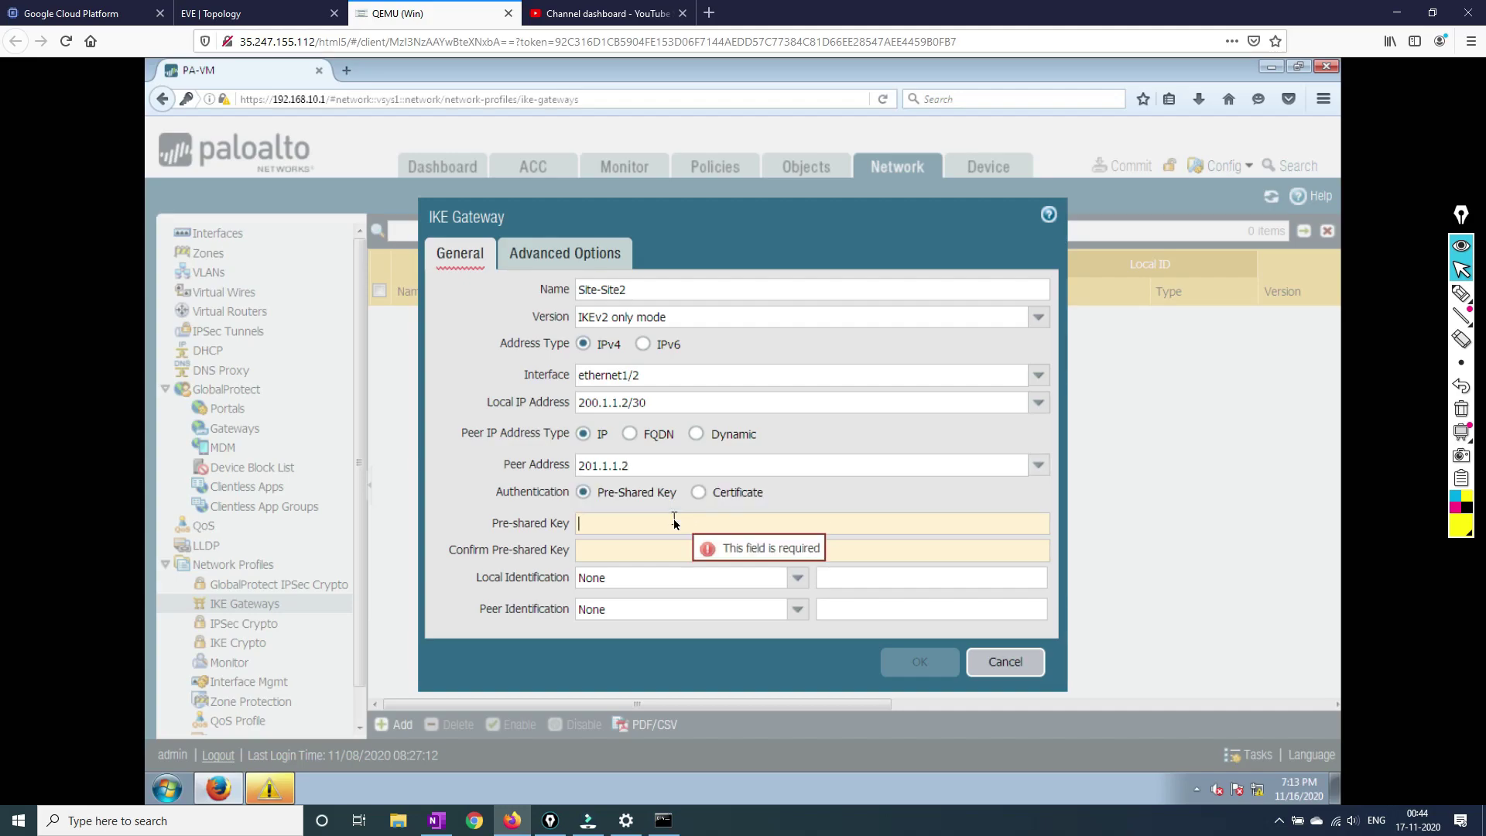
{"action": "type", "text": "•••••••"}
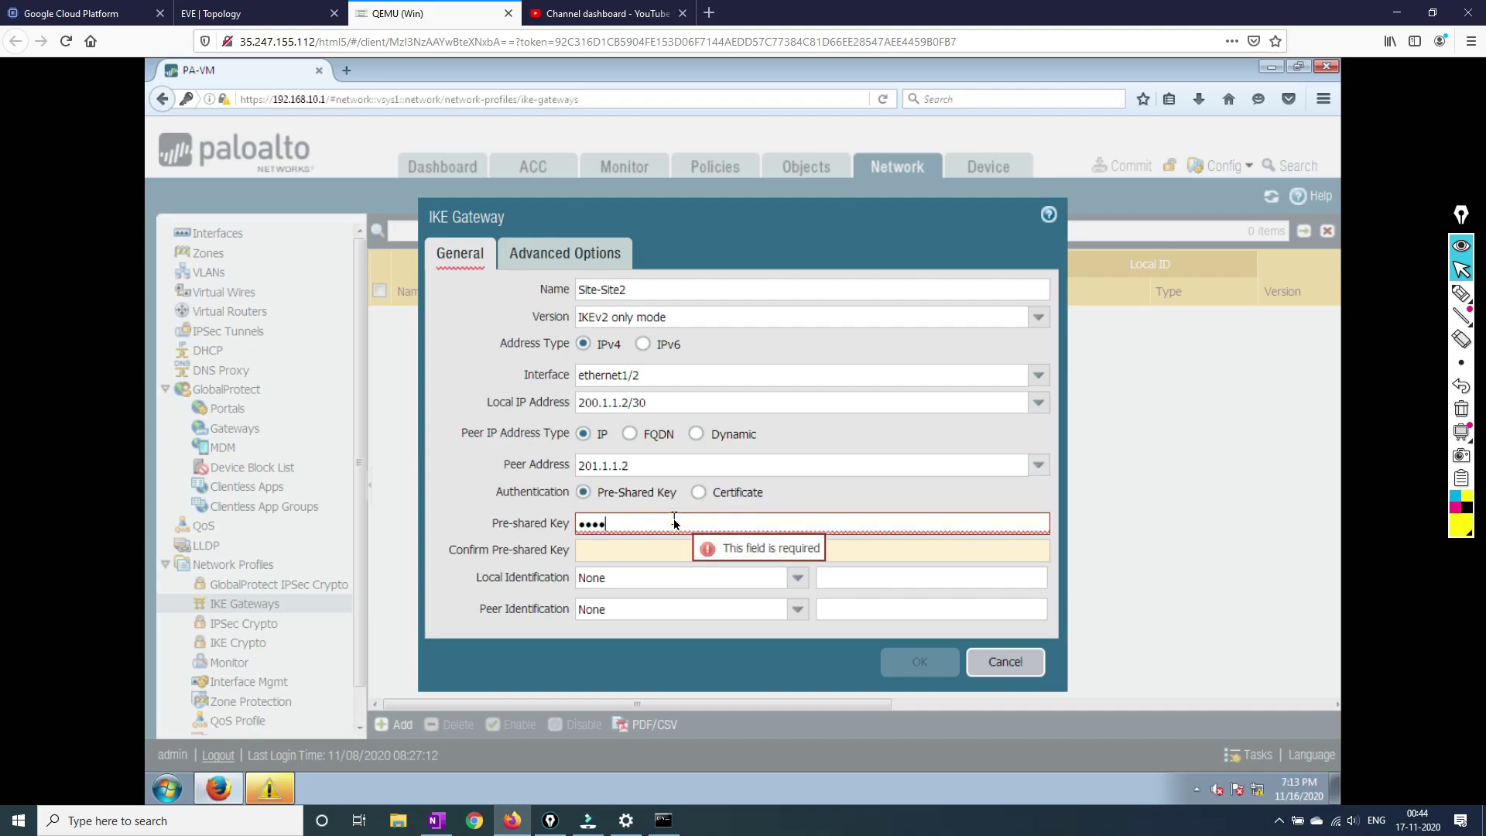
{"action": "type", "text": "•"}
{"action": "key", "text": "Tab"}
{"action": "type", "text": "••••••••"}
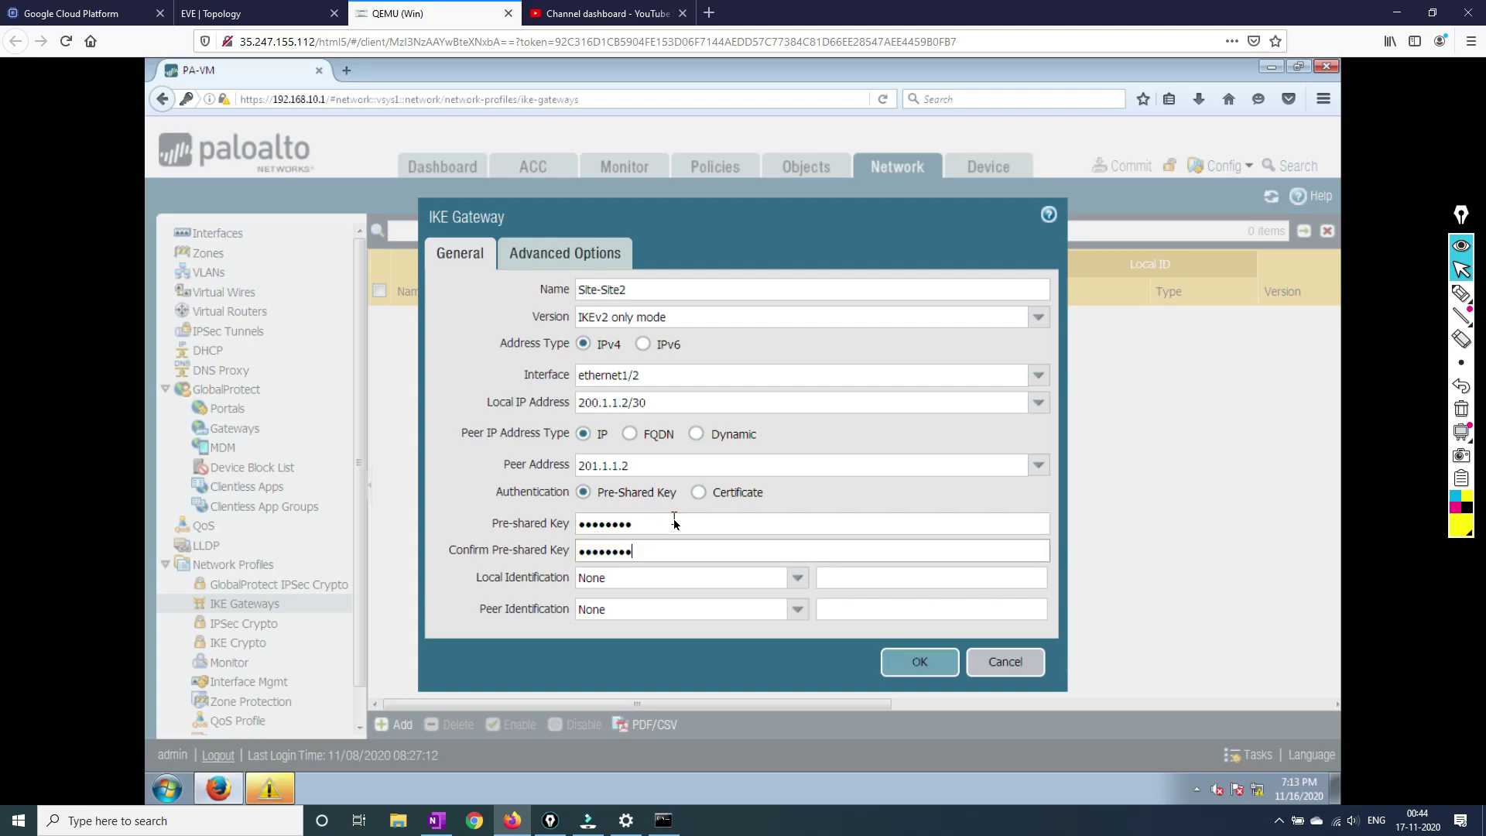
Check the local identification types and the IKEv2 advanced options, and save the IKE gateway with the default crypto profile.
{"action": "left_click", "coordinate": [799, 580]}
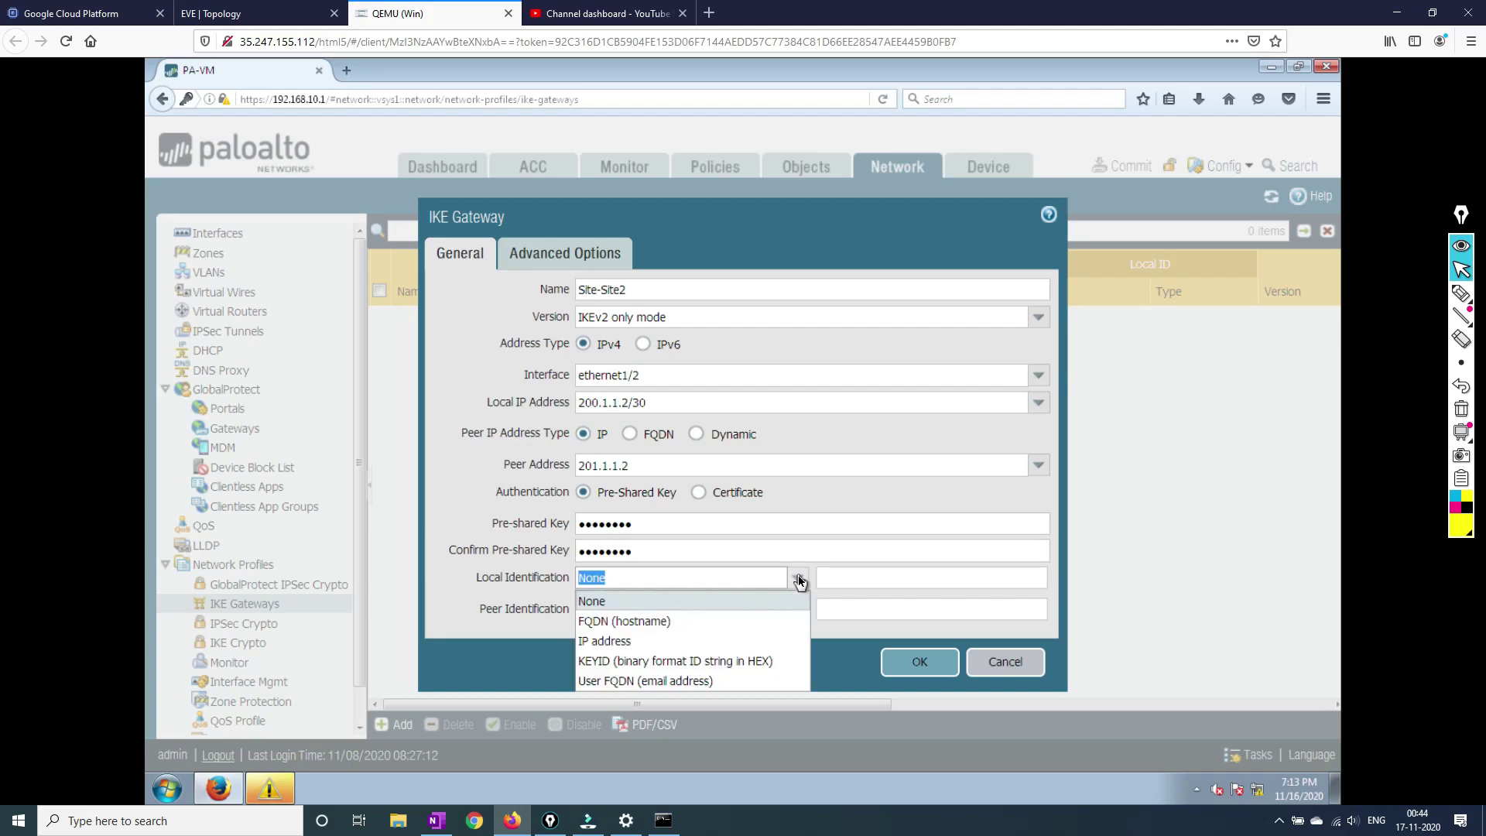
{"action": "left_click", "coordinate": [799, 580]}
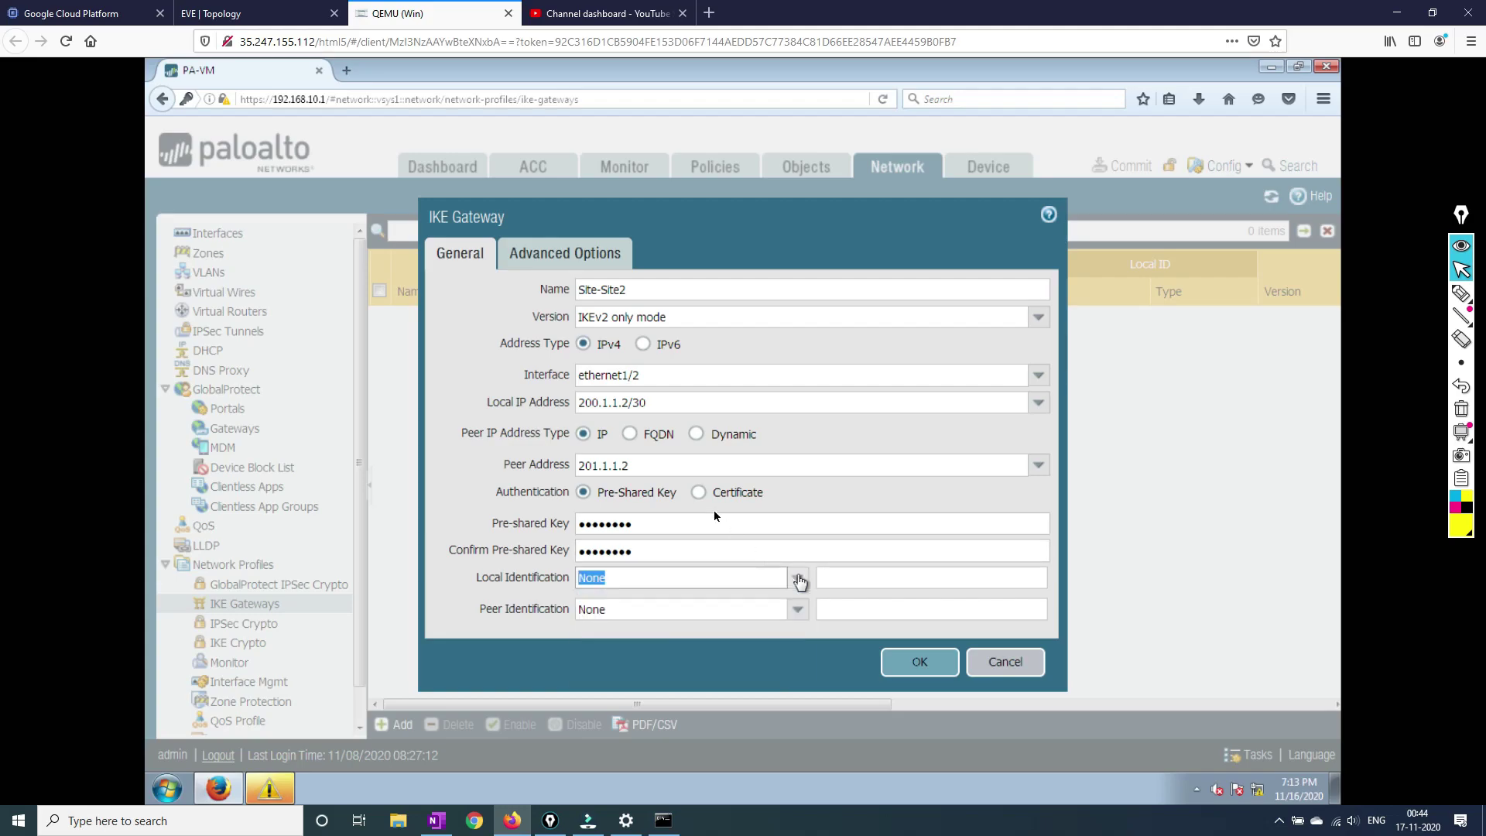
{"action": "left_click", "coordinate": [586, 262]}
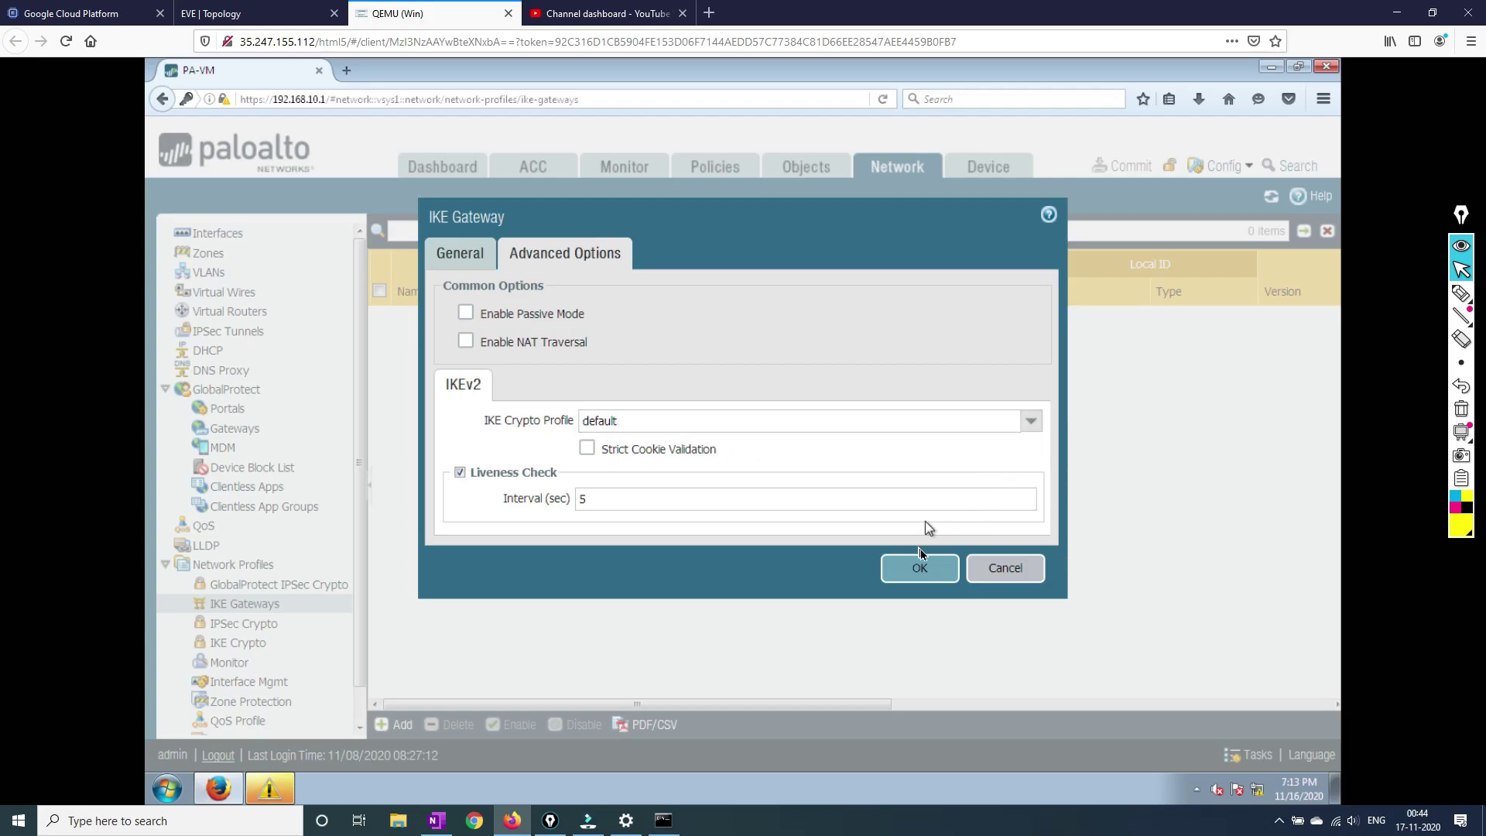
{"action": "left_click", "coordinate": [934, 575]}
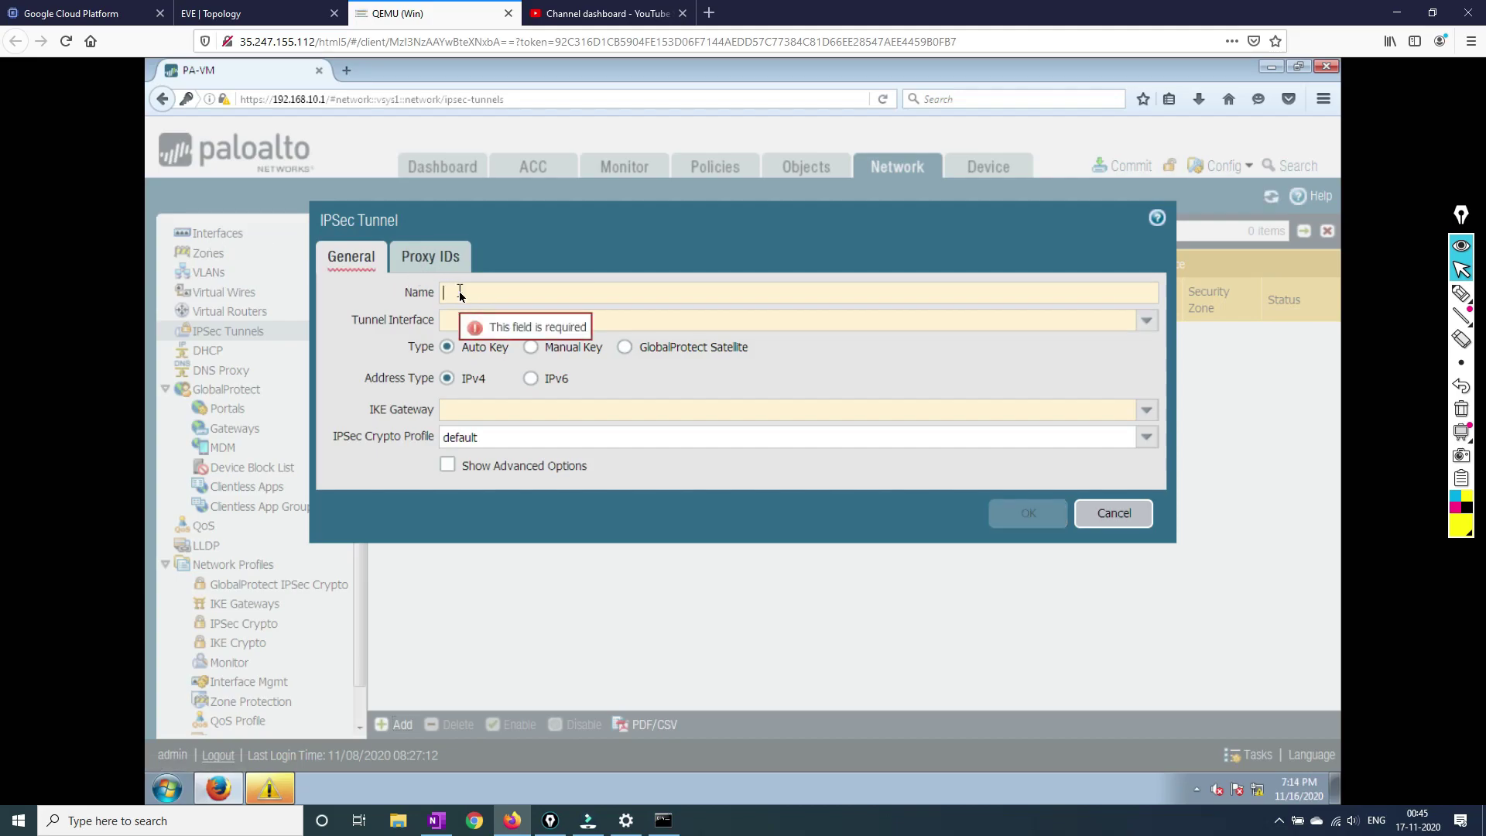
Name the new IPSec tunnel Site1-to-Site2.
{"action": "type", "text": "Site"}
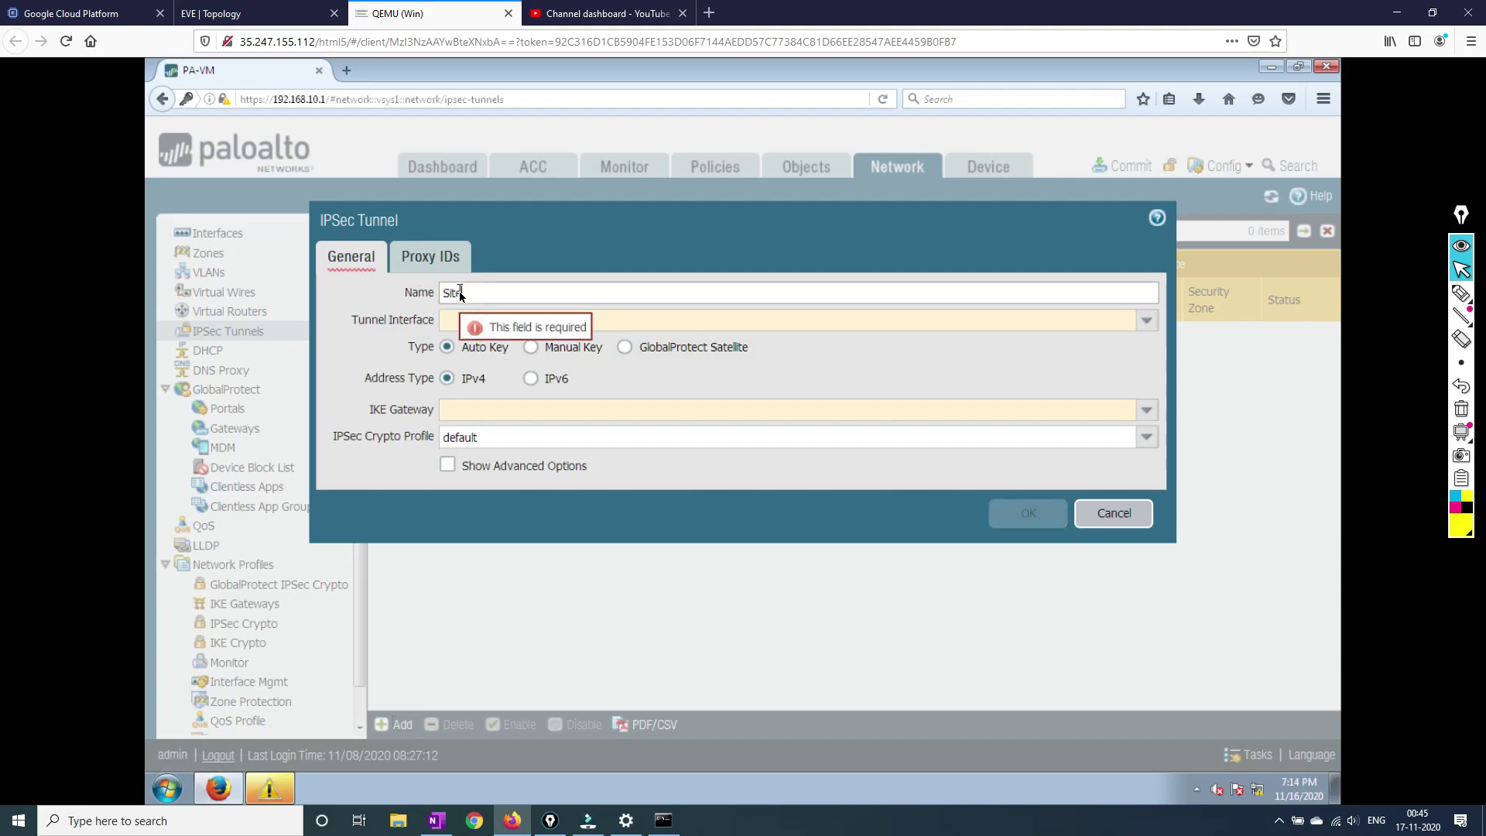
{"action": "type", "text": "1 tp"}
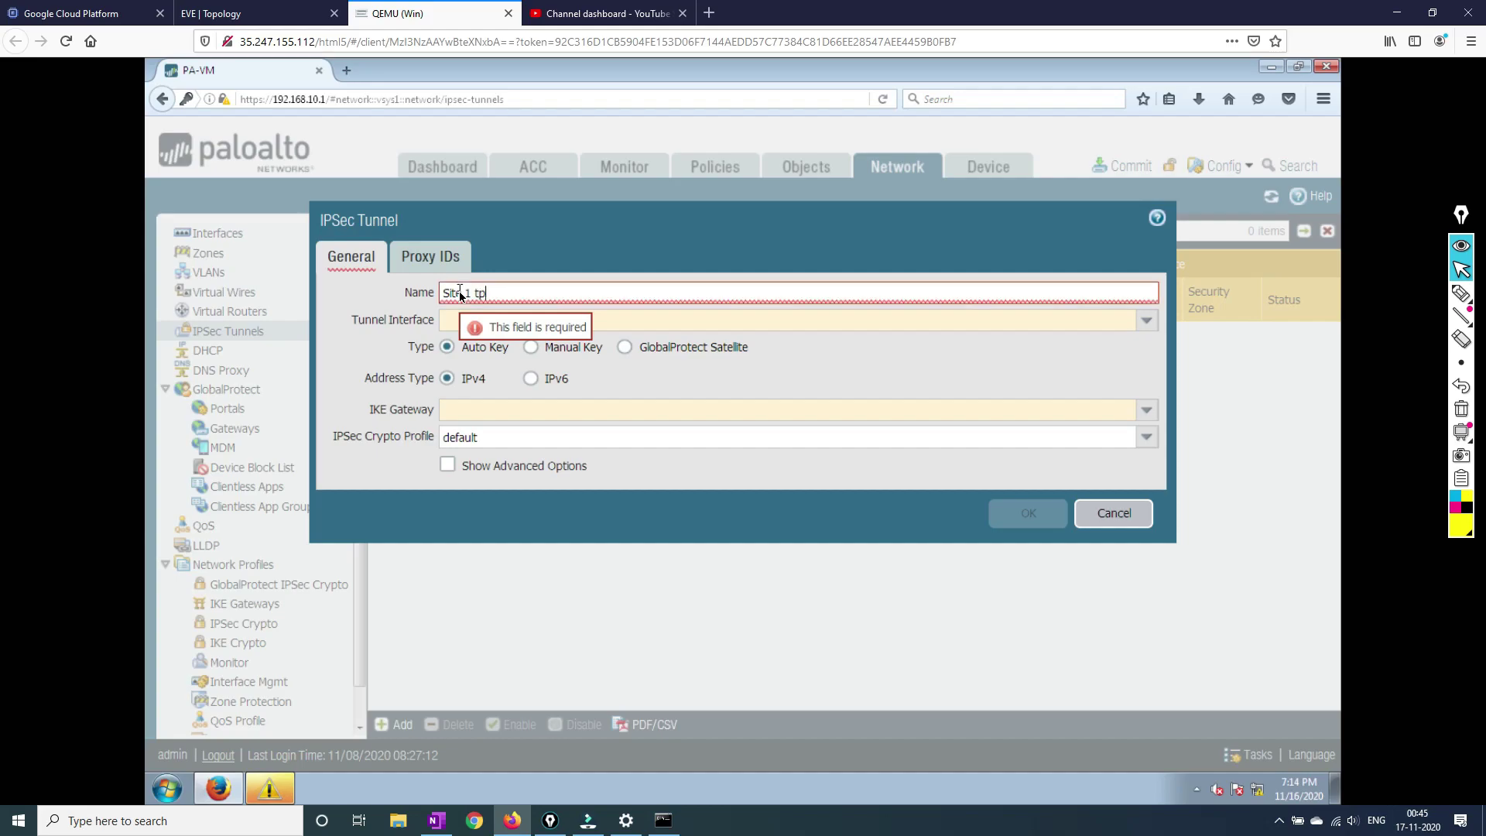
{"action": "key", "text": "BackSpace"}
{"action": "type", "text": "o"}
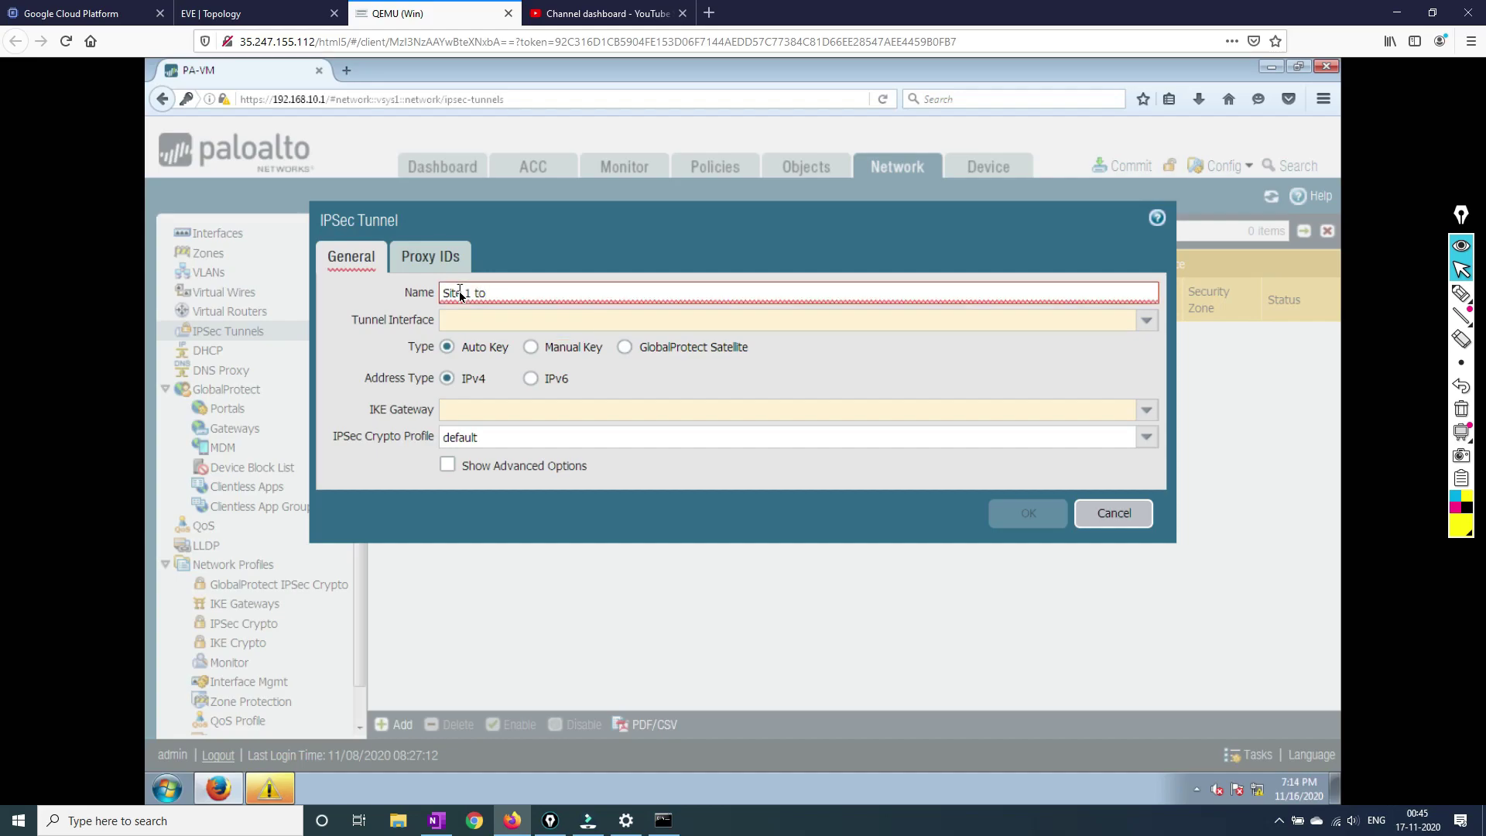
{"action": "type", "text": " Site2"}
{"action": "left_click", "coordinate": [463, 294]}
{"action": "key", "text": "BackSpace"}
{"action": "type", "text": "-"}
{"action": "key", "text": "Left"}
{"action": "key", "text": "Left"}
{"action": "key", "text": "Left"}
{"action": "key", "text": "BackSpace"}
{"action": "type", "text": "-"}
{"action": "left_click", "coordinate": [523, 294]}
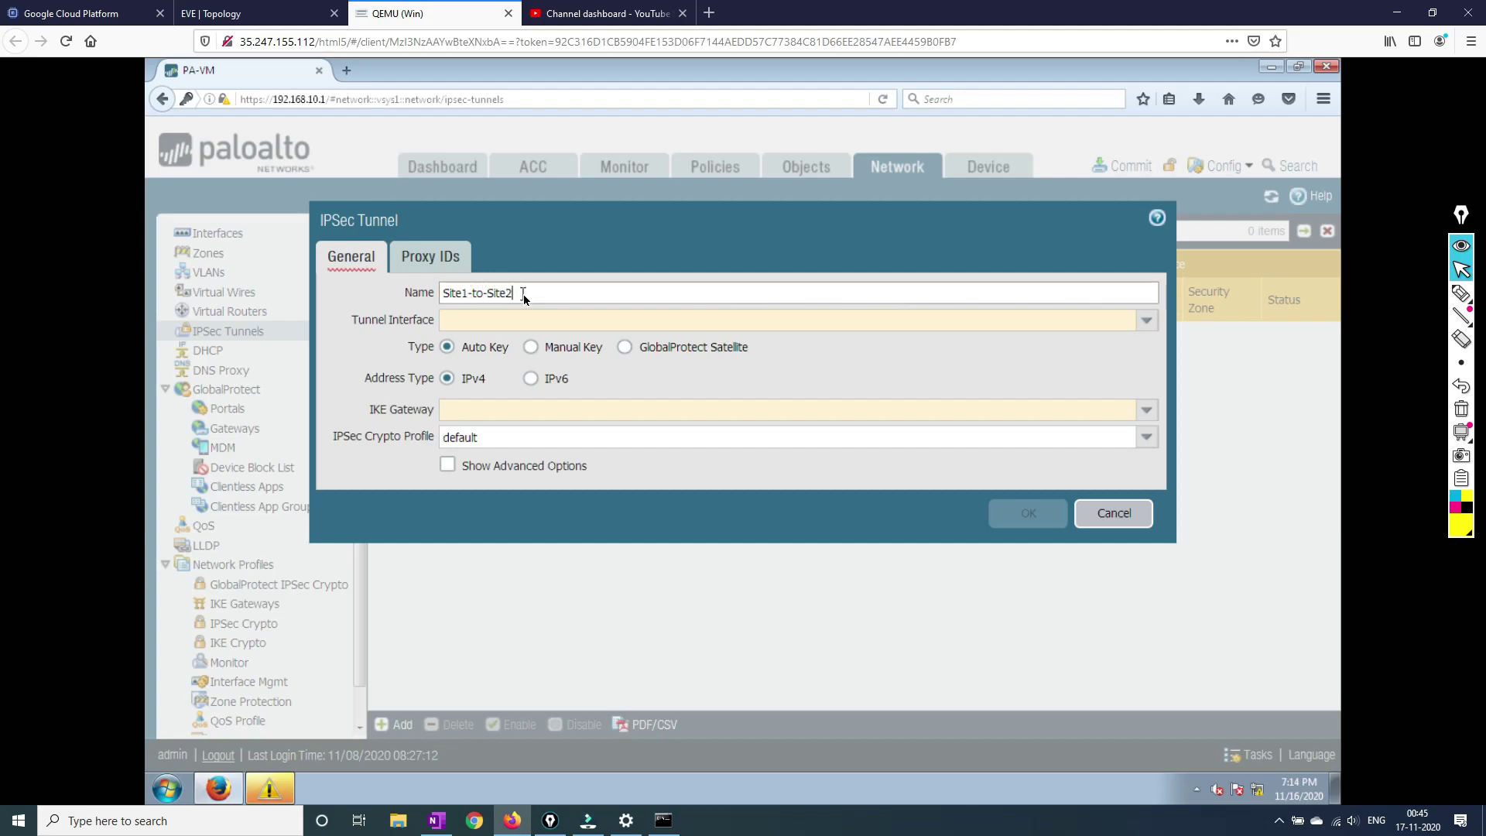
{"action": "left_click", "coordinate": [1146, 322]}
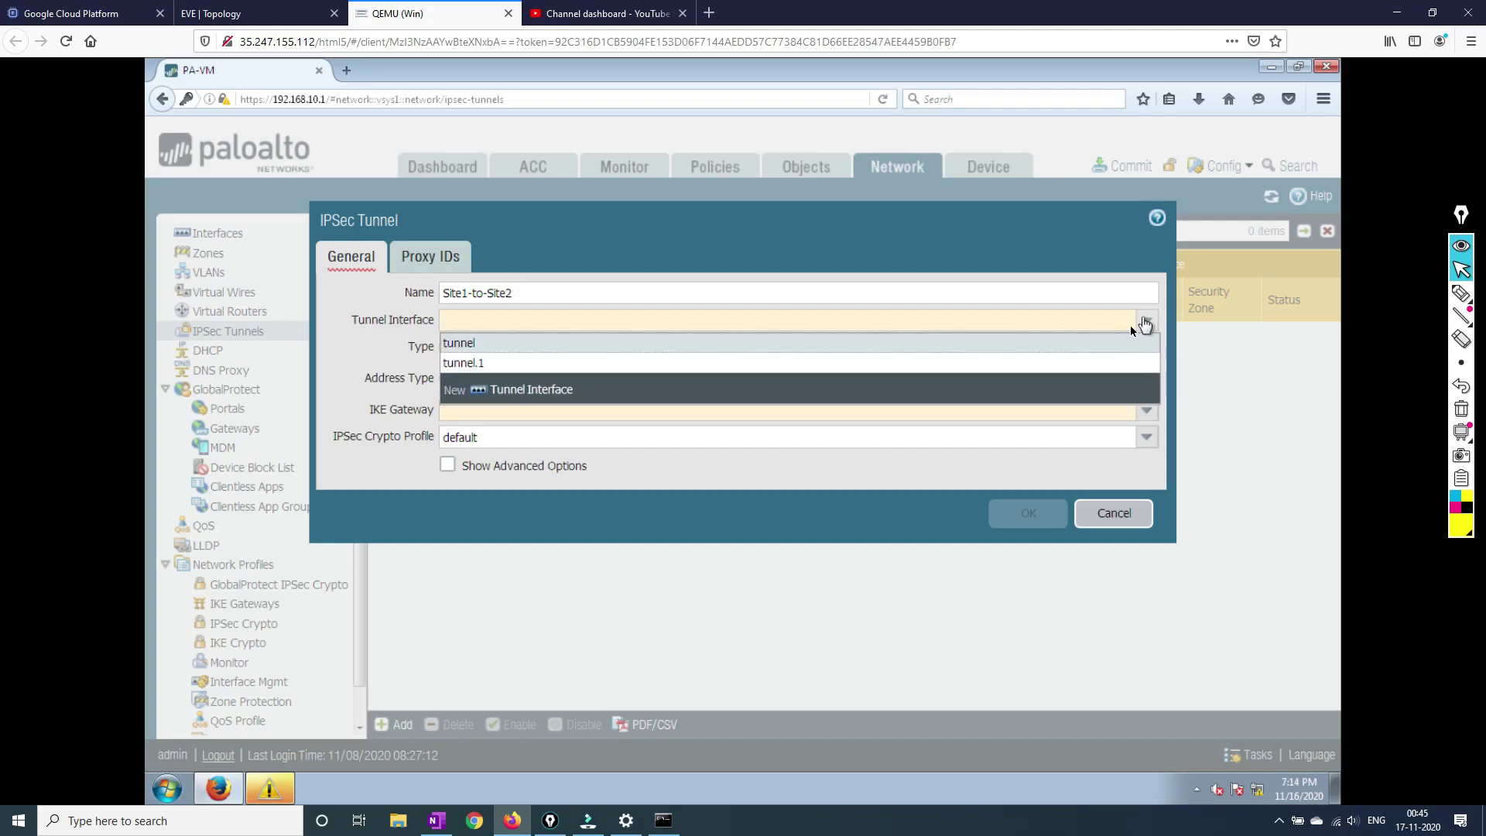
{"action": "left_click", "coordinate": [534, 391]}
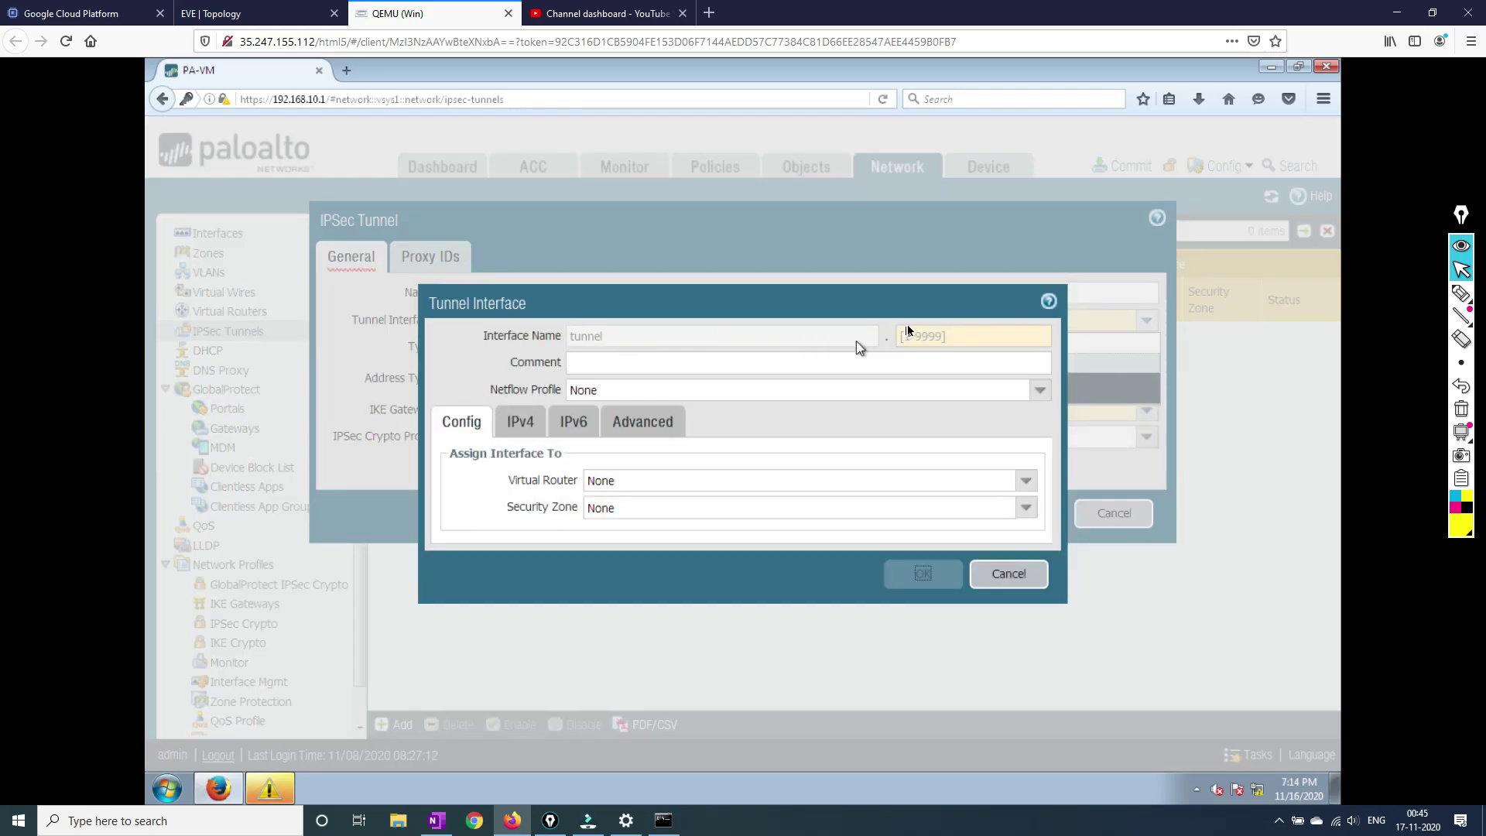
{"action": "left_click", "coordinate": [924, 335]}
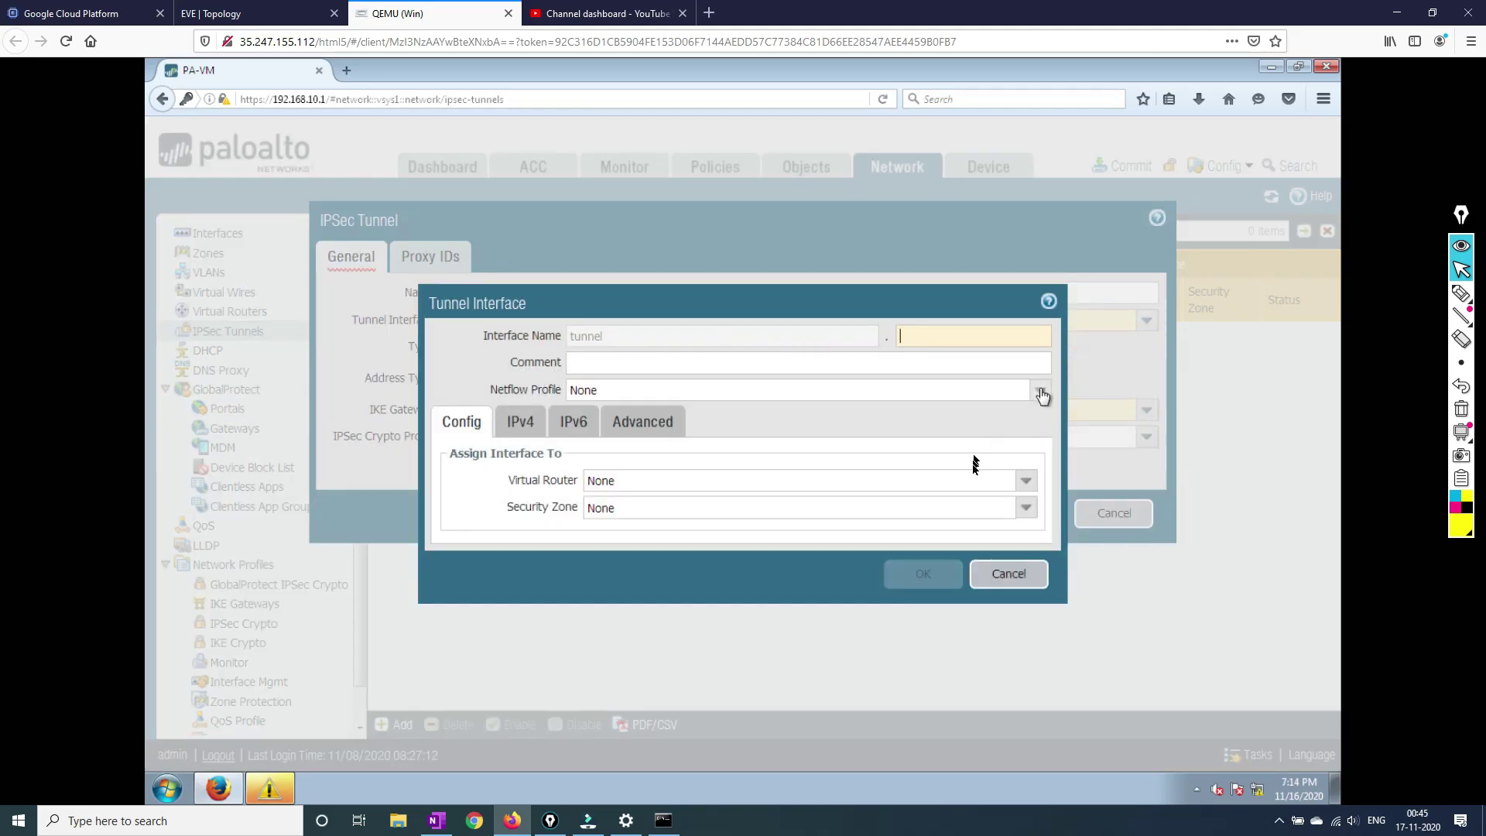
{"action": "left_click", "coordinate": [1027, 481]}
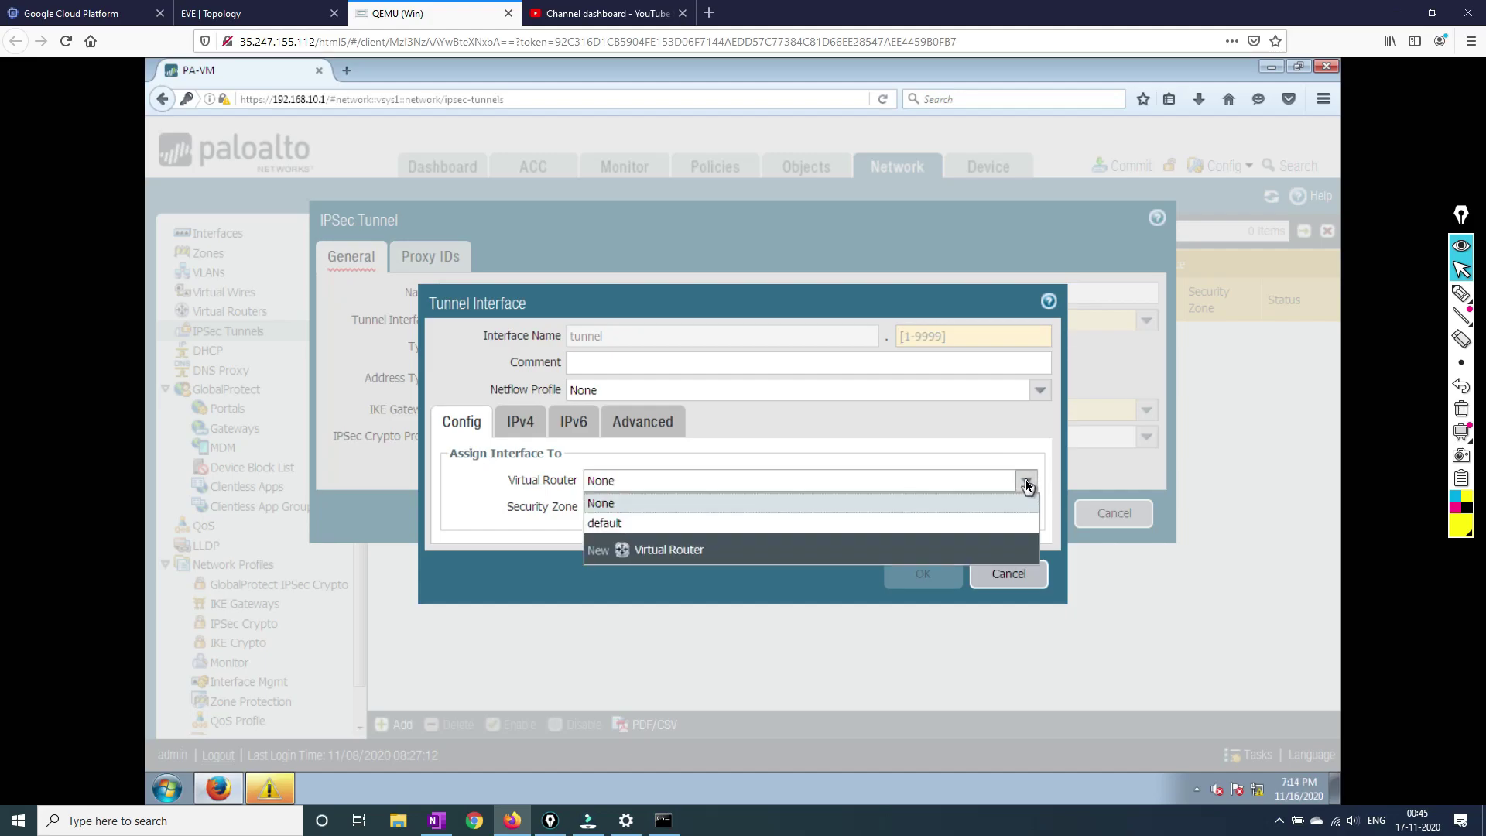
{"action": "left_click", "coordinate": [1027, 503]}
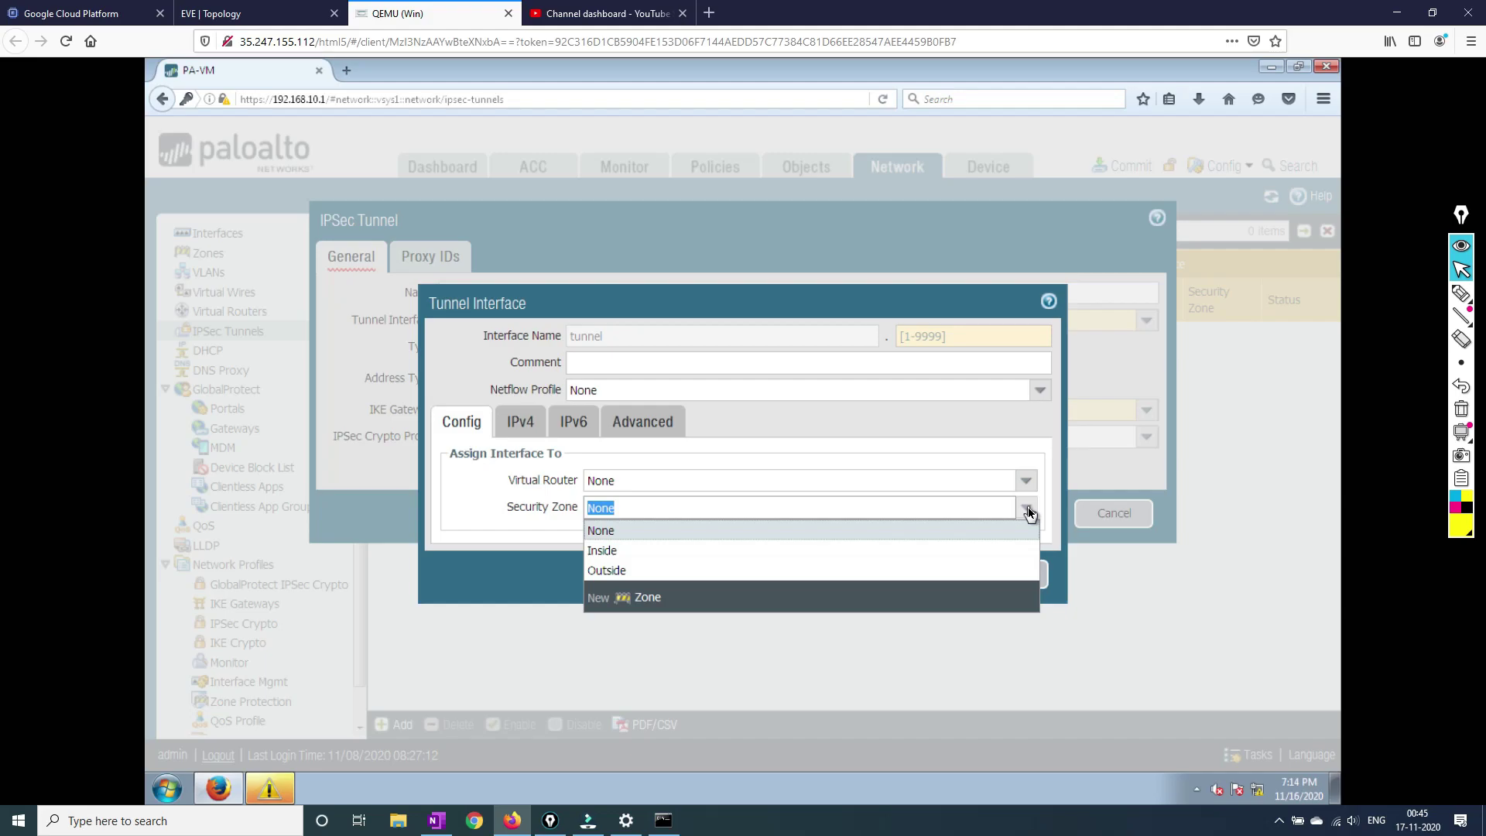
{"action": "key", "text": "ctrl+shift+Tab"}
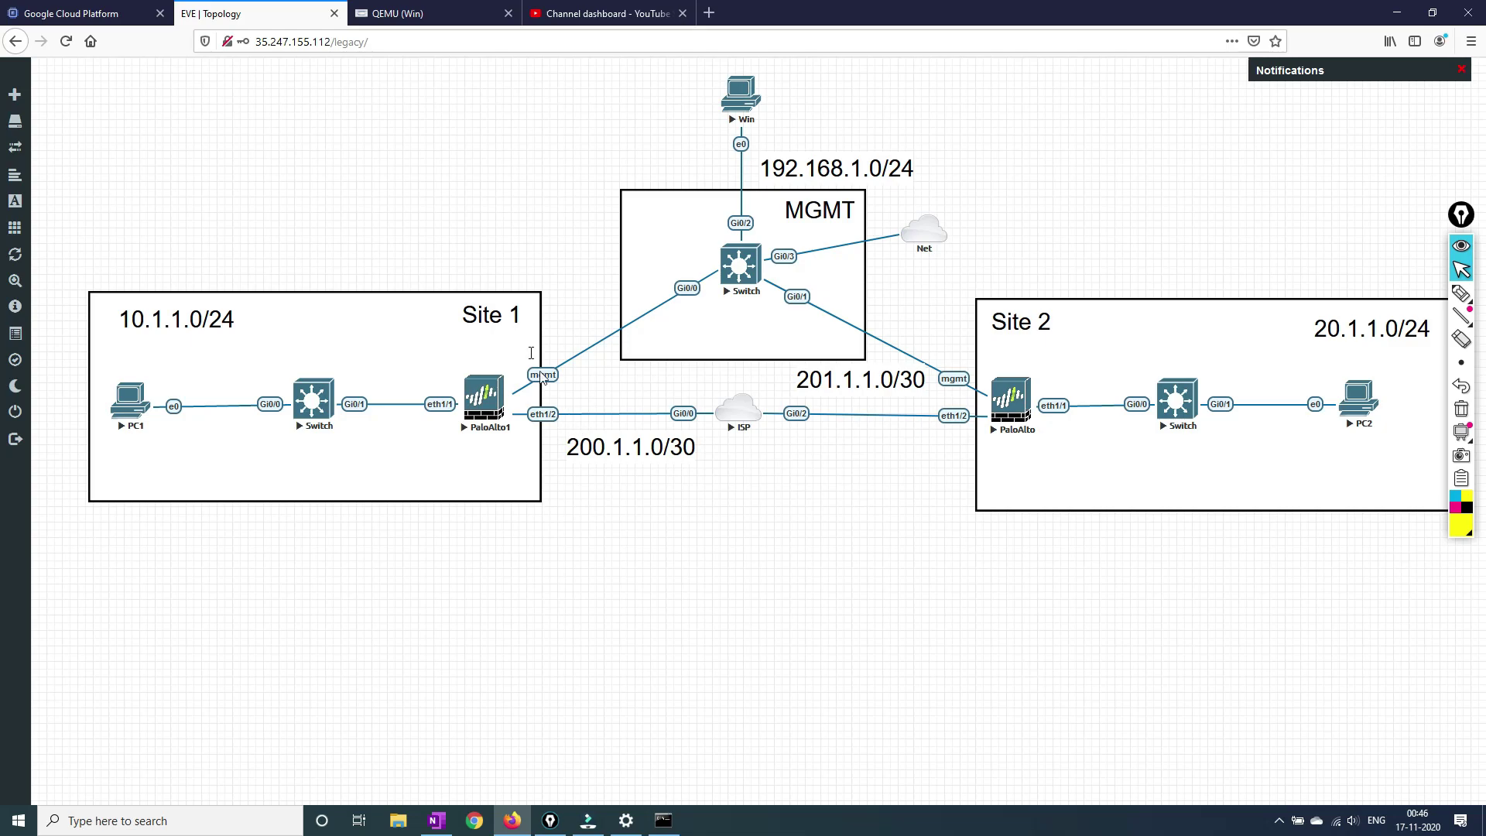
{"action": "key", "text": "ctrl+Tab"}
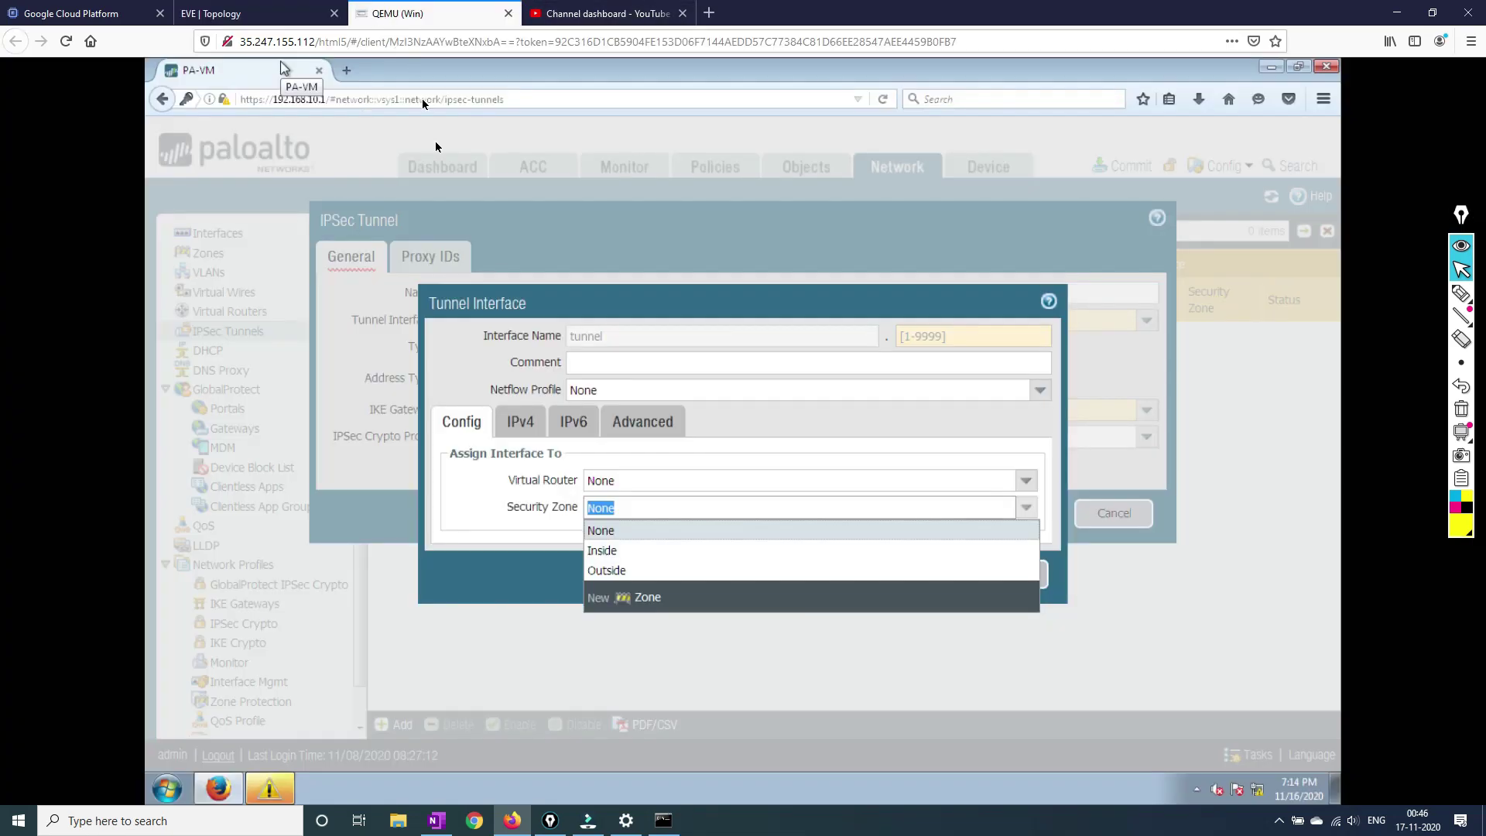
{"action": "left_click", "coordinate": [607, 570]}
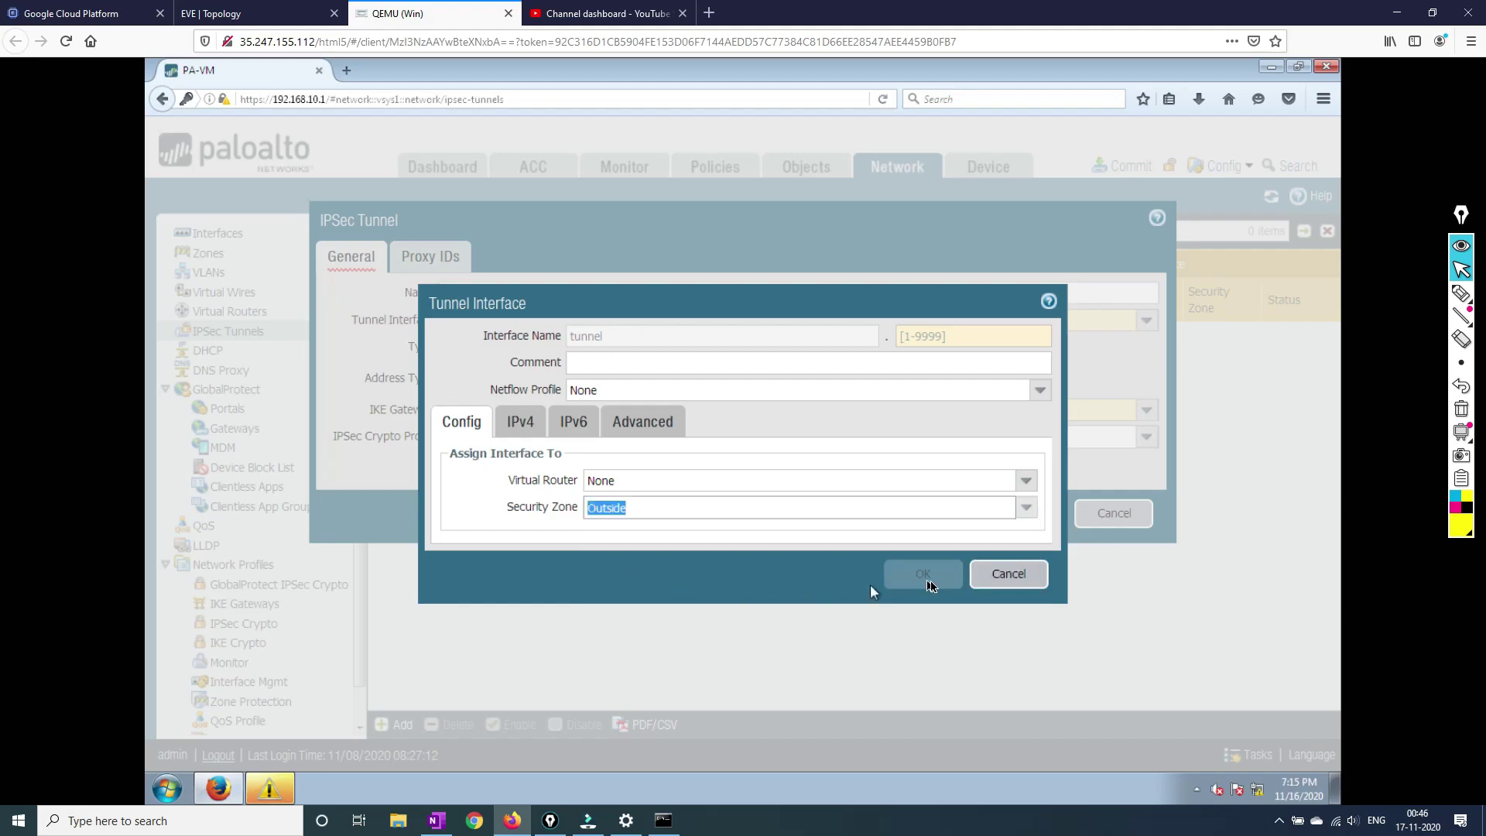
{"action": "left_click", "coordinate": [997, 575]}
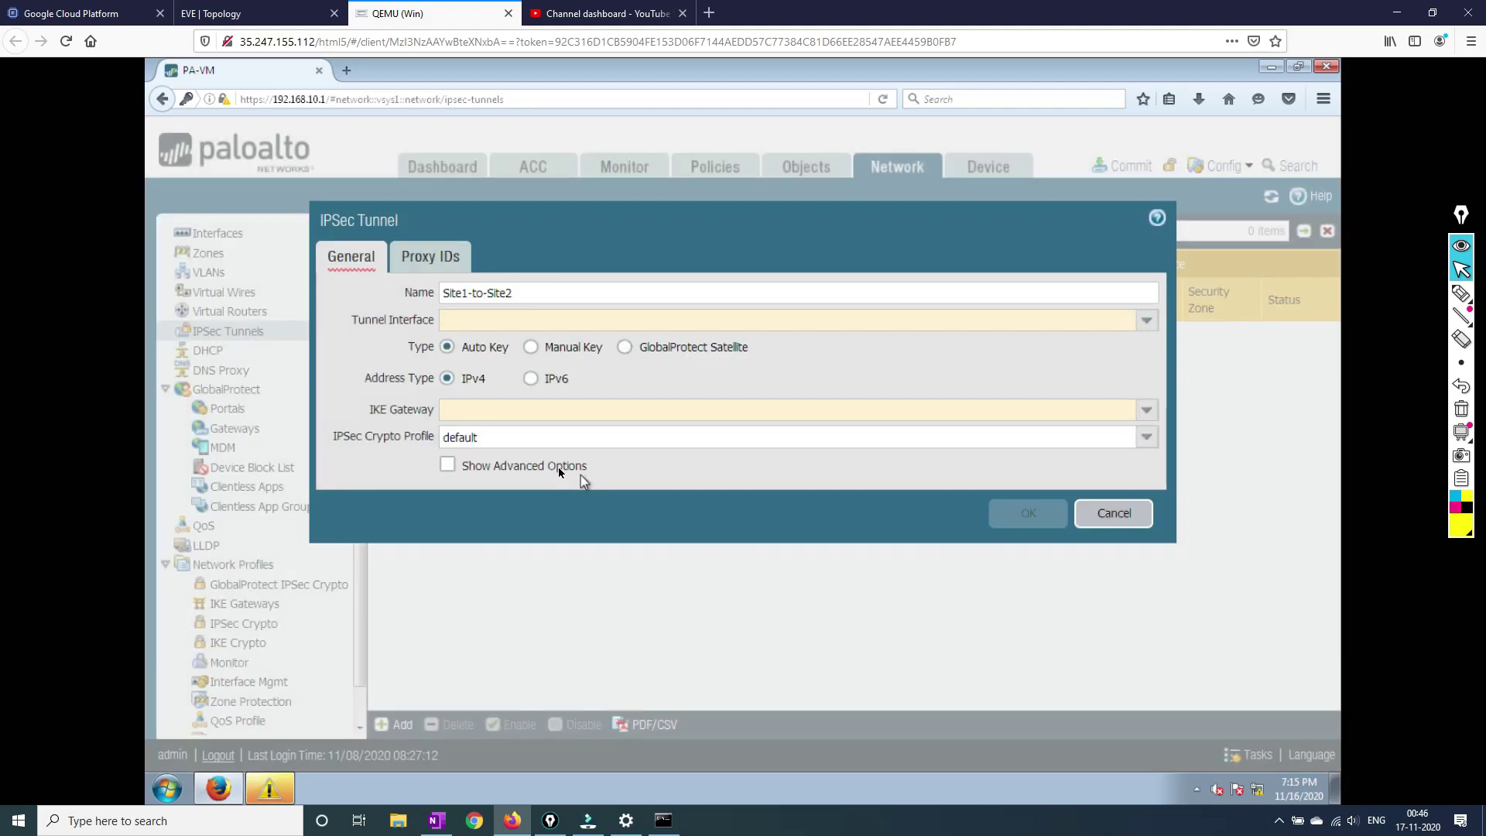
Assign the tunnel.1 interface and the Site-Site2 IKE gateway to the IPSec tunnel, and save it.
{"action": "left_click", "coordinate": [1147, 320]}
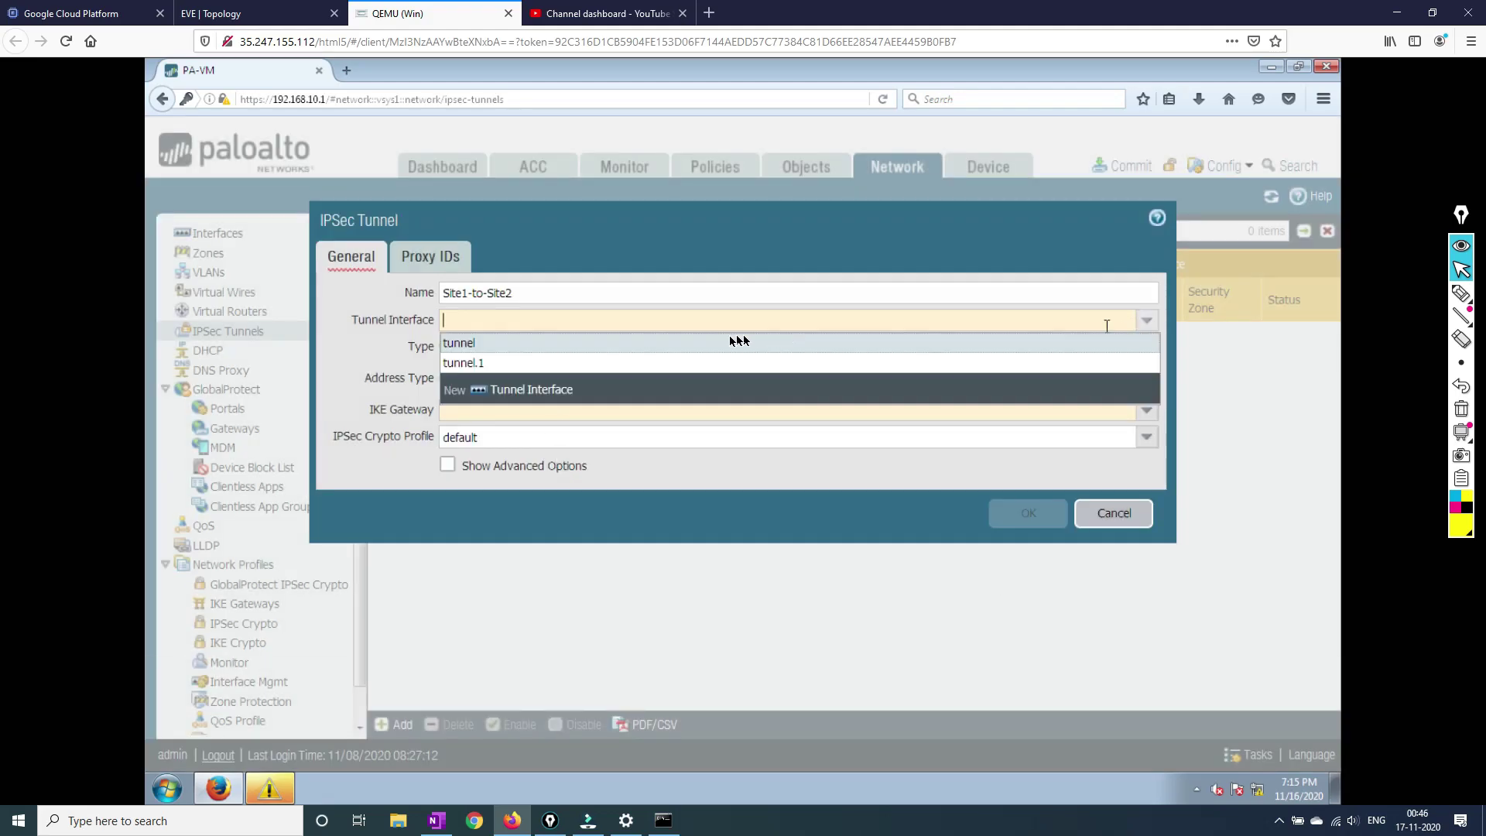
{"action": "left_click", "coordinate": [468, 364]}
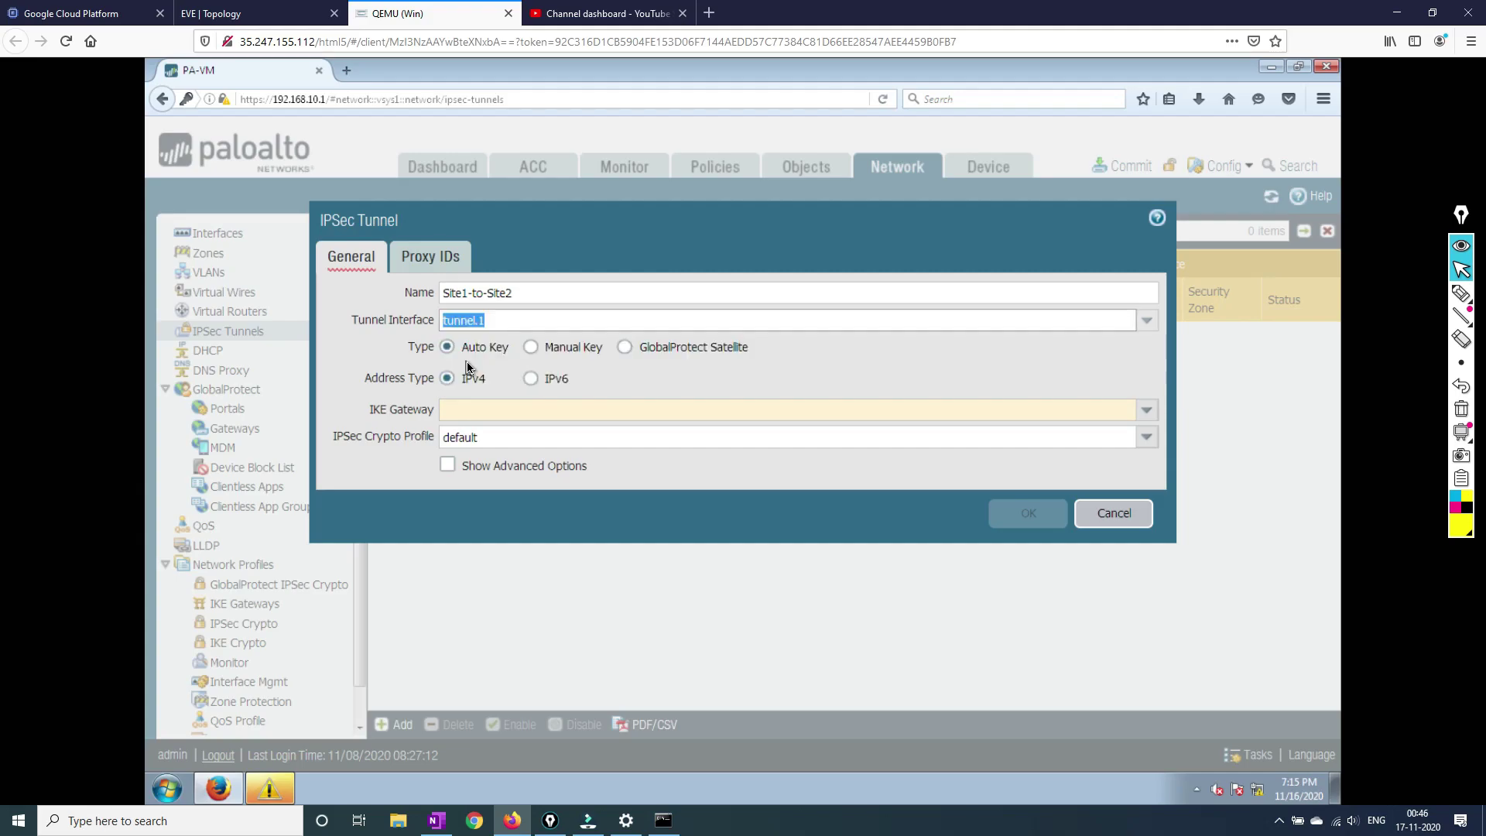
{"action": "left_click", "coordinate": [1150, 409]}
{"action": "left_click", "coordinate": [500, 430]}
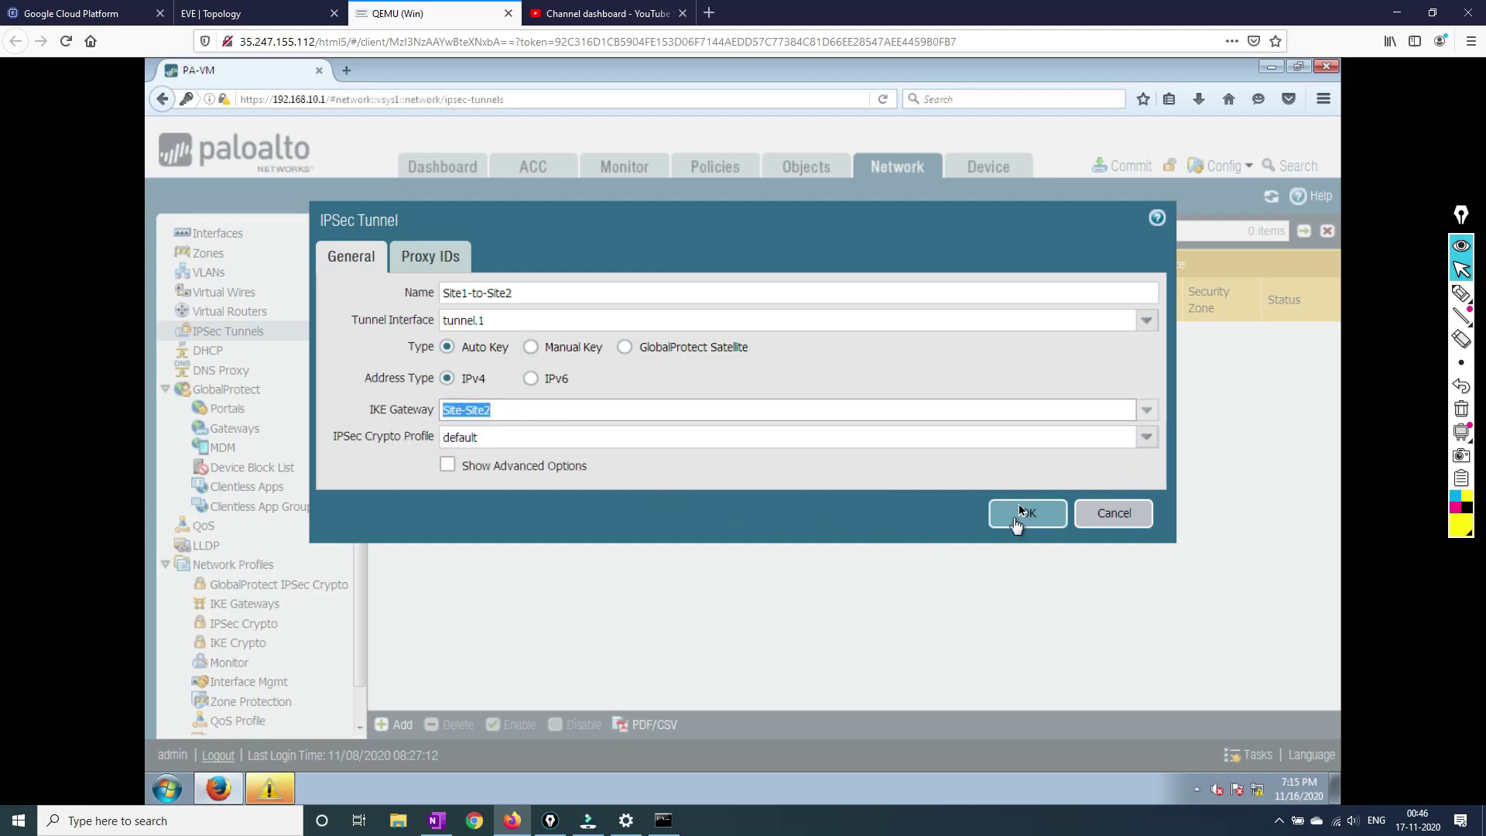
{"action": "left_click", "coordinate": [1019, 509]}
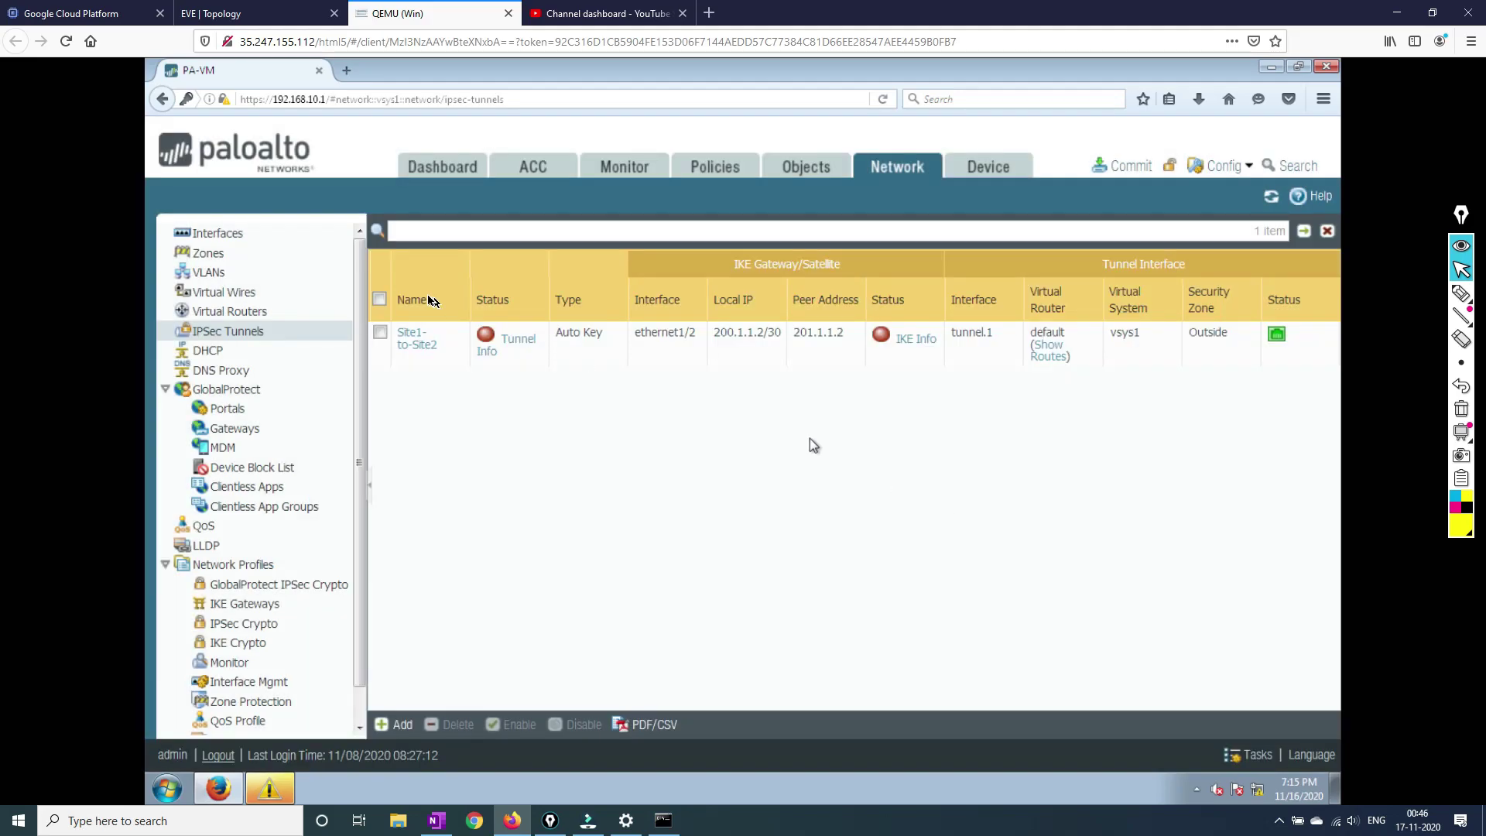
Start a new IPv4 proxy ID named Site1-Site2 in the Site1-to-Site2 IPSec tunnel.
{"action": "left_click", "coordinate": [415, 341]}
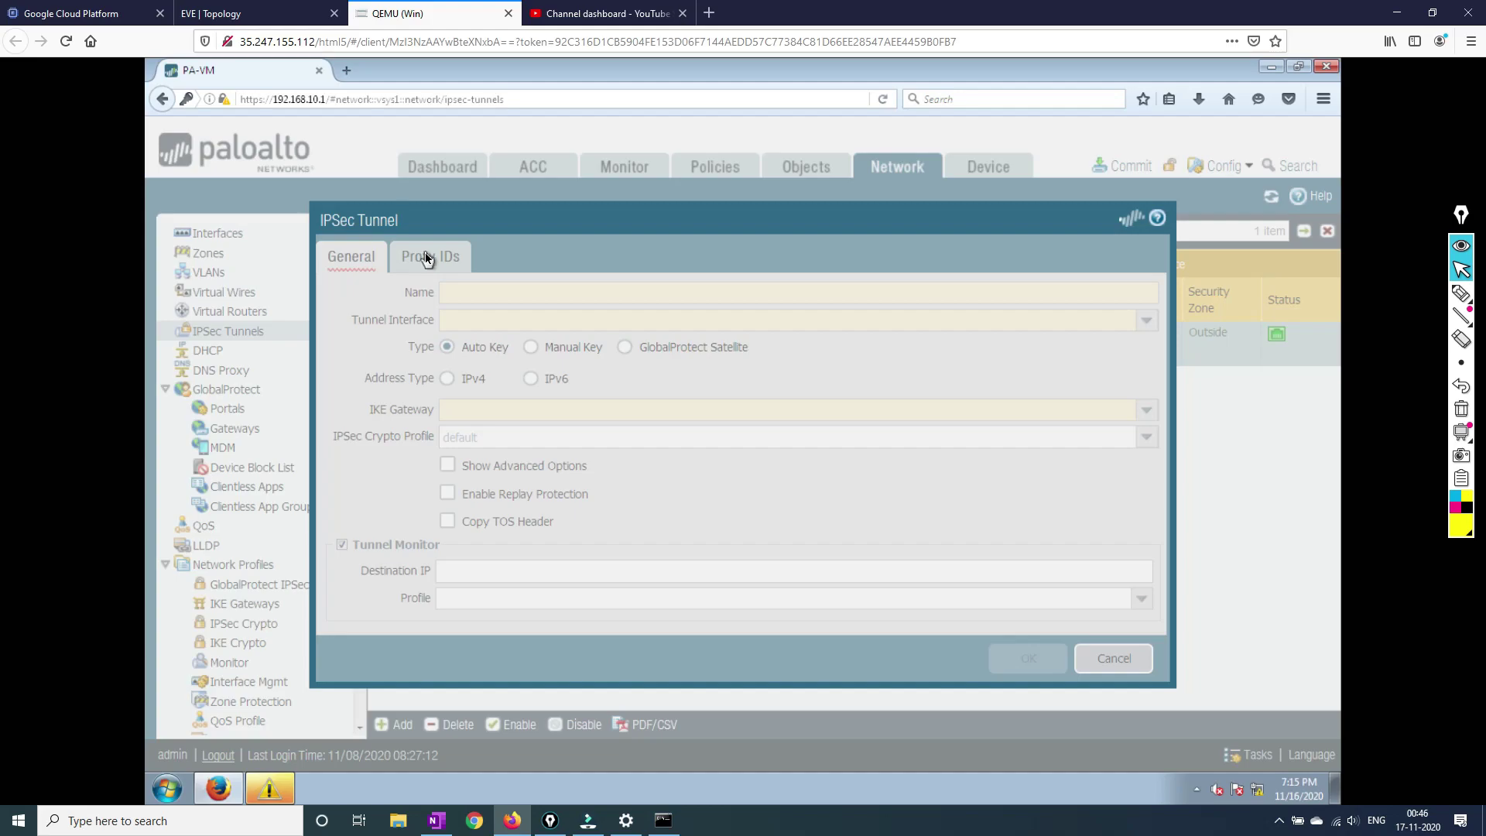
{"action": "left_click", "coordinate": [427, 258]}
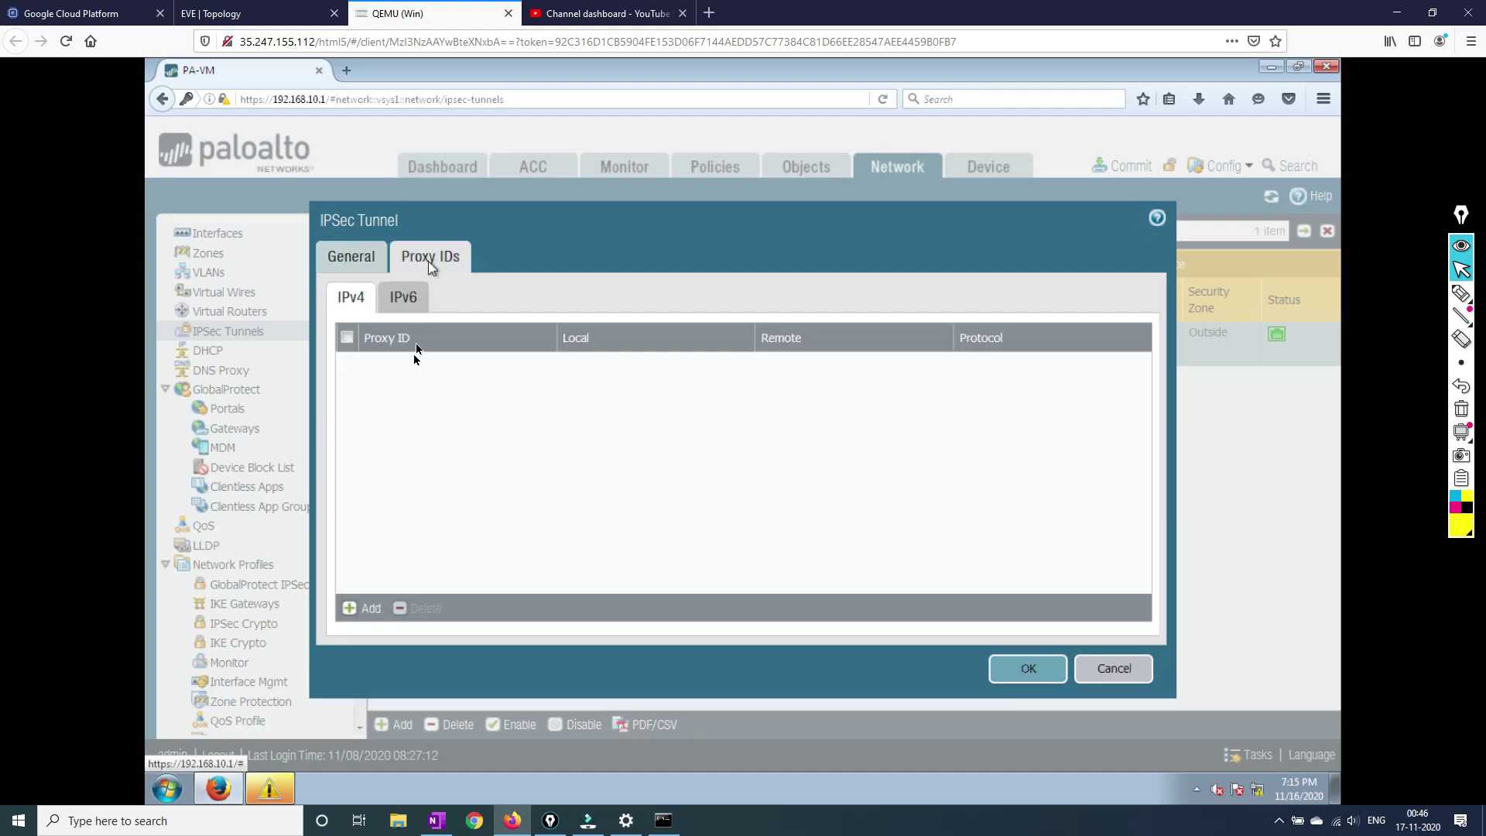
{"action": "left_click", "coordinate": [370, 609]}
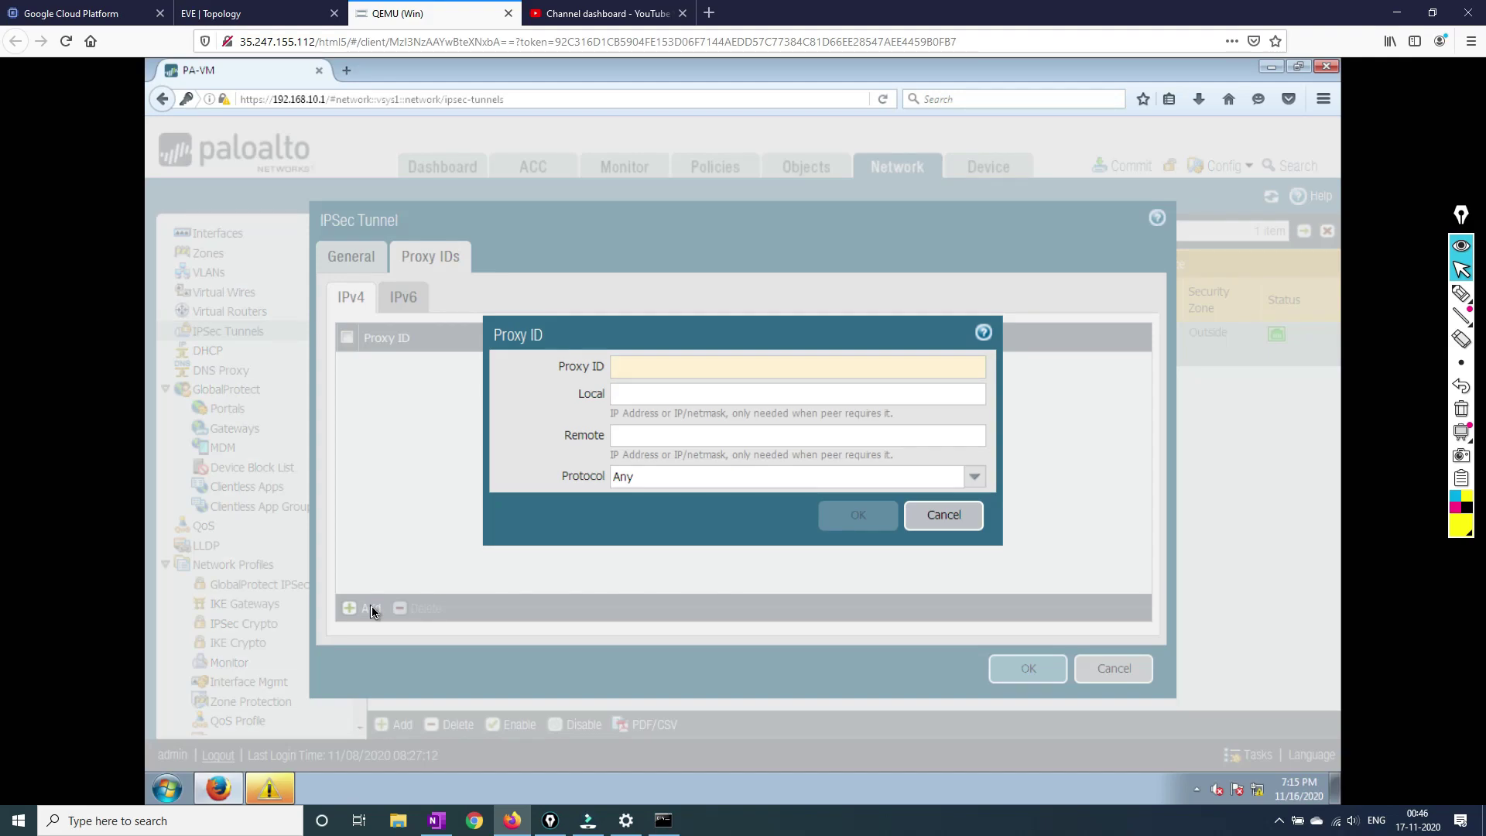
{"action": "type", "text": "Site1-Site2"}
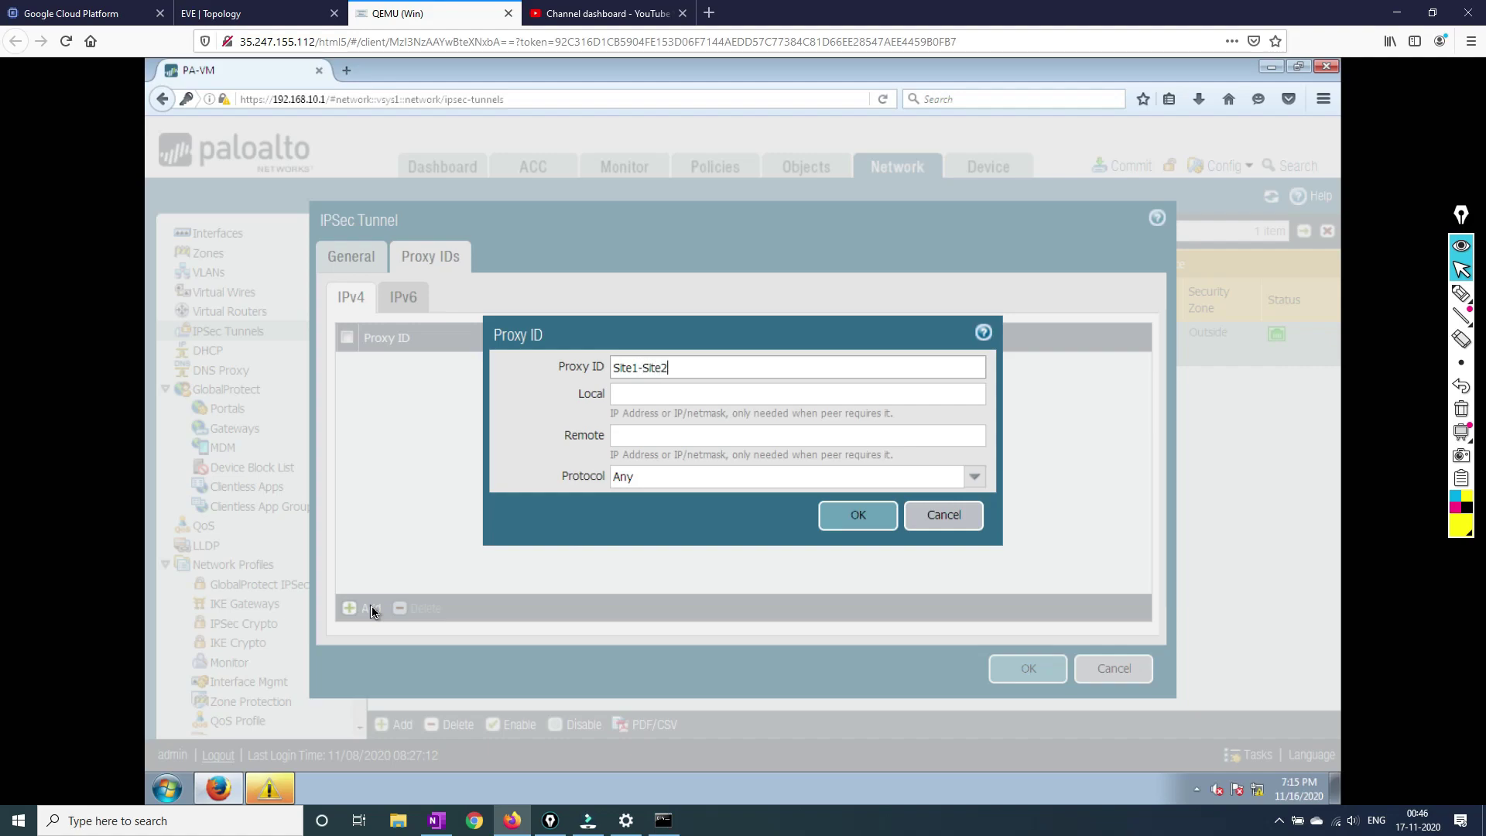
Set the proxy ID's local subnet to 10.1.1.0/24 and remote subnet to 20.1.1.0/24, and save it with protocol Any.
{"action": "key", "text": "Tab"}
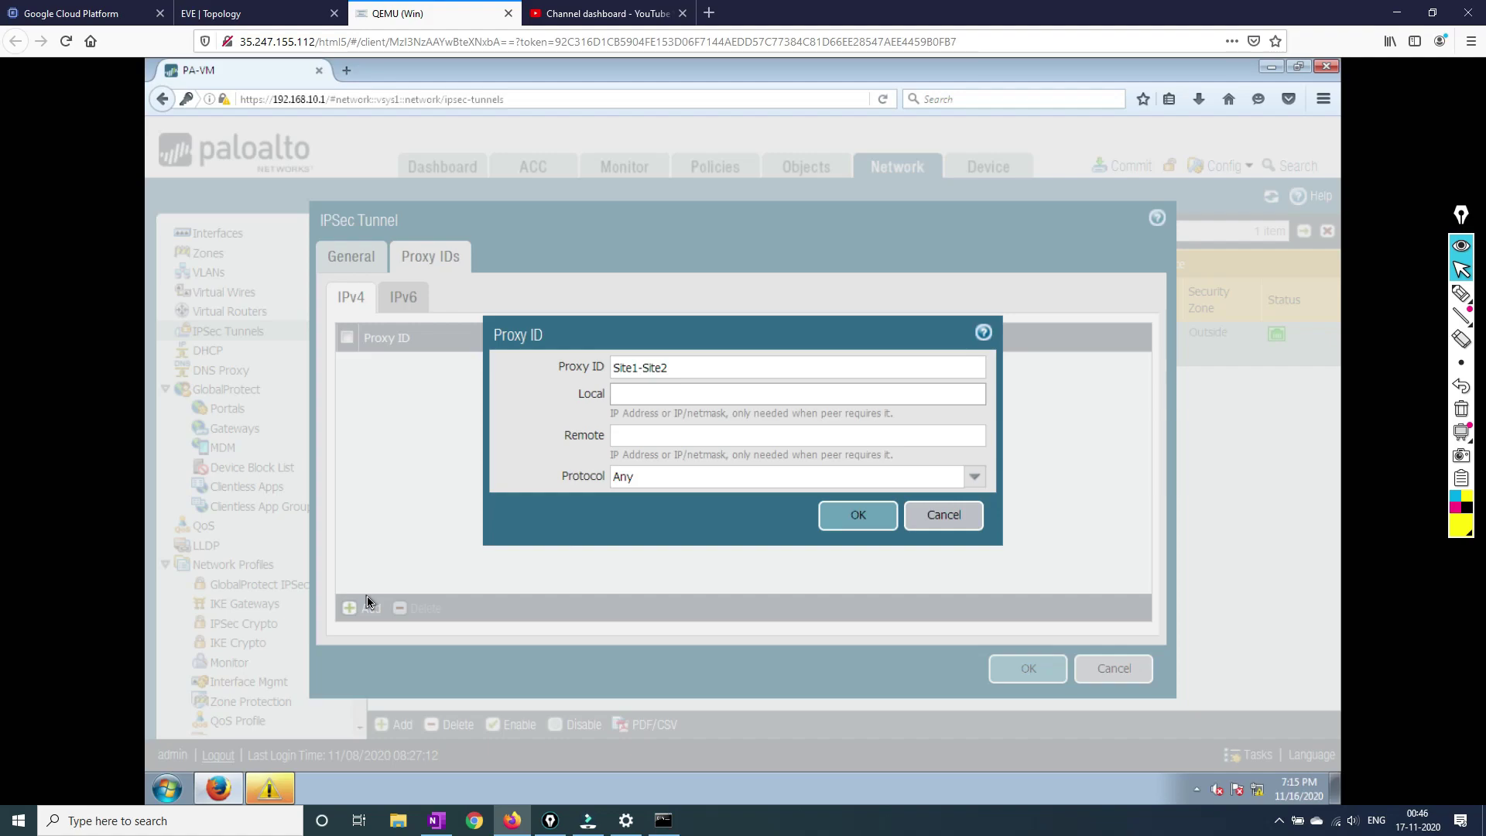
{"action": "type", "text": "10.1.1.0"}
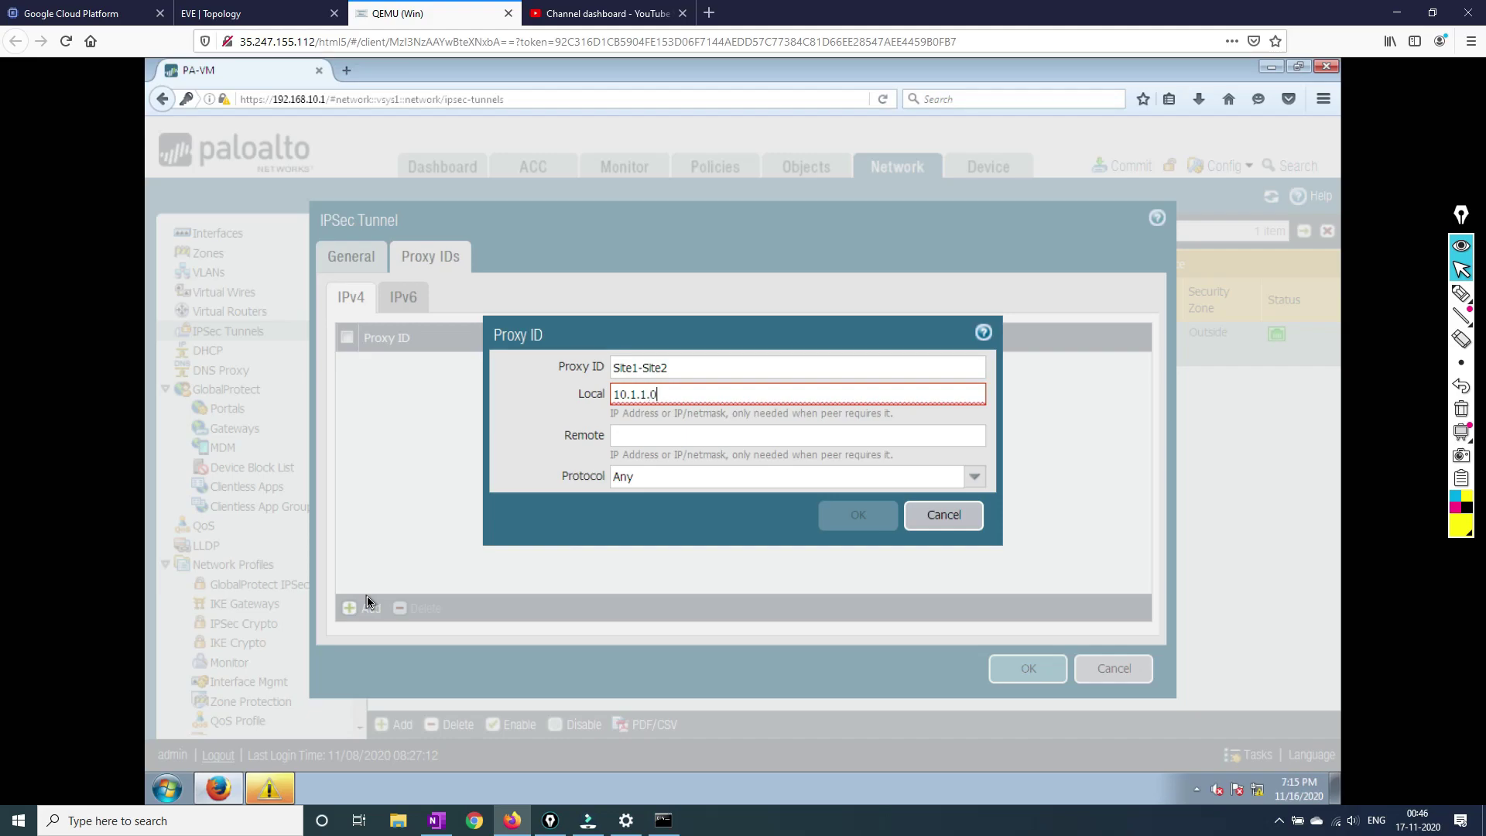
{"action": "type", "text": "/24"}
{"action": "key", "text": "Tab"}
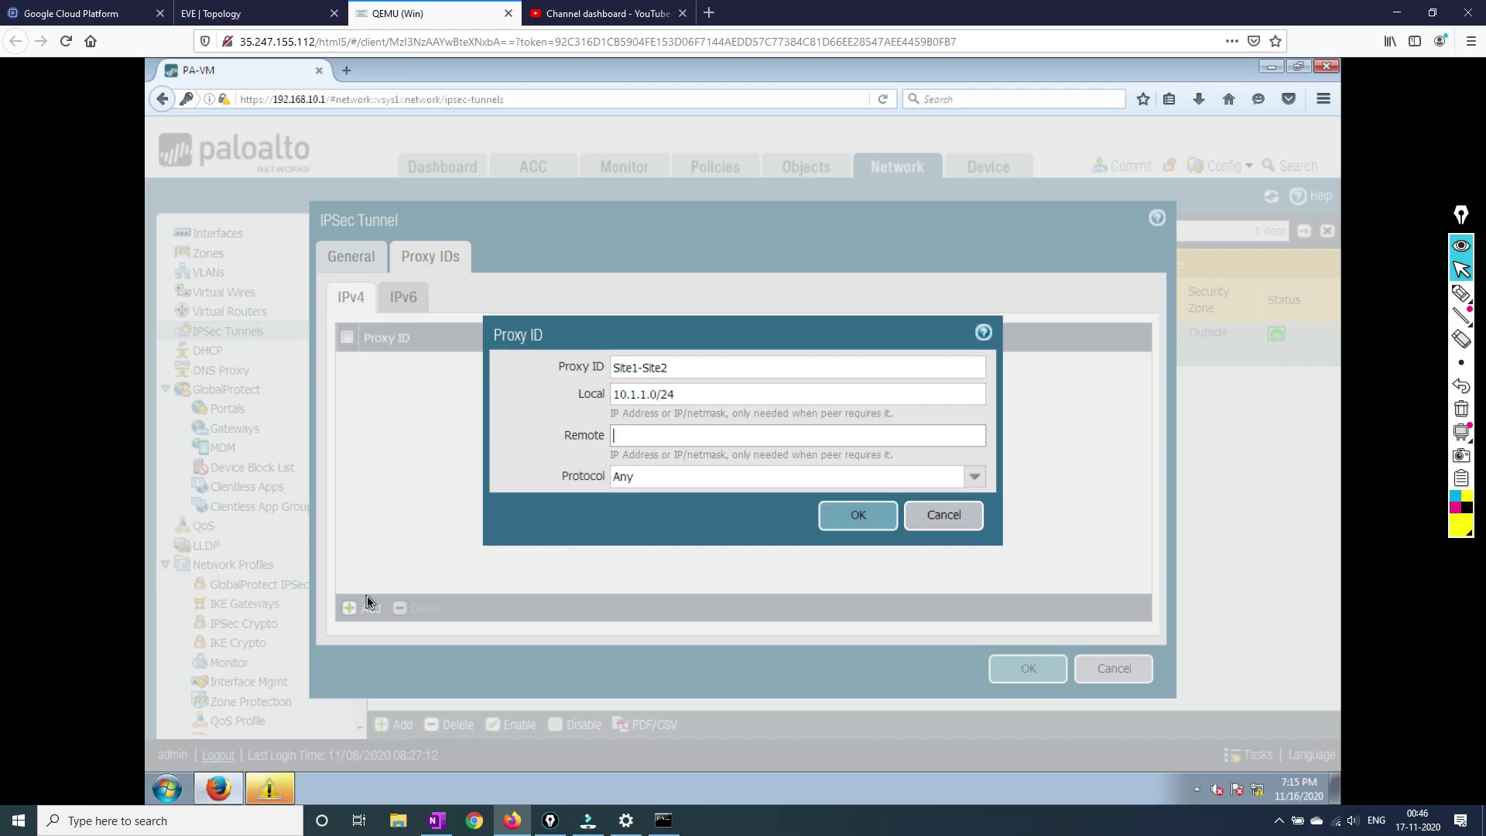
{"action": "type", "text": "20.1.1."}
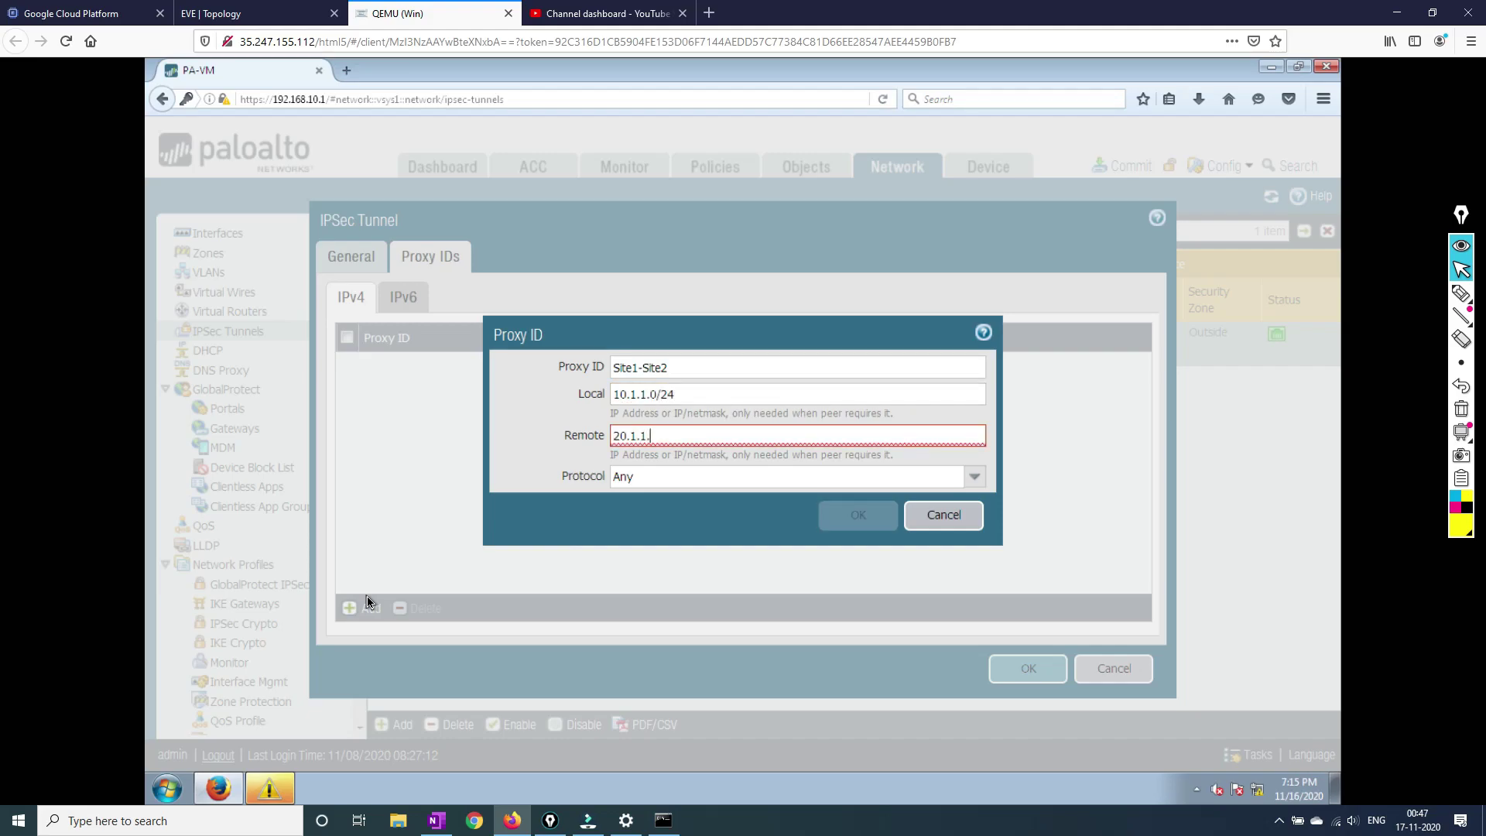
{"action": "type", "text": "0/24"}
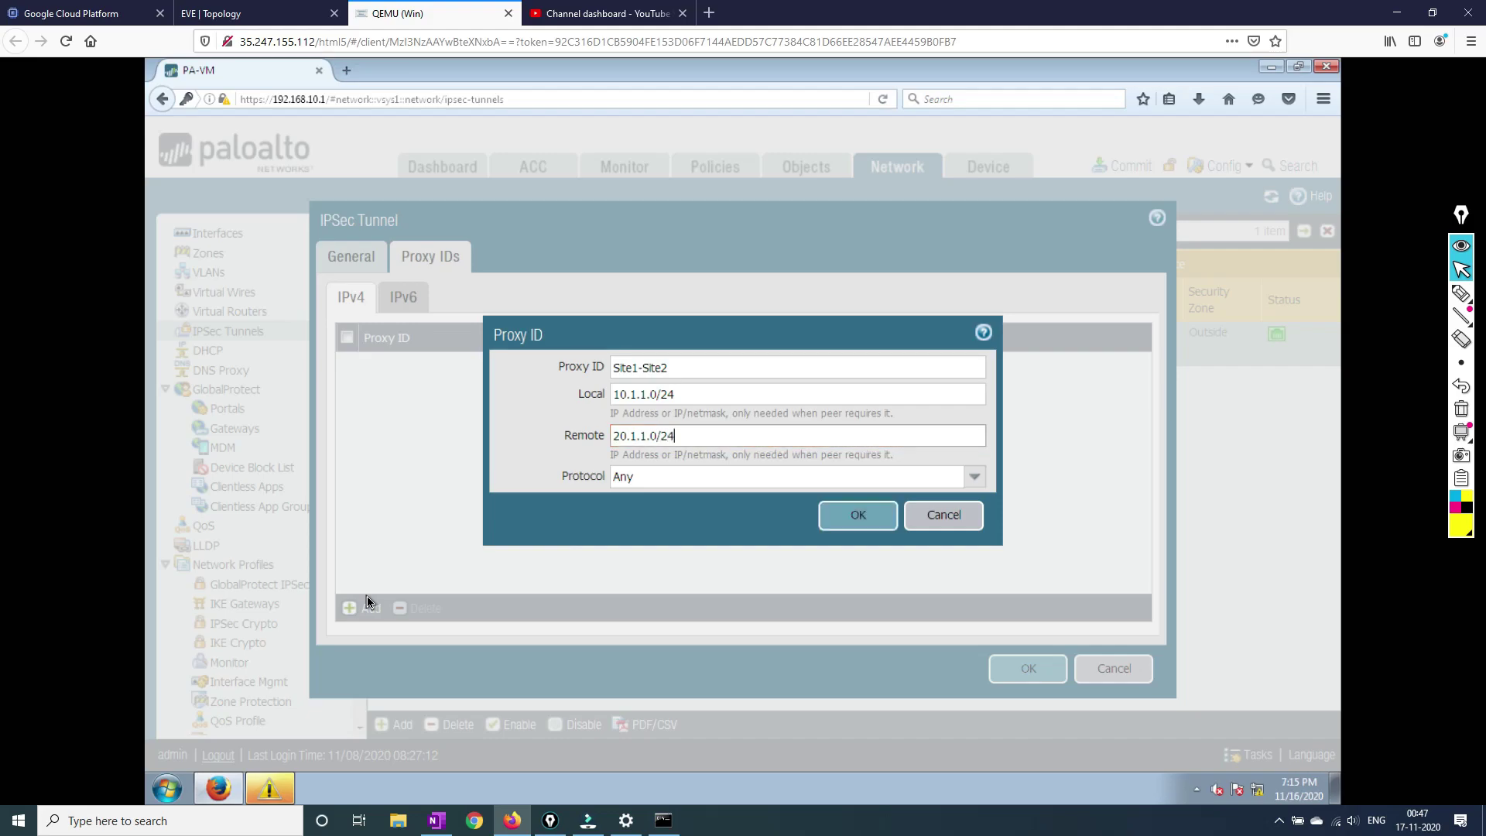
{"action": "left_click", "coordinate": [857, 515]}
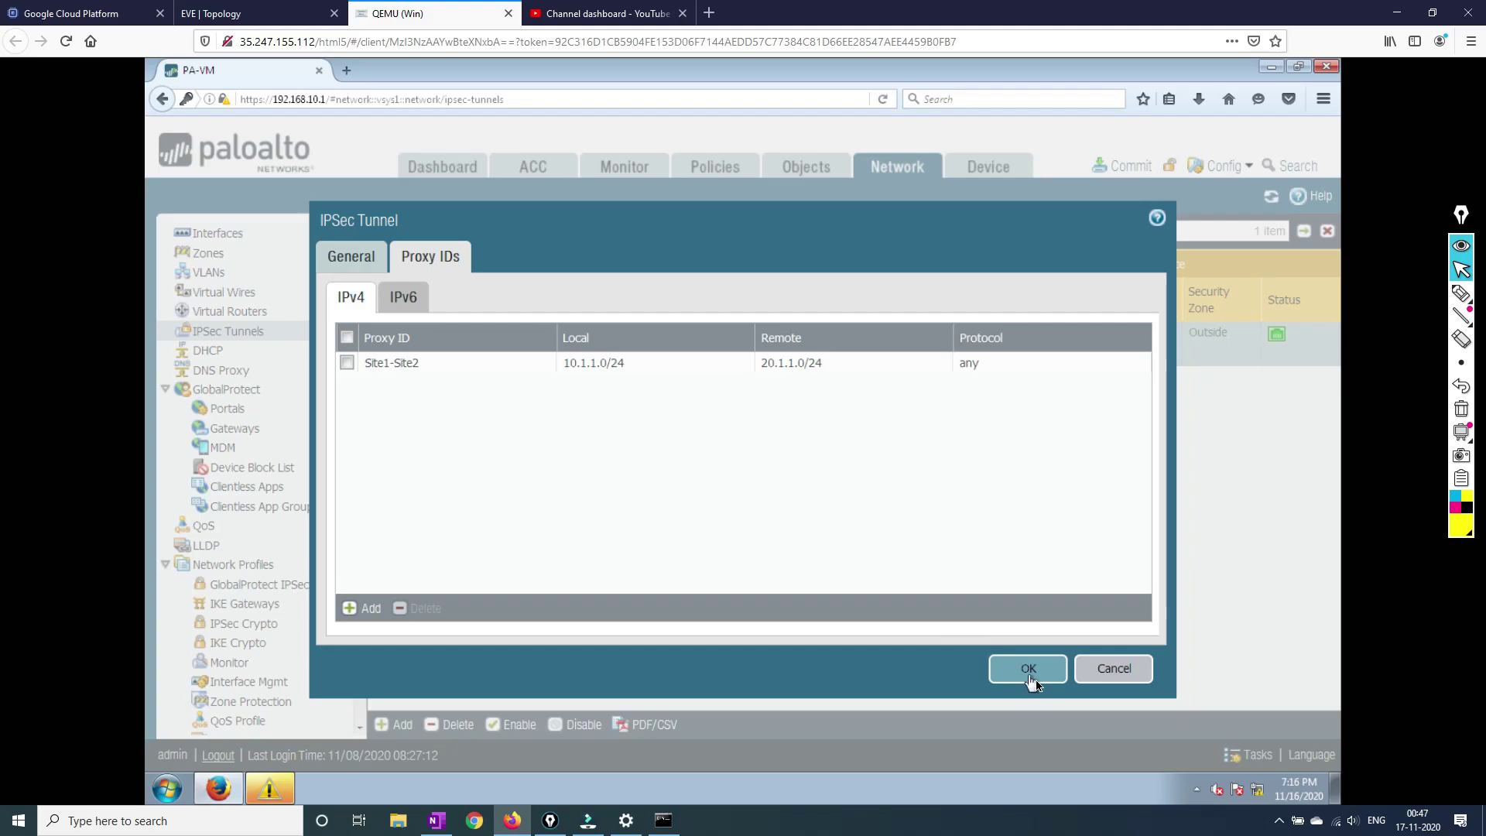
Save the IPSec tunnel and commit all configuration changes.
{"action": "left_click", "coordinate": [1036, 676]}
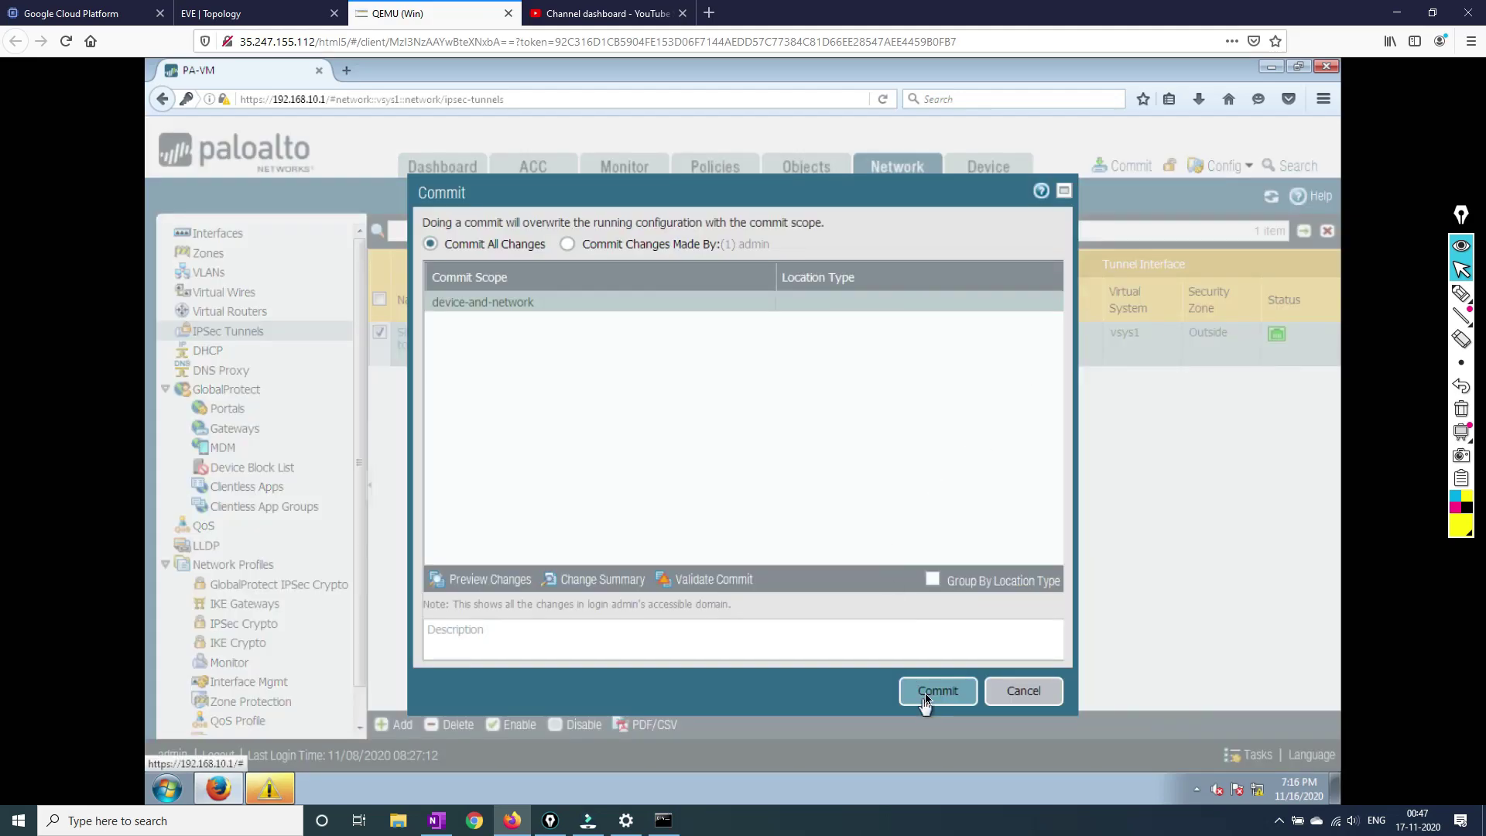
{"action": "left_click", "coordinate": [924, 696]}
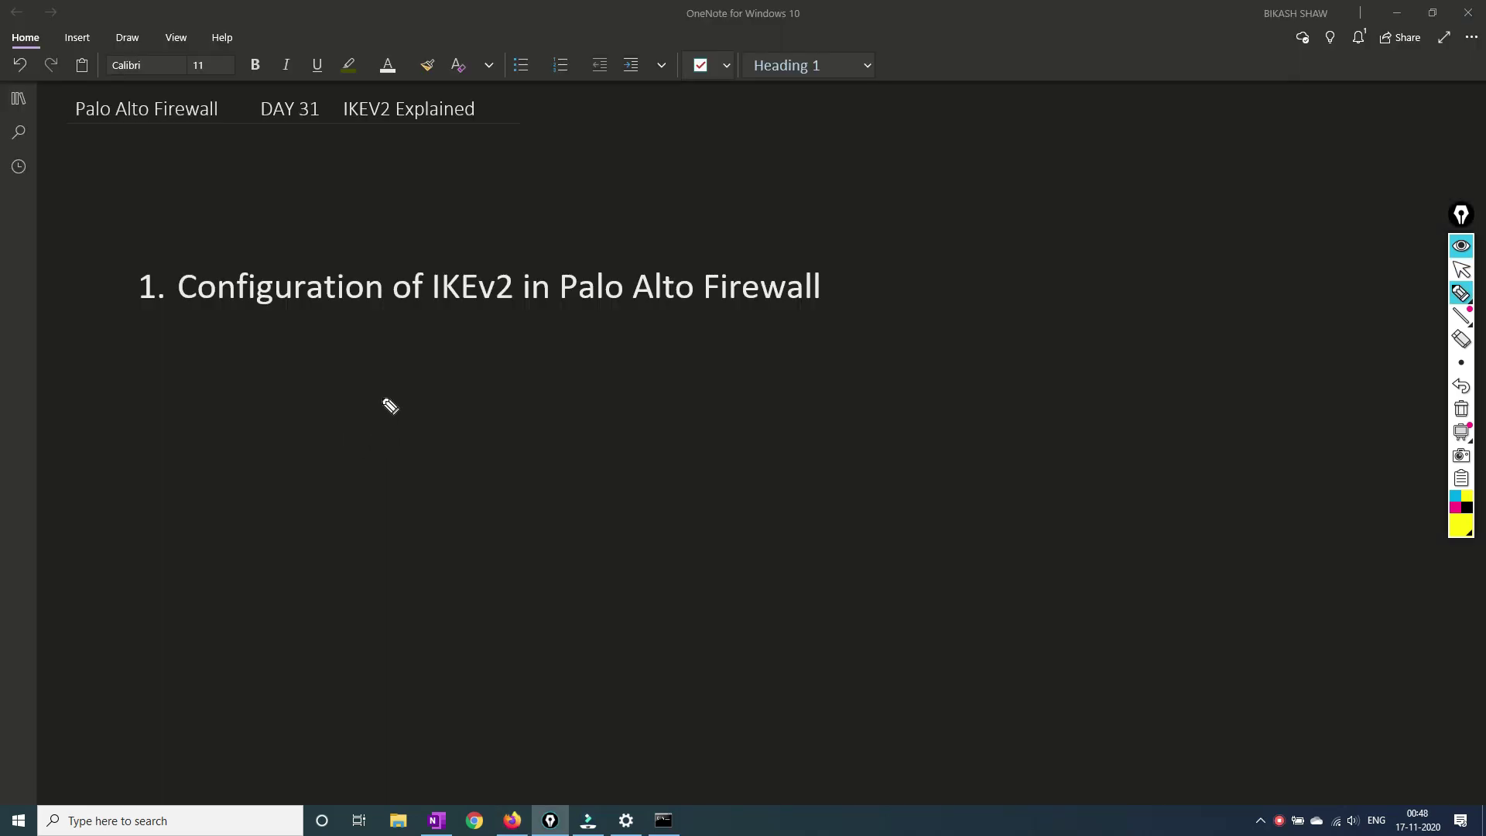
On the OneNote page, handwrite the heading "Step" in yellow and the first item "1. IP address" under it.
{"action": "mouse_move", "coordinate": [367, 360]}
{"action": "left_mouse_down"}
{"action": "mouse_move", "coordinate": [355, 381]}
{"action": "mouse_move", "coordinate": [398, 369]}
{"action": "mouse_move", "coordinate": [418, 386]}
{"action": "mouse_move", "coordinate": [420, 355]}
{"action": "left_mouse_up"}
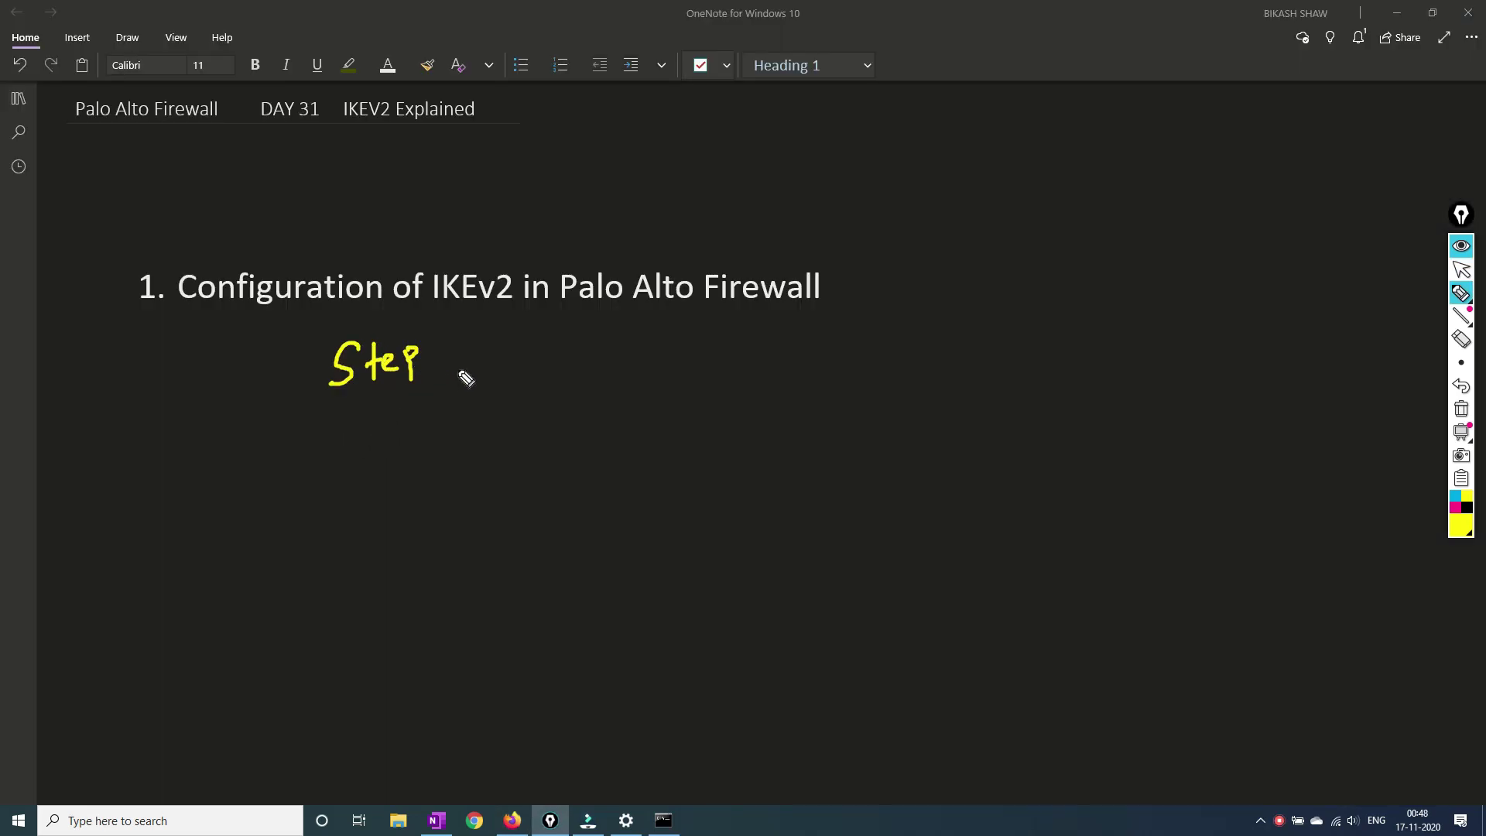
{"action": "mouse_move", "coordinate": [288, 446]}
{"action": "left_mouse_down"}
{"action": "mouse_move", "coordinate": [285, 477]}
{"action": "mouse_move", "coordinate": [342, 468]}
{"action": "left_mouse_up"}
{"action": "left_click", "coordinate": [309, 463]}
{"action": "mouse_move", "coordinate": [370, 414]}
{"action": "left_mouse_down"}
{"action": "mouse_move", "coordinate": [367, 464]}
{"action": "mouse_move", "coordinate": [416, 452]}
{"action": "mouse_move", "coordinate": [453, 406]}
{"action": "mouse_move", "coordinate": [474, 421]}
{"action": "mouse_move", "coordinate": [530, 405]}
{"action": "mouse_move", "coordinate": [520, 418]}
{"action": "left_mouse_up"}
Handwrite "2. IKE profile" as the second item of the step list.
{"action": "left_click_drag", "start_coordinate": [285, 539], "coordinate": [307, 563]}
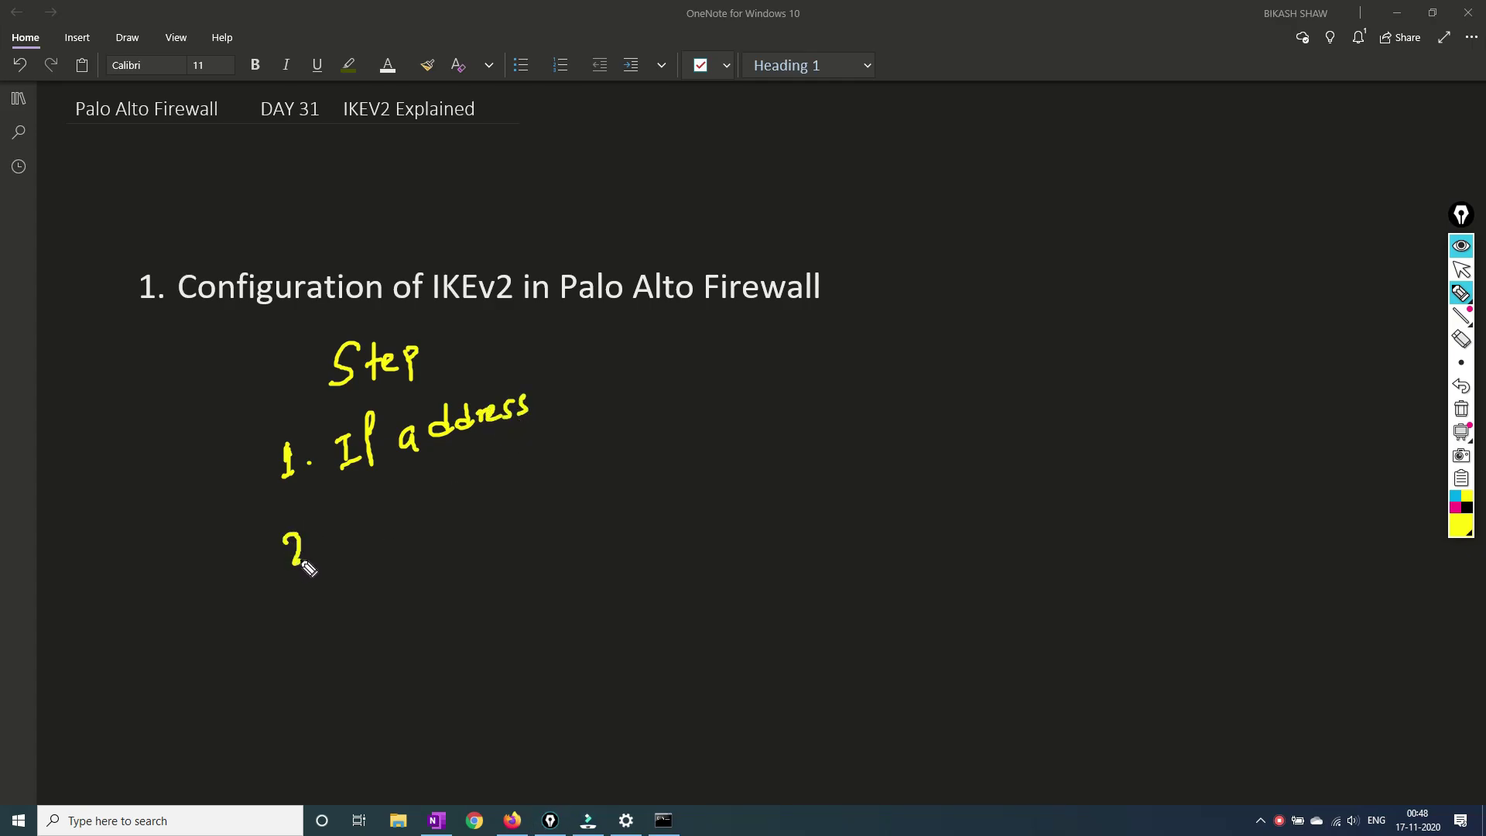
{"action": "left_click", "coordinate": [312, 552]}
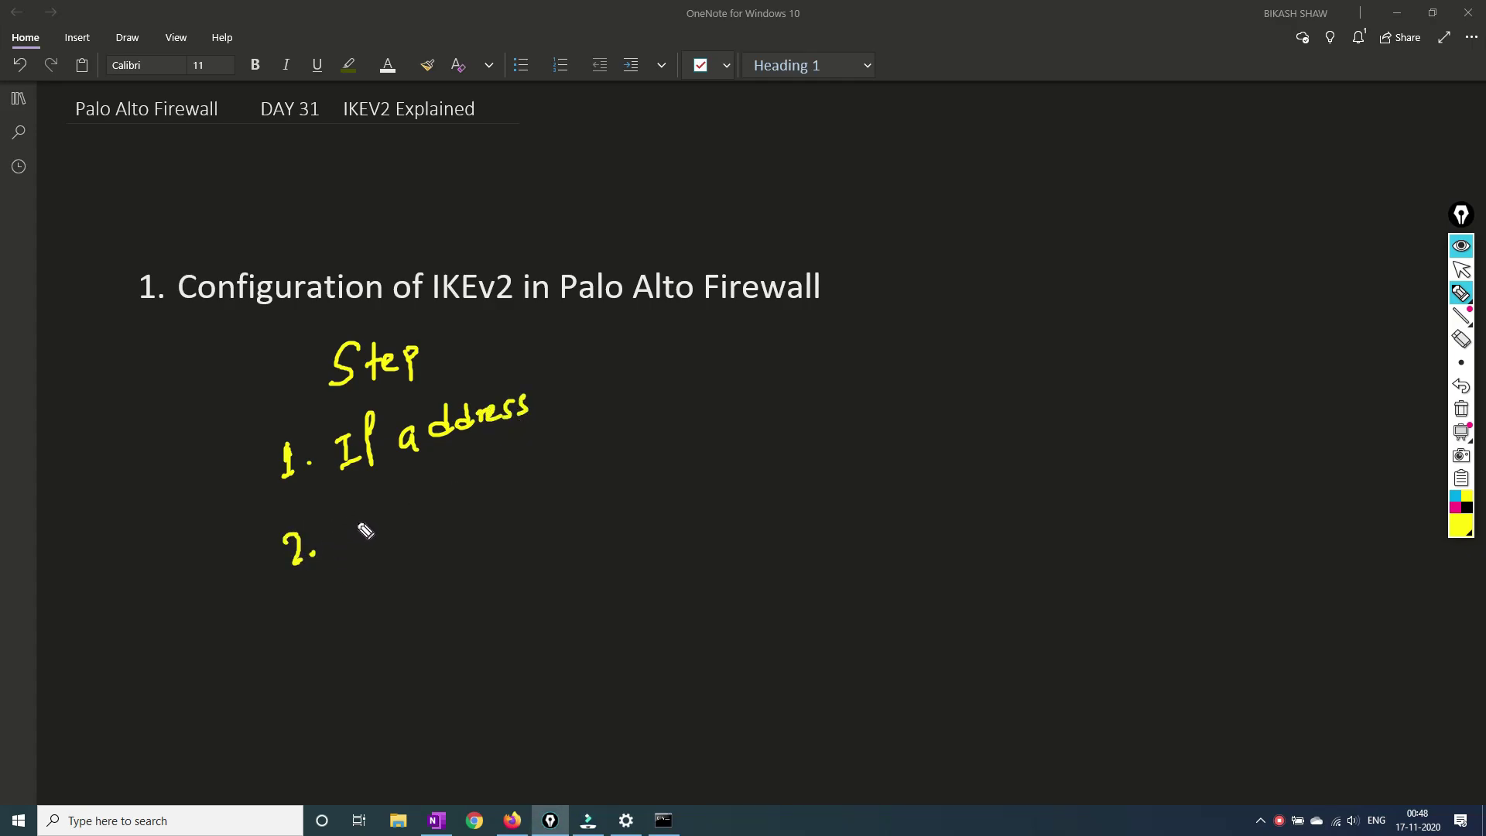
{"action": "mouse_move", "coordinate": [359, 520]}
{"action": "left_mouse_down"}
{"action": "mouse_move", "coordinate": [357, 546]}
{"action": "mouse_move", "coordinate": [417, 523]}
{"action": "left_mouse_up"}
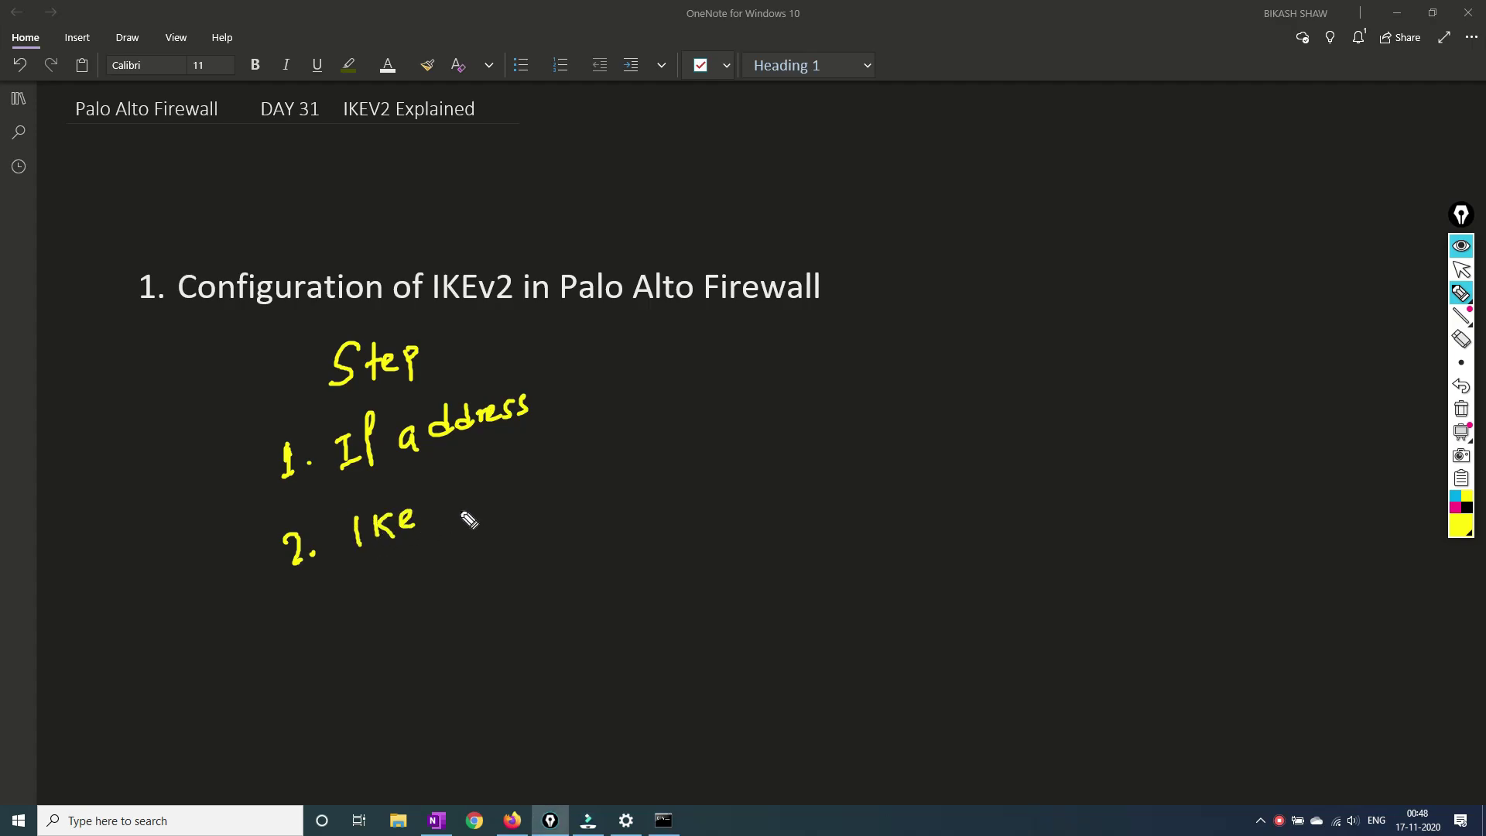
{"action": "mouse_move", "coordinate": [467, 475]}
{"action": "left_mouse_down"}
{"action": "mouse_move", "coordinate": [458, 526]}
{"action": "mouse_move", "coordinate": [499, 493]}
{"action": "left_mouse_up"}
{"action": "mouse_move", "coordinate": [527, 447]}
{"action": "left_mouse_down"}
{"action": "mouse_move", "coordinate": [511, 507]}
{"action": "mouse_move", "coordinate": [534, 473]}
{"action": "left_mouse_up"}
{"action": "left_click", "coordinate": [540, 458]}
{"action": "mouse_move", "coordinate": [541, 472]}
{"action": "left_mouse_down"}
{"action": "mouse_move", "coordinate": [543, 497]}
{"action": "mouse_move", "coordinate": [569, 477]}
{"action": "left_mouse_up"}
Handwrite "3. IPsec profile" as the third item of the step list.
{"action": "left_click_drag", "start_coordinate": [301, 601], "coordinate": [302, 627]}
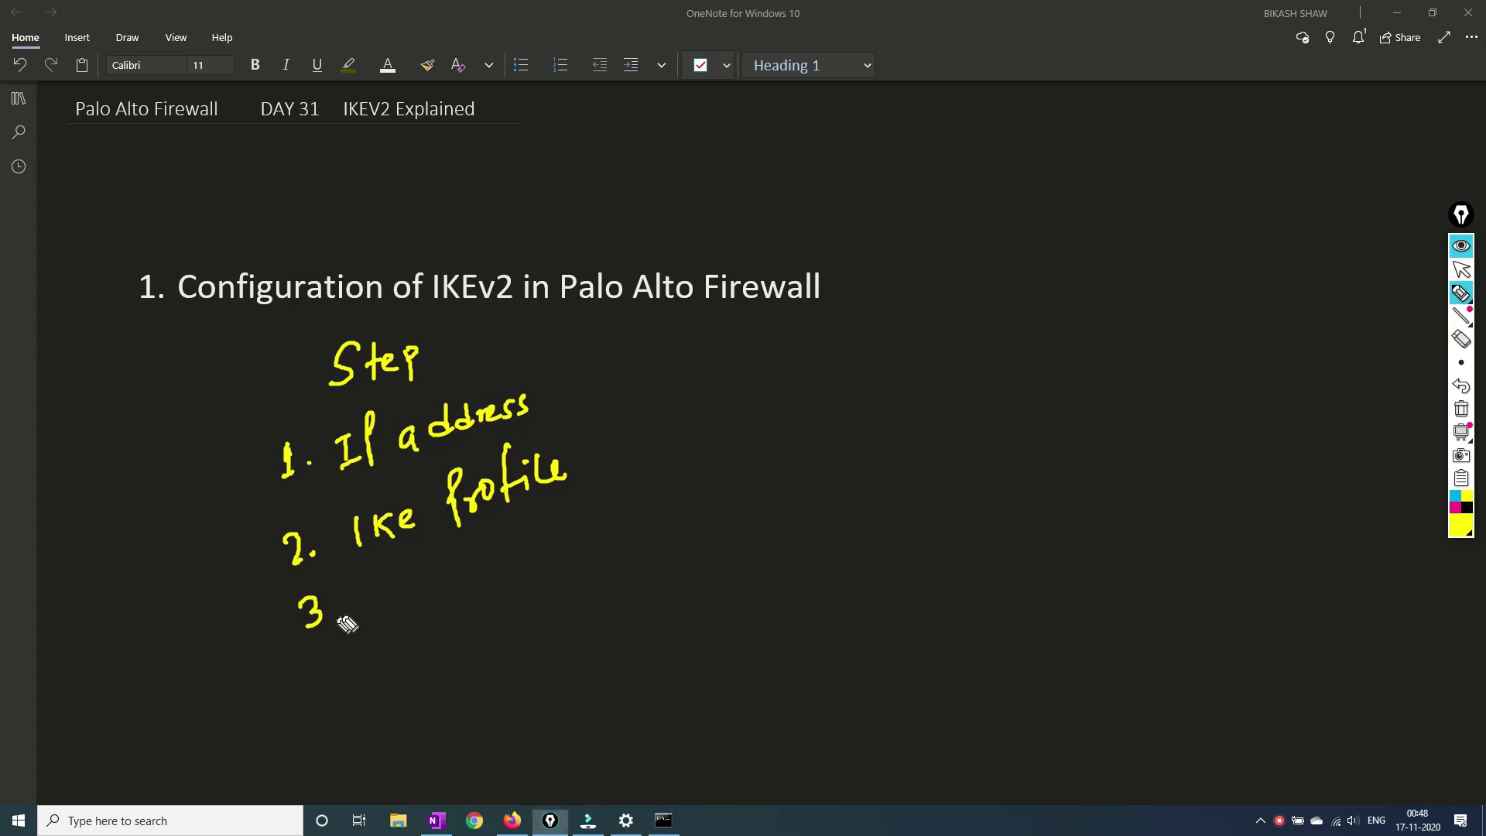
{"action": "left_click", "coordinate": [332, 617]}
{"action": "mouse_move", "coordinate": [374, 592]}
{"action": "left_mouse_down"}
{"action": "mouse_move", "coordinate": [391, 582]}
{"action": "mouse_move", "coordinate": [385, 615]}
{"action": "mouse_move", "coordinate": [418, 575]}
{"action": "mouse_move", "coordinate": [430, 597]}
{"action": "left_mouse_up"}
{"action": "left_click_drag", "start_coordinate": [449, 588], "coordinate": [474, 582]}
{"action": "left_click_drag", "start_coordinate": [536, 517], "coordinate": [544, 573]}
{"action": "mouse_move", "coordinate": [529, 522]}
{"action": "left_mouse_down"}
{"action": "mouse_move", "coordinate": [539, 543]}
{"action": "mouse_move", "coordinate": [567, 538]}
{"action": "left_mouse_up"}
{"action": "left_click_drag", "start_coordinate": [574, 534], "coordinate": [587, 554]}
{"action": "left_click_drag", "start_coordinate": [581, 534], "coordinate": [618, 548]}
{"action": "left_click", "coordinate": [604, 503]}
{"action": "left_click_drag", "start_coordinate": [619, 535], "coordinate": [631, 533]}
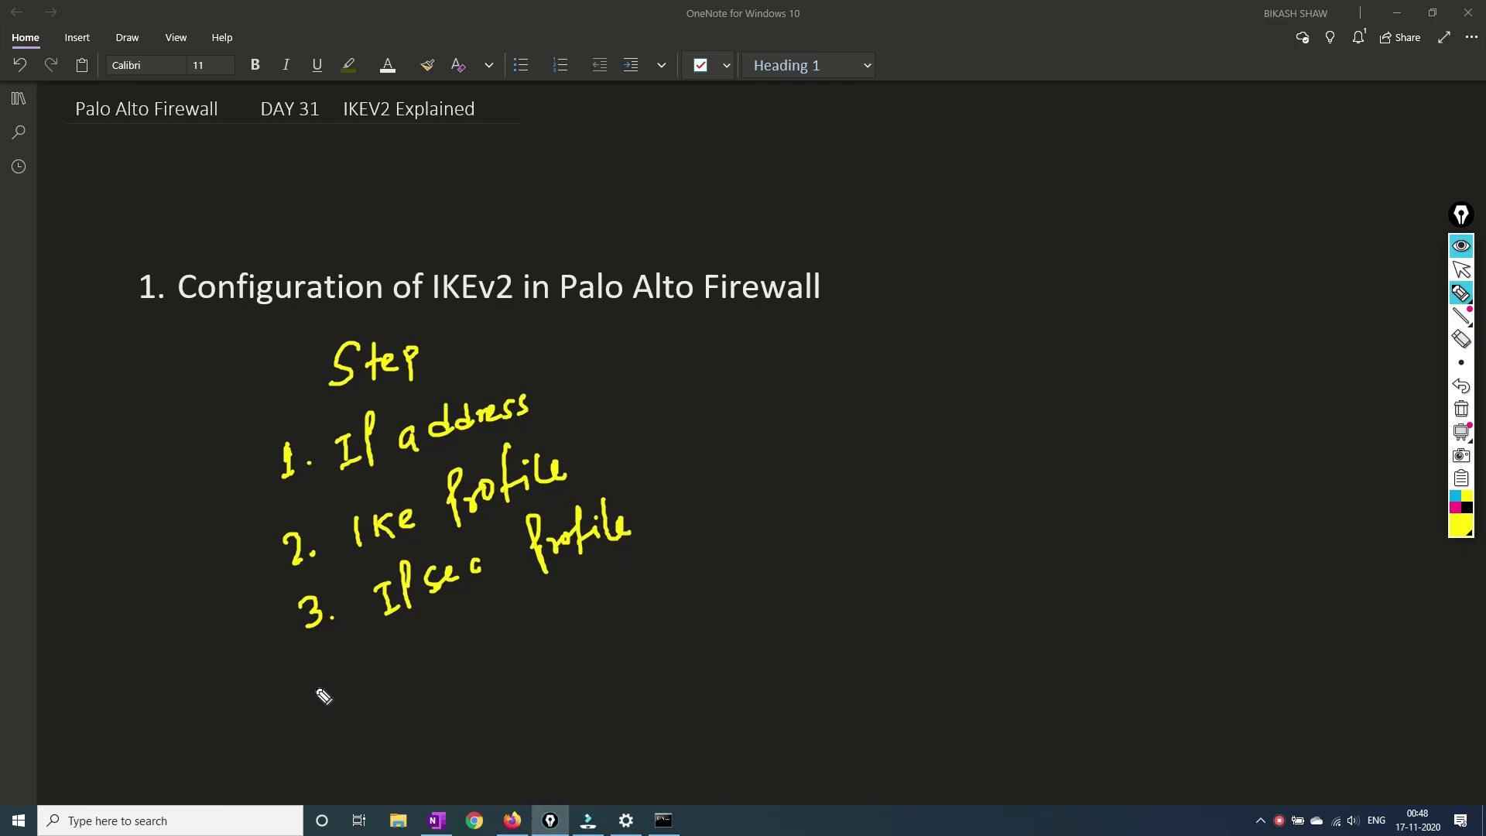
Handwrite "4. IKE gateway" below the third item.
{"action": "mouse_move", "coordinate": [331, 670]}
{"action": "left_mouse_down"}
{"action": "mouse_move", "coordinate": [335, 707]}
{"action": "mouse_move", "coordinate": [441, 655]}
{"action": "left_mouse_up"}
{"action": "left_click", "coordinate": [355, 686]}
{"action": "mouse_move", "coordinate": [517, 619]}
{"action": "left_mouse_down"}
{"action": "mouse_move", "coordinate": [504, 662]}
{"action": "mouse_move", "coordinate": [544, 628]}
{"action": "left_mouse_up"}
{"action": "mouse_move", "coordinate": [537, 613]}
{"action": "left_mouse_down"}
{"action": "mouse_move", "coordinate": [631, 577]}
{"action": "mouse_move", "coordinate": [632, 628]}
{"action": "left_mouse_up"}
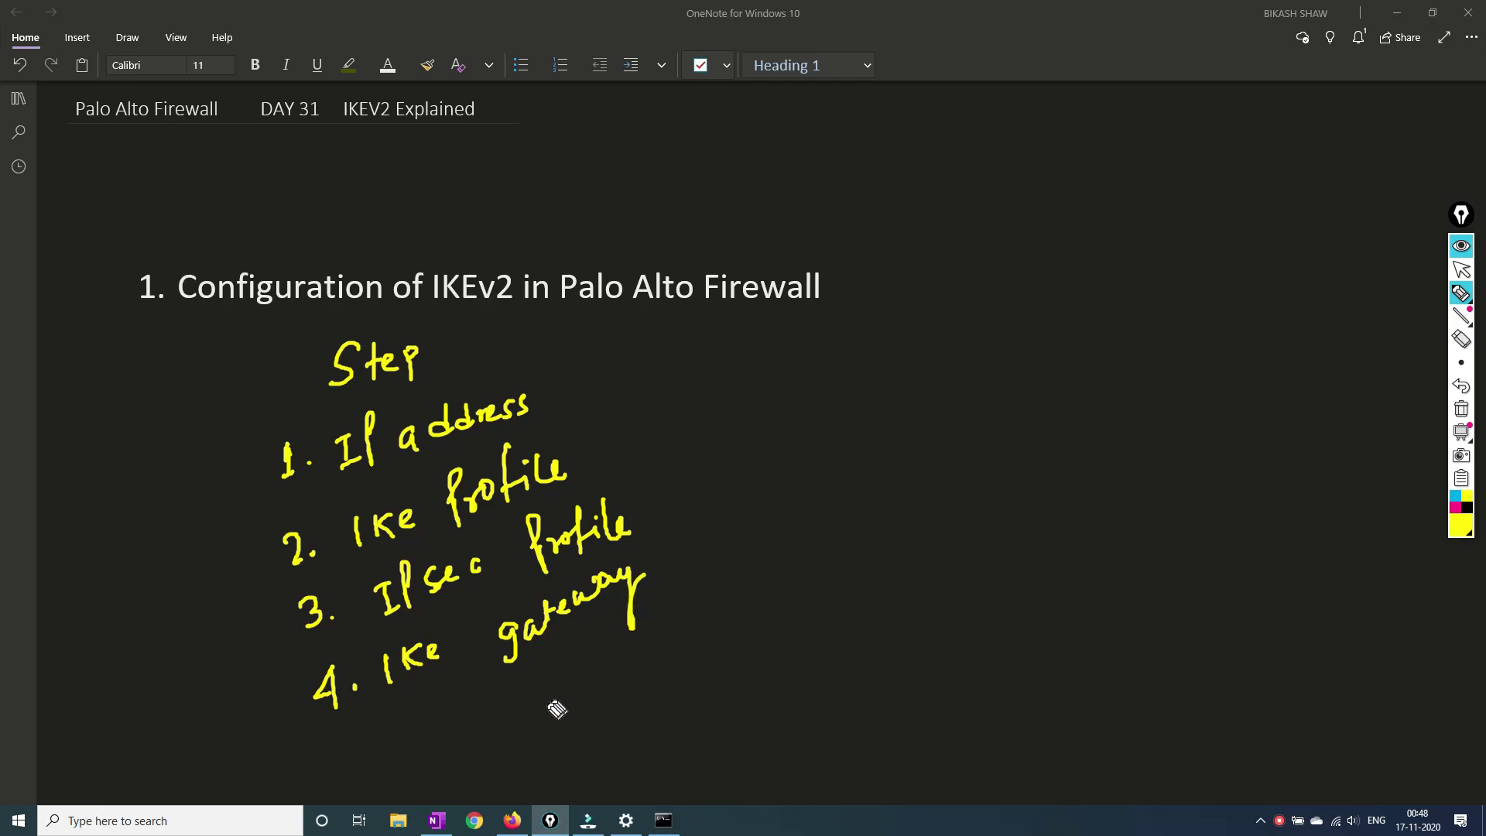
Handwrite "5. Configure tunnel interface Assign zone VR" as the fifth item of the step list.
{"action": "left_click_drag", "start_coordinate": [355, 743], "coordinate": [338, 769]}
{"action": "left_click", "coordinate": [364, 756]}
{"action": "left_click", "coordinate": [412, 716]}
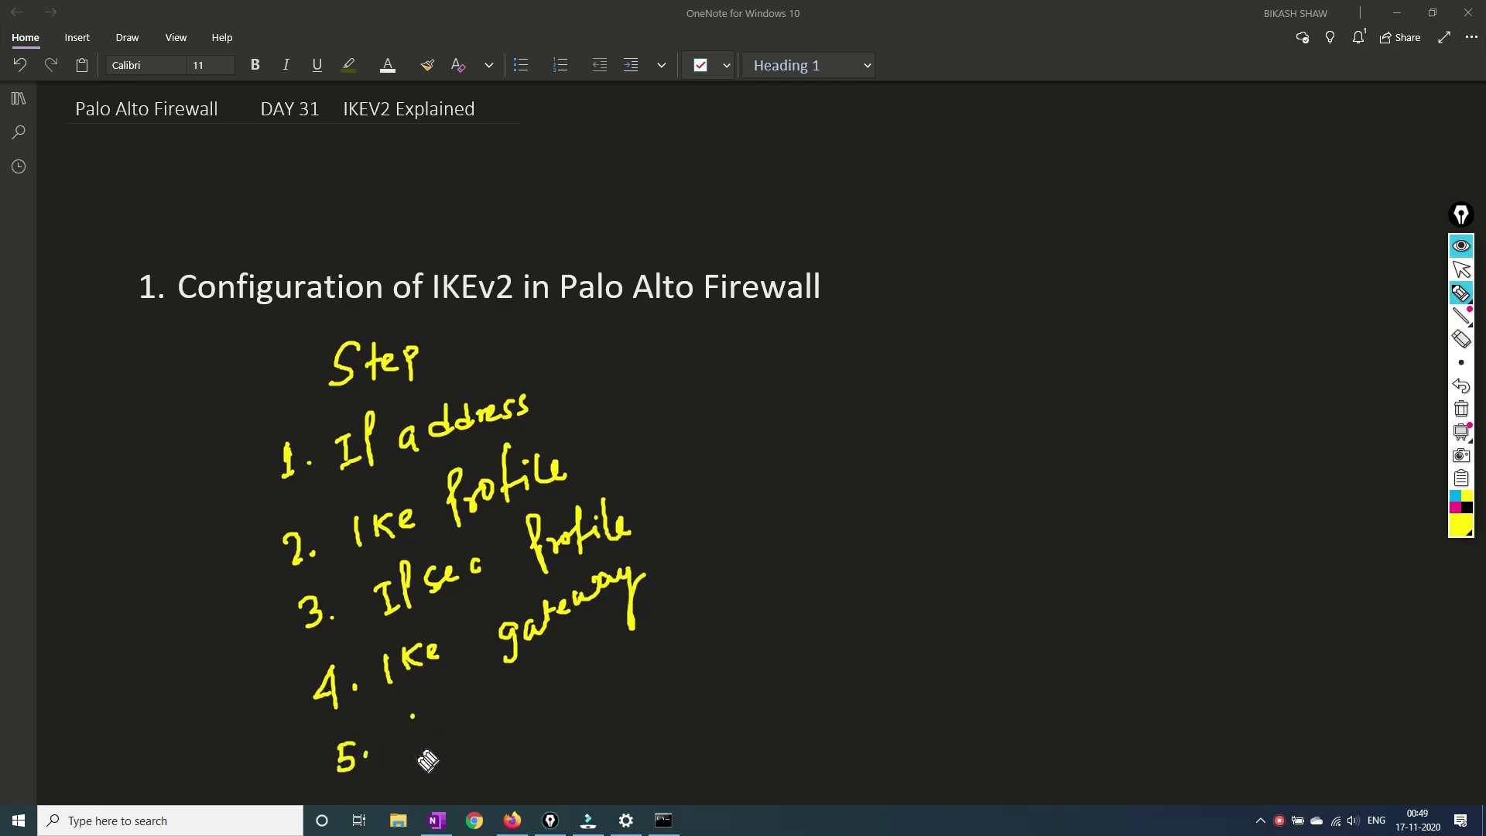
{"action": "mouse_move", "coordinate": [407, 720]}
{"action": "left_mouse_down"}
{"action": "mouse_move", "coordinate": [460, 743]}
{"action": "mouse_move", "coordinate": [498, 713]}
{"action": "mouse_move", "coordinate": [502, 739]}
{"action": "mouse_move", "coordinate": [551, 686]}
{"action": "mouse_move", "coordinate": [592, 689]}
{"action": "mouse_move", "coordinate": [681, 640]}
{"action": "mouse_move", "coordinate": [696, 656]}
{"action": "mouse_move", "coordinate": [789, 605]}
{"action": "left_mouse_up"}
{"action": "left_click", "coordinate": [511, 695]}
{"action": "mouse_move", "coordinate": [797, 551]}
{"action": "left_mouse_down"}
{"action": "mouse_move", "coordinate": [808, 597]}
{"action": "mouse_move", "coordinate": [899, 527]}
{"action": "mouse_move", "coordinate": [925, 534]}
{"action": "mouse_move", "coordinate": [1037, 475]}
{"action": "mouse_move", "coordinate": [1051, 484]}
{"action": "mouse_move", "coordinate": [1101, 463]}
{"action": "mouse_move", "coordinate": [1170, 401]}
{"action": "mouse_move", "coordinate": [1174, 430]}
{"action": "left_mouse_up"}
{"action": "left_click", "coordinate": [881, 538]}
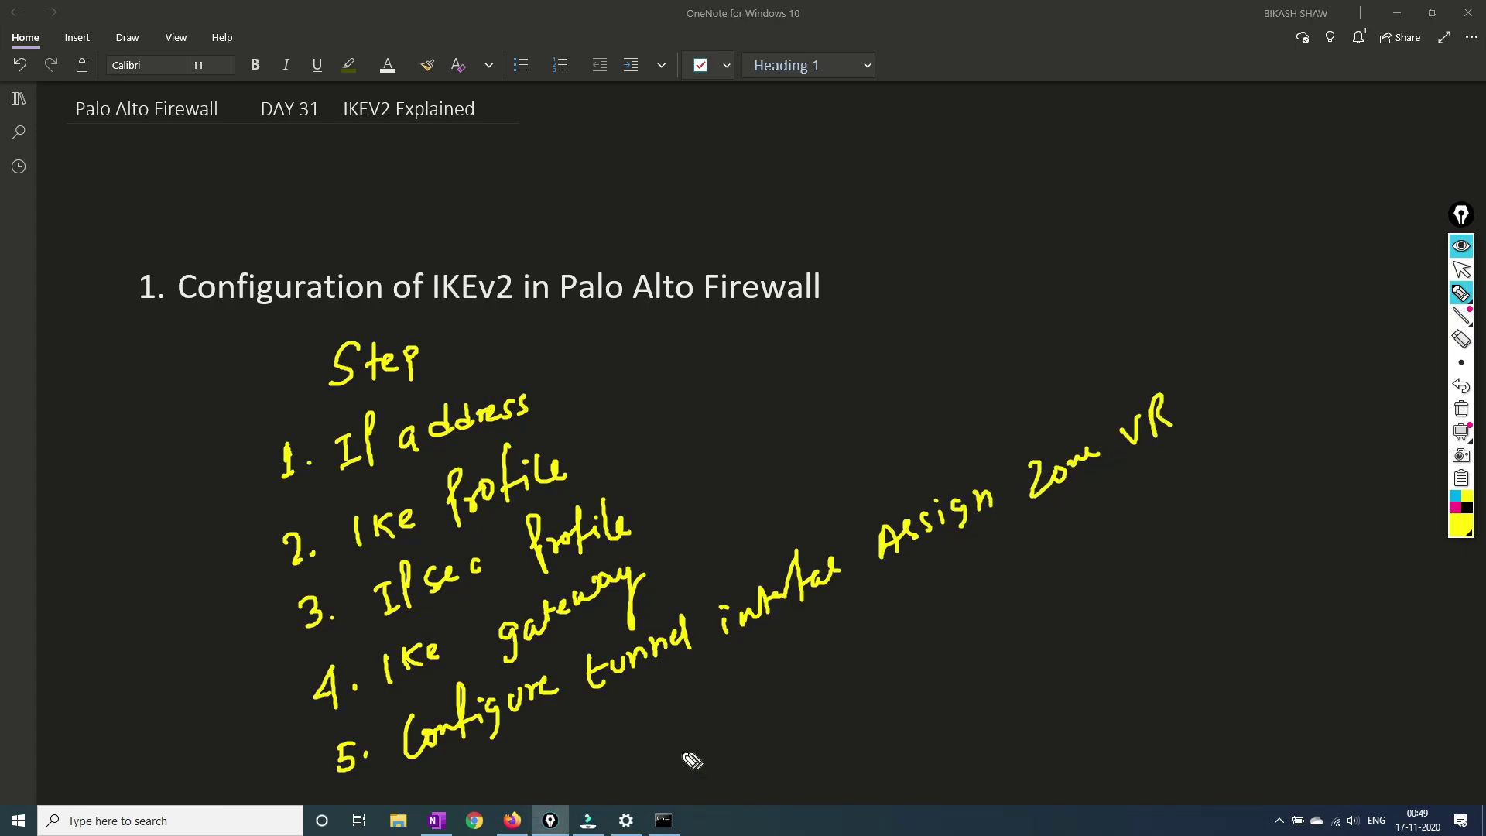
Handwrite "6. IPsec tunnel" as the last item of the step list.
{"action": "left_click_drag", "start_coordinate": [477, 761], "coordinate": [465, 786]}
{"action": "left_click", "coordinate": [489, 790]}
{"action": "mouse_move", "coordinate": [543, 745]}
{"action": "left_mouse_down"}
{"action": "mouse_move", "coordinate": [534, 776]}
{"action": "mouse_move", "coordinate": [565, 742]}
{"action": "mouse_move", "coordinate": [573, 763]}
{"action": "left_mouse_up"}
{"action": "left_click_drag", "start_coordinate": [591, 730], "coordinate": [617, 739]}
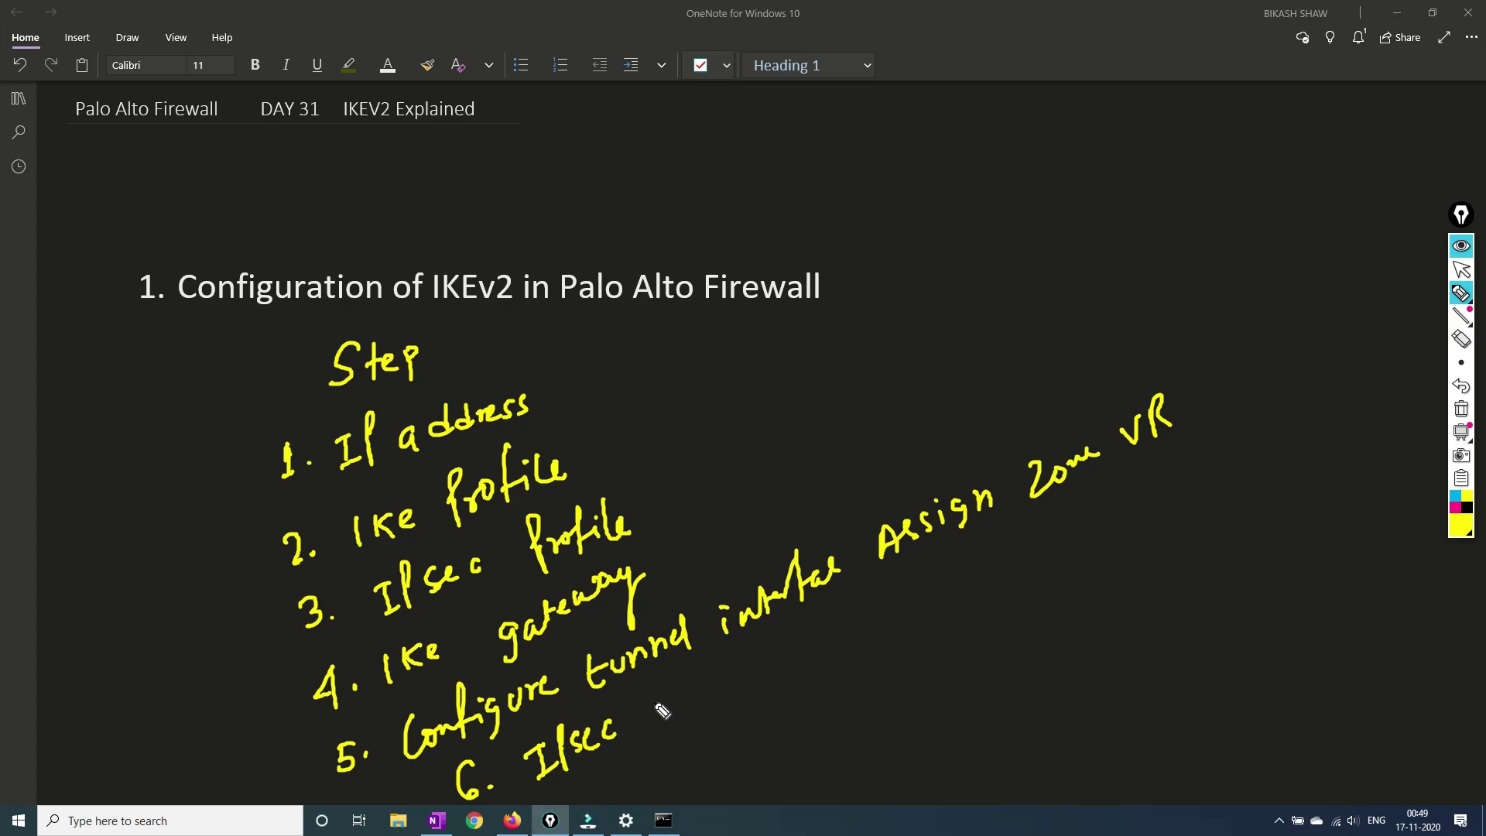
{"action": "mouse_move", "coordinate": [670, 696]}
{"action": "left_mouse_down"}
{"action": "mouse_move", "coordinate": [673, 731]}
{"action": "mouse_move", "coordinate": [681, 702]}
{"action": "mouse_move", "coordinate": [731, 695]}
{"action": "mouse_move", "coordinate": [768, 650]}
{"action": "left_mouse_up"}
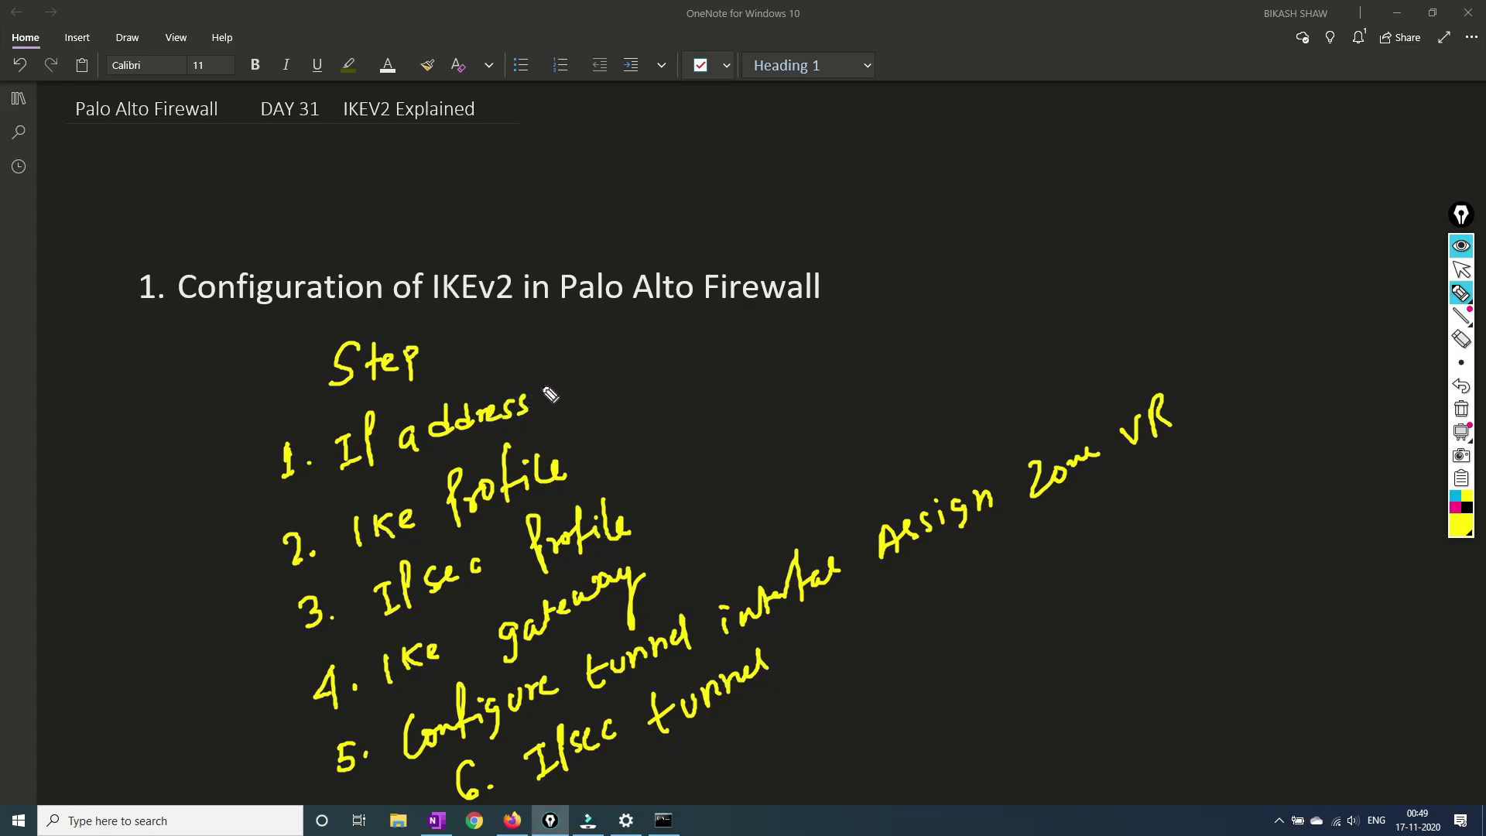
Draw a yellow check mark after each of the six handwritten configuration steps.
{"action": "left_click_drag", "start_coordinate": [546, 393], "coordinate": [619, 360]}
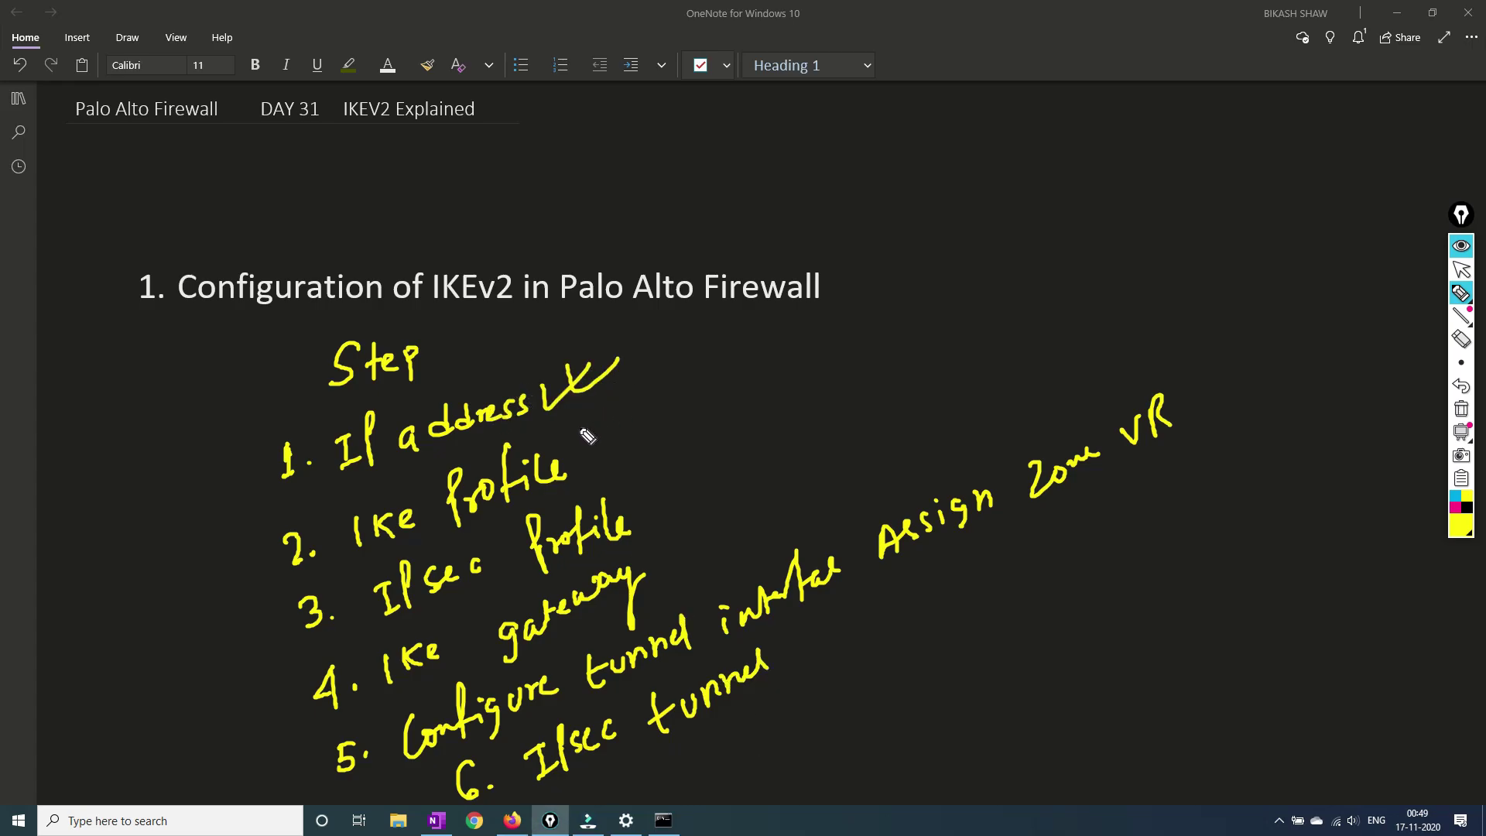
{"action": "mouse_move", "coordinate": [597, 431]}
{"action": "left_mouse_down"}
{"action": "mouse_move", "coordinate": [605, 458]}
{"action": "mouse_move", "coordinate": [652, 421]}
{"action": "left_mouse_up"}
{"action": "mouse_move", "coordinate": [662, 496]}
{"action": "left_mouse_down"}
{"action": "mouse_move", "coordinate": [681, 501]}
{"action": "mouse_move", "coordinate": [717, 470]}
{"action": "left_mouse_up"}
{"action": "left_click", "coordinate": [668, 555]}
{"action": "left_click_drag", "start_coordinate": [670, 557], "coordinate": [680, 576]}
{"action": "left_click_drag", "start_coordinate": [679, 576], "coordinate": [728, 528]}
{"action": "mouse_move", "coordinate": [1199, 399]}
{"action": "left_mouse_down"}
{"action": "mouse_move", "coordinate": [1205, 416]}
{"action": "mouse_move", "coordinate": [1249, 389]}
{"action": "left_mouse_up"}
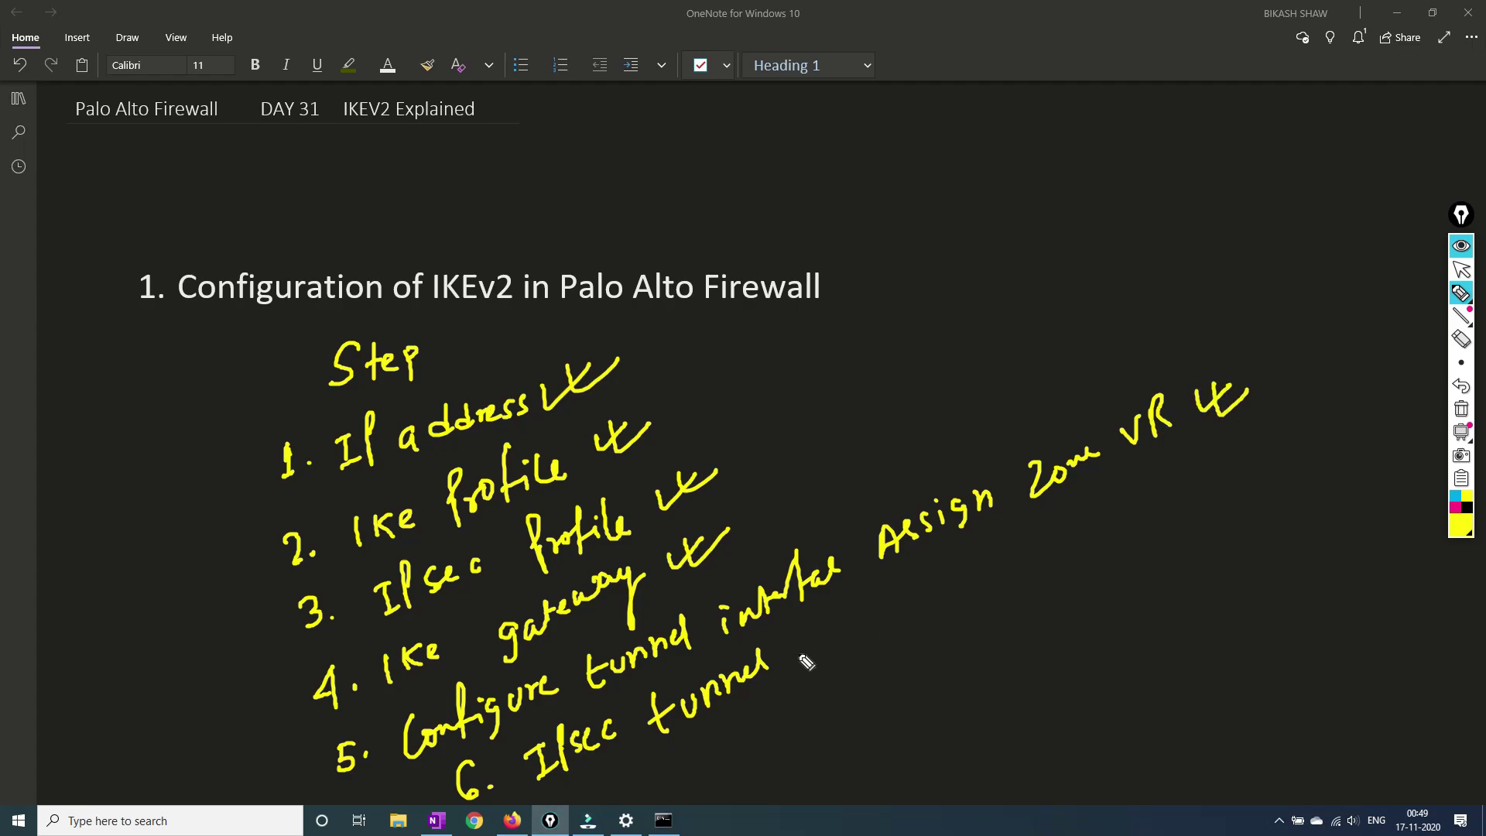
{"action": "left_click_drag", "start_coordinate": [800, 644], "coordinate": [845, 637]}
Sketch a brace beside the step list with an arrow to a Site 2 box containing three lines, and add a check mark above the brace.
{"action": "left_click_drag", "start_coordinate": [791, 422], "coordinate": [980, 350]}
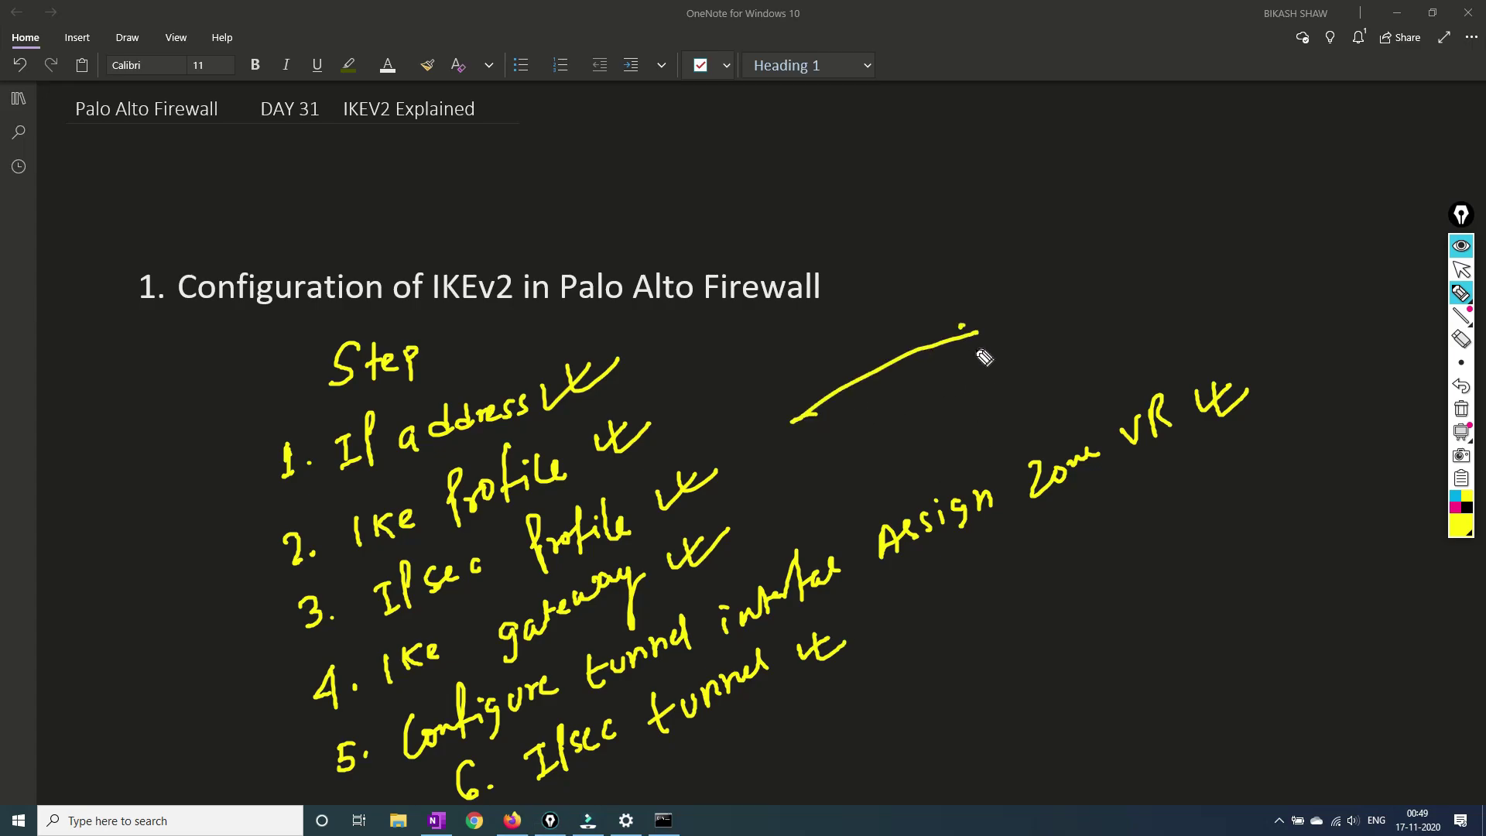
{"action": "mouse_move", "coordinate": [1045, 225]}
{"action": "left_mouse_down"}
{"action": "mouse_move", "coordinate": [1114, 391]}
{"action": "mouse_move", "coordinate": [1200, 160]}
{"action": "mouse_move", "coordinate": [1054, 377]}
{"action": "left_mouse_up"}
{"action": "mouse_move", "coordinate": [1037, 111]}
{"action": "left_mouse_down"}
{"action": "mouse_move", "coordinate": [1046, 138]}
{"action": "mouse_move", "coordinate": [1090, 93]}
{"action": "left_mouse_up"}
{"action": "mouse_move", "coordinate": [708, 352]}
{"action": "left_mouse_down"}
{"action": "mouse_move", "coordinate": [742, 438]}
{"action": "mouse_move", "coordinate": [822, 517]}
{"action": "left_mouse_up"}
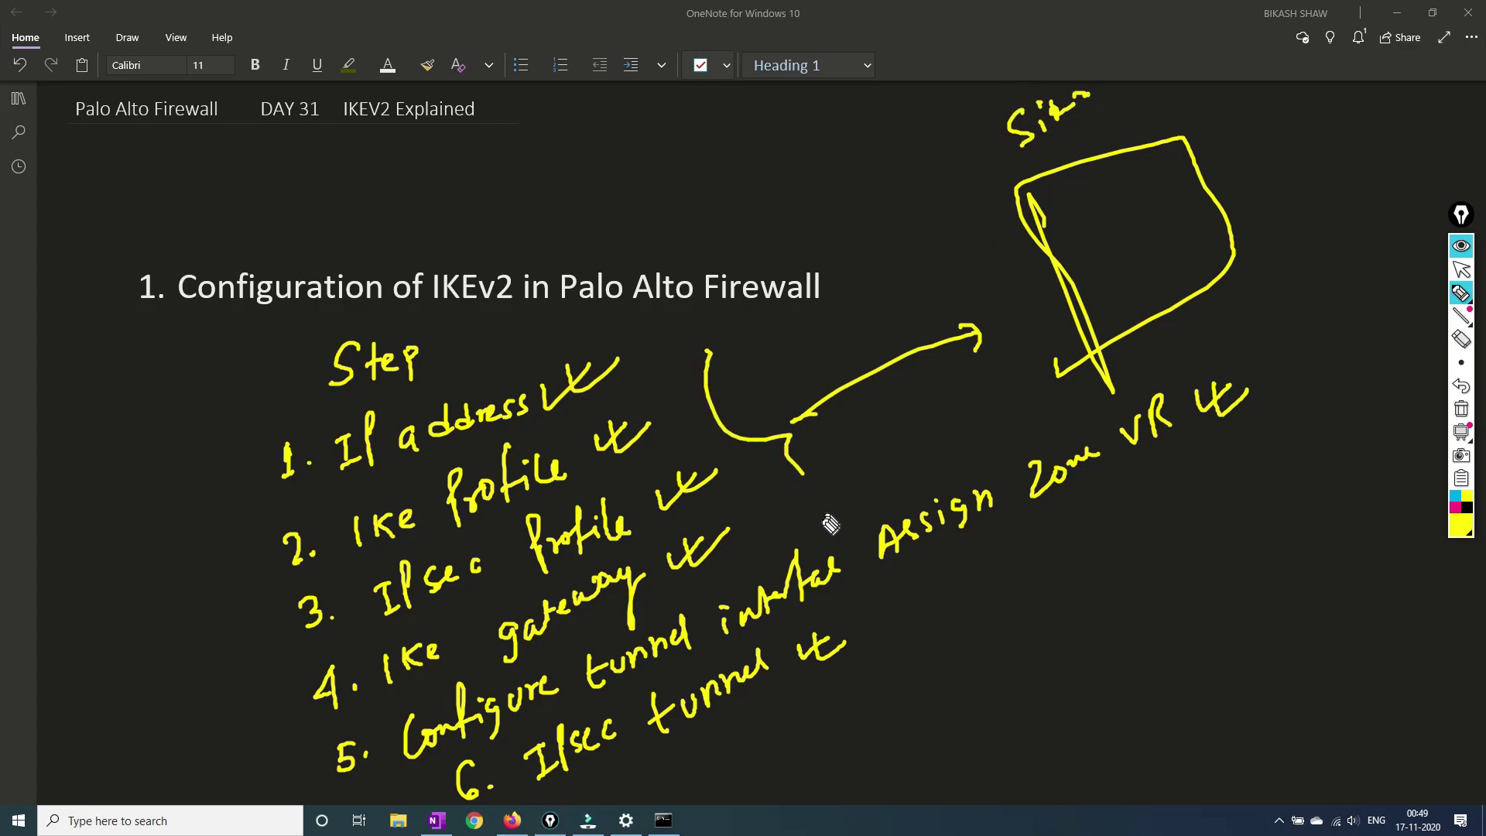
{"action": "left_click_drag", "start_coordinate": [1049, 236], "coordinate": [1135, 198]}
{"action": "left_click_drag", "start_coordinate": [1077, 280], "coordinate": [1151, 250]}
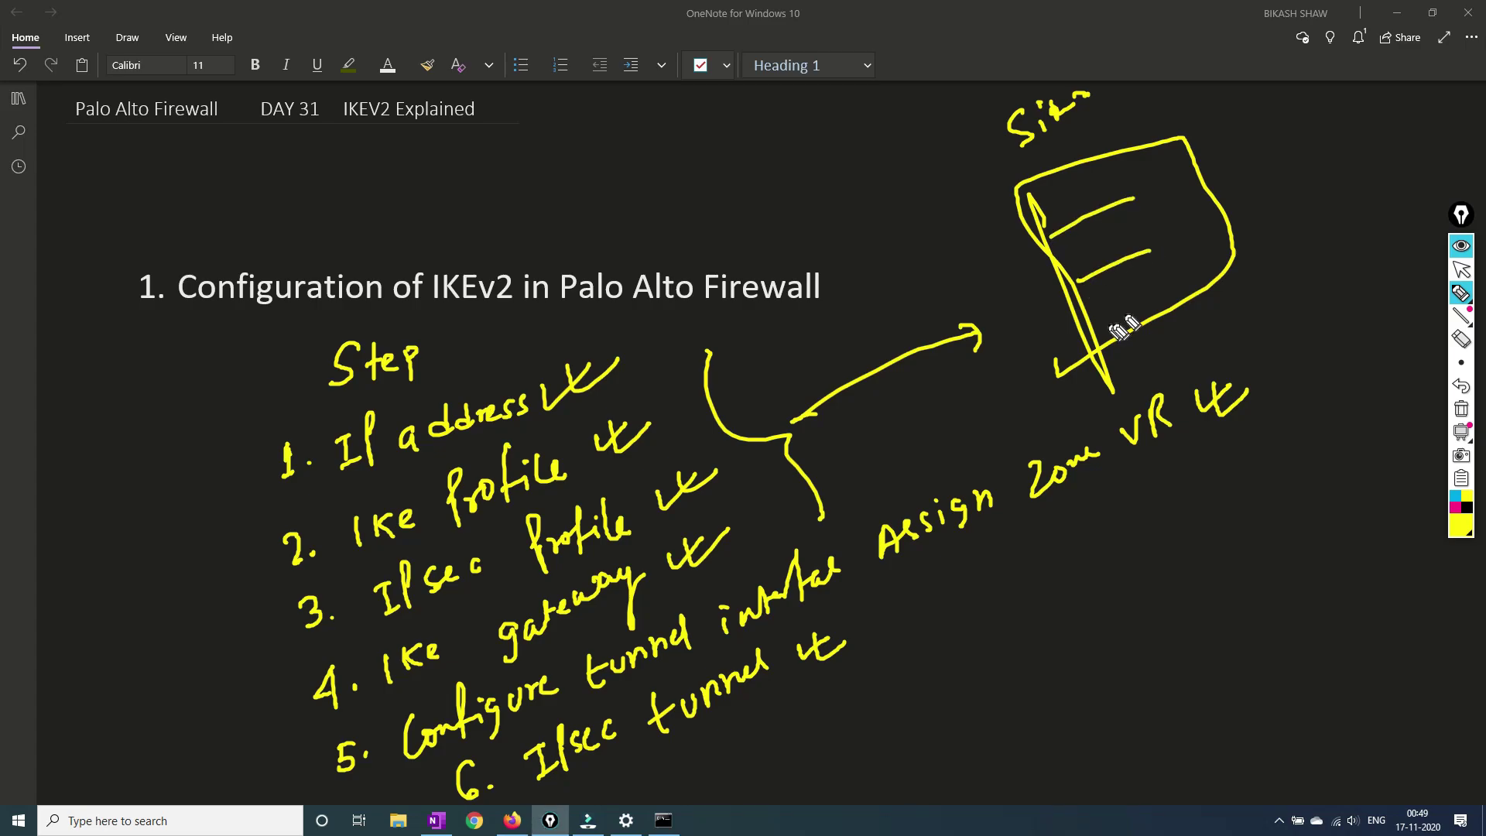
{"action": "left_click_drag", "start_coordinate": [1106, 323], "coordinate": [1152, 298]}
{"action": "left_click_drag", "start_coordinate": [776, 341], "coordinate": [779, 381]}
{"action": "left_click_drag", "start_coordinate": [779, 367], "coordinate": [825, 325]}
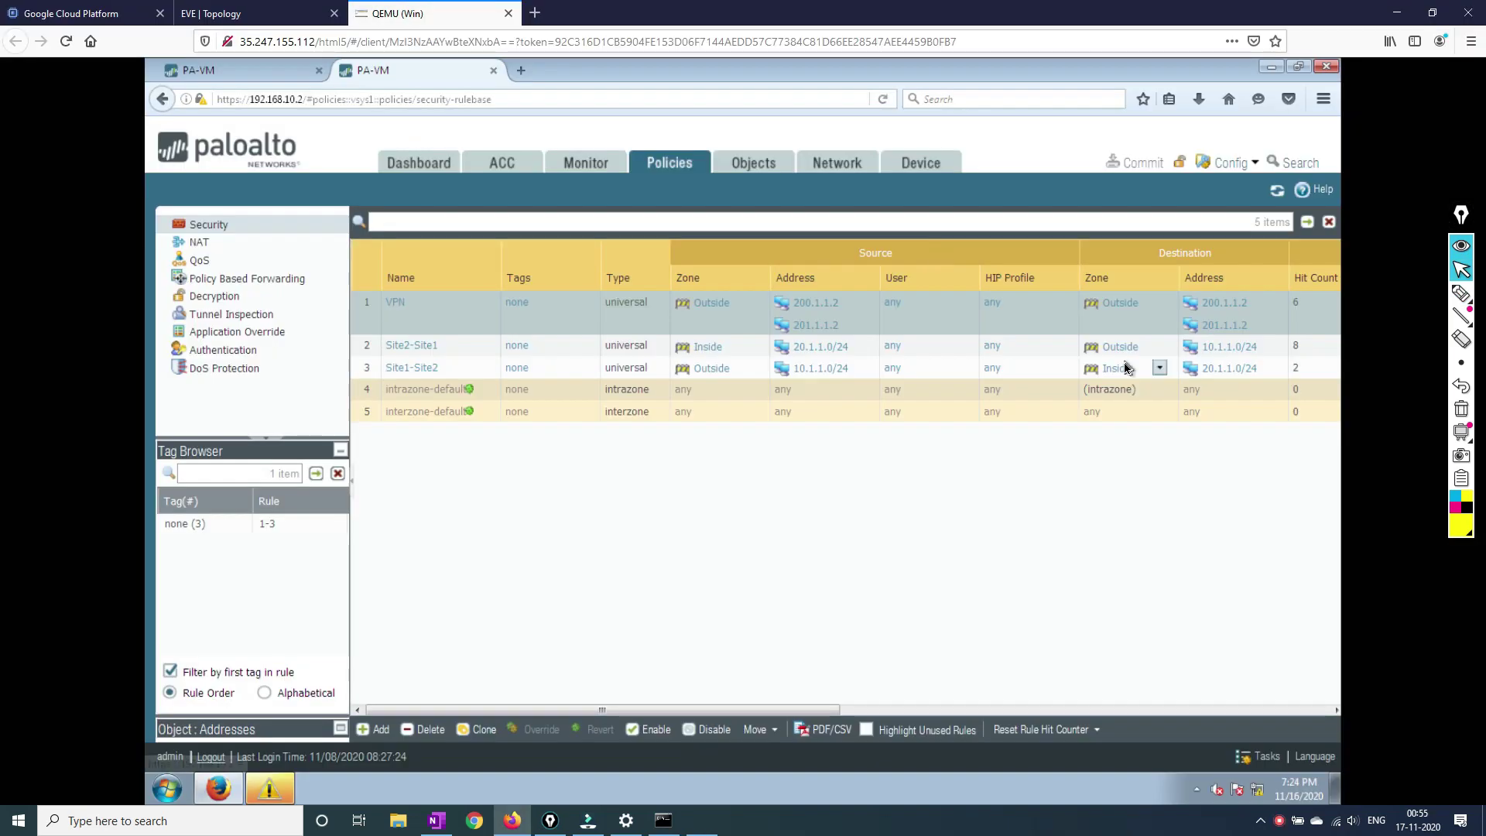
In the firewall's security policies, tick the VPN rule and circle its source and destination addresses 200.1.1.2 and 201.1.1.2 with the yellow pen.
{"action": "left_click", "coordinate": [1461, 294]}
{"action": "left_click", "coordinate": [1461, 297]}
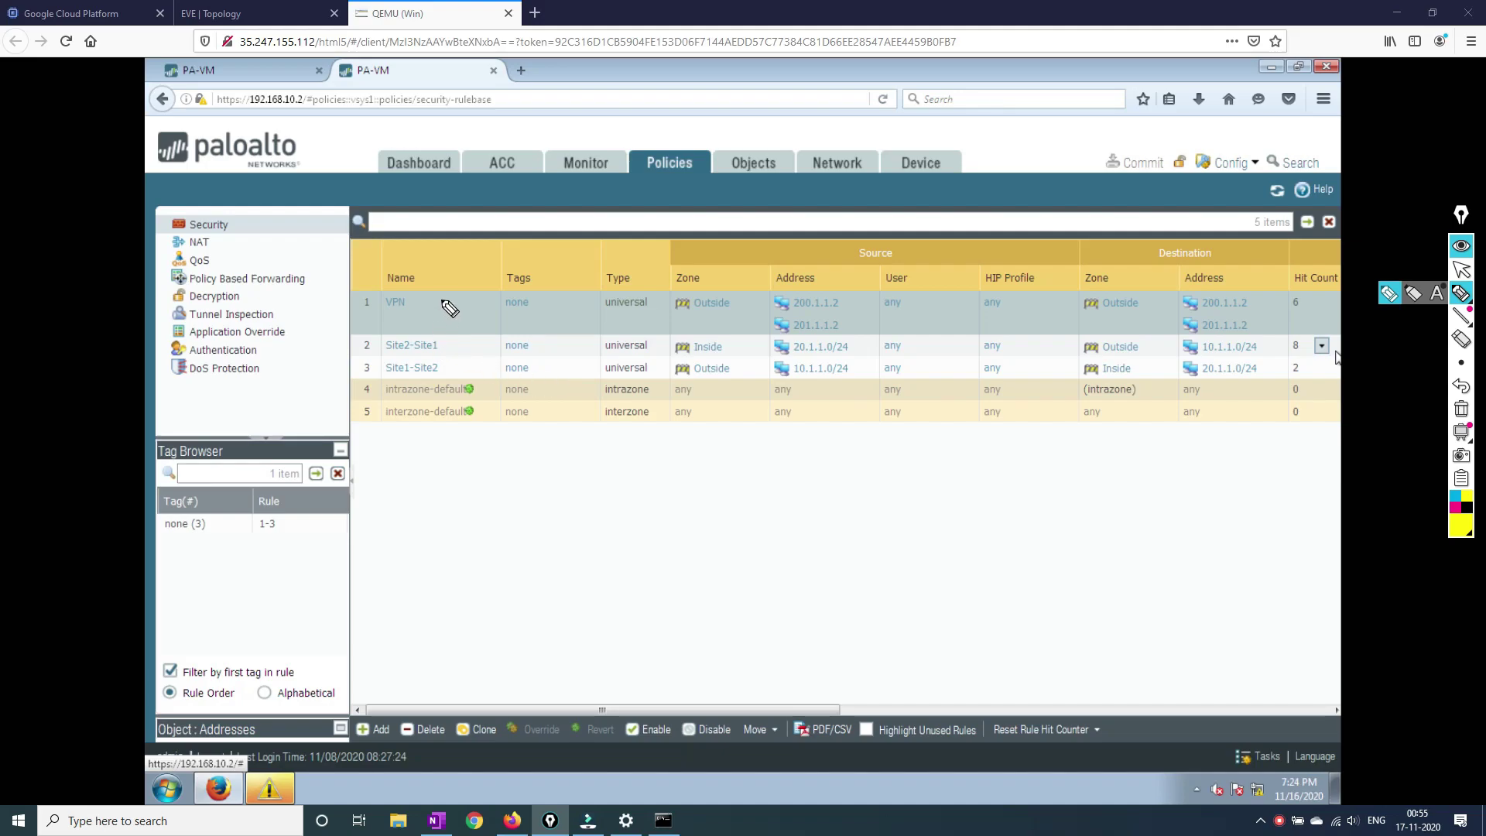
{"action": "left_click_drag", "start_coordinate": [431, 304], "coordinate": [463, 304]}
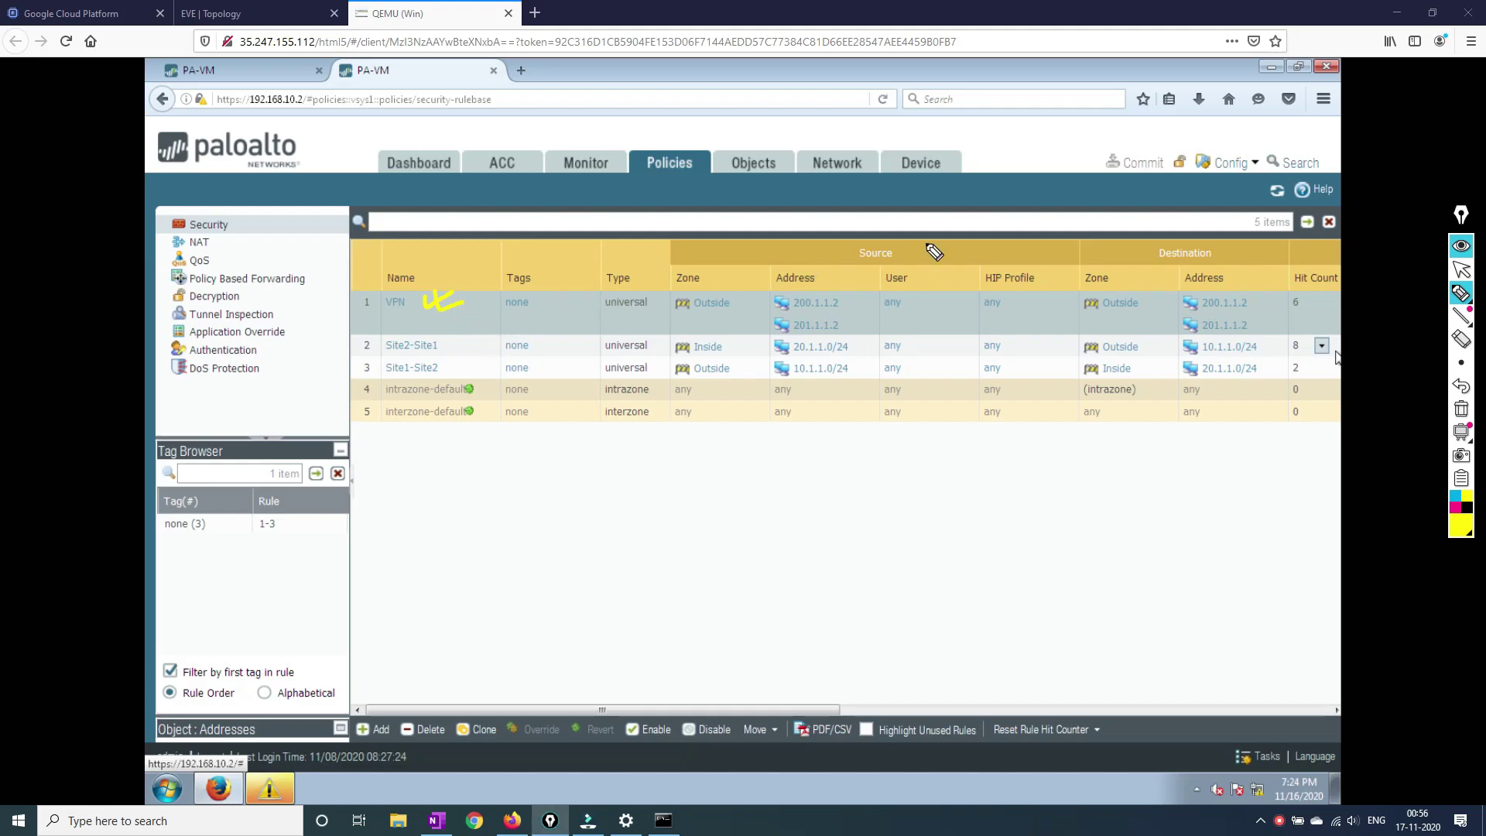
{"action": "mouse_move", "coordinate": [842, 295]}
{"action": "left_mouse_down"}
{"action": "mouse_move", "coordinate": [799, 300]}
{"action": "mouse_move", "coordinate": [813, 321]}
{"action": "mouse_move", "coordinate": [847, 296]}
{"action": "left_mouse_up"}
{"action": "mouse_move", "coordinate": [1257, 293]}
{"action": "left_mouse_down"}
{"action": "mouse_move", "coordinate": [1200, 288]}
{"action": "mouse_move", "coordinate": [1244, 324]}
{"action": "mouse_move", "coordinate": [1257, 298]}
{"action": "left_mouse_up"}
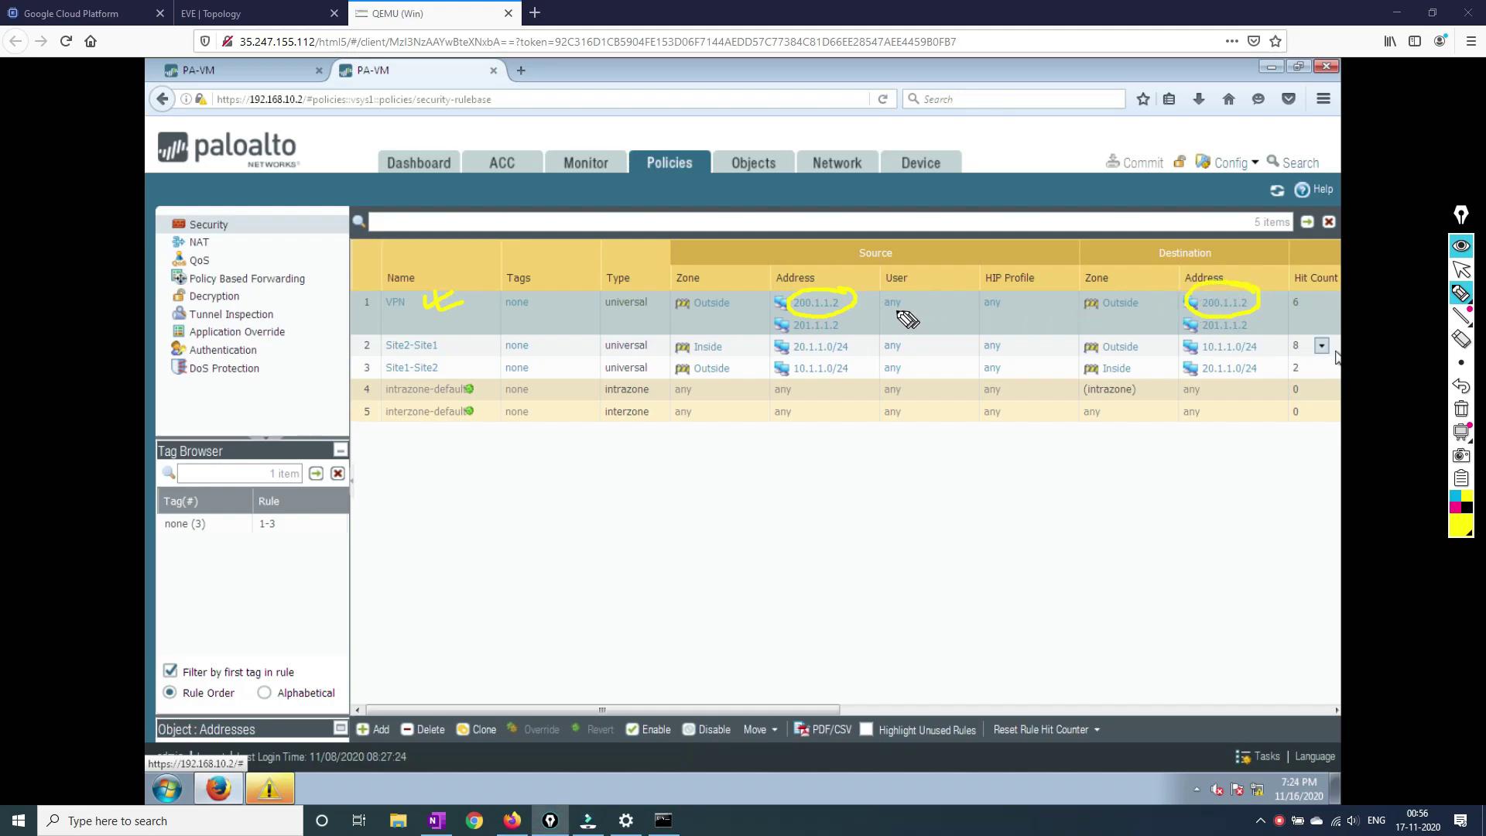
{"action": "mouse_move", "coordinate": [822, 318]}
{"action": "left_mouse_down"}
{"action": "mouse_move", "coordinate": [820, 350]}
{"action": "mouse_move", "coordinate": [860, 324]}
{"action": "left_mouse_up"}
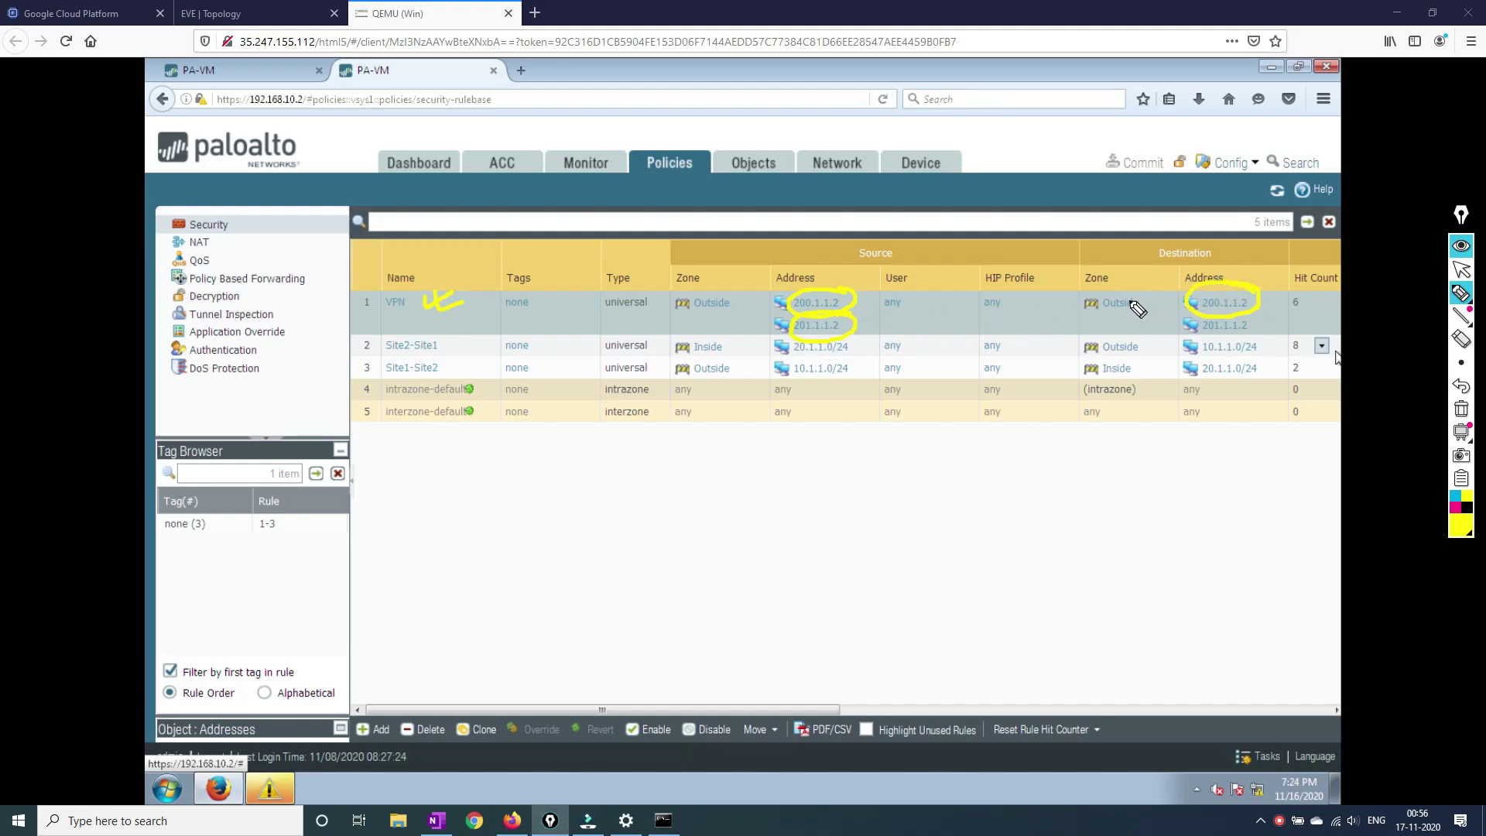
{"action": "mouse_move", "coordinate": [1217, 317]}
{"action": "left_mouse_down"}
{"action": "mouse_move", "coordinate": [1233, 341]}
{"action": "mouse_move", "coordinate": [1236, 325]}
{"action": "left_mouse_up"}
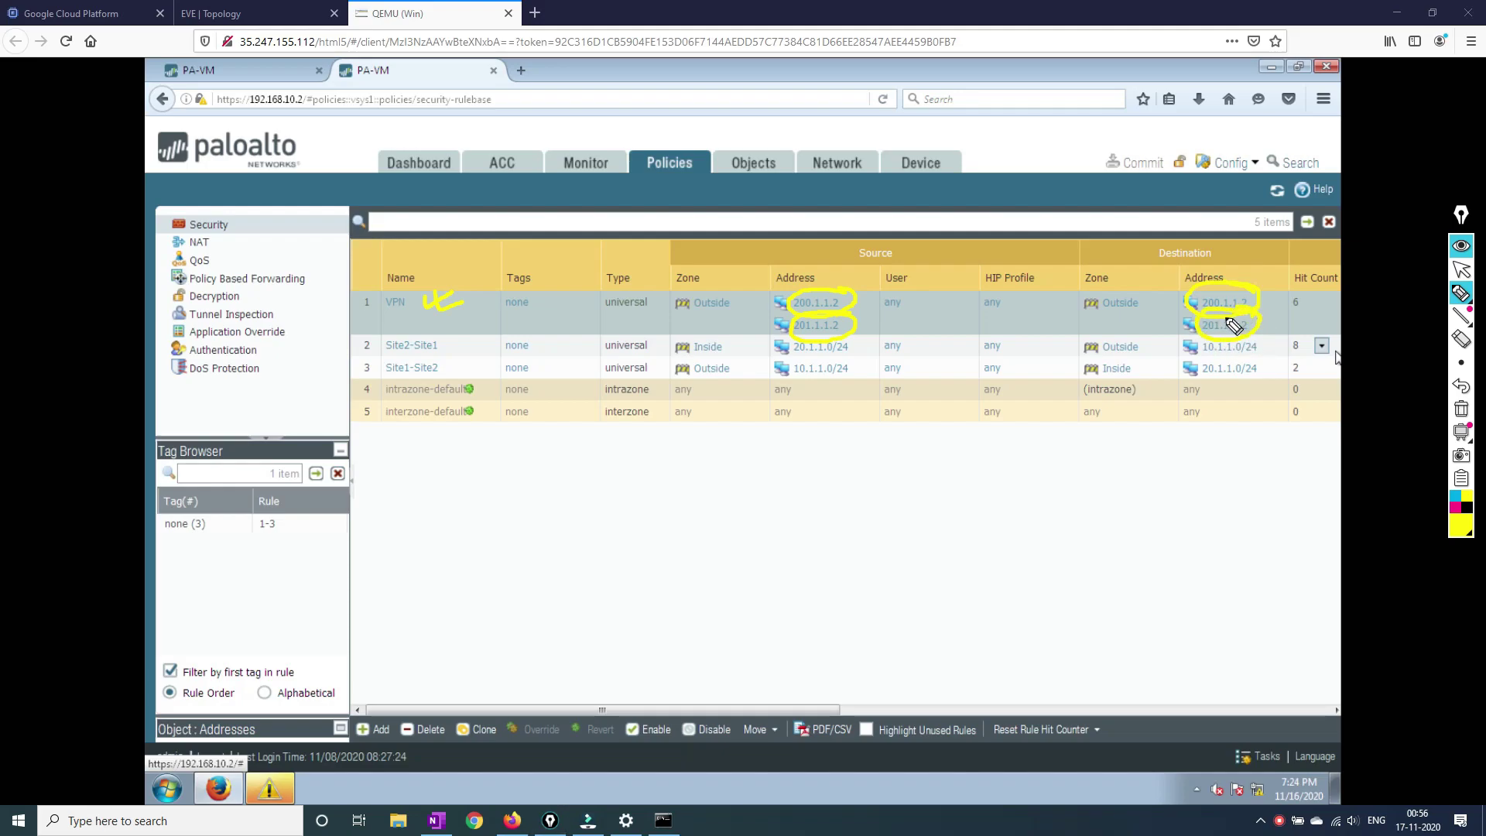
{"action": "left_click", "coordinate": [1461, 269]}
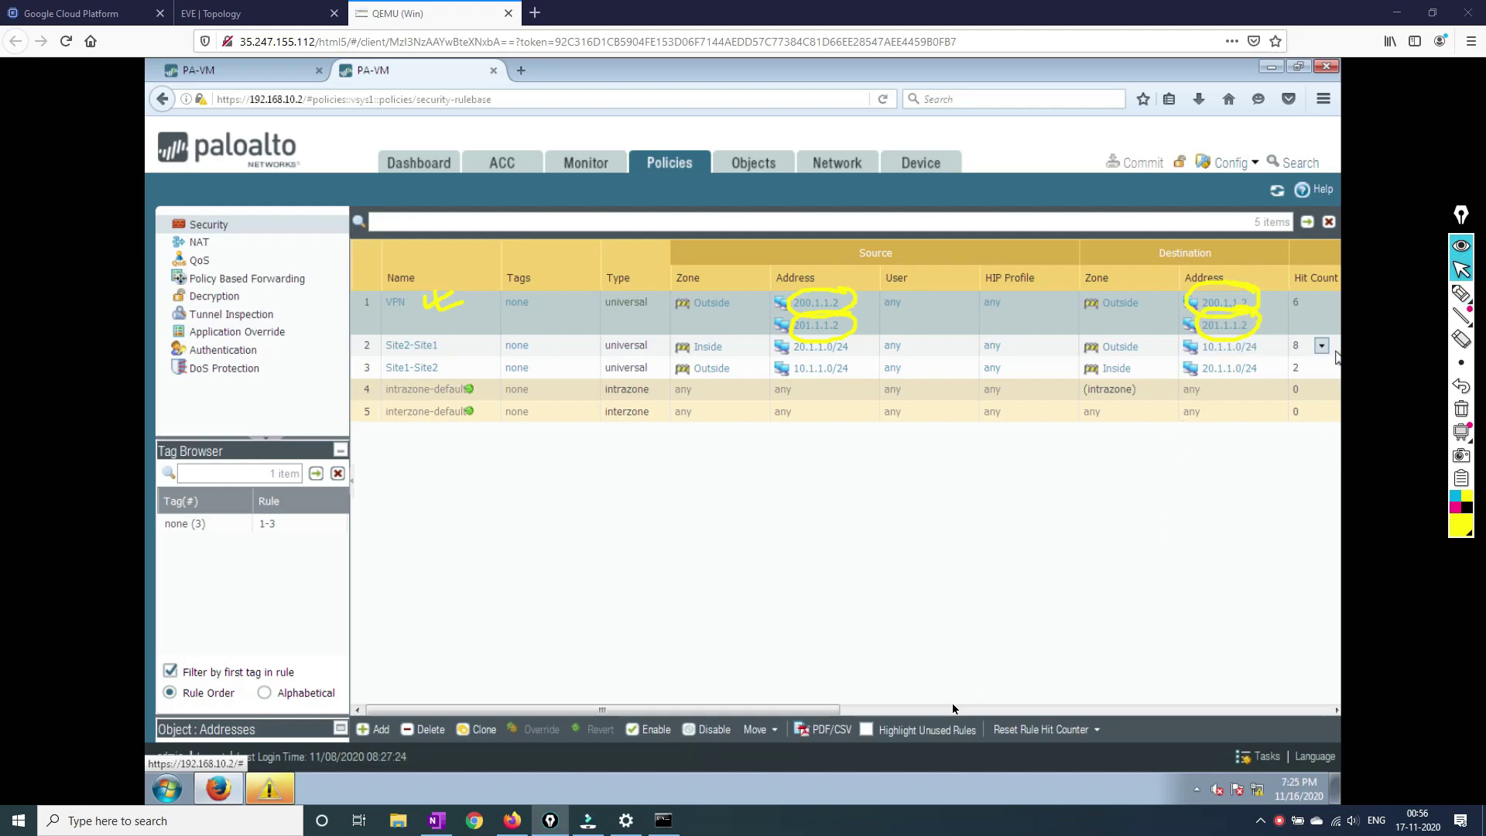
Examine the VPN rule's application, service, action and profile settings in the security policy table.
{"action": "left_click_drag", "start_coordinate": [848, 715], "coordinate": [1148, 718]}
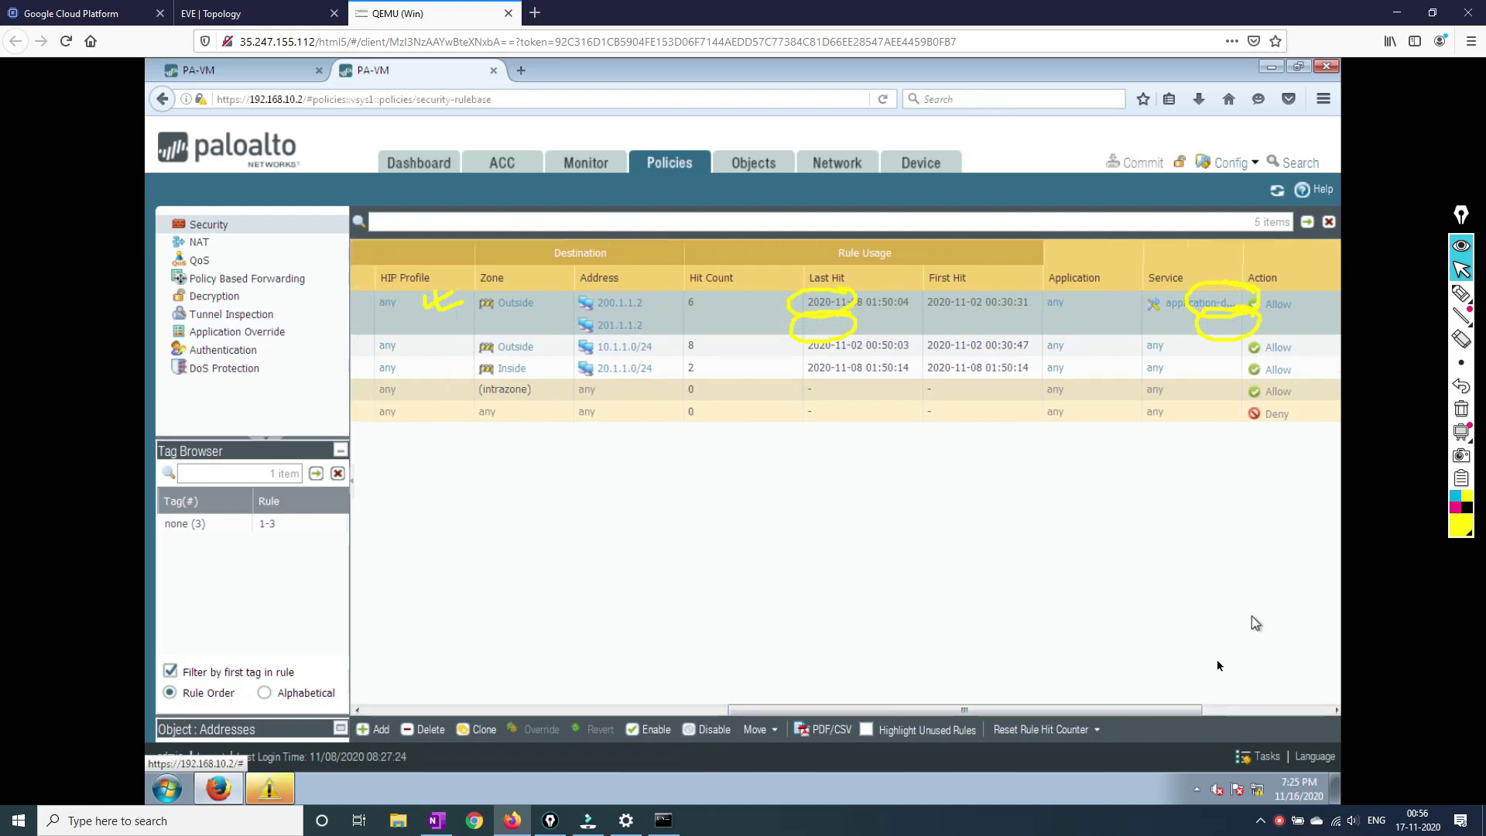
{"action": "key", "text": "ctrl+a"}
{"action": "left_click_drag", "start_coordinate": [1166, 716], "coordinate": [1235, 712]}
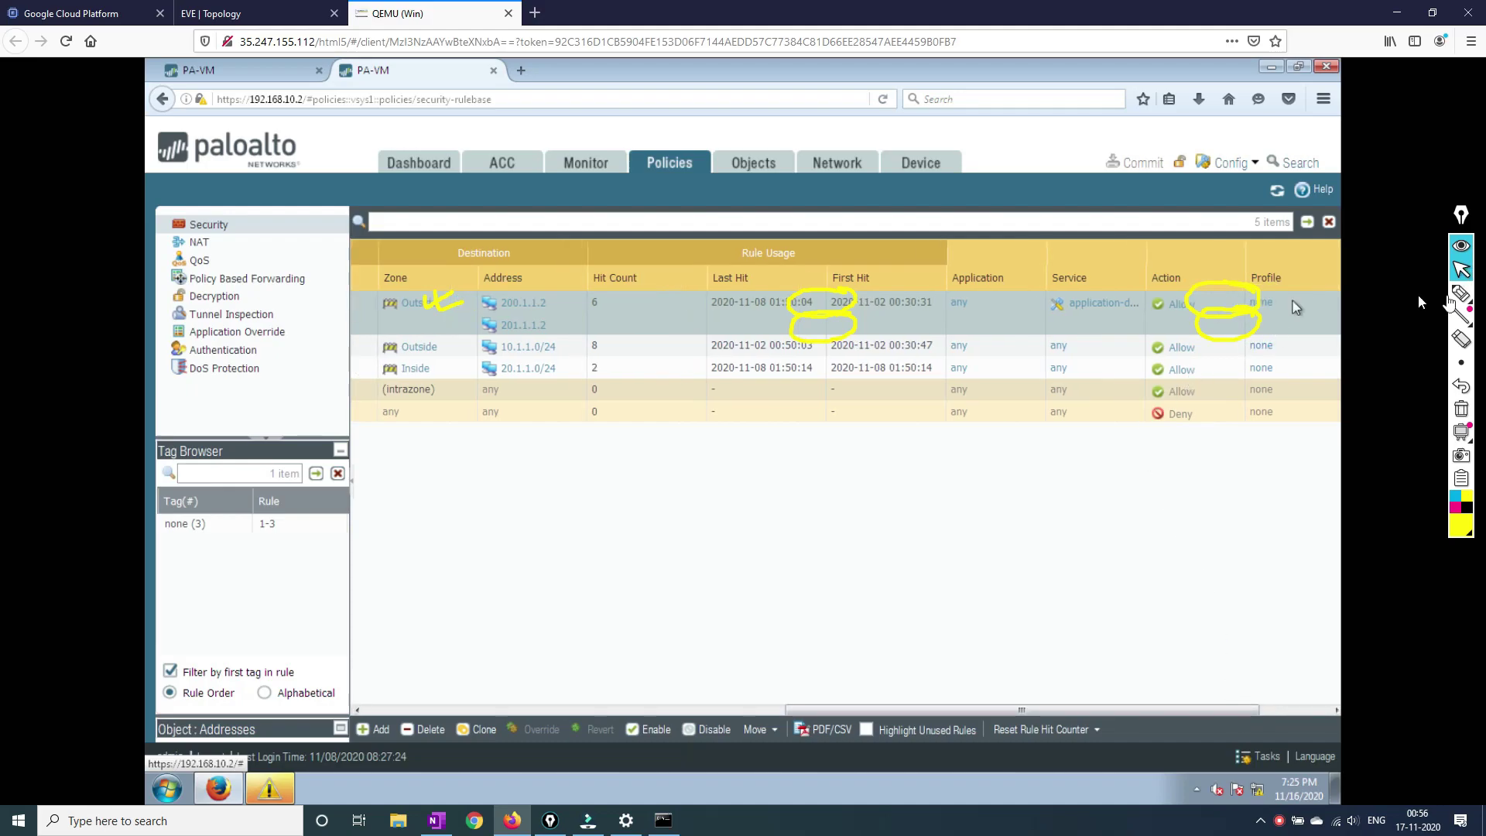
{"action": "left_click", "coordinate": [1461, 273]}
{"action": "left_click", "coordinate": [1461, 271]}
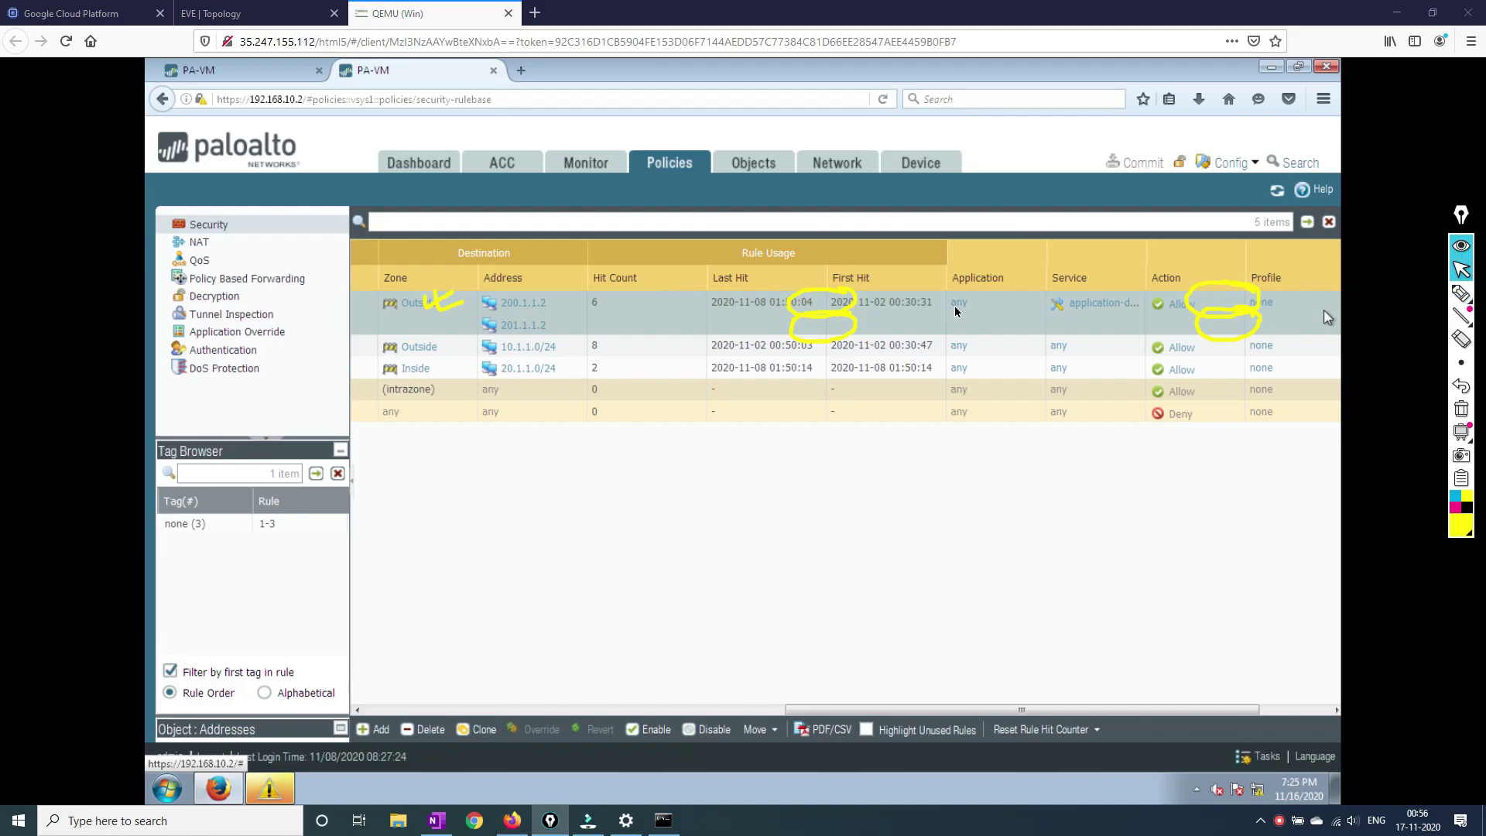
{"action": "left_click", "coordinate": [1099, 309]}
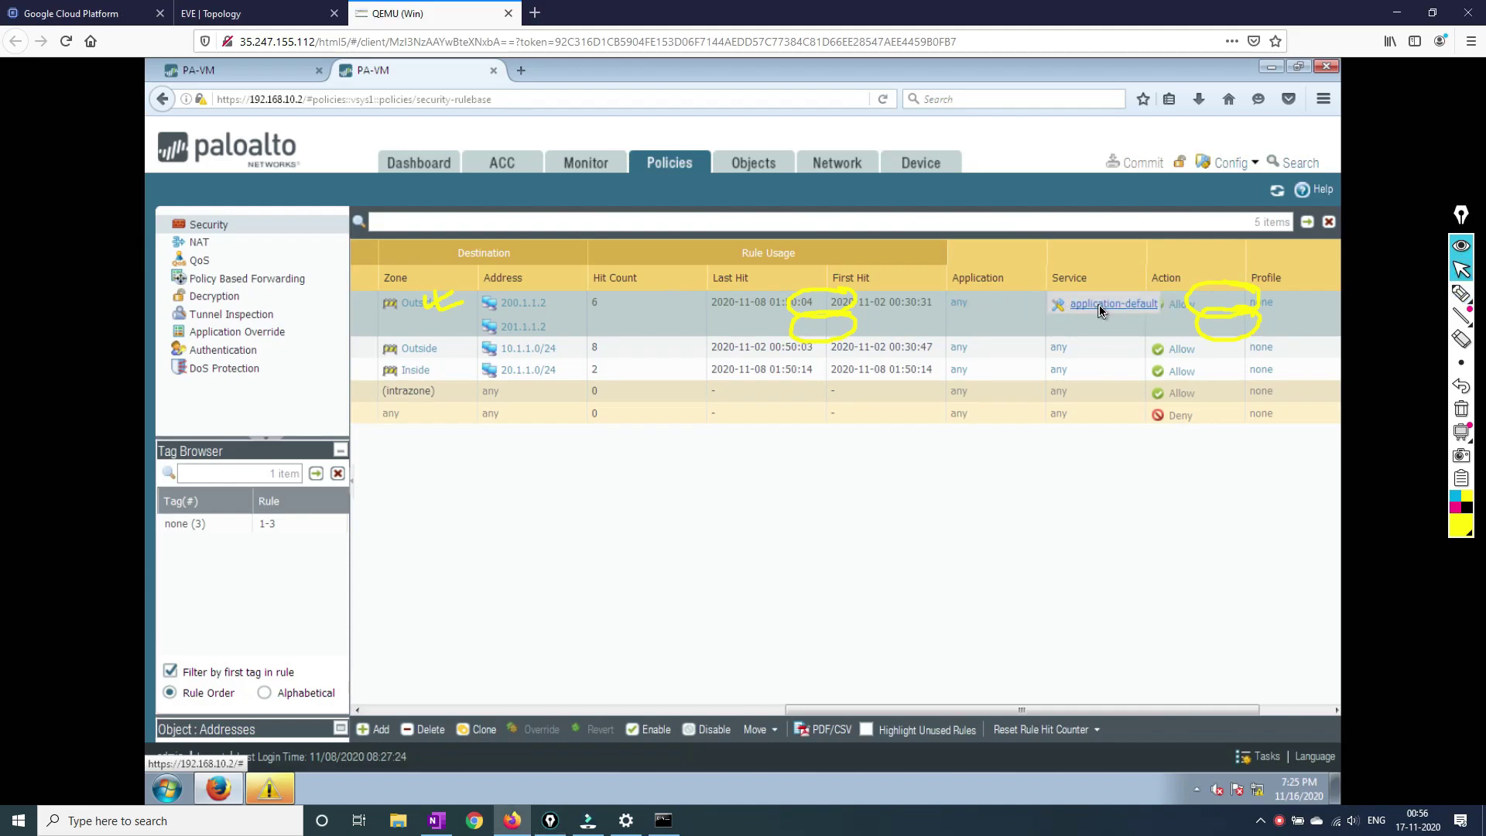
{"action": "left_click", "coordinate": [1101, 310]}
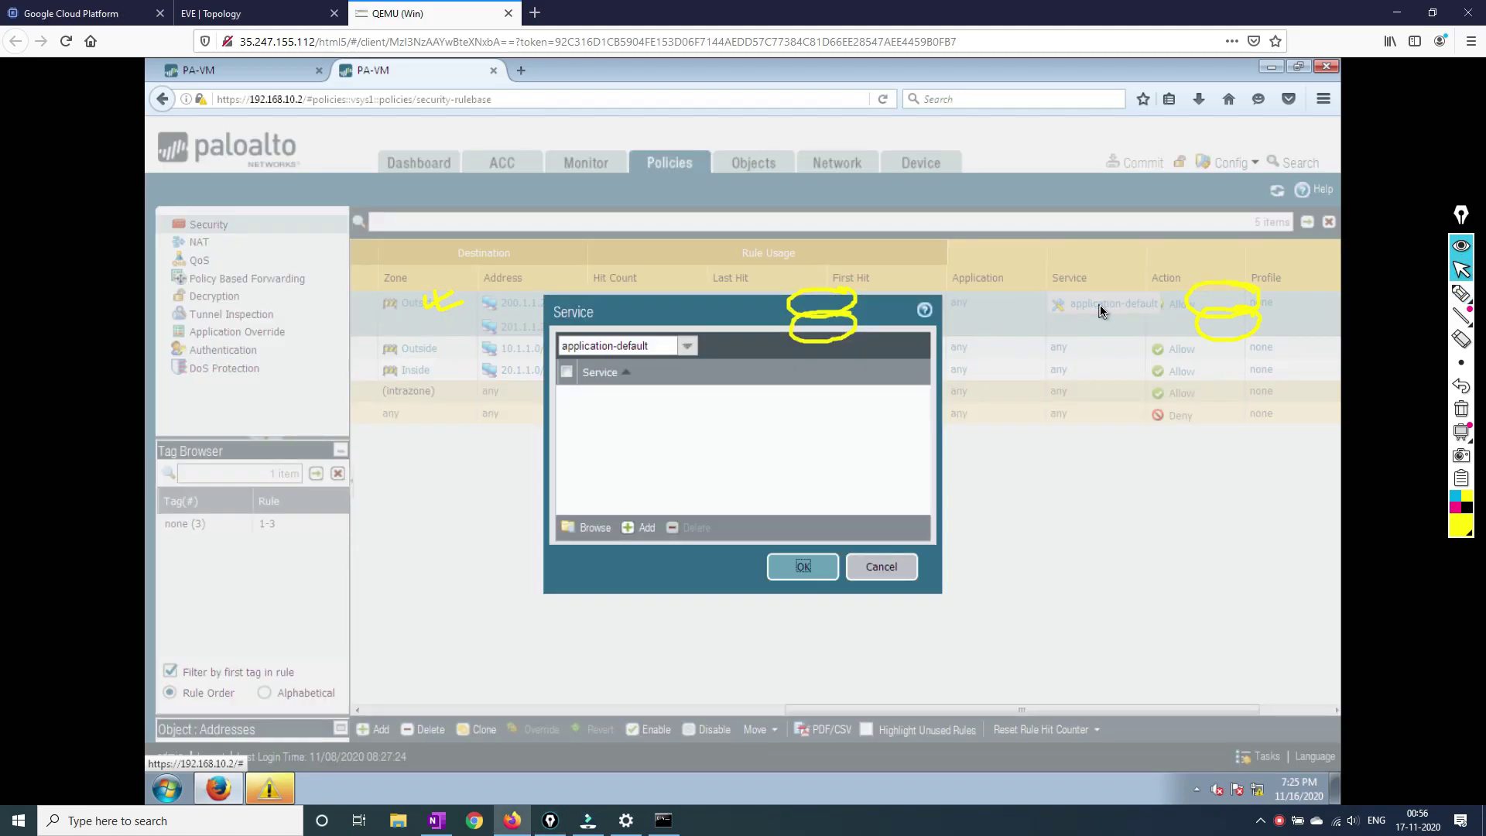
{"action": "left_click", "coordinate": [647, 531]}
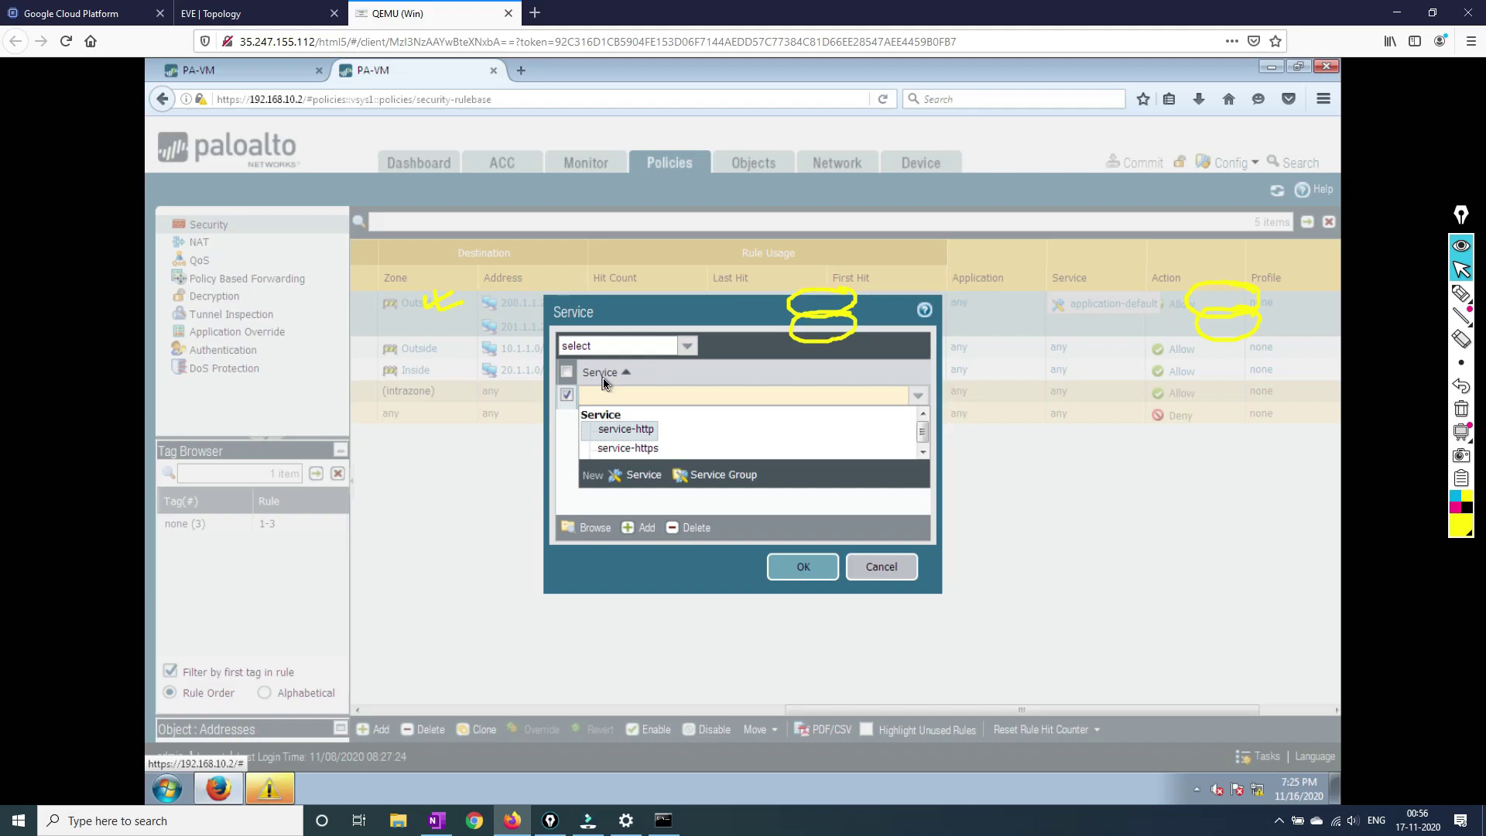
{"action": "left_click", "coordinate": [884, 569]}
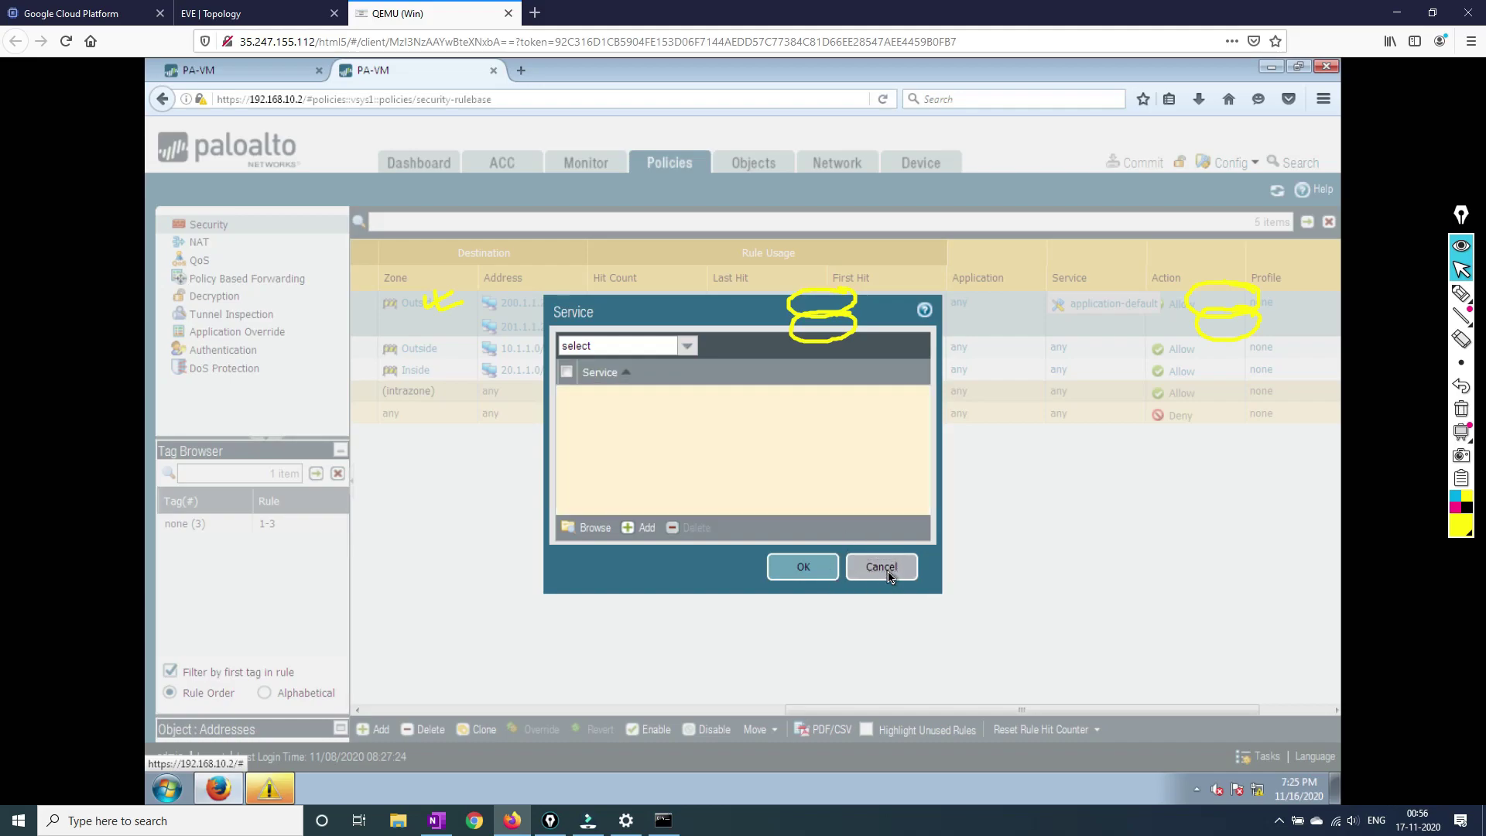
{"action": "left_click", "coordinate": [882, 567]}
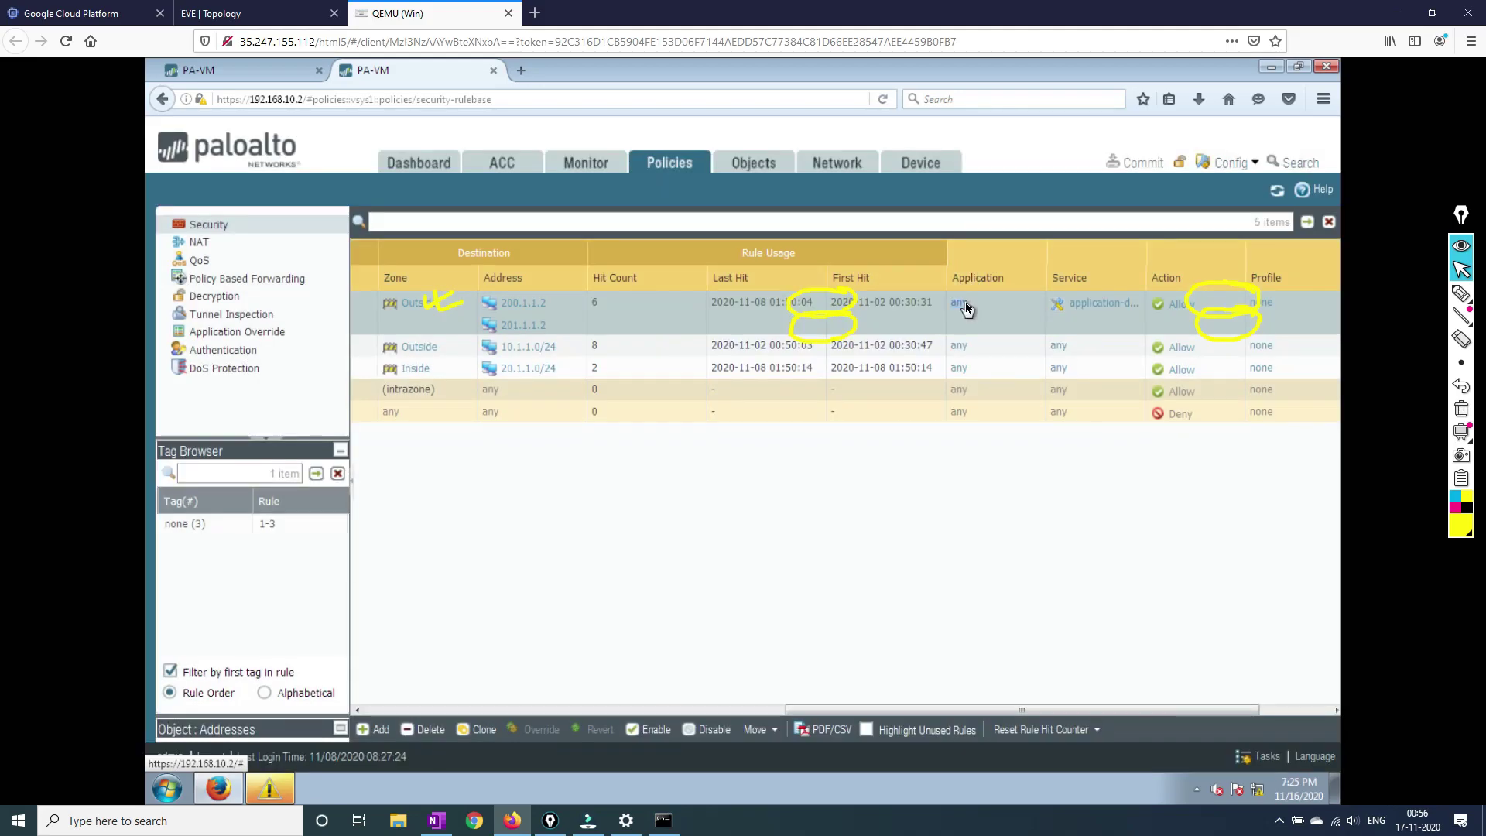
Restrict the VPN security rule's allowed applications to ike and ipsec.
{"action": "left_click", "coordinate": [960, 303]}
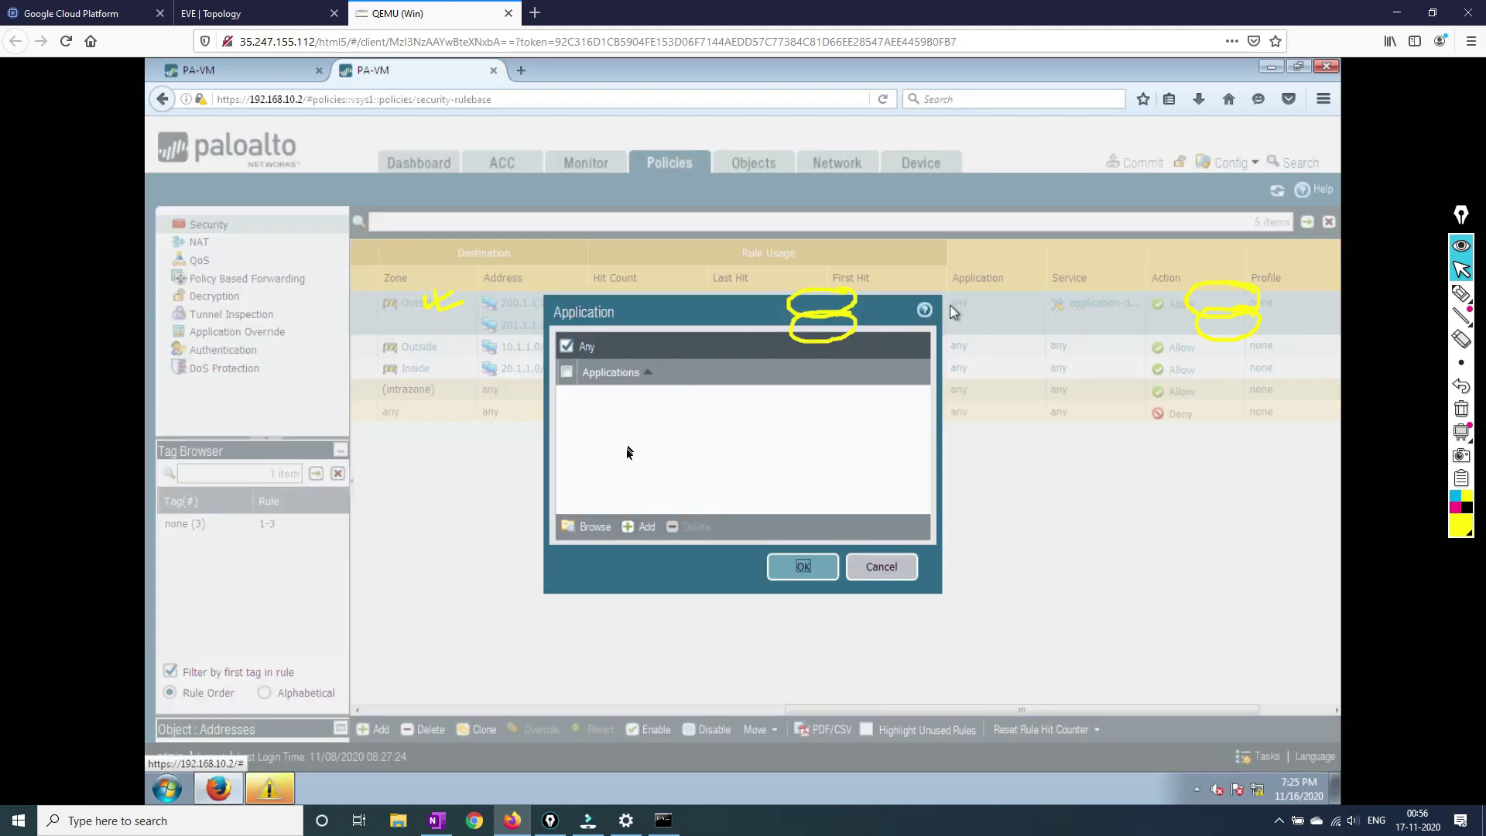
{"action": "left_click", "coordinate": [646, 528]}
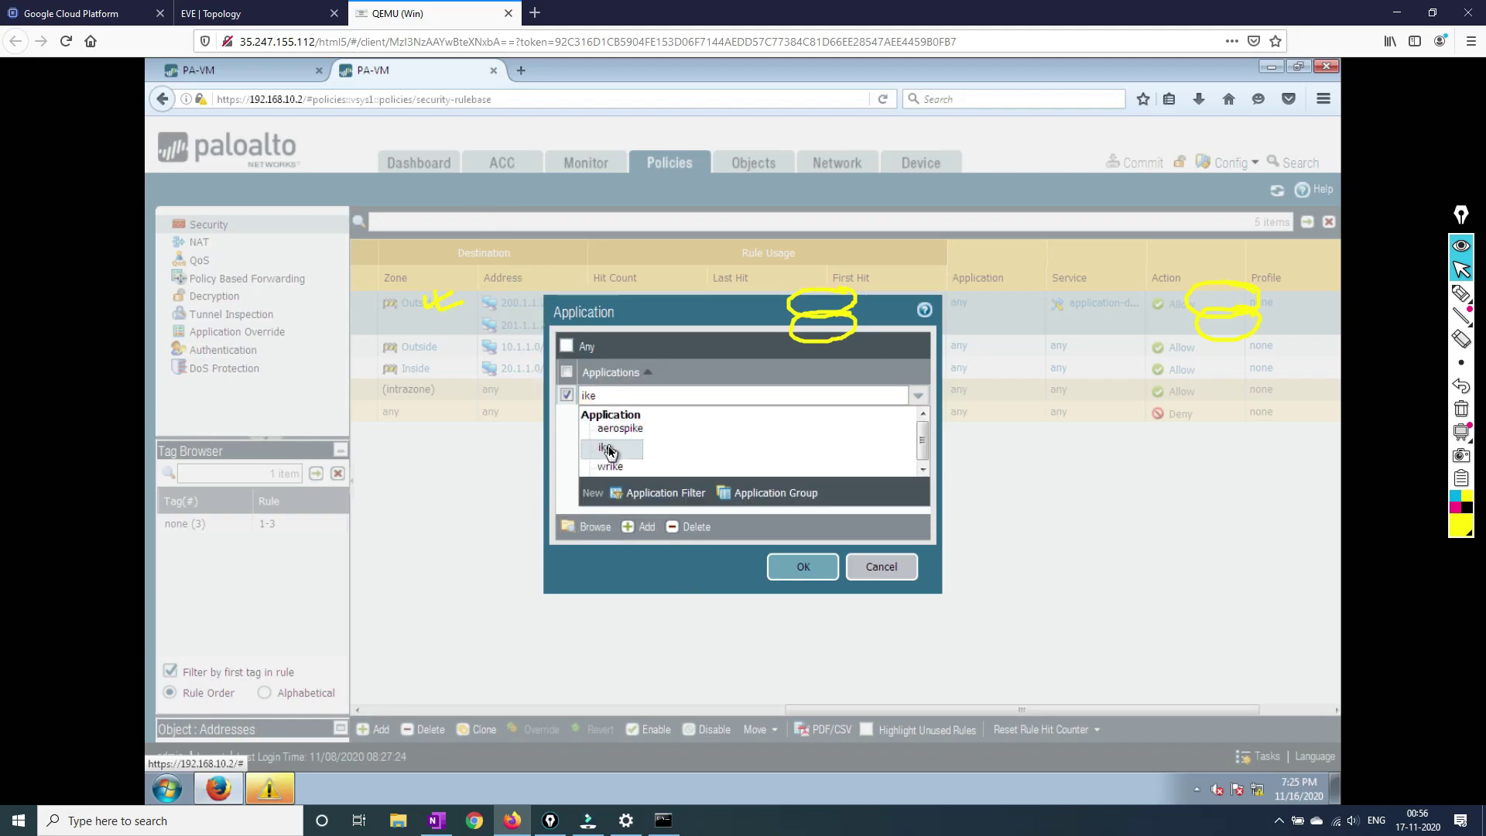
{"action": "left_click", "coordinate": [609, 449]}
{"action": "left_click", "coordinate": [647, 530]}
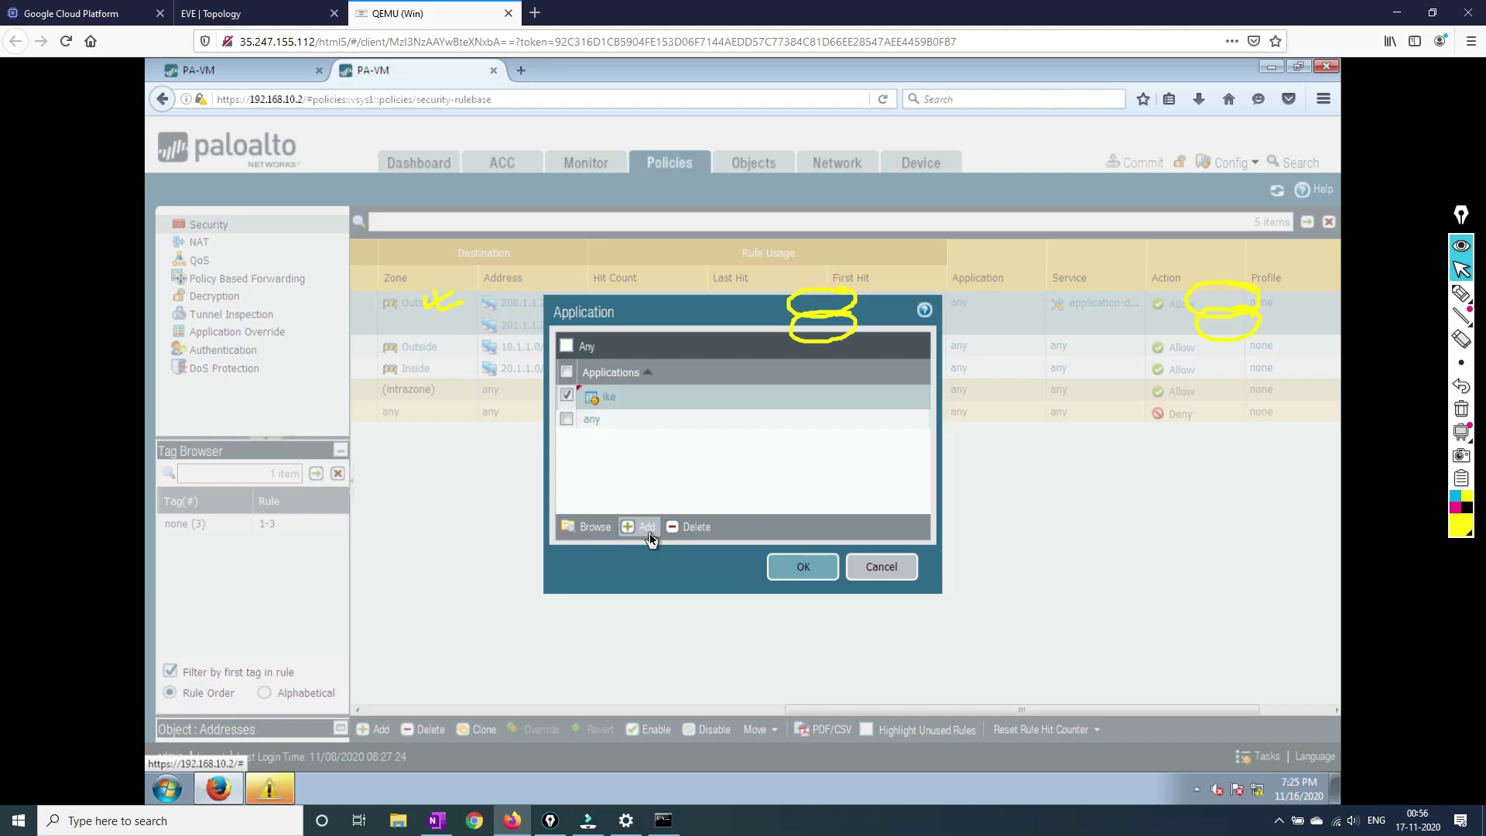
{"action": "type", "text": "ipsec"}
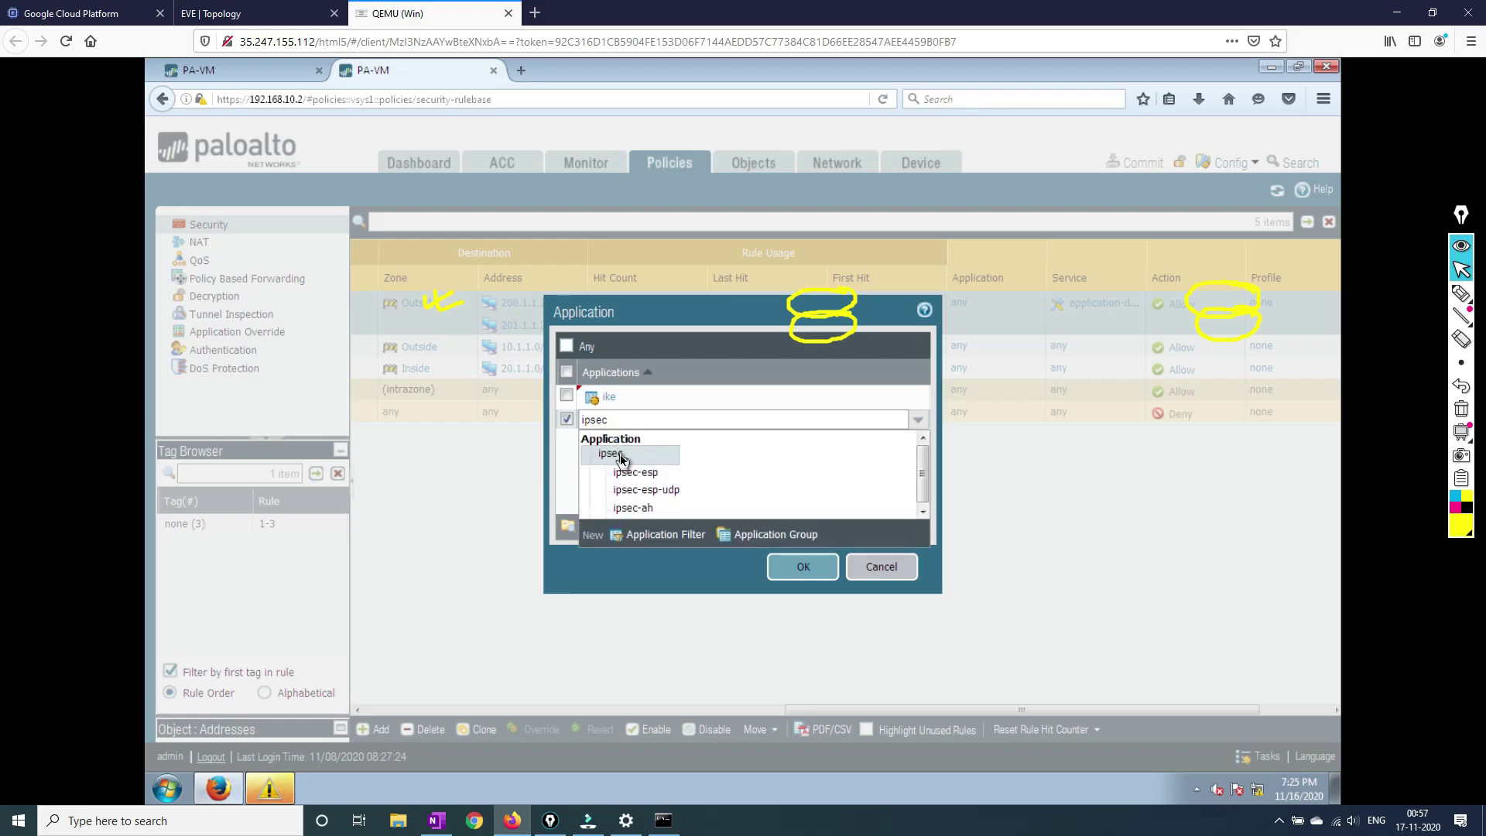
{"action": "left_click", "coordinate": [619, 455]}
{"action": "left_click", "coordinate": [799, 568]}
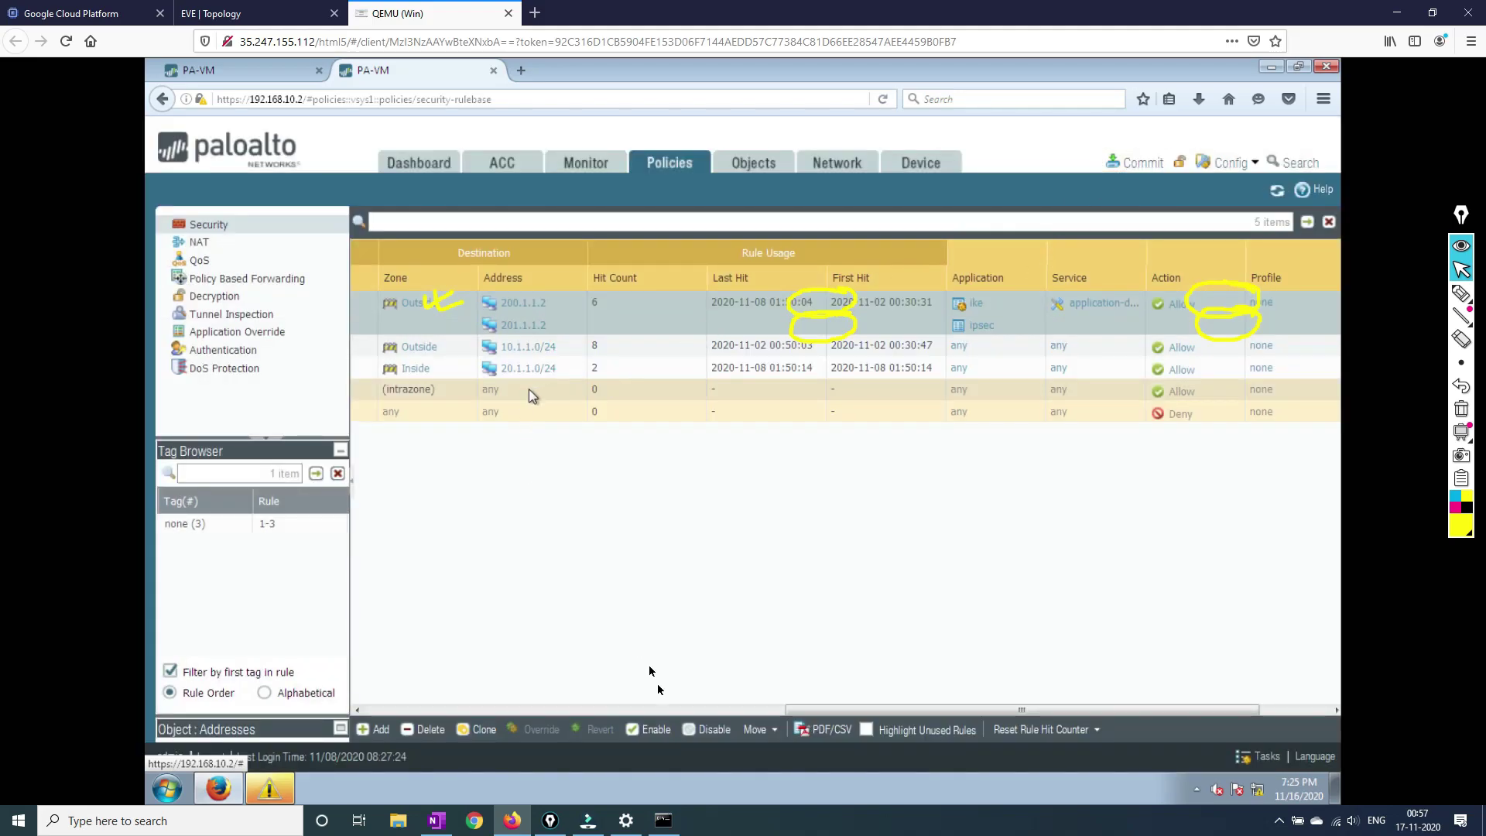
Circle the Site2-Site1 rule's source 20.1.1.0/24 and destination 10.1.1.0/24 with the yellow pen.
{"action": "left_click_drag", "start_coordinate": [810, 712], "coordinate": [373, 698]}
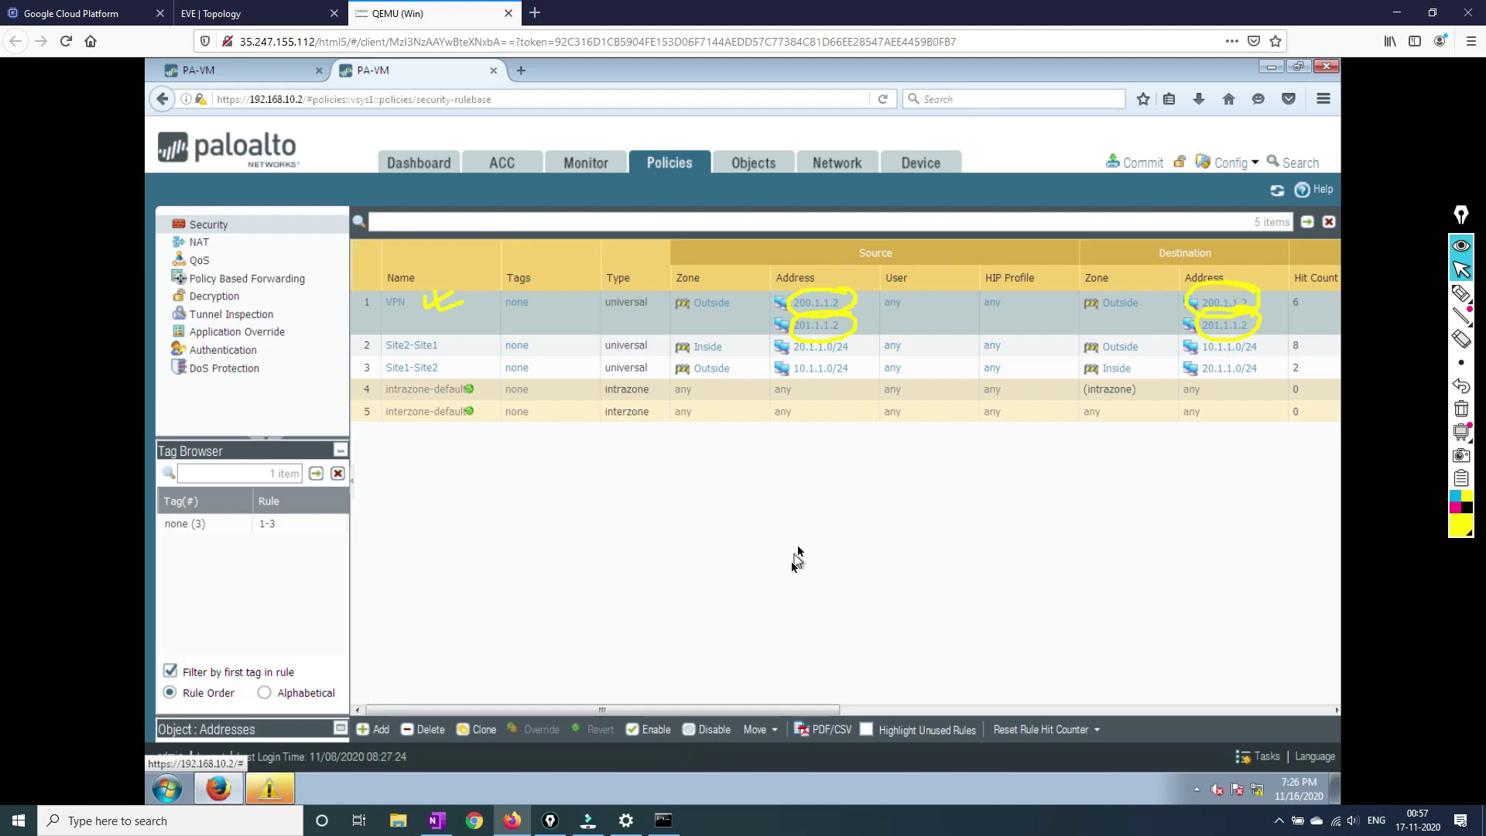
{"action": "left_click", "coordinate": [1461, 292]}
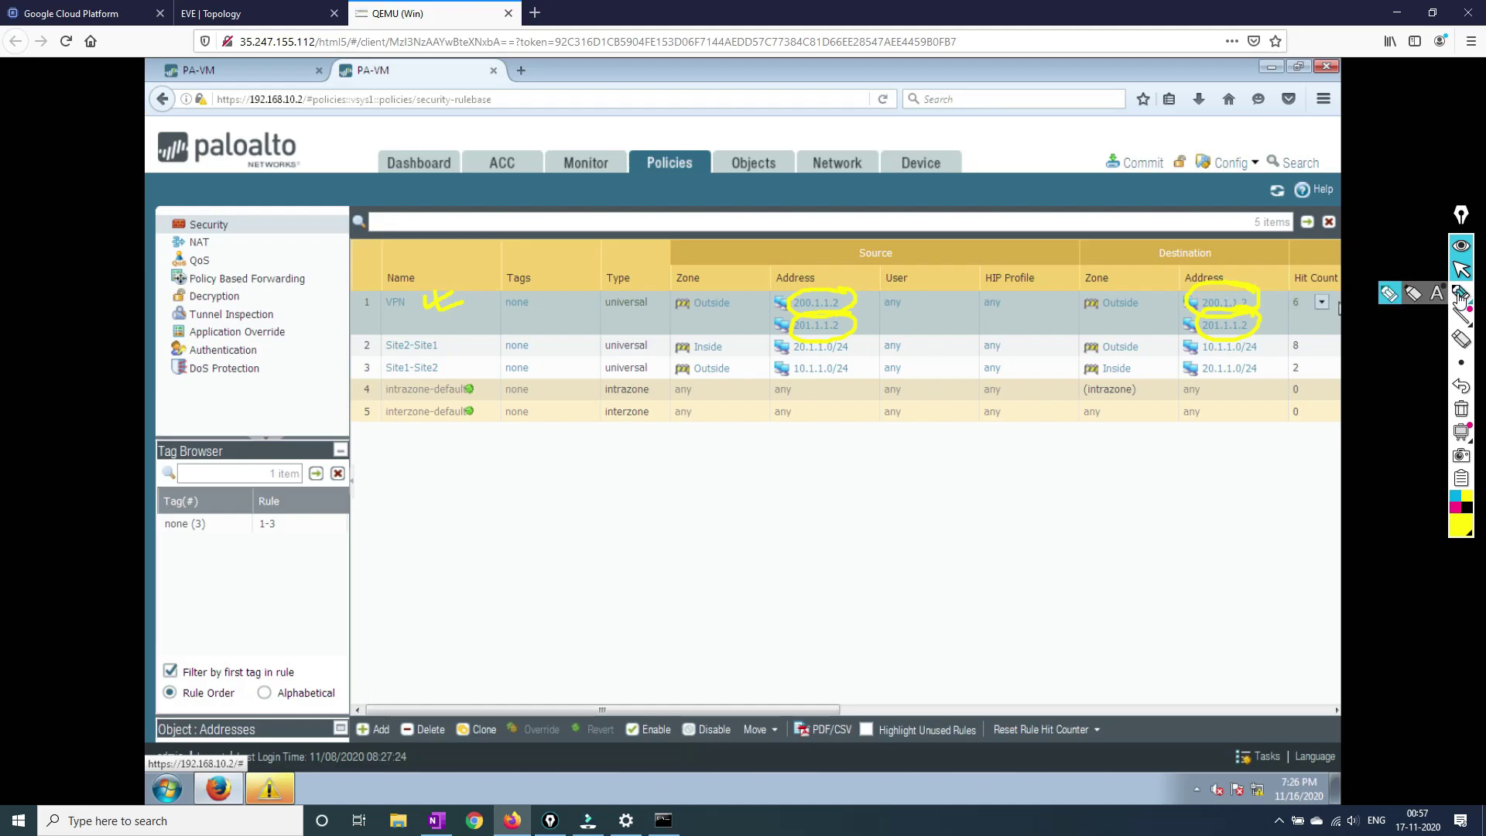
{"action": "mouse_move", "coordinate": [859, 344]}
{"action": "left_mouse_down"}
{"action": "mouse_move", "coordinate": [842, 331]}
{"action": "mouse_move", "coordinate": [795, 345]}
{"action": "mouse_move", "coordinate": [806, 364]}
{"action": "mouse_move", "coordinate": [868, 362]}
{"action": "left_mouse_up"}
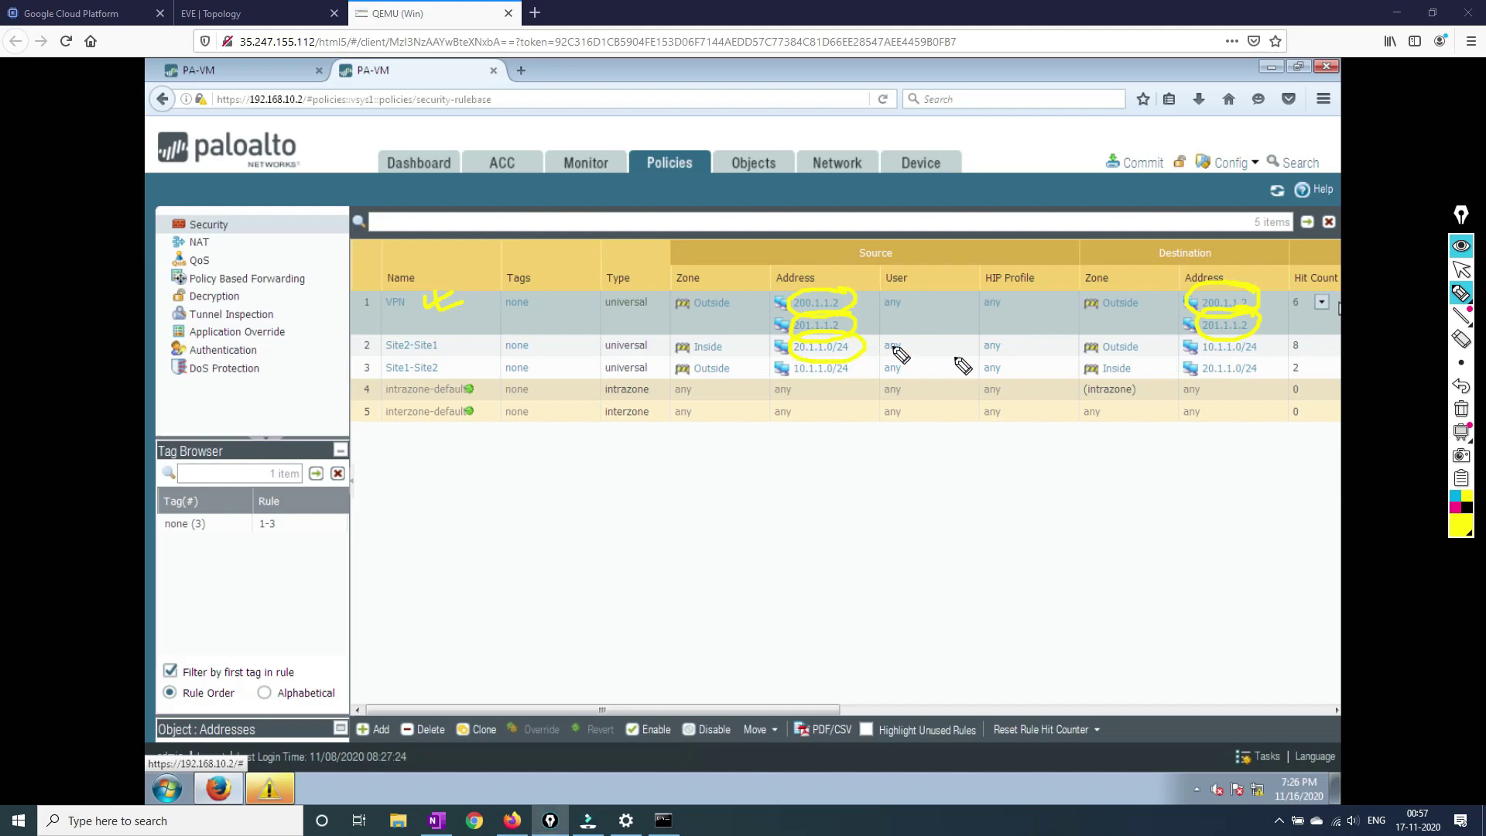
{"action": "mouse_move", "coordinate": [1269, 350]}
{"action": "left_mouse_down"}
{"action": "mouse_move", "coordinate": [1253, 332]}
{"action": "mouse_move", "coordinate": [1191, 352]}
{"action": "mouse_move", "coordinate": [1267, 365]}
{"action": "mouse_move", "coordinate": [1233, 345]}
{"action": "left_mouse_up"}
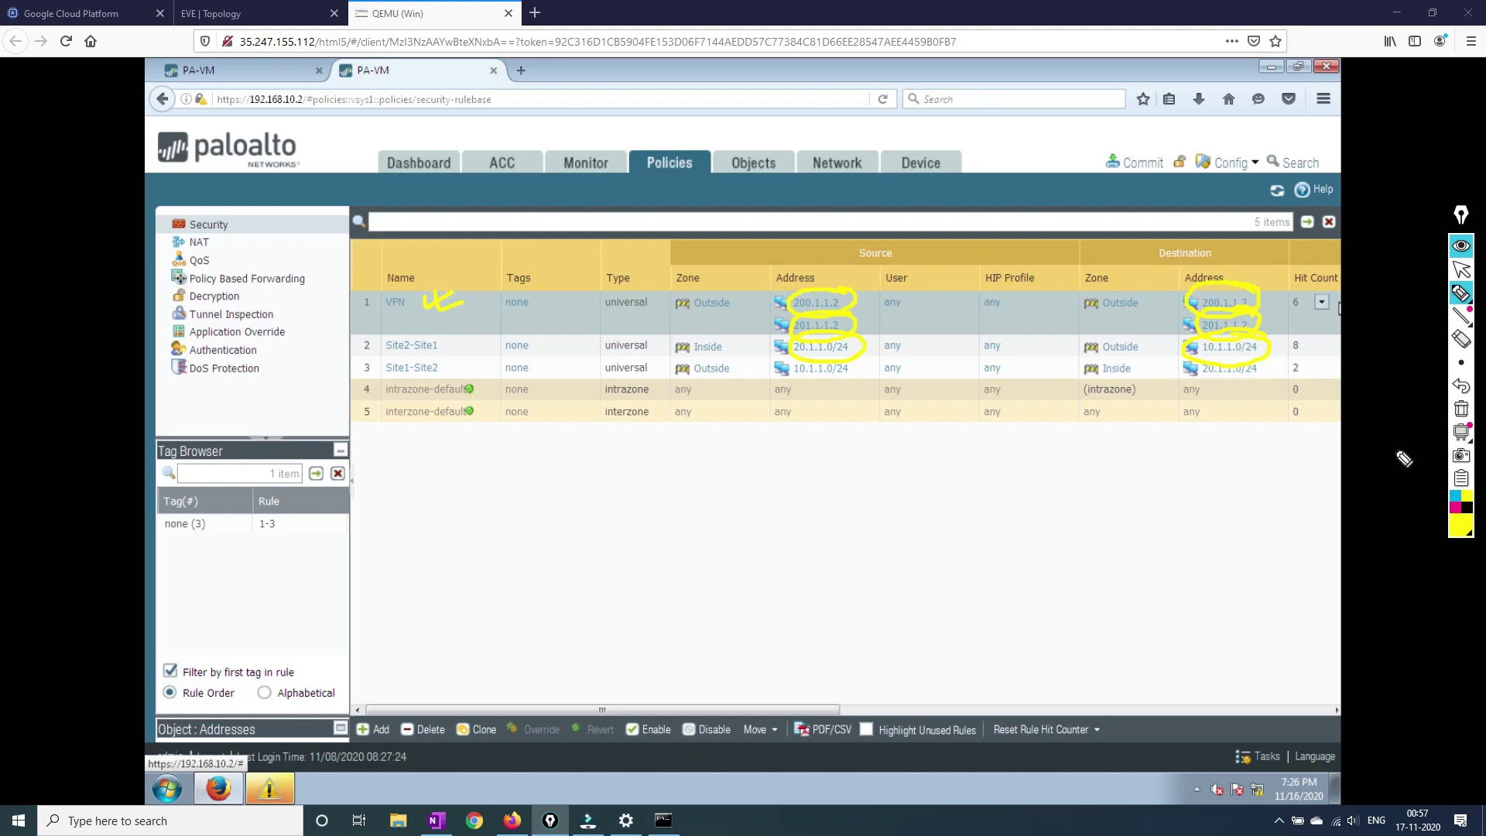
{"action": "left_click", "coordinate": [1462, 271]}
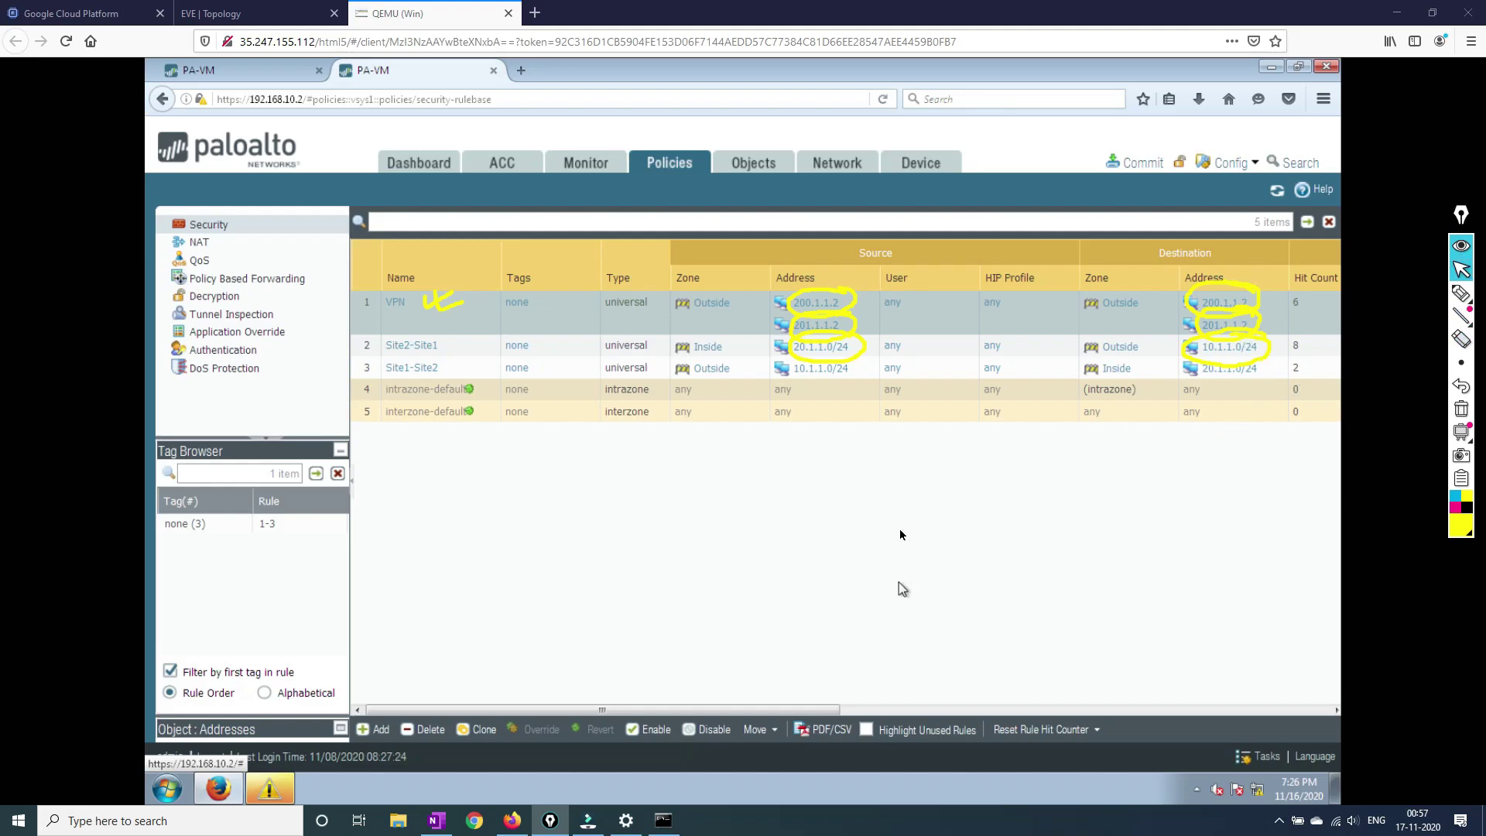
Enlarge the firewall page, circle the Site2-Site1 rule's source and destination subnets again, and draw a check mark under the firewall's address 192.168.10.2.
{"action": "left_click", "coordinate": [895, 523]}
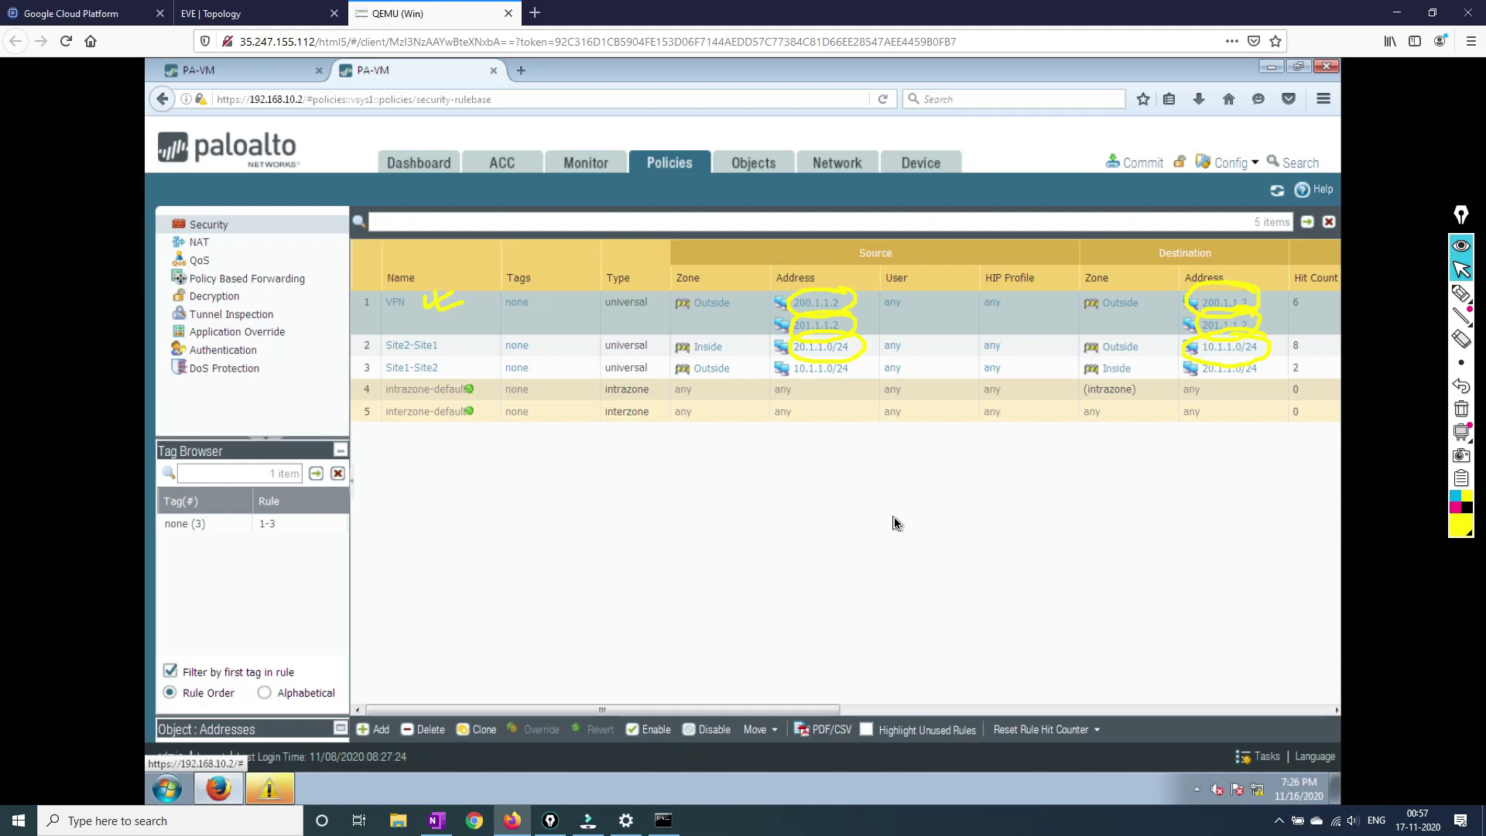
{"action": "key", "text": "ctrl+plus"}
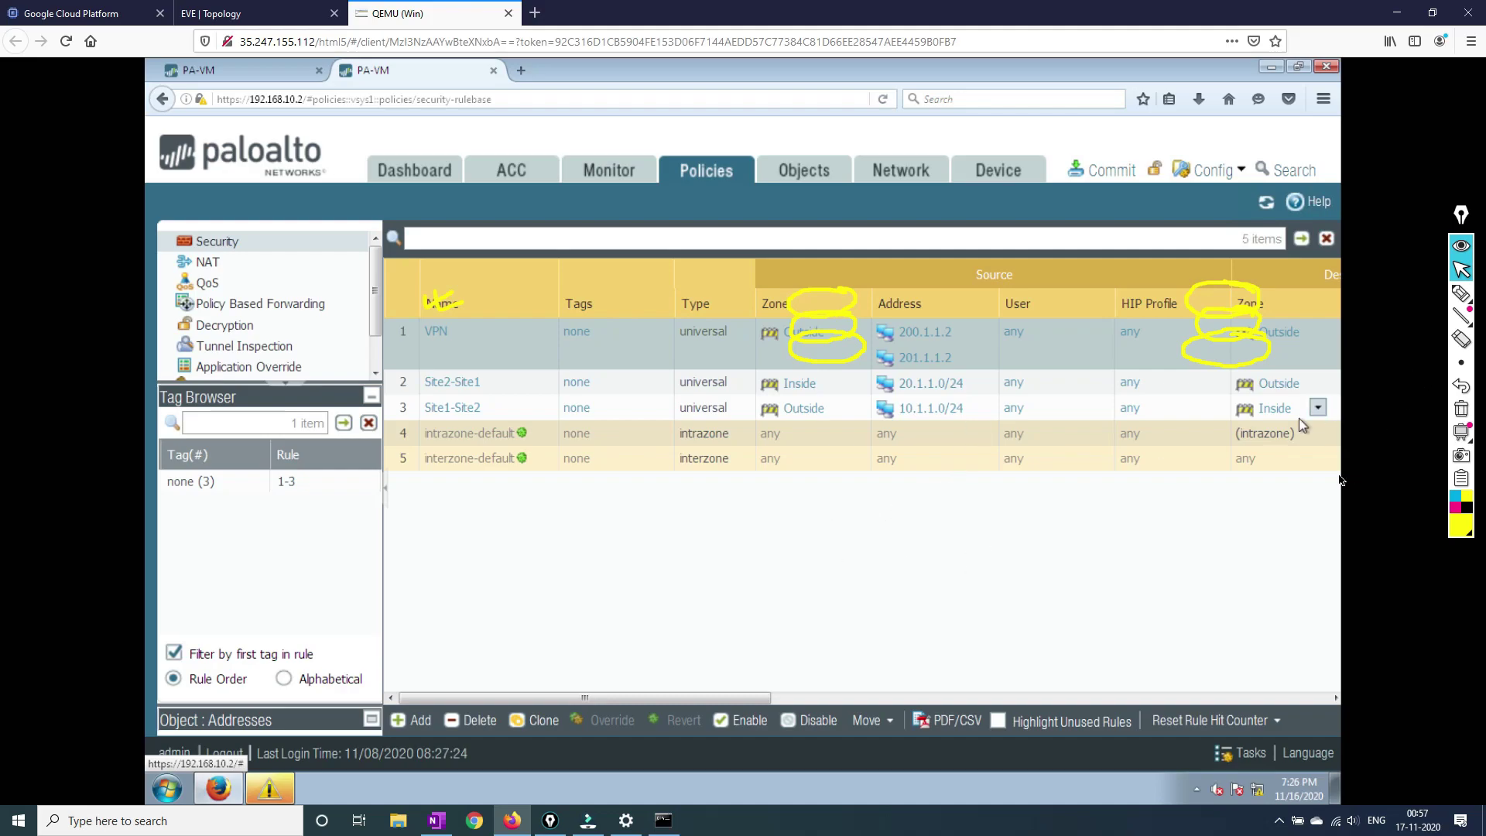
{"action": "left_click", "coordinate": [1039, 699]}
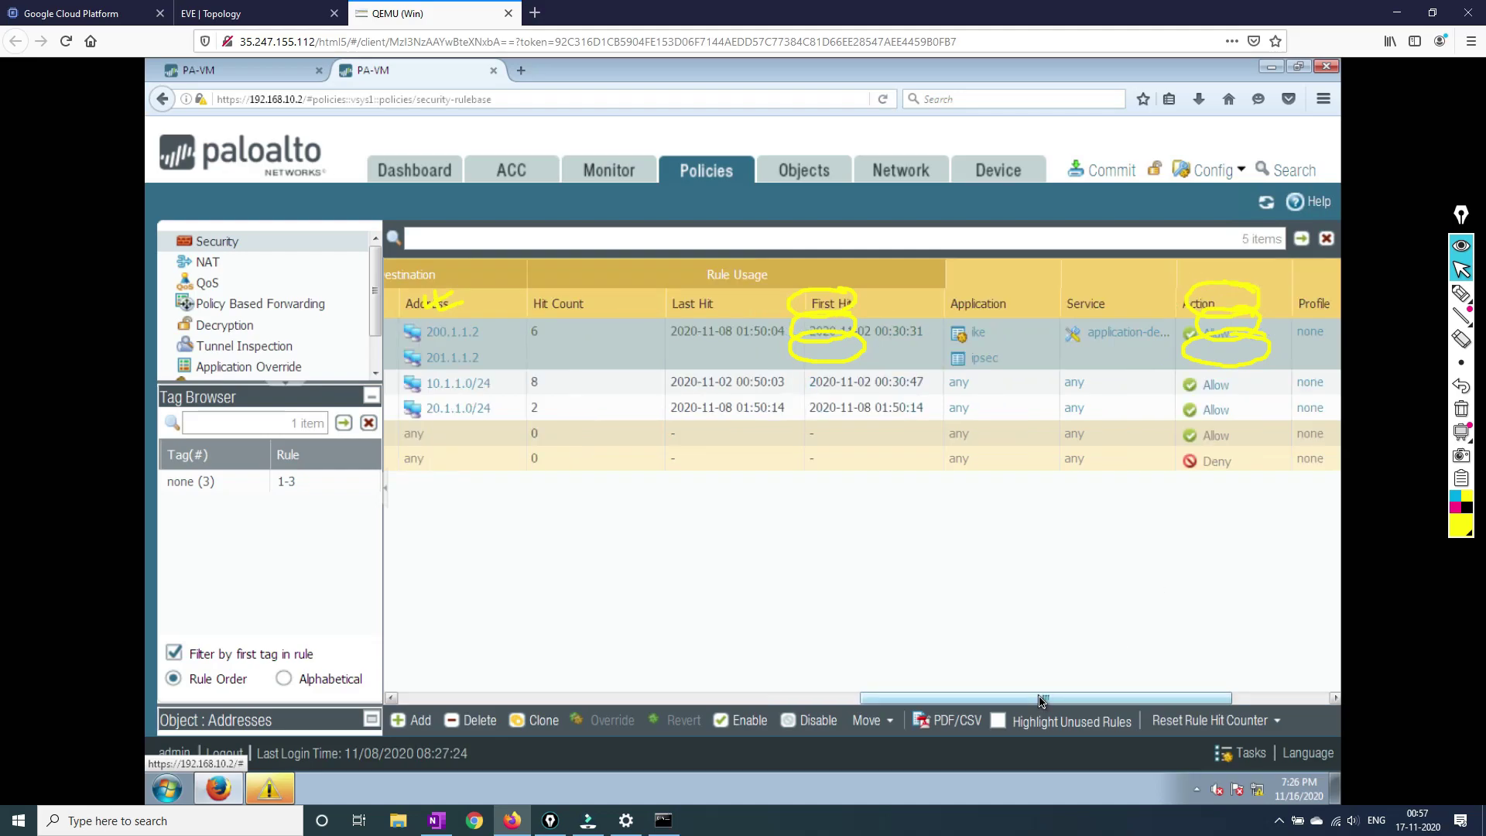
{"action": "left_click_drag", "start_coordinate": [1019, 700], "coordinate": [744, 672]}
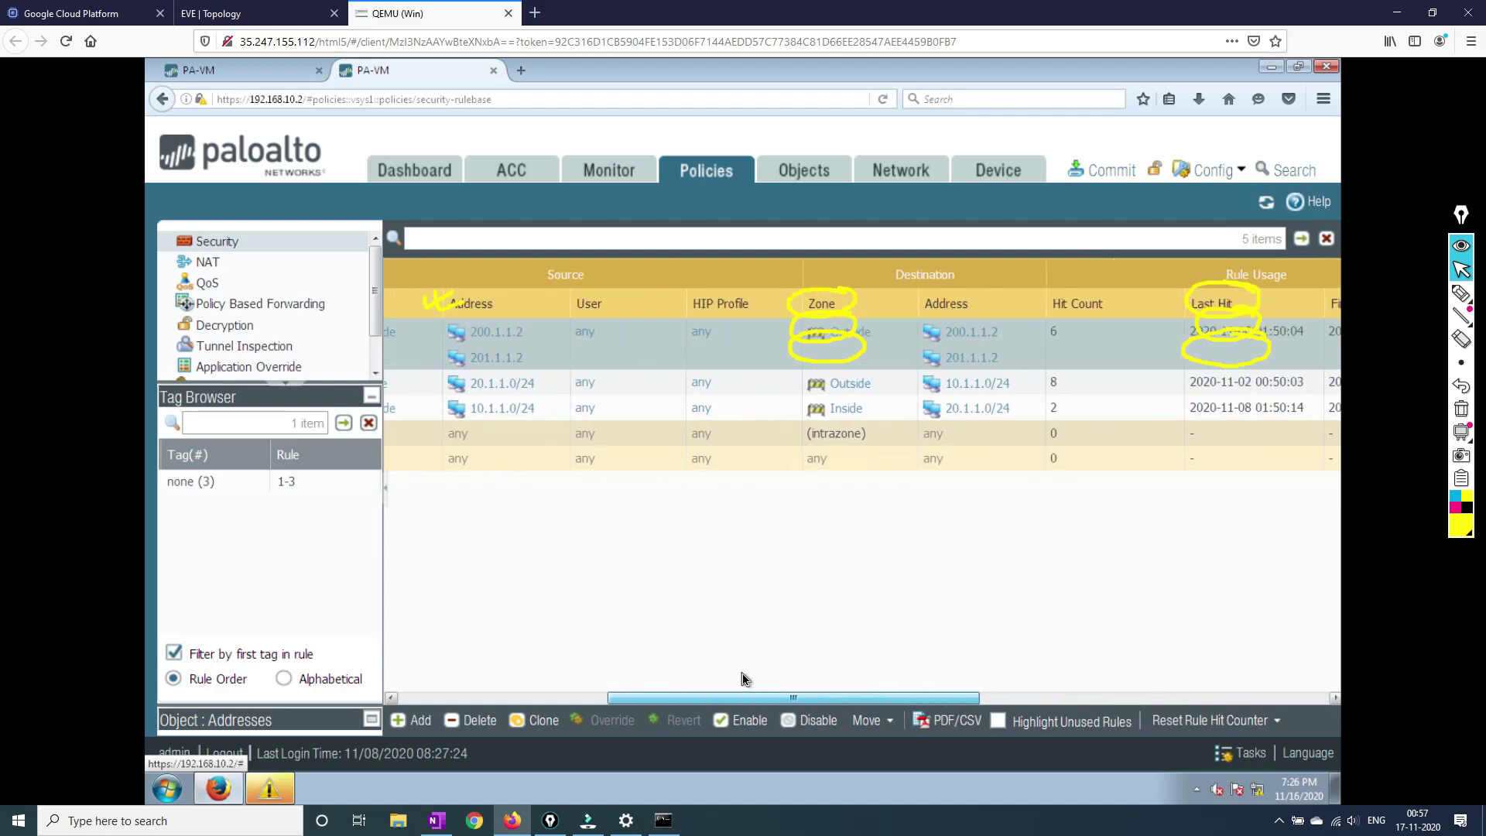
{"action": "left_click", "coordinate": [1460, 293]}
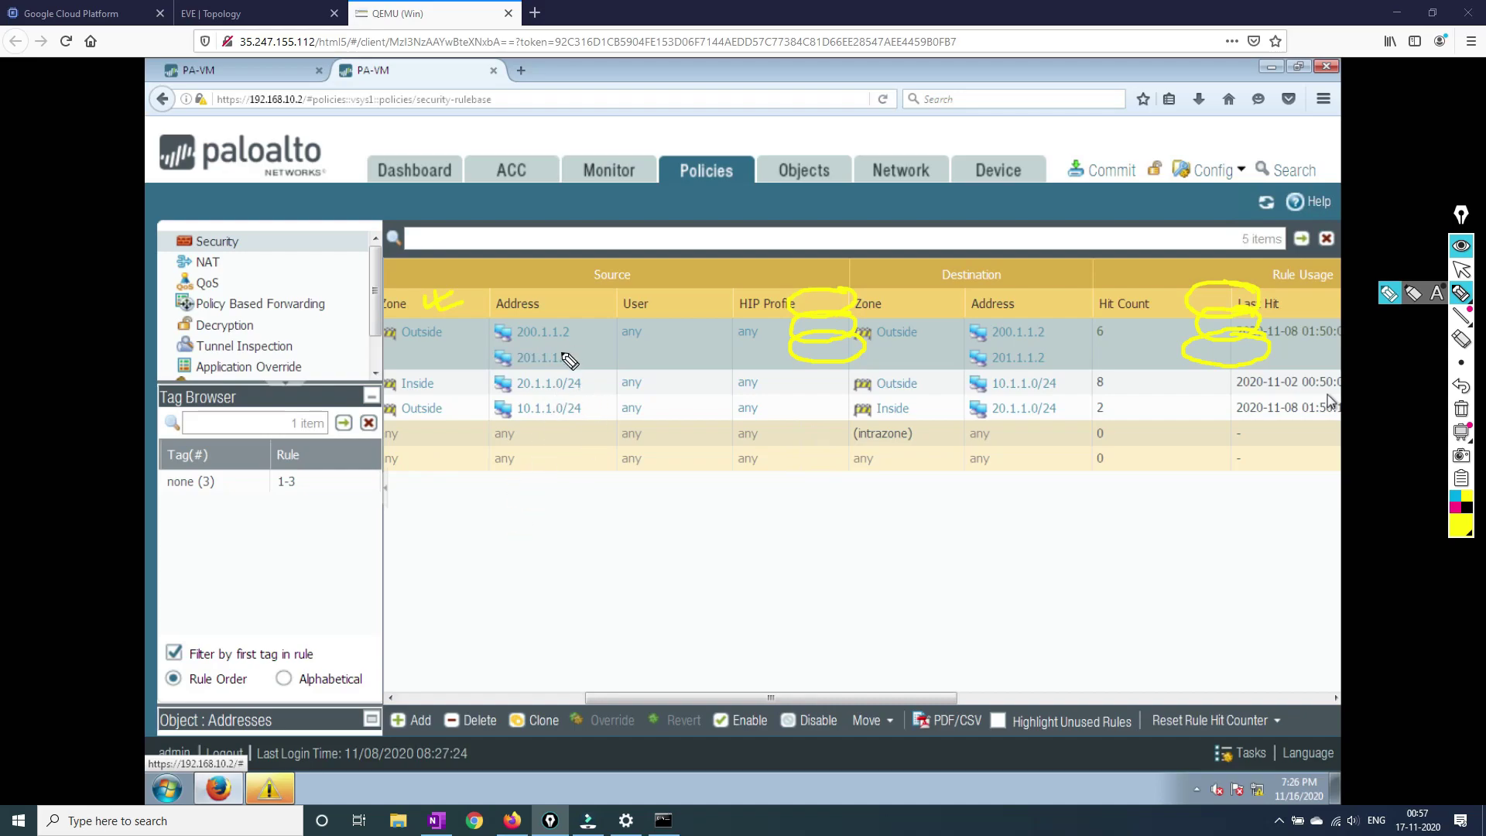
{"action": "mouse_move", "coordinate": [545, 375]}
{"action": "left_mouse_down"}
{"action": "mouse_move", "coordinate": [532, 365]}
{"action": "mouse_move", "coordinate": [492, 385]}
{"action": "mouse_move", "coordinate": [597, 393]}
{"action": "mouse_move", "coordinate": [554, 370]}
{"action": "left_mouse_up"}
{"action": "left_click_drag", "start_coordinate": [293, 122], "coordinate": [321, 123]}
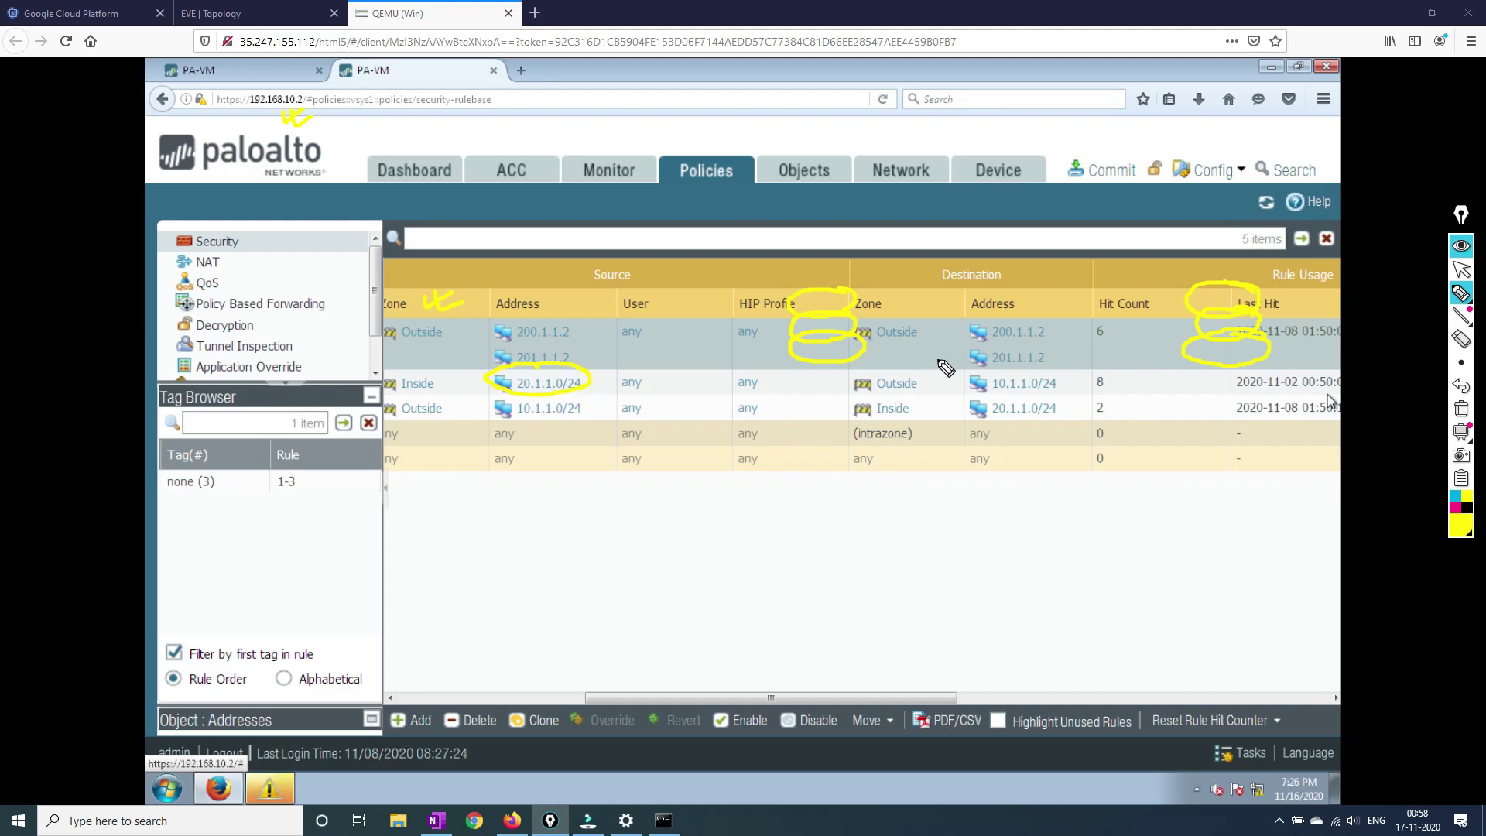
{"action": "mouse_move", "coordinate": [1057, 376]}
{"action": "left_mouse_down"}
{"action": "mouse_move", "coordinate": [983, 382]}
{"action": "mouse_move", "coordinate": [1045, 398]}
{"action": "mouse_move", "coordinate": [998, 370]}
{"action": "left_mouse_up"}
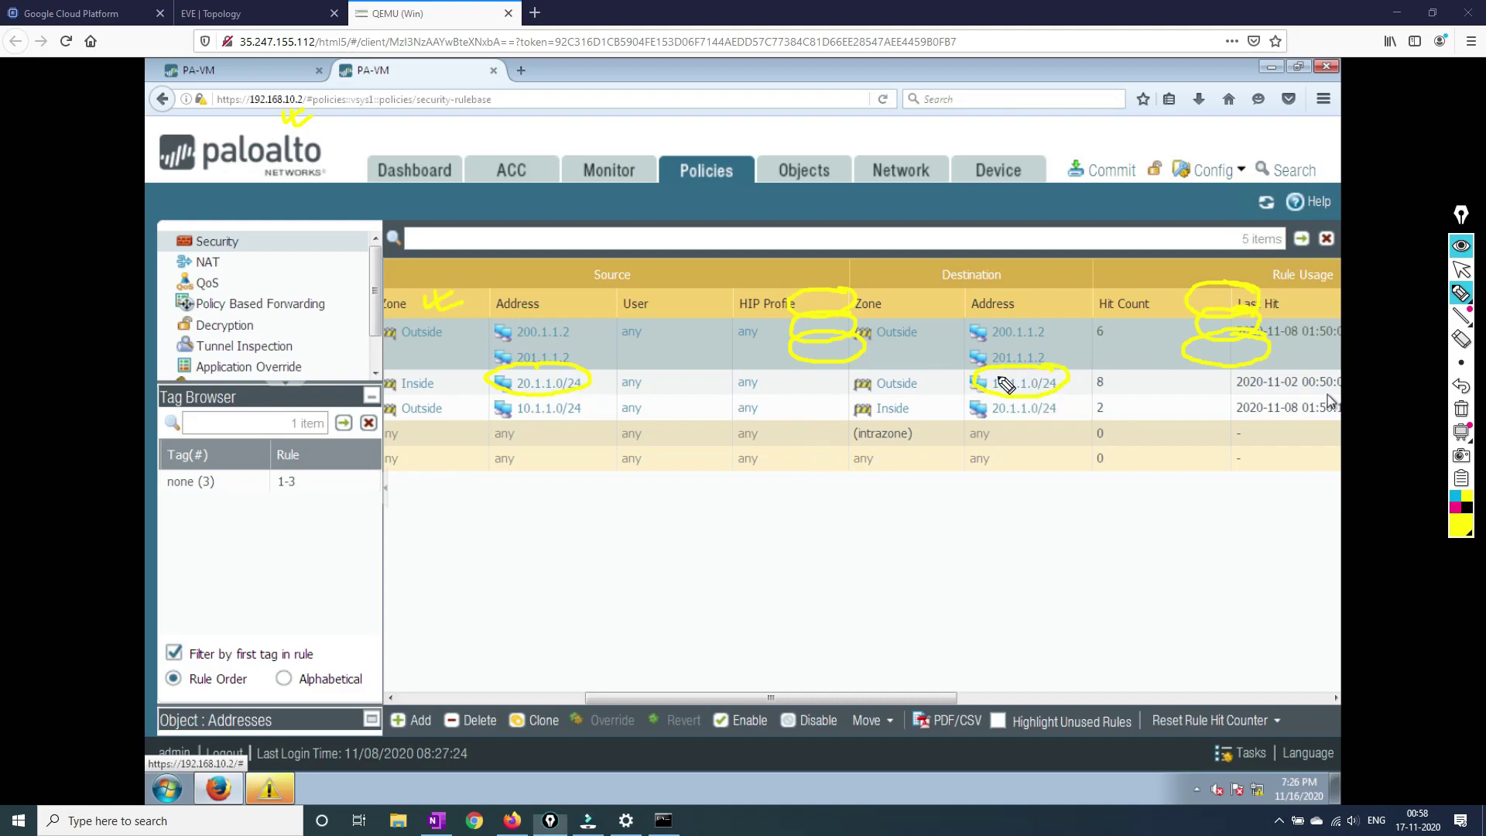
Circle the Site1-Site2 rule's source 10.1.1.0/24 and destination 20.1.1.0/24 in yellow, and clear all annotations from the screen.
{"action": "mouse_move", "coordinate": [573, 404]}
{"action": "left_mouse_down"}
{"action": "mouse_move", "coordinate": [503, 417]}
{"action": "mouse_move", "coordinate": [595, 428]}
{"action": "mouse_move", "coordinate": [591, 398]}
{"action": "left_mouse_up"}
{"action": "mouse_move", "coordinate": [1102, 422]}
{"action": "left_mouse_down"}
{"action": "mouse_move", "coordinate": [1038, 398]}
{"action": "mouse_move", "coordinate": [1021, 430]}
{"action": "mouse_move", "coordinate": [1068, 401]}
{"action": "left_mouse_up"}
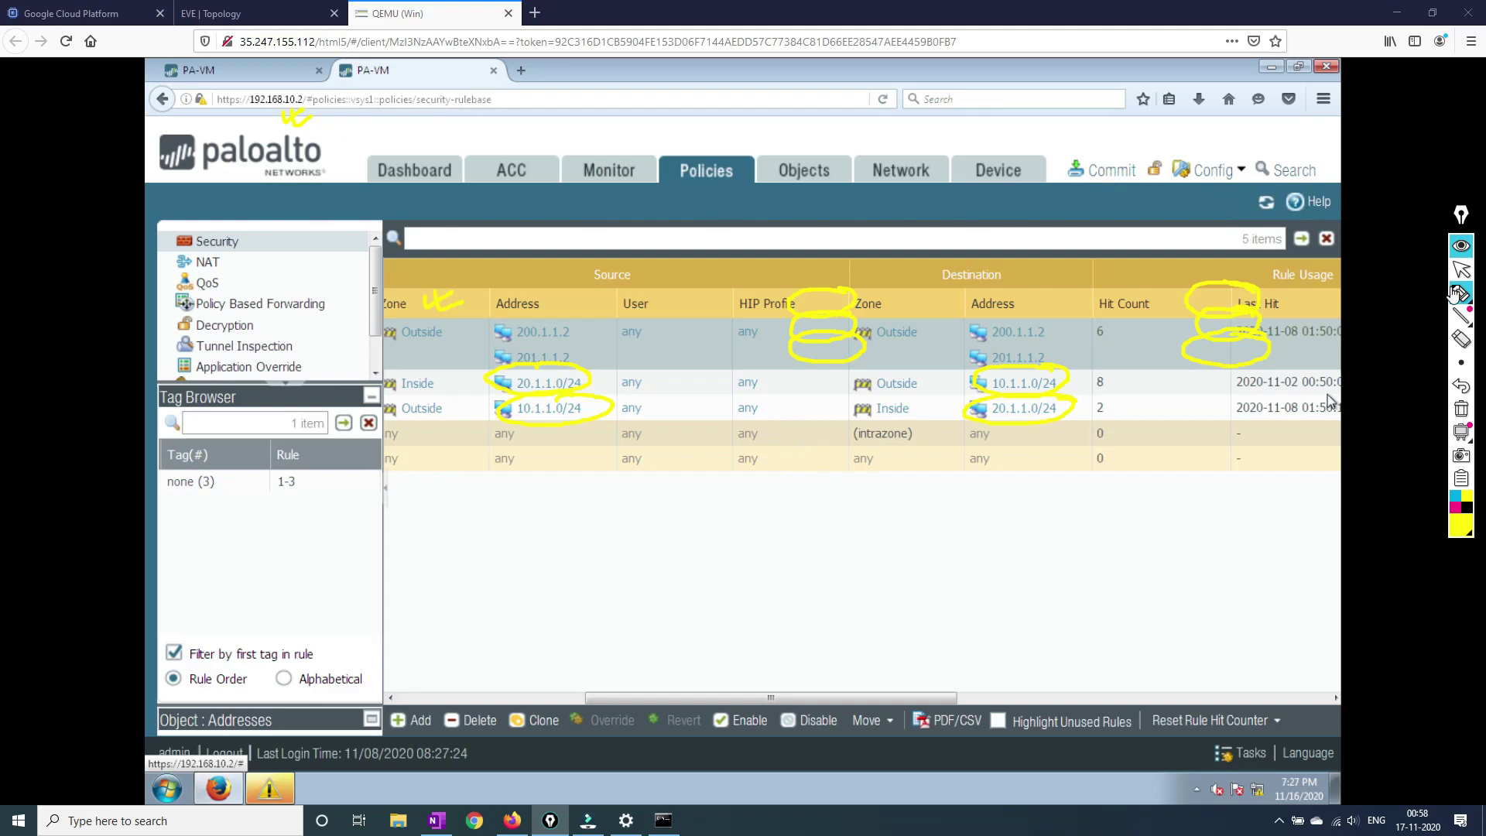
{"action": "left_click", "coordinate": [1463, 271]}
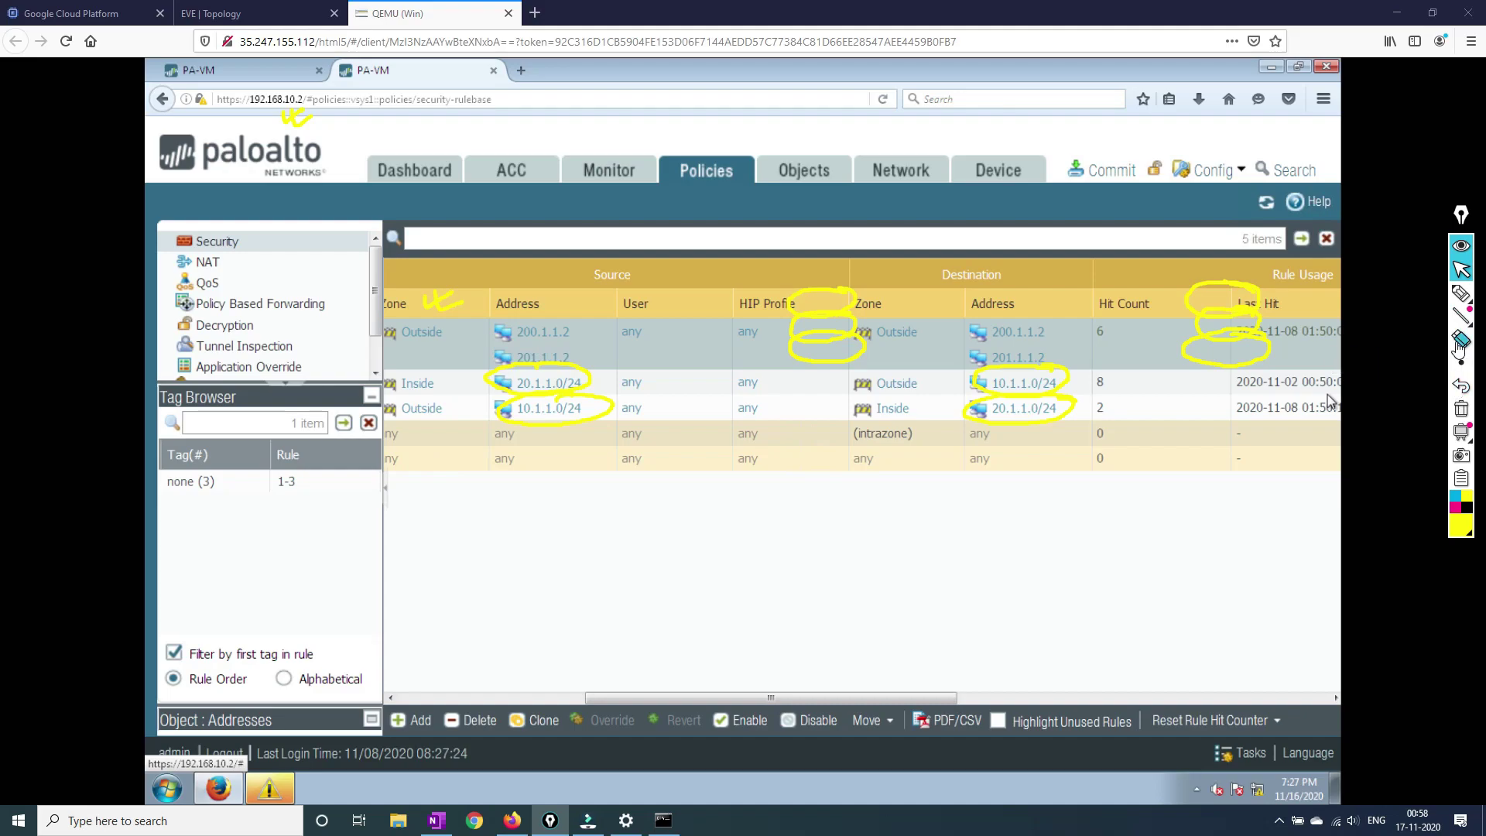
{"action": "left_click", "coordinate": [1461, 410]}
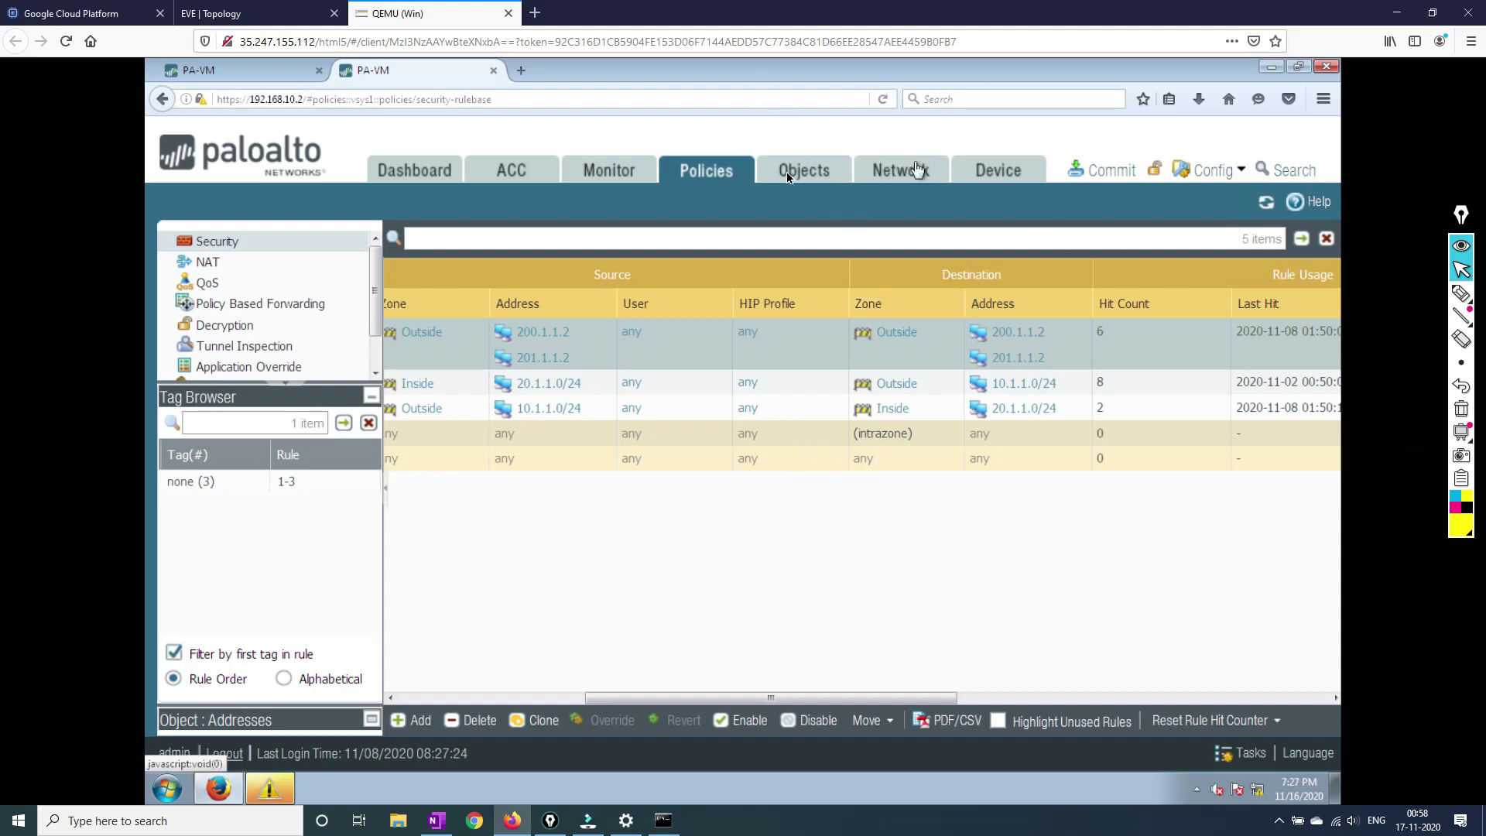
Examine the settings of the VPN and Site1 static routes in the default virtual router without changing them.
{"action": "left_click", "coordinate": [900, 169]}
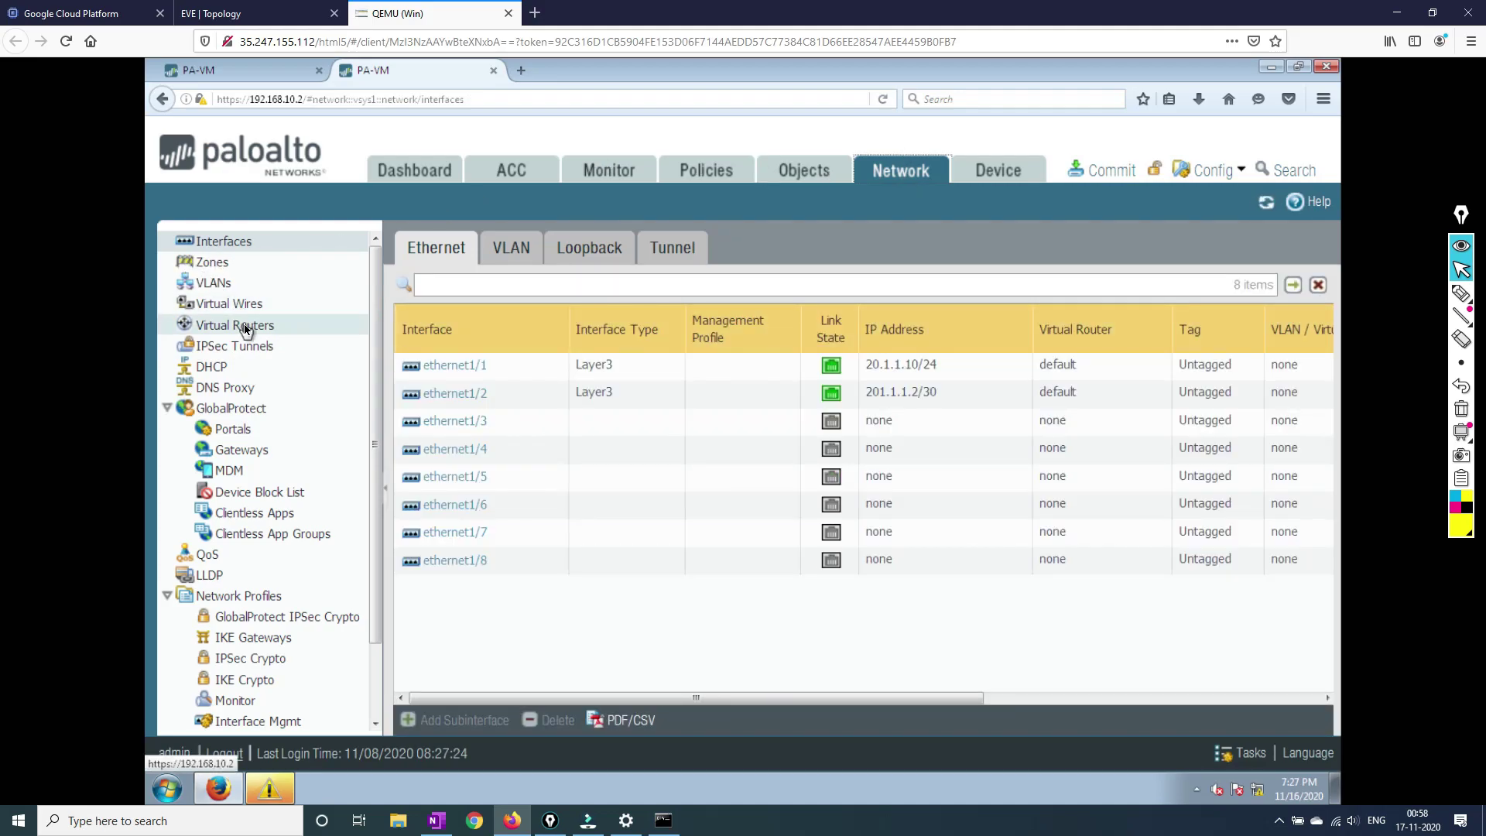
{"action": "left_click", "coordinate": [245, 329]}
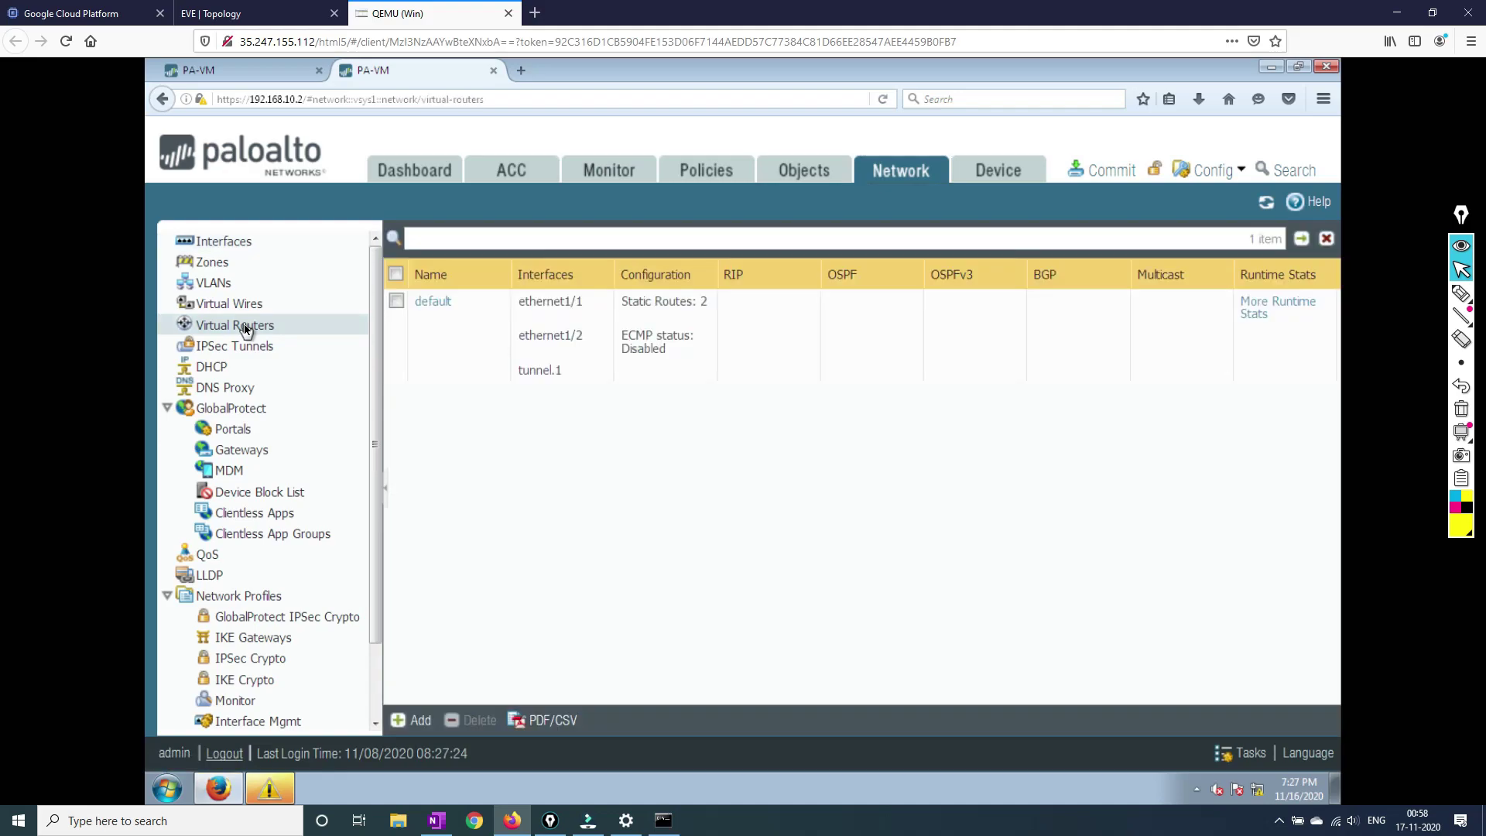
{"action": "left_click", "coordinate": [424, 302]}
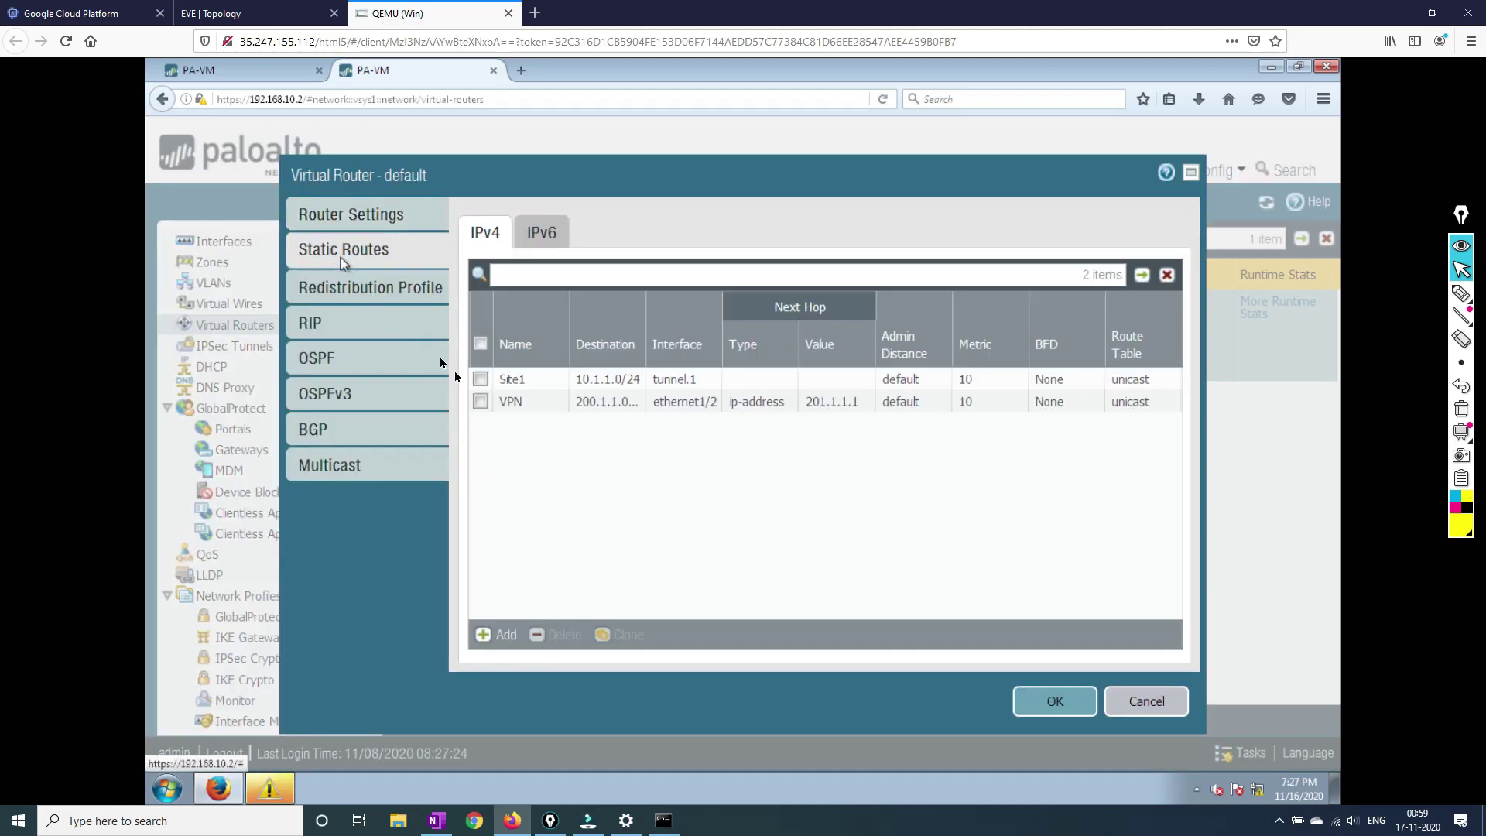
{"action": "left_click", "coordinate": [512, 402]}
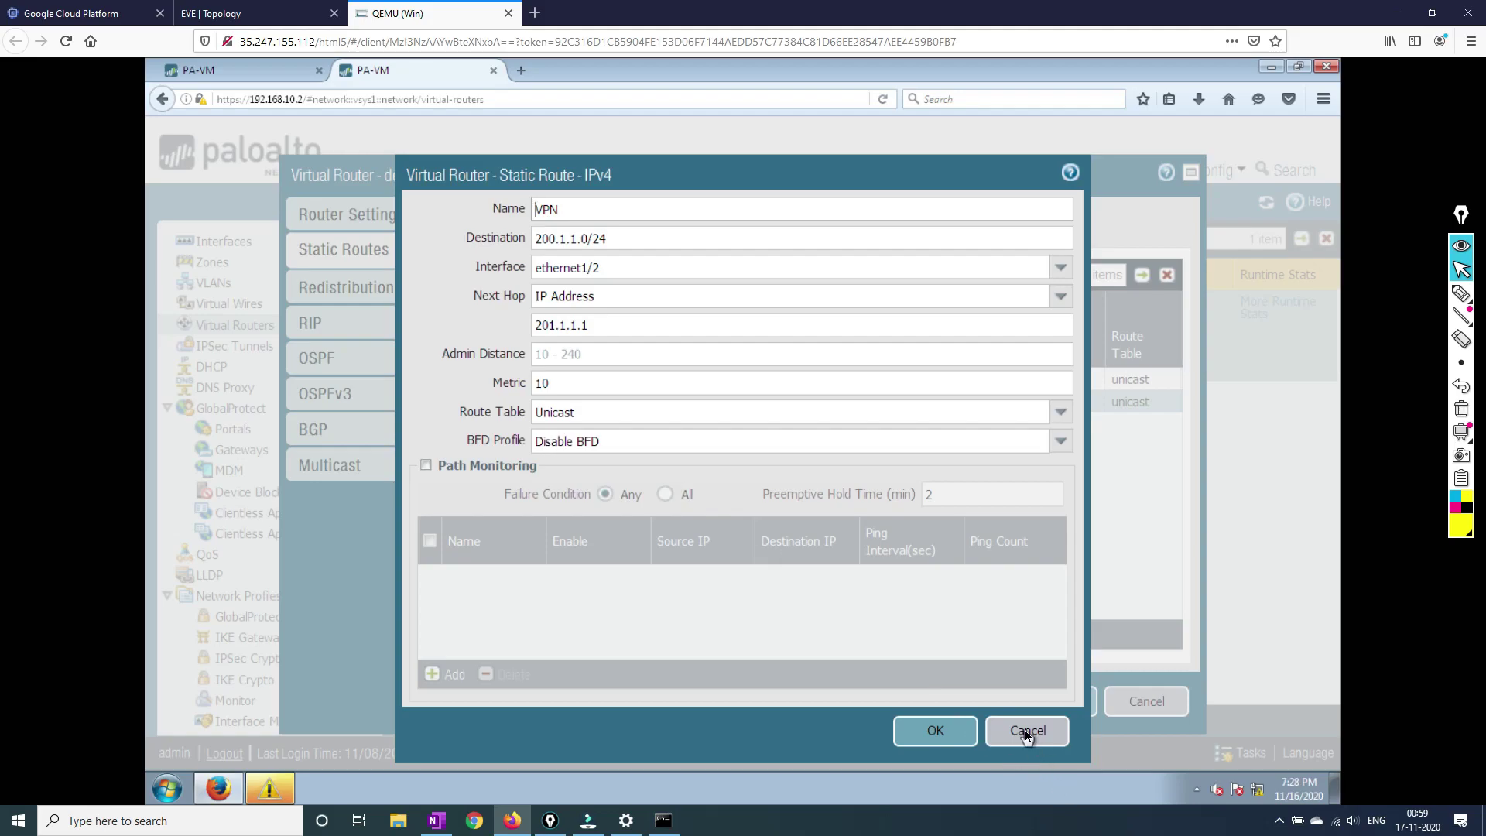
{"action": "left_click", "coordinate": [1027, 731]}
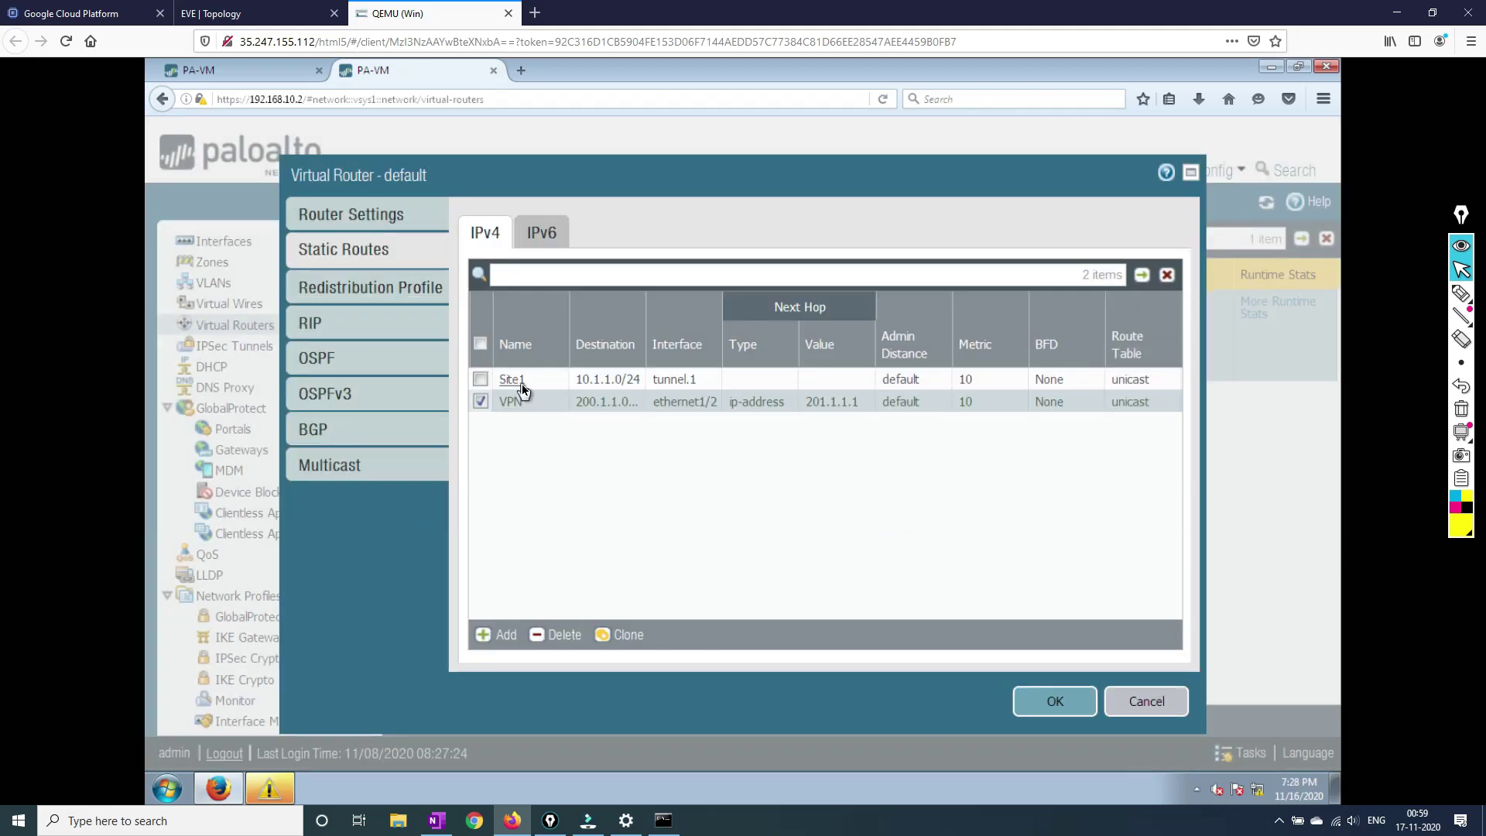
{"action": "left_click", "coordinate": [521, 384]}
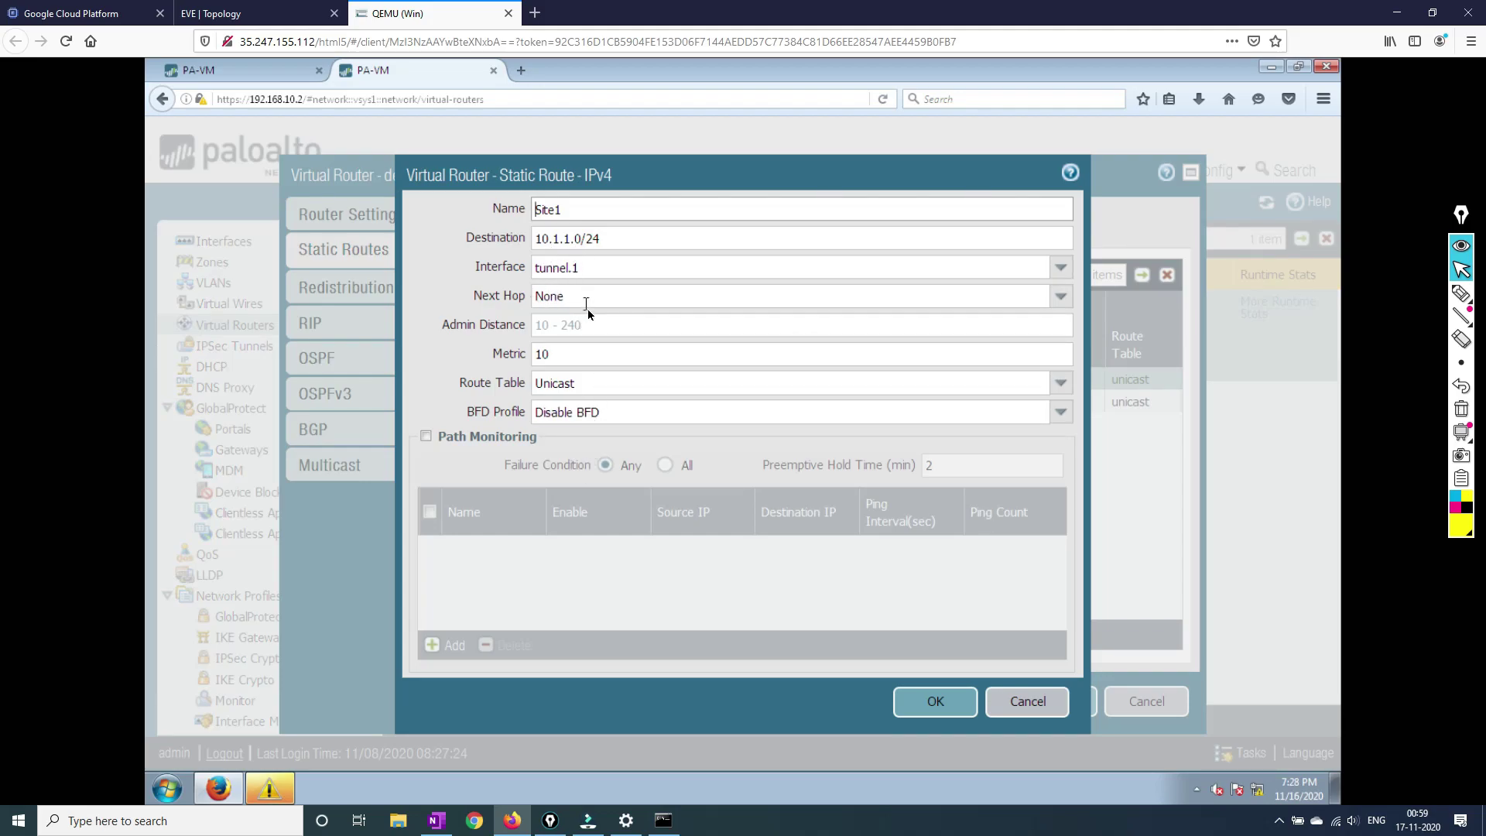
{"action": "left_click", "coordinate": [1022, 708]}
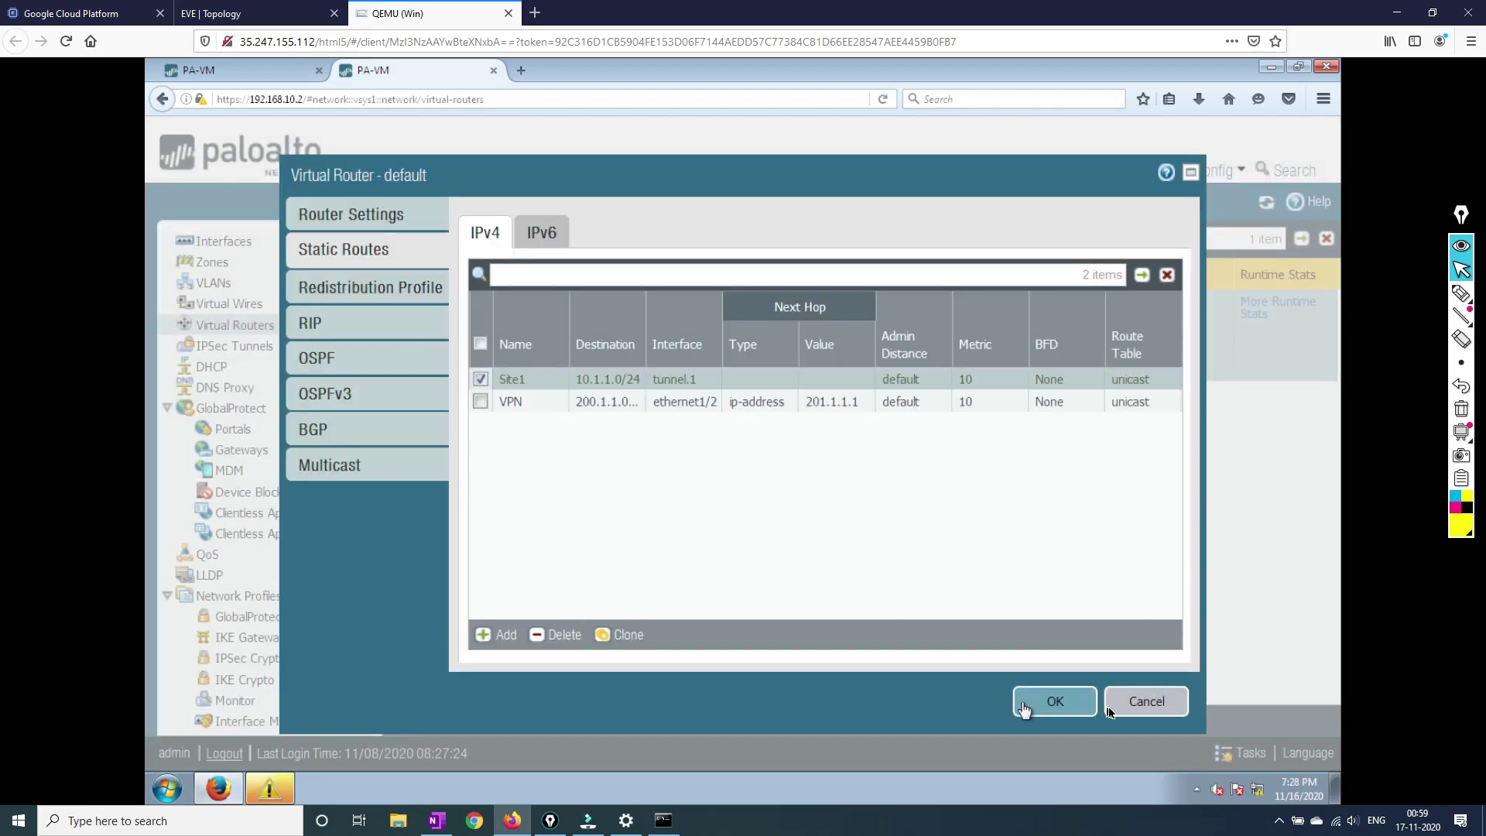
Cancel the default virtual router dialog and commit all pending changes on the firewall.
{"action": "left_click", "coordinate": [1140, 714]}
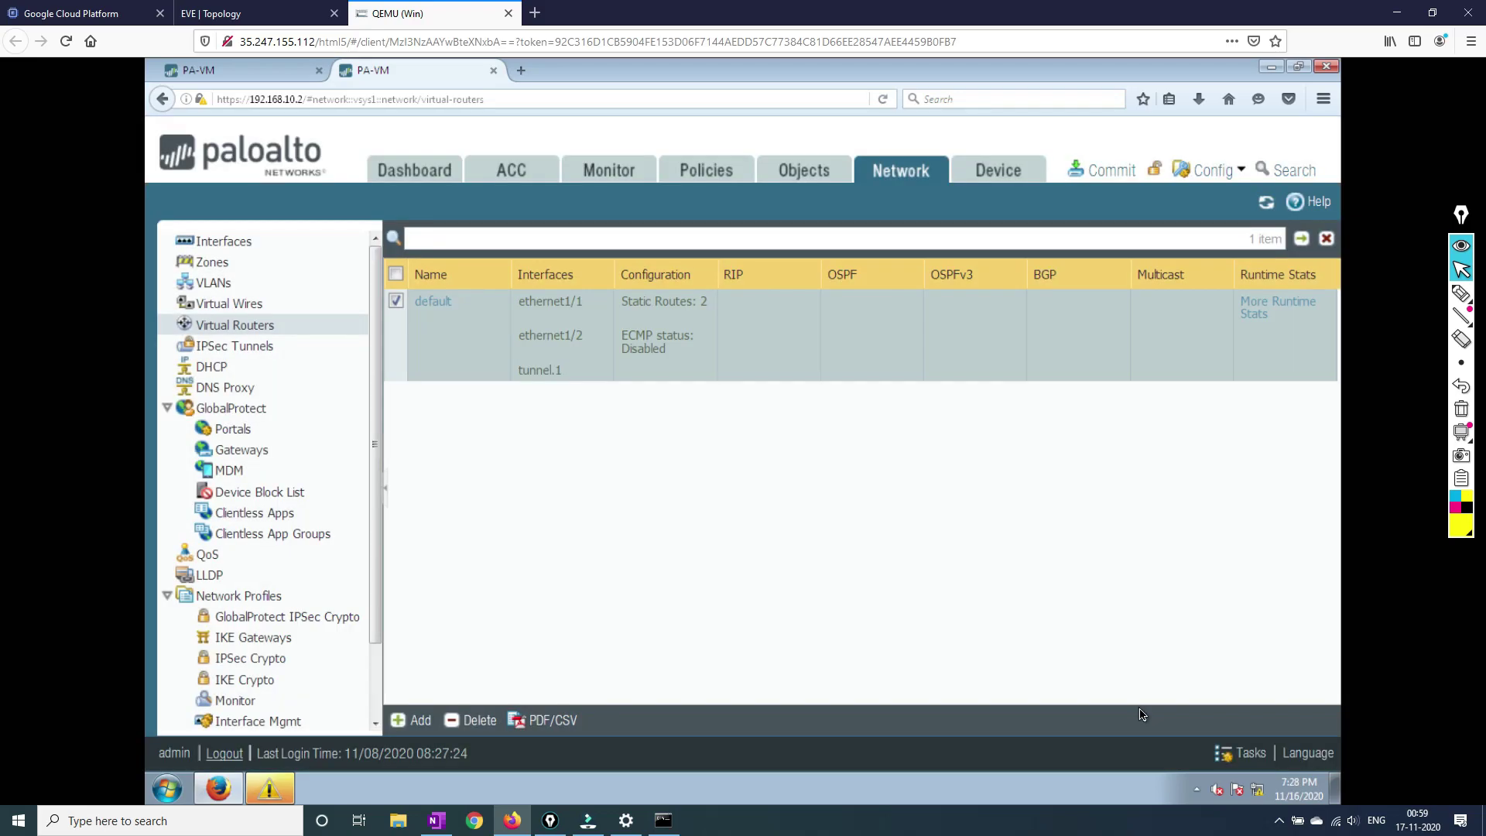
{"action": "left_click", "coordinate": [1105, 170]}
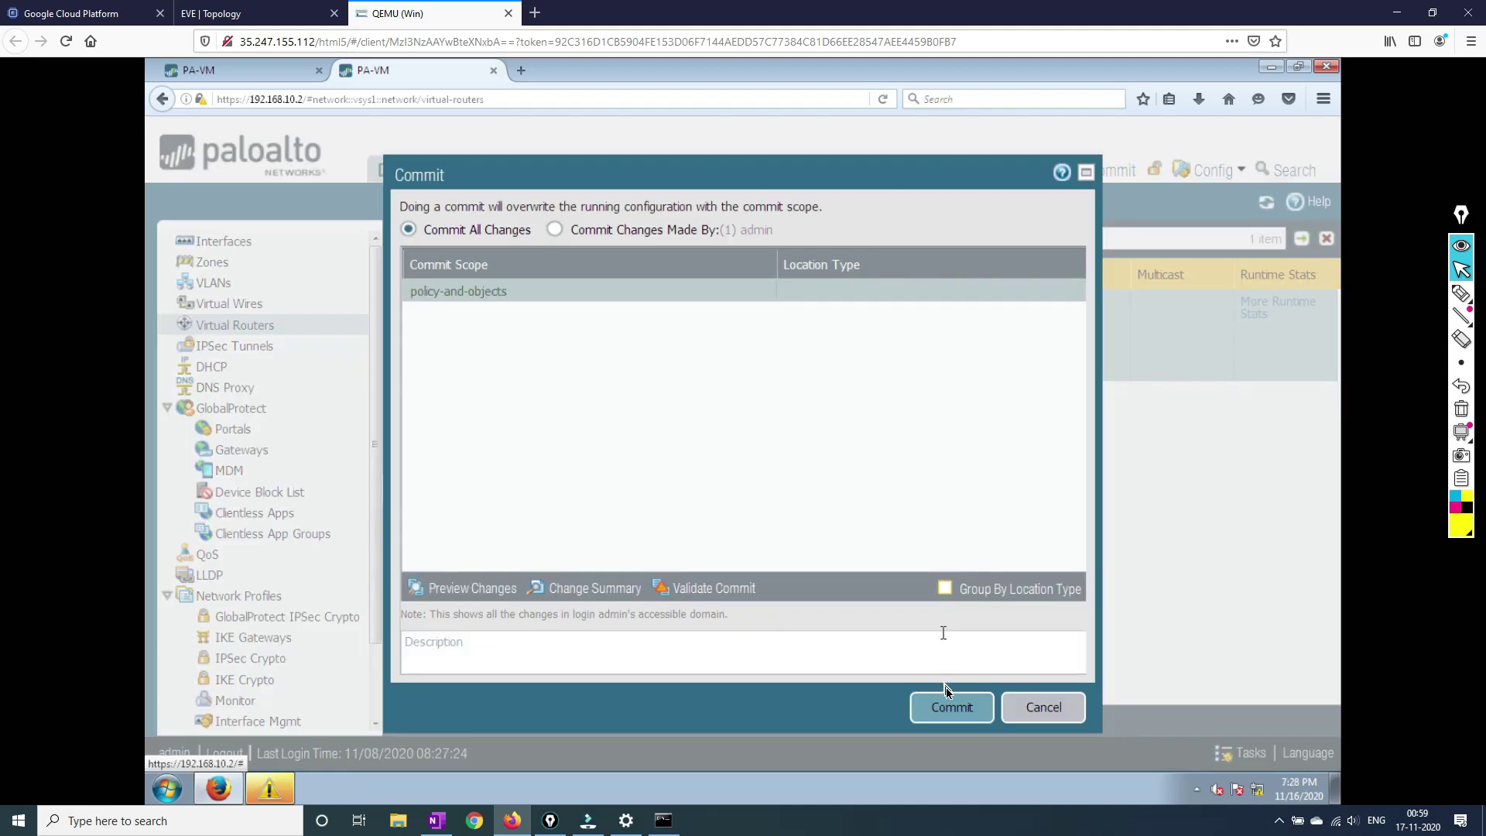
{"action": "left_click", "coordinate": [898, 706]}
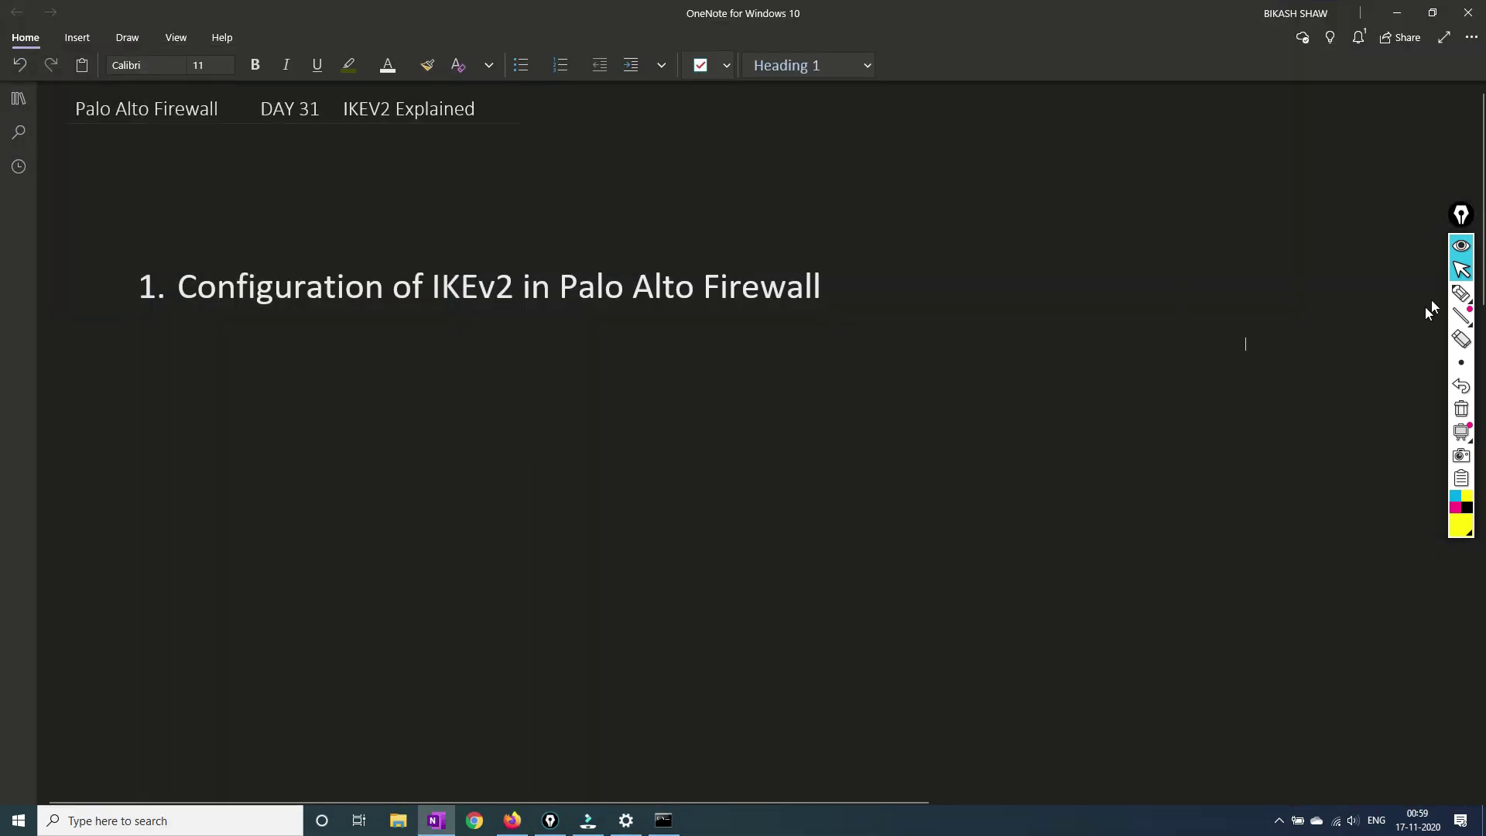
Handwrite "Configure Policy" and "Peer — Peer" in yellow under the IKEv2 heading on the OneNote page.
{"action": "left_click", "coordinate": [1460, 292]}
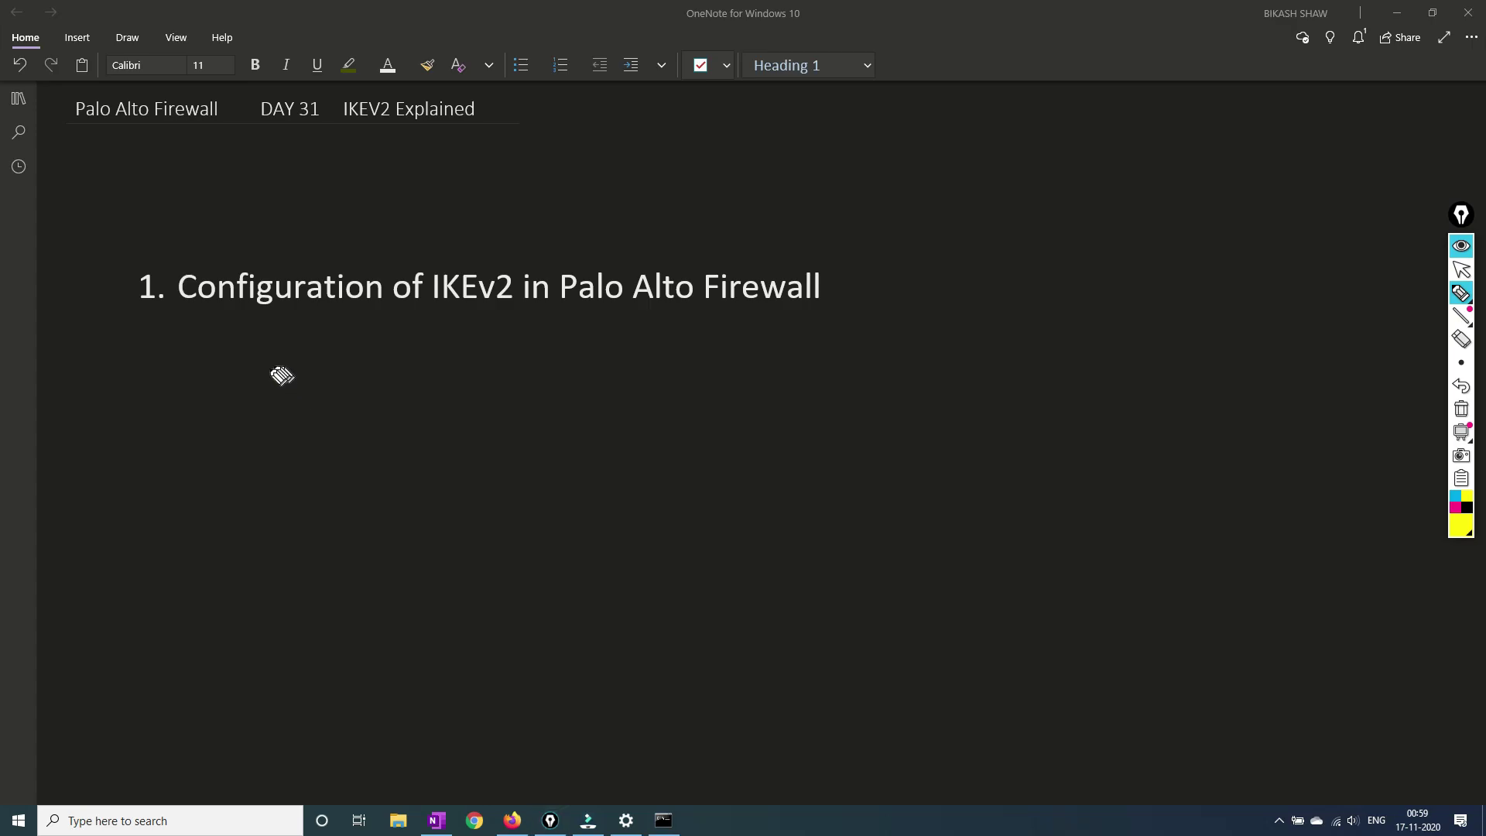
{"action": "mouse_move", "coordinate": [280, 367]}
{"action": "left_mouse_down"}
{"action": "mouse_move", "coordinate": [313, 412]}
{"action": "mouse_move", "coordinate": [352, 368]}
{"action": "mouse_move", "coordinate": [374, 404]}
{"action": "mouse_move", "coordinate": [441, 377]}
{"action": "left_mouse_up"}
{"action": "mouse_move", "coordinate": [522, 332]}
{"action": "left_mouse_down"}
{"action": "mouse_move", "coordinate": [550, 374]}
{"action": "mouse_move", "coordinate": [619, 350]}
{"action": "mouse_move", "coordinate": [627, 383]}
{"action": "left_mouse_up"}
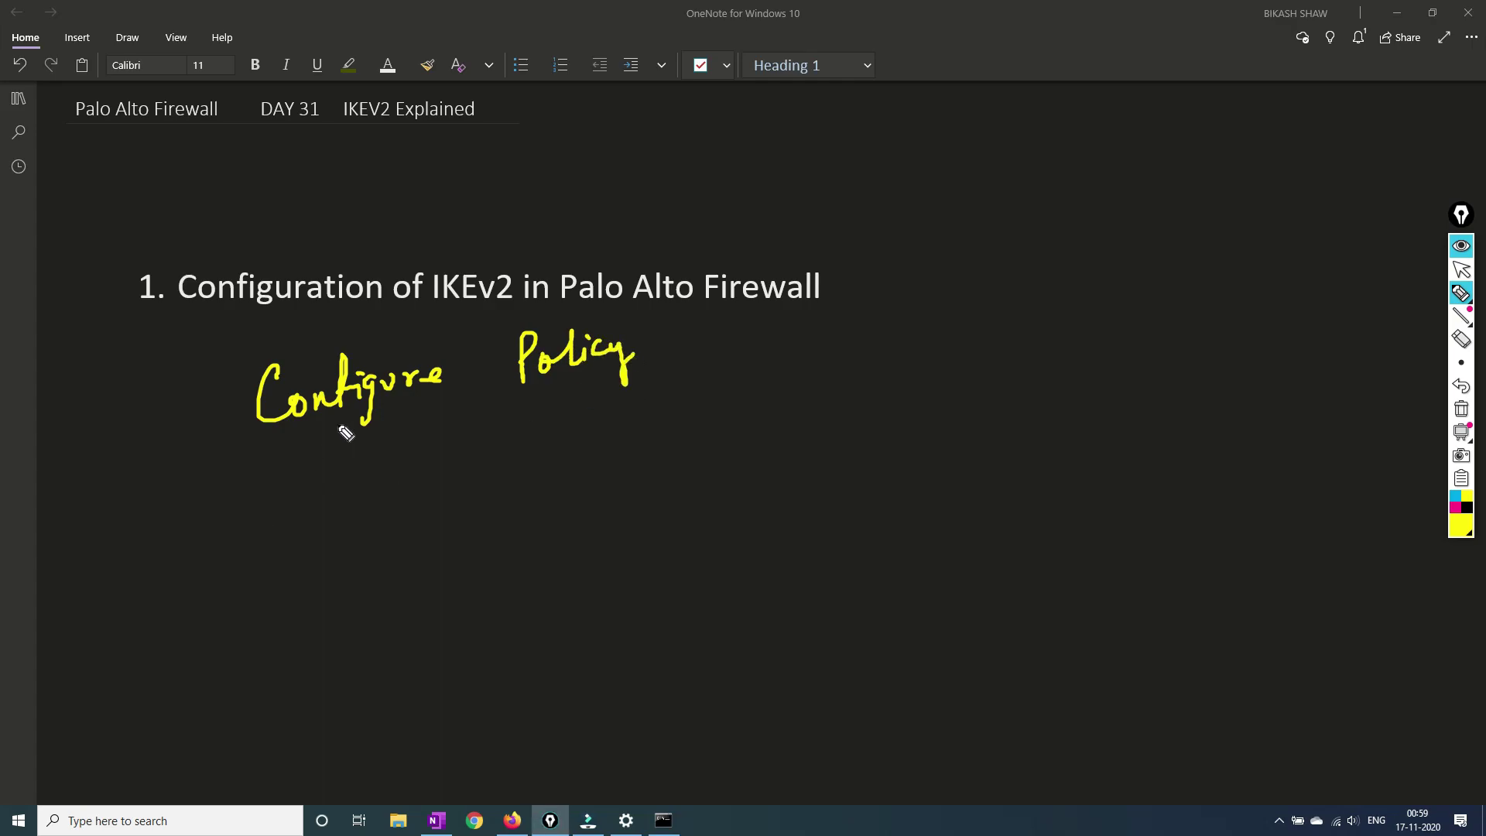
{"action": "left_click_drag", "start_coordinate": [325, 455], "coordinate": [333, 513]}
{"action": "mouse_move", "coordinate": [323, 458]}
{"action": "left_mouse_down"}
{"action": "mouse_move", "coordinate": [344, 487]}
{"action": "mouse_move", "coordinate": [481, 443]}
{"action": "mouse_move", "coordinate": [524, 462]}
{"action": "left_mouse_up"}
{"action": "mouse_move", "coordinate": [518, 426]}
{"action": "left_mouse_down"}
{"action": "mouse_move", "coordinate": [565, 435]}
{"action": "mouse_move", "coordinate": [598, 414]}
{"action": "left_mouse_up"}
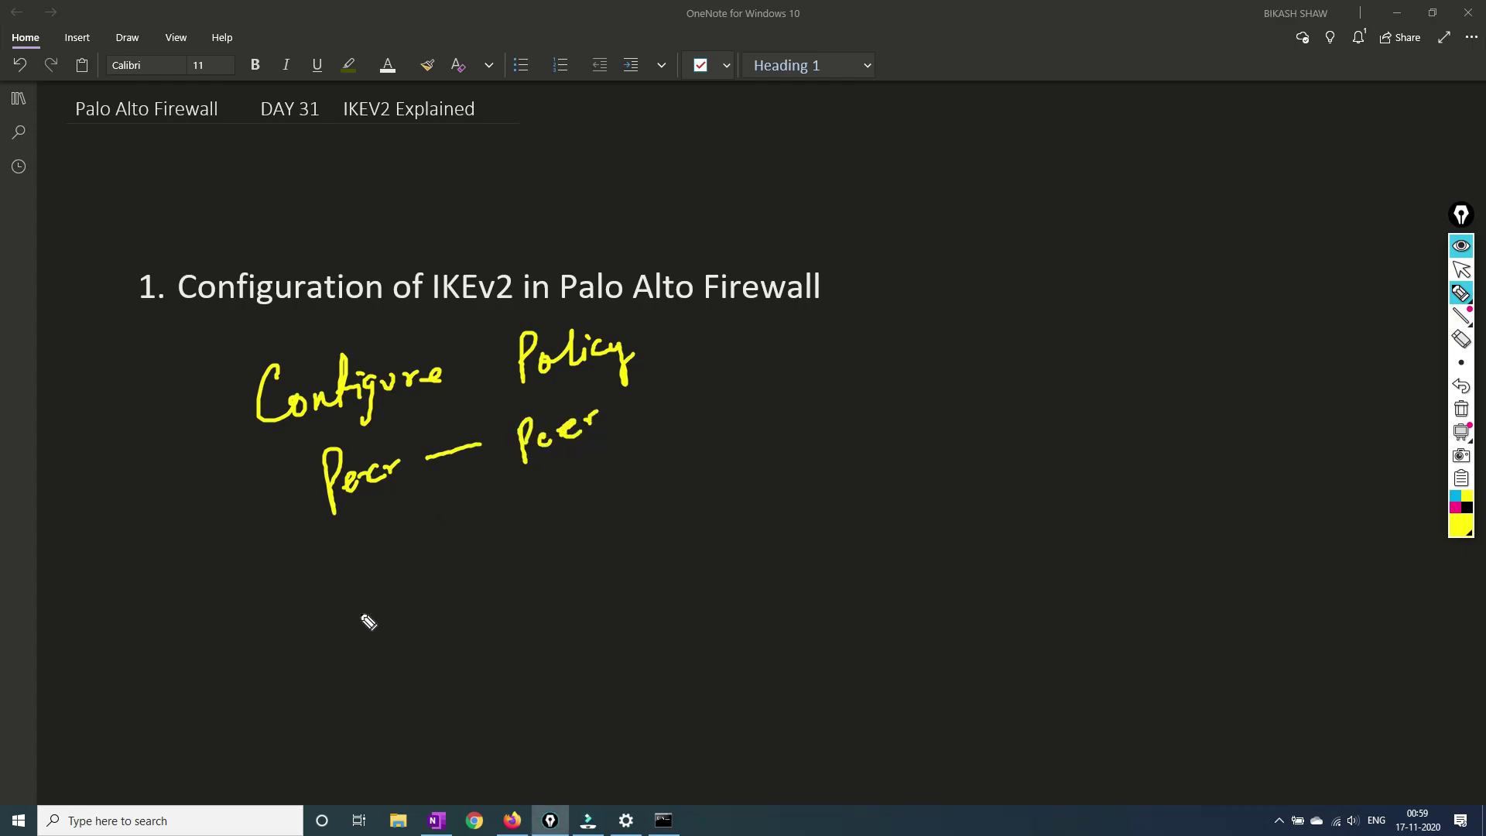
Handwrite "Private Site1" with an arrow pointing to "Private Site2" below the peer line.
{"action": "mouse_move", "coordinate": [333, 561]}
{"action": "left_mouse_down"}
{"action": "mouse_move", "coordinate": [329, 611]}
{"action": "mouse_move", "coordinate": [342, 560]}
{"action": "left_mouse_up"}
{"action": "mouse_move", "coordinate": [342, 590]}
{"action": "left_mouse_down"}
{"action": "mouse_move", "coordinate": [358, 575]}
{"action": "mouse_move", "coordinate": [366, 595]}
{"action": "mouse_move", "coordinate": [404, 568]}
{"action": "left_mouse_up"}
{"action": "left_click_drag", "start_coordinate": [404, 567], "coordinate": [417, 569]}
{"action": "left_click_drag", "start_coordinate": [411, 555], "coordinate": [486, 551]}
{"action": "mouse_move", "coordinate": [491, 539]}
{"action": "left_mouse_down"}
{"action": "mouse_move", "coordinate": [572, 514]}
{"action": "mouse_move", "coordinate": [627, 521]}
{"action": "left_mouse_up"}
{"action": "left_click", "coordinate": [522, 533]}
{"action": "mouse_move", "coordinate": [706, 439]}
{"action": "left_mouse_down"}
{"action": "mouse_move", "coordinate": [746, 474]}
{"action": "mouse_move", "coordinate": [866, 427]}
{"action": "mouse_move", "coordinate": [893, 396]}
{"action": "mouse_move", "coordinate": [954, 397]}
{"action": "left_mouse_up"}
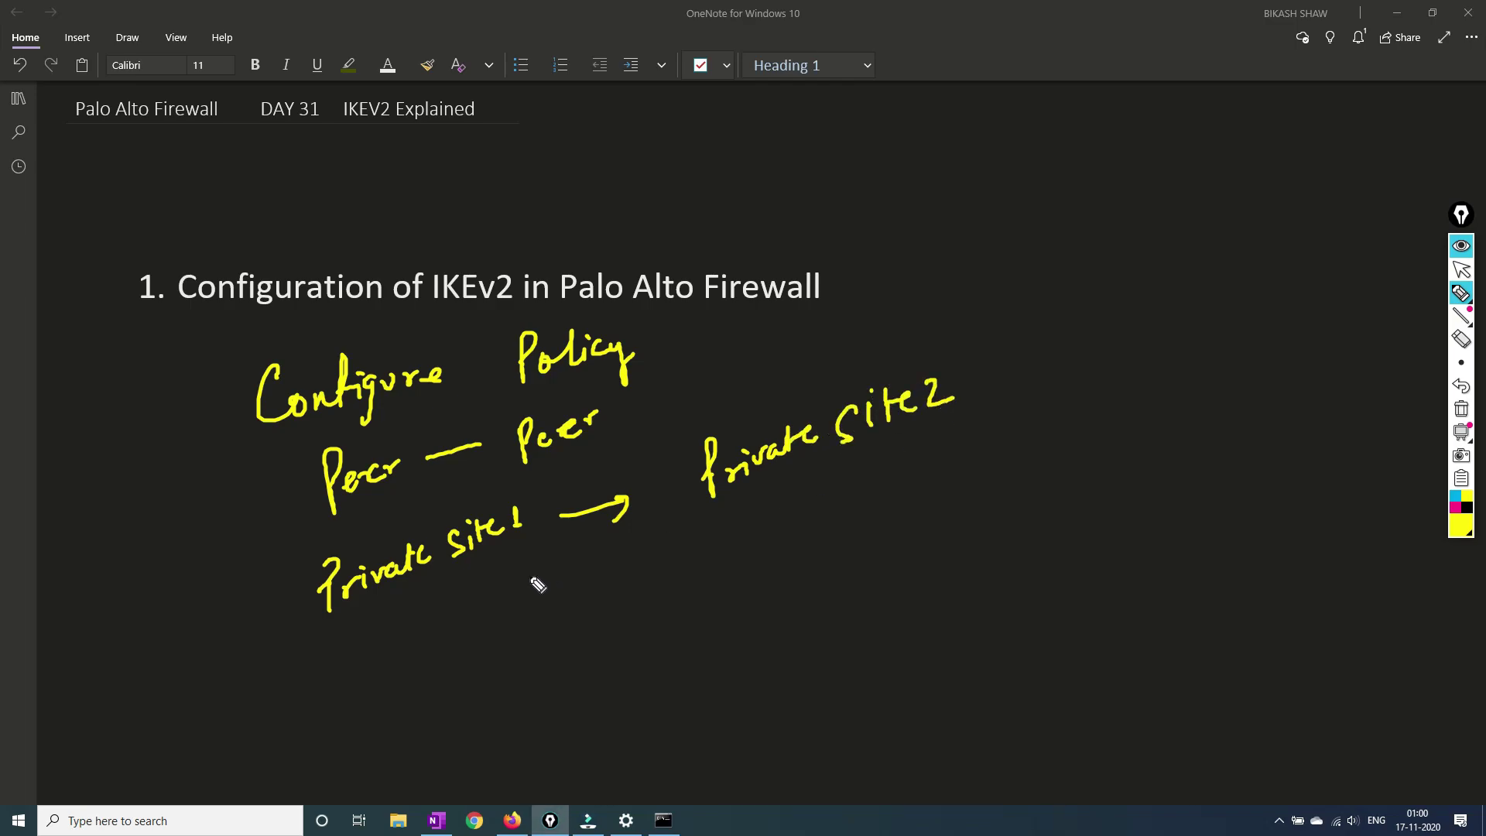
Draw curved yellow arrows linking Private Site1 and Private Site2 to show traffic in both directions.
{"action": "left_click", "coordinate": [780, 486]}
{"action": "left_click_drag", "start_coordinate": [780, 486], "coordinate": [460, 589]}
{"action": "mouse_move", "coordinate": [434, 610]}
{"action": "left_mouse_down"}
{"action": "mouse_move", "coordinate": [437, 630]}
{"action": "mouse_move", "coordinate": [643, 655]}
{"action": "mouse_move", "coordinate": [838, 541]}
{"action": "mouse_move", "coordinate": [810, 561]}
{"action": "mouse_move", "coordinate": [847, 554]}
{"action": "left_mouse_up"}
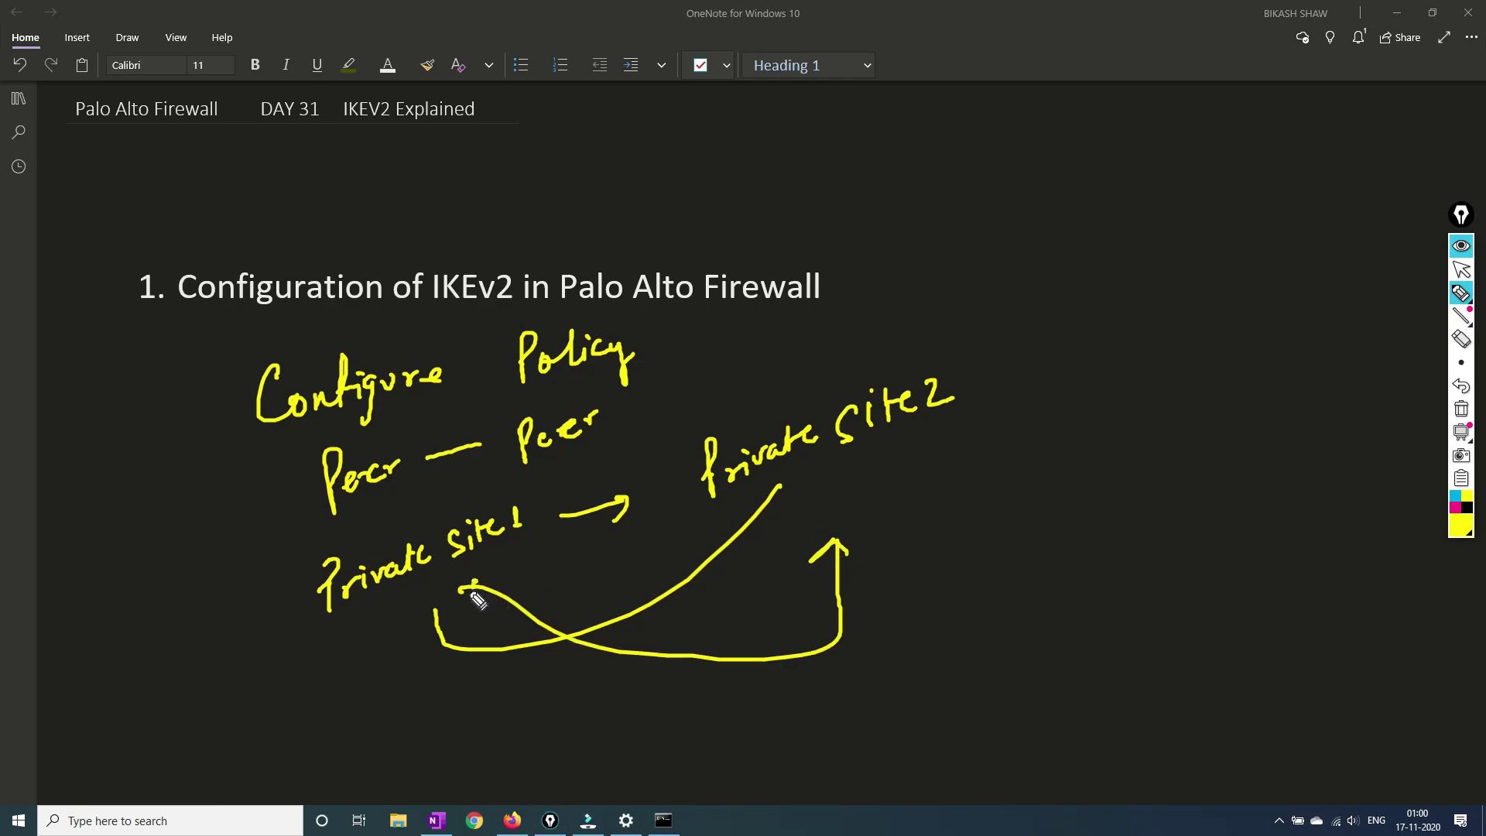
{"action": "left_click_drag", "start_coordinate": [462, 592], "coordinate": [495, 567]}
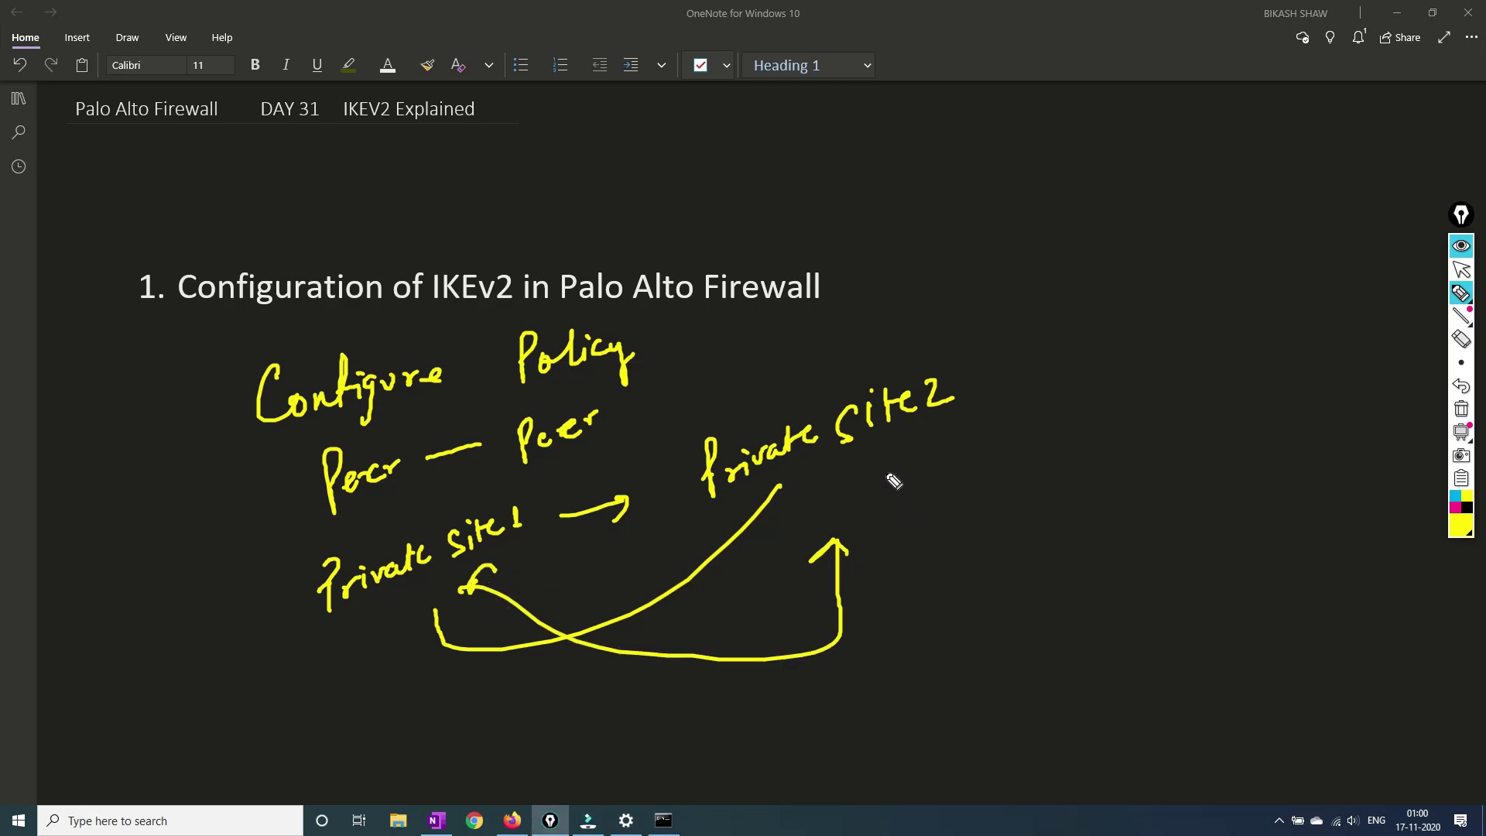
{"action": "mouse_move", "coordinate": [887, 473]}
{"action": "left_mouse_down"}
{"action": "mouse_move", "coordinate": [824, 512]}
{"action": "mouse_move", "coordinate": [545, 600]}
{"action": "mouse_move", "coordinate": [573, 605]}
{"action": "left_mouse_up"}
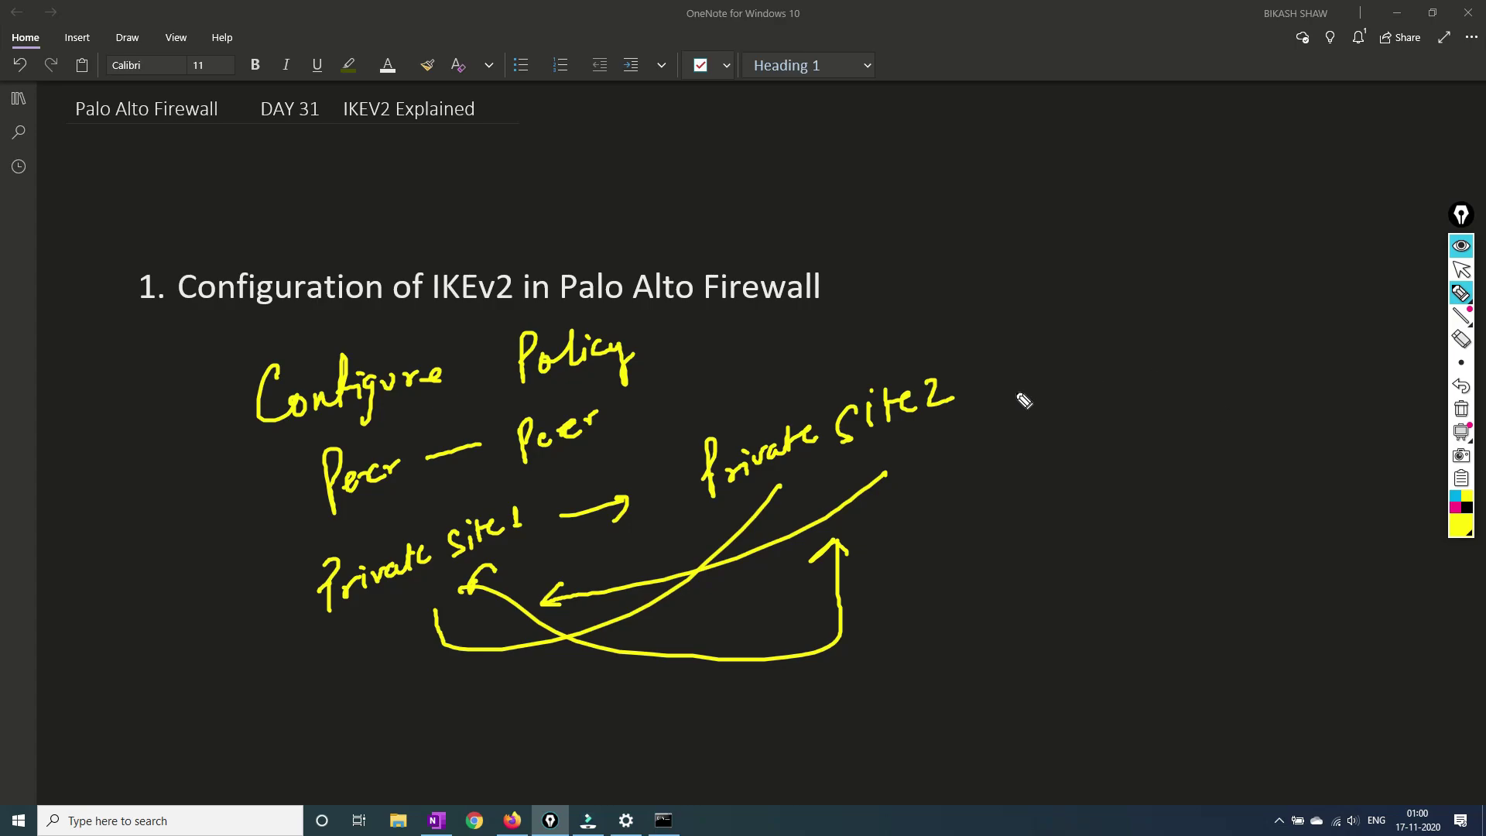
Handwrite "Configure Static Route via tunnel interface" in yellow below the site arrows.
{"action": "mouse_move", "coordinate": [528, 735]}
{"action": "left_mouse_down"}
{"action": "mouse_move", "coordinate": [546, 754]}
{"action": "mouse_move", "coordinate": [580, 706]}
{"action": "mouse_move", "coordinate": [606, 708]}
{"action": "mouse_move", "coordinate": [617, 728]}
{"action": "mouse_move", "coordinate": [713, 711]}
{"action": "left_mouse_up"}
{"action": "mouse_move", "coordinate": [741, 675]}
{"action": "left_mouse_down"}
{"action": "mouse_move", "coordinate": [744, 696]}
{"action": "mouse_move", "coordinate": [842, 653]}
{"action": "mouse_move", "coordinate": [834, 667]}
{"action": "left_mouse_up"}
{"action": "mouse_move", "coordinate": [905, 577]}
{"action": "left_mouse_down"}
{"action": "mouse_move", "coordinate": [899, 650]}
{"action": "mouse_move", "coordinate": [962, 616]}
{"action": "mouse_move", "coordinate": [989, 581]}
{"action": "left_mouse_up"}
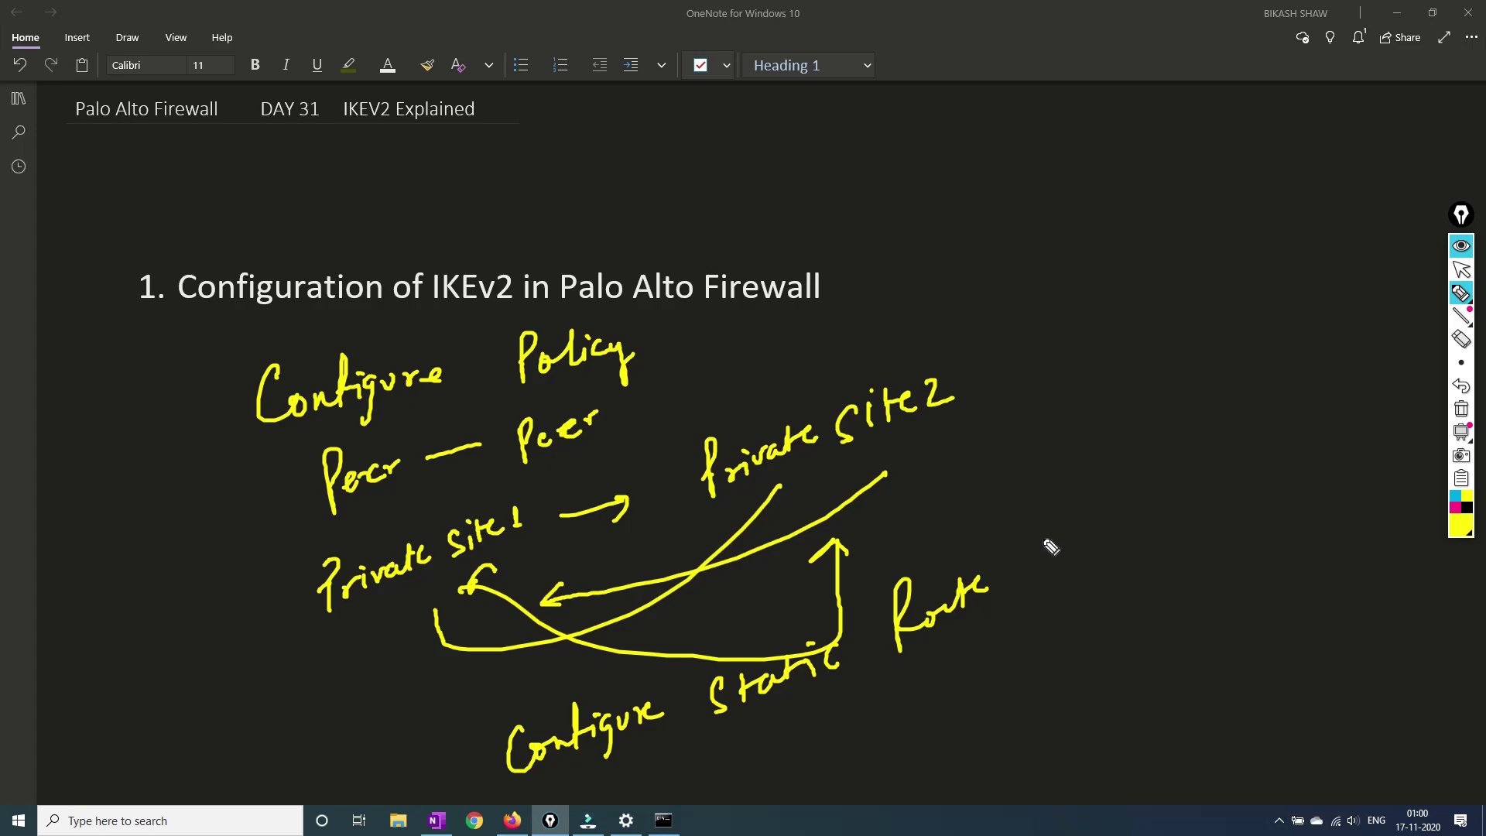
{"action": "mouse_move", "coordinate": [1041, 527]}
{"action": "left_mouse_down"}
{"action": "mouse_move", "coordinate": [1046, 555]}
{"action": "mouse_move", "coordinate": [1058, 516]}
{"action": "left_mouse_up"}
{"action": "mouse_move", "coordinate": [1072, 515]}
{"action": "left_mouse_down"}
{"action": "mouse_move", "coordinate": [1074, 535]}
{"action": "mouse_move", "coordinate": [1114, 509]}
{"action": "left_mouse_up"}
{"action": "left_click_drag", "start_coordinate": [1160, 447], "coordinate": [1157, 487]}
{"action": "mouse_move", "coordinate": [1145, 469]}
{"action": "left_mouse_down"}
{"action": "mouse_move", "coordinate": [1280, 434]}
{"action": "mouse_move", "coordinate": [1286, 405]}
{"action": "left_mouse_up"}
{"action": "mouse_move", "coordinate": [1305, 388]}
{"action": "left_mouse_down"}
{"action": "mouse_move", "coordinate": [1307, 402]}
{"action": "mouse_move", "coordinate": [1386, 359]}
{"action": "left_mouse_up"}
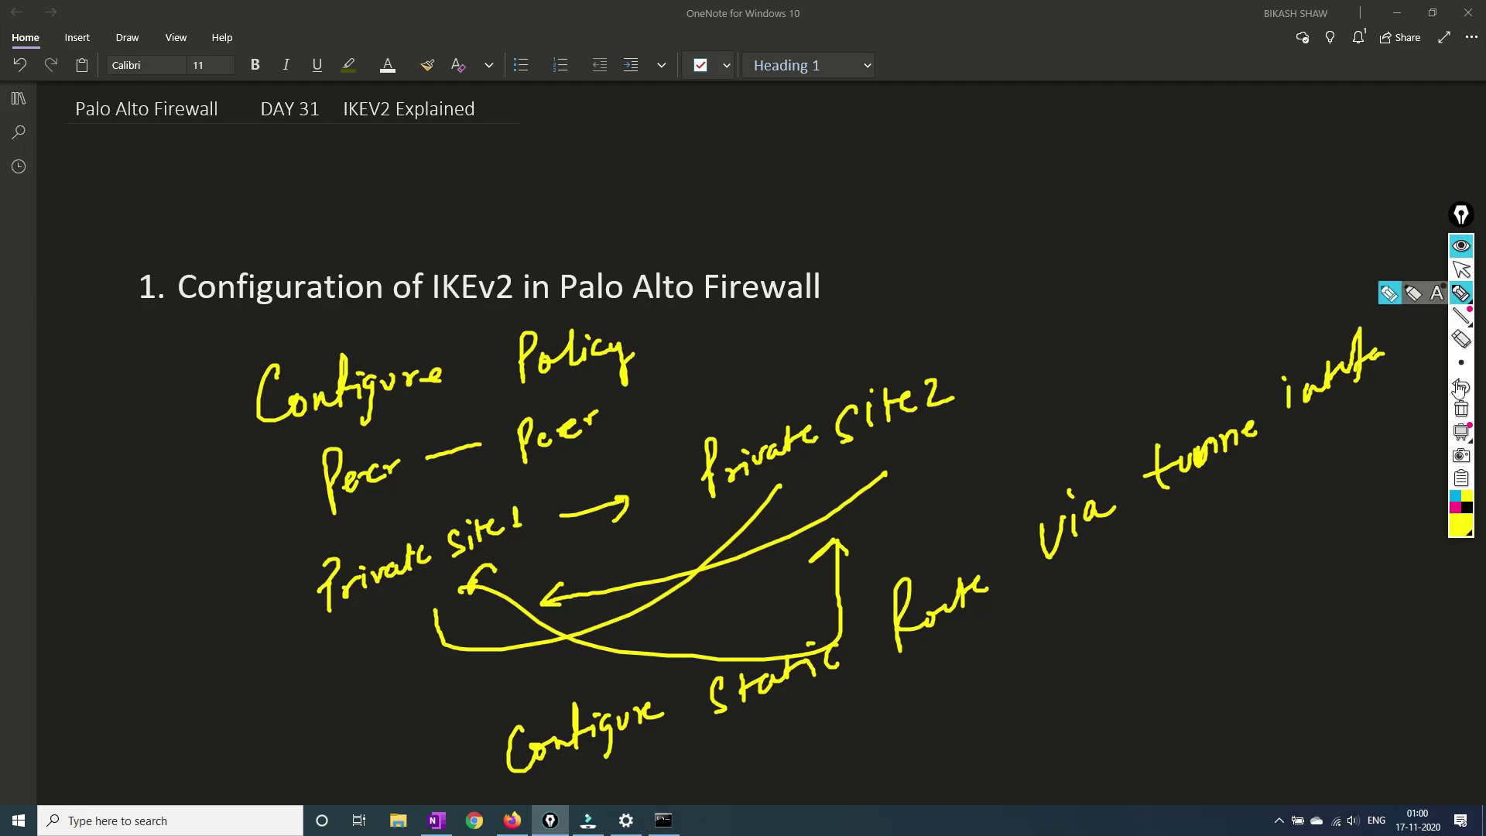
Clear all annotations, return to the firewall page in Firefox and close the commit status.
{"action": "left_click", "coordinate": [1464, 411]}
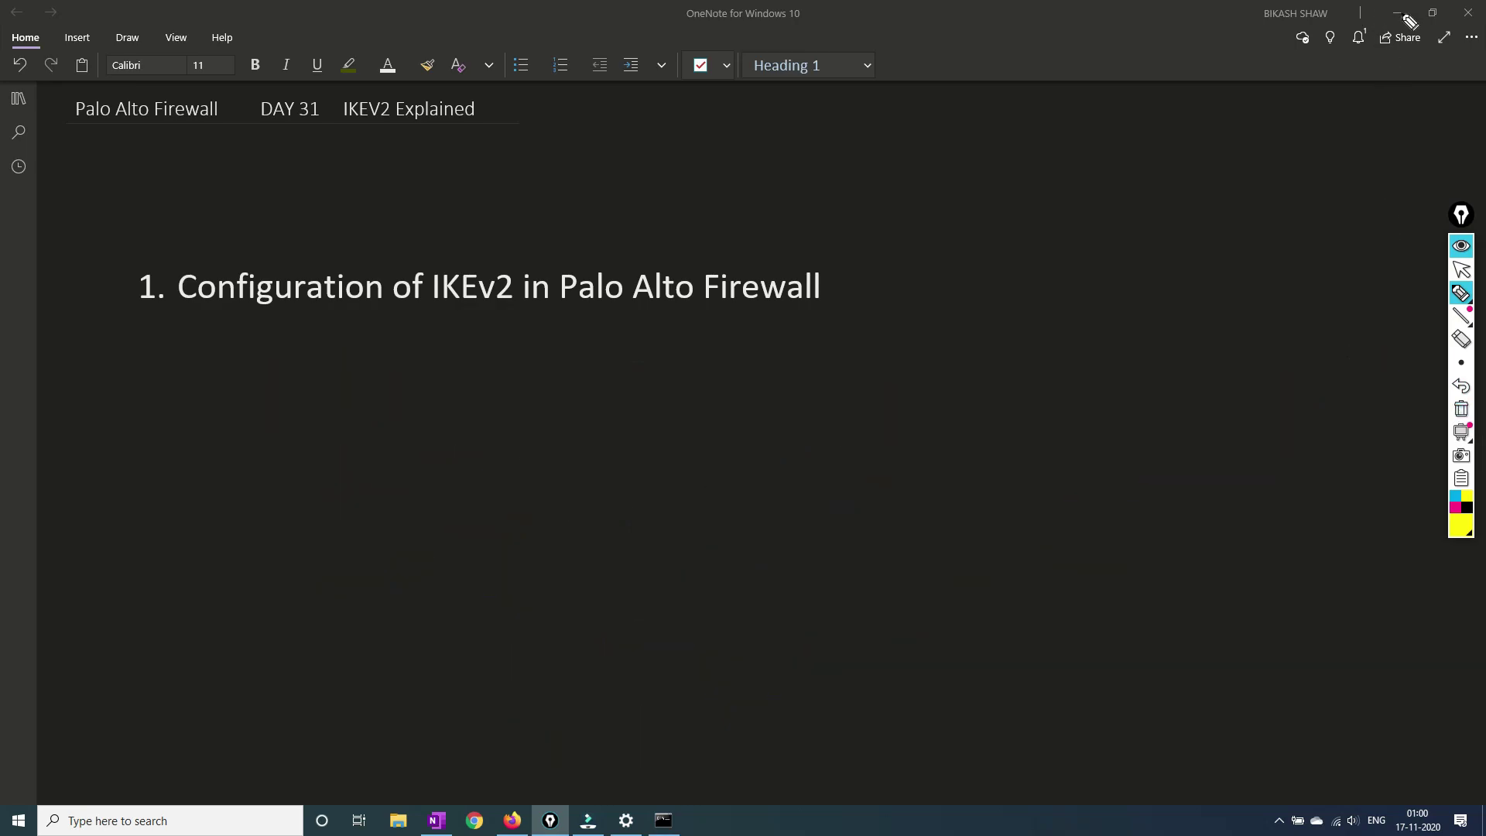
{"action": "left_click", "coordinate": [1461, 268]}
{"action": "left_click", "coordinate": [1397, 13]}
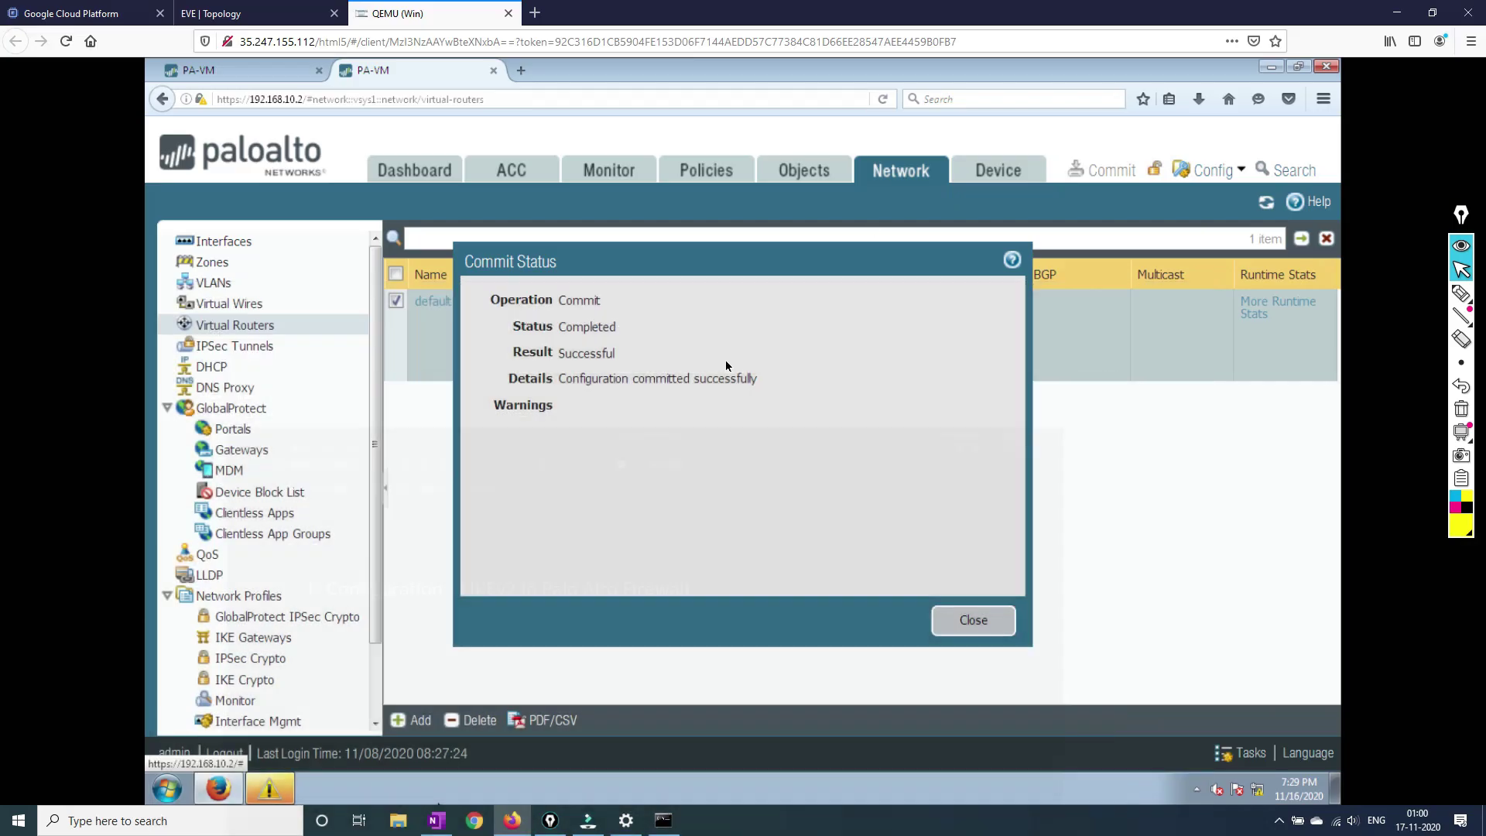
{"action": "left_click", "coordinate": [974, 621]}
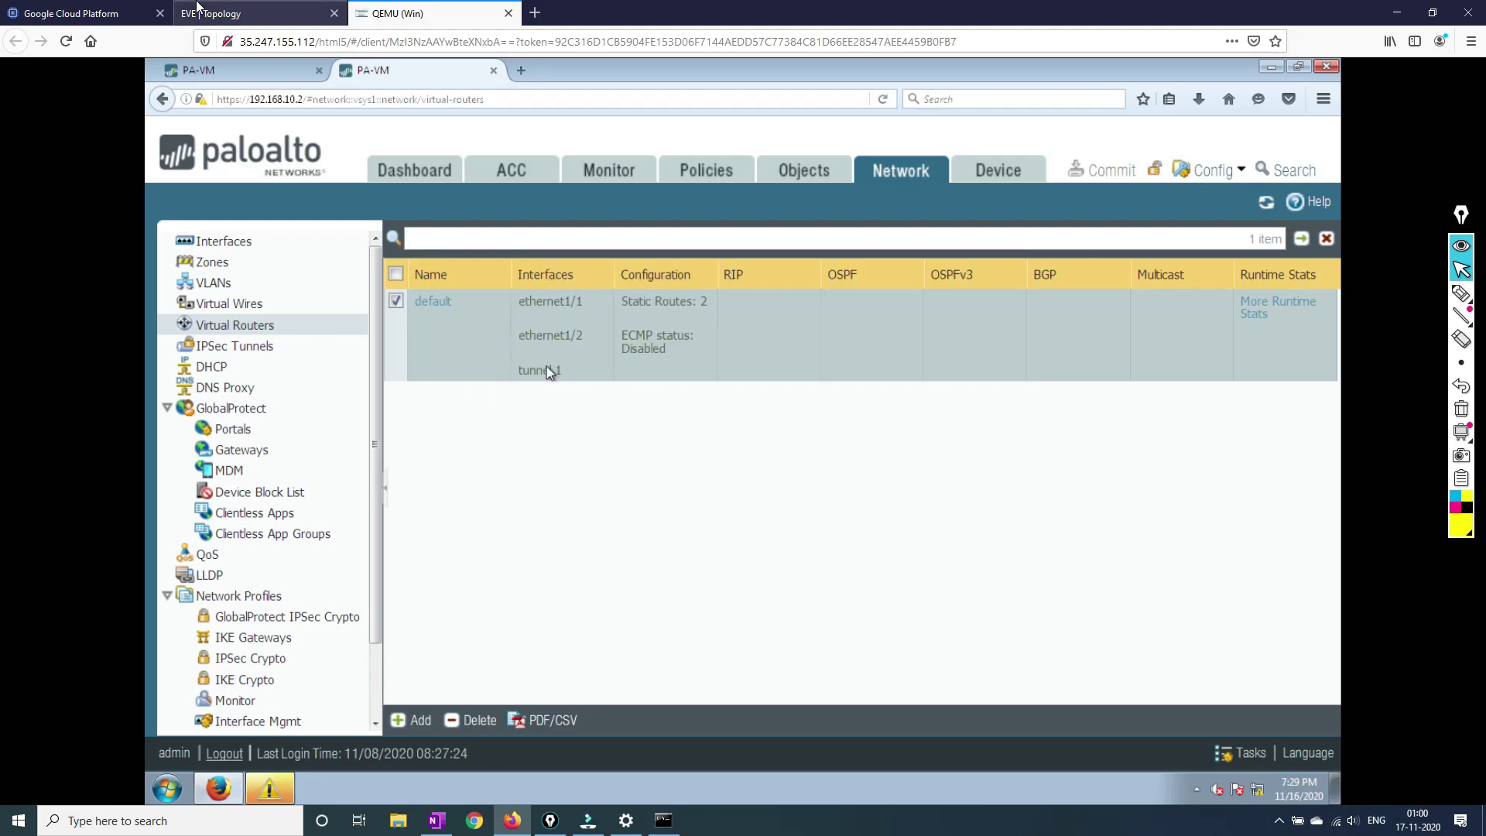
Start a Wireshark capture on PaloAlto1's eth1/2 interface from the EVE topology and bring the capture window to the front.
{"action": "left_click", "coordinate": [244, 13]}
{"action": "right_click", "coordinate": [485, 410]}
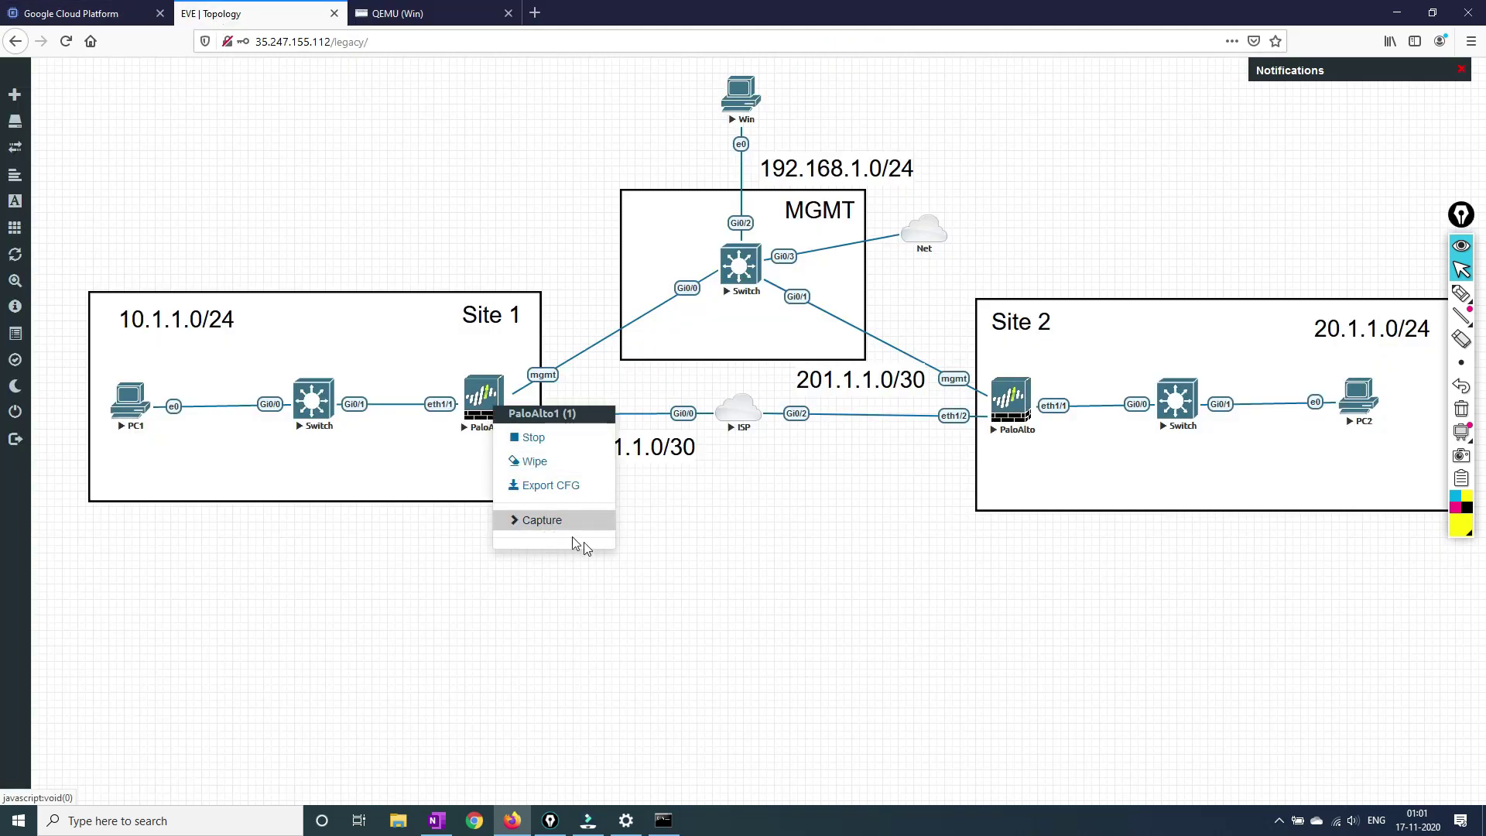
{"action": "left_click", "coordinate": [526, 520]}
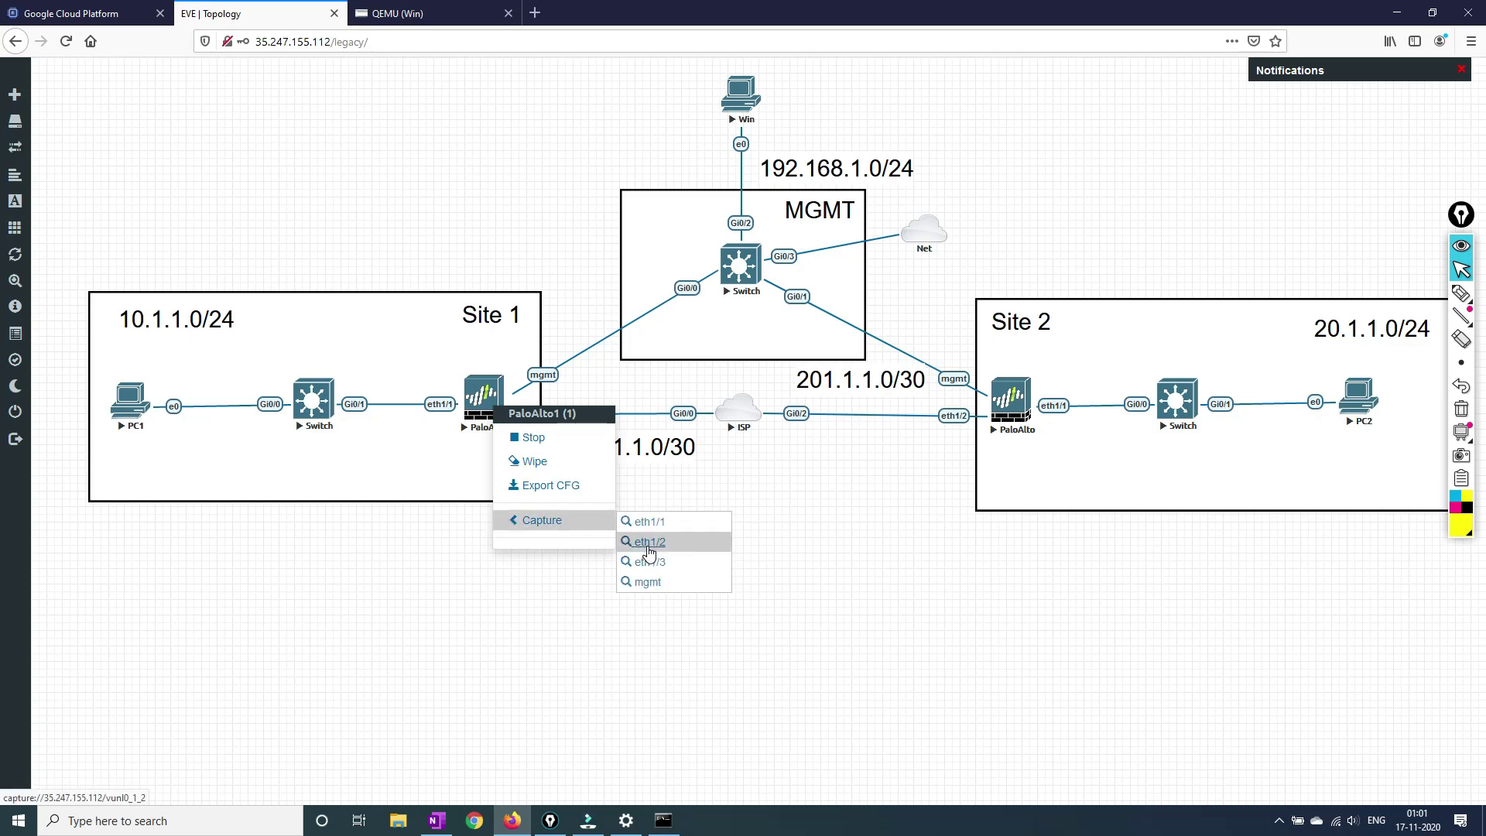
{"action": "left_click", "coordinate": [648, 542]}
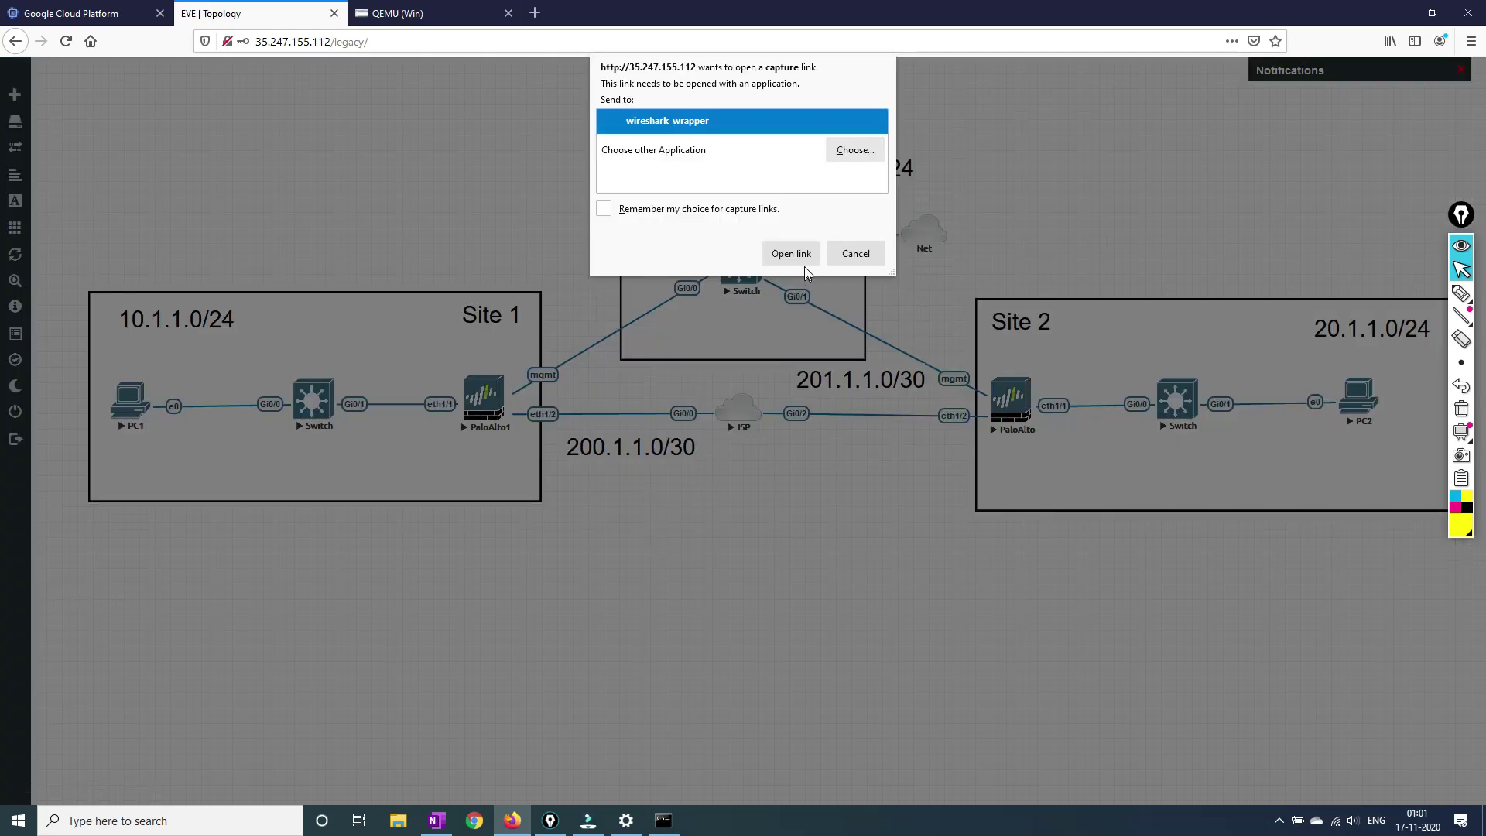
{"action": "left_click", "coordinate": [797, 261]}
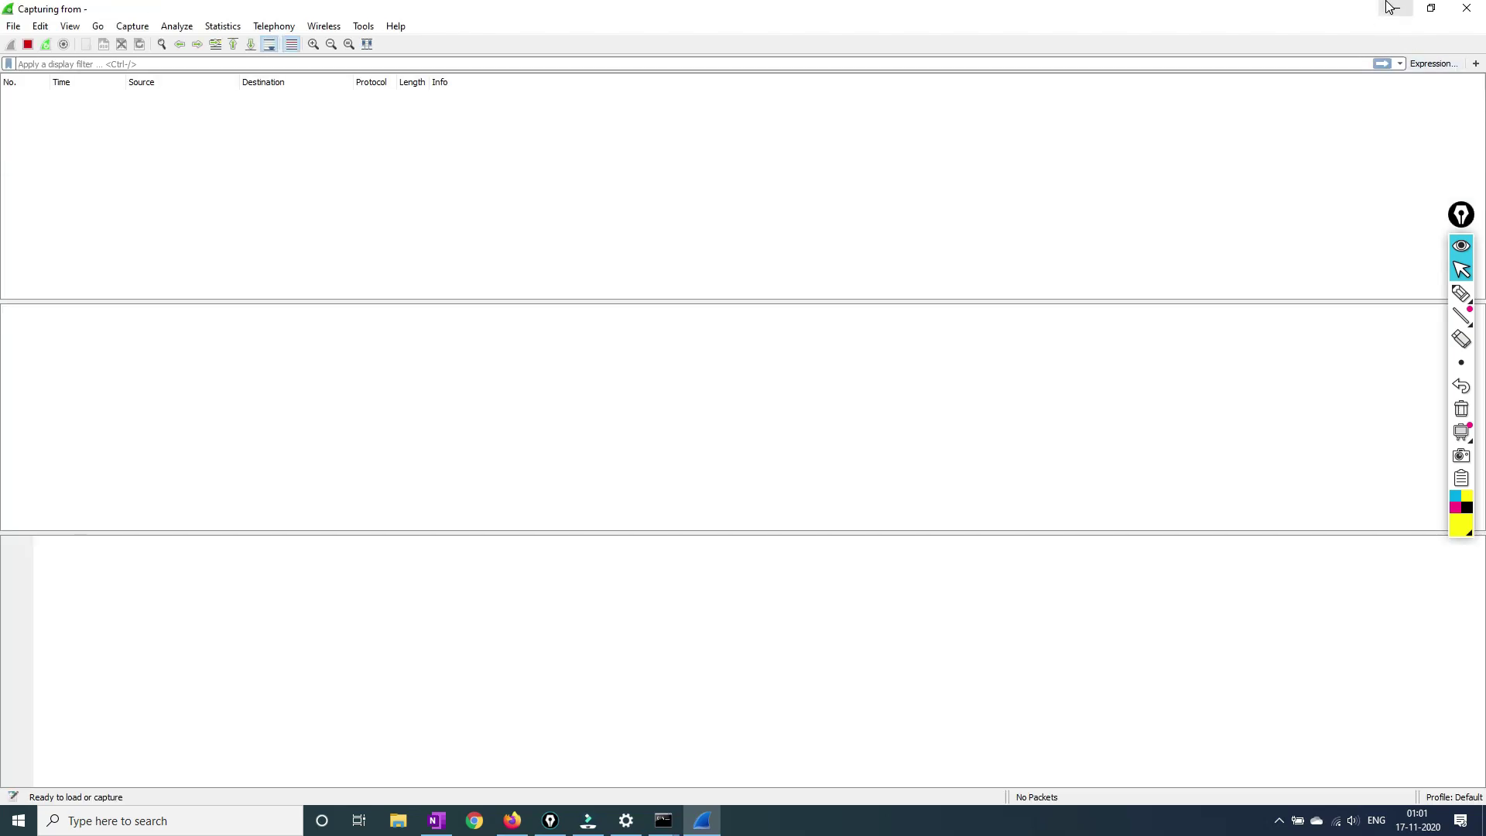
{"action": "left_click", "coordinate": [1390, 8]}
{"action": "left_click", "coordinate": [687, 26]}
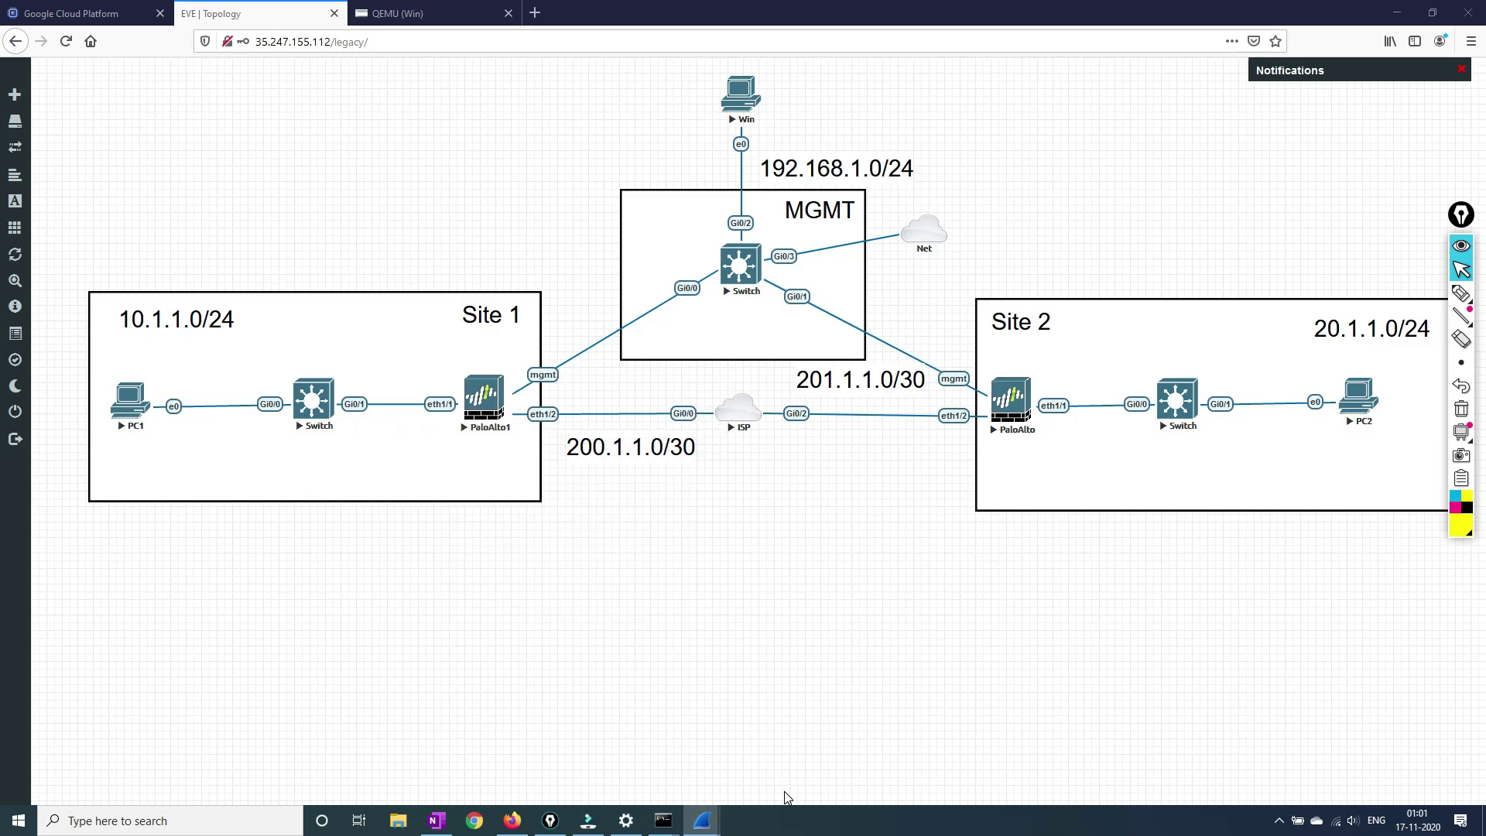
{"action": "mouse_move", "coordinate": [702, 820]}
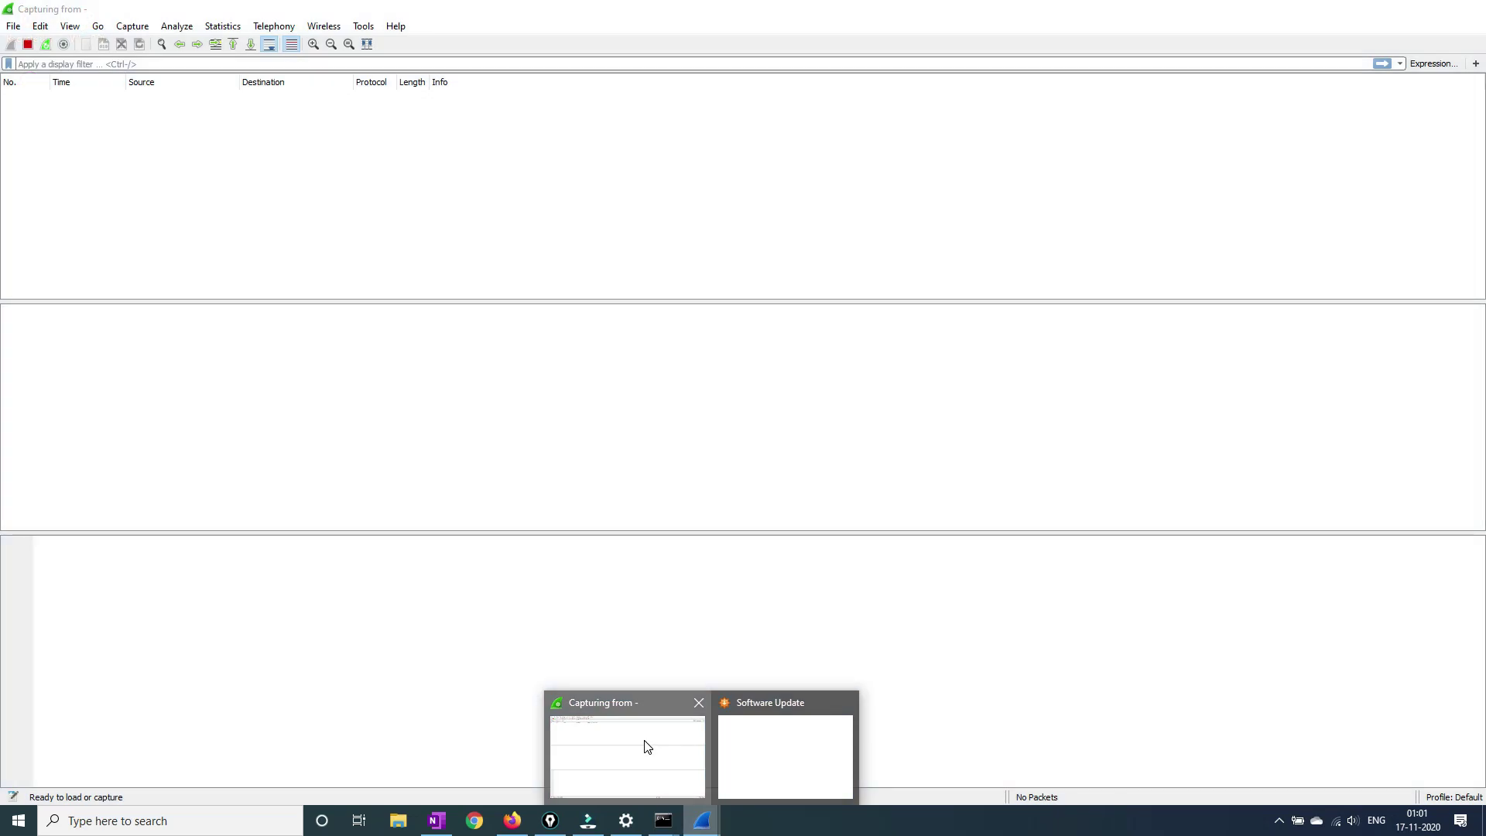
{"action": "left_click", "coordinate": [648, 745]}
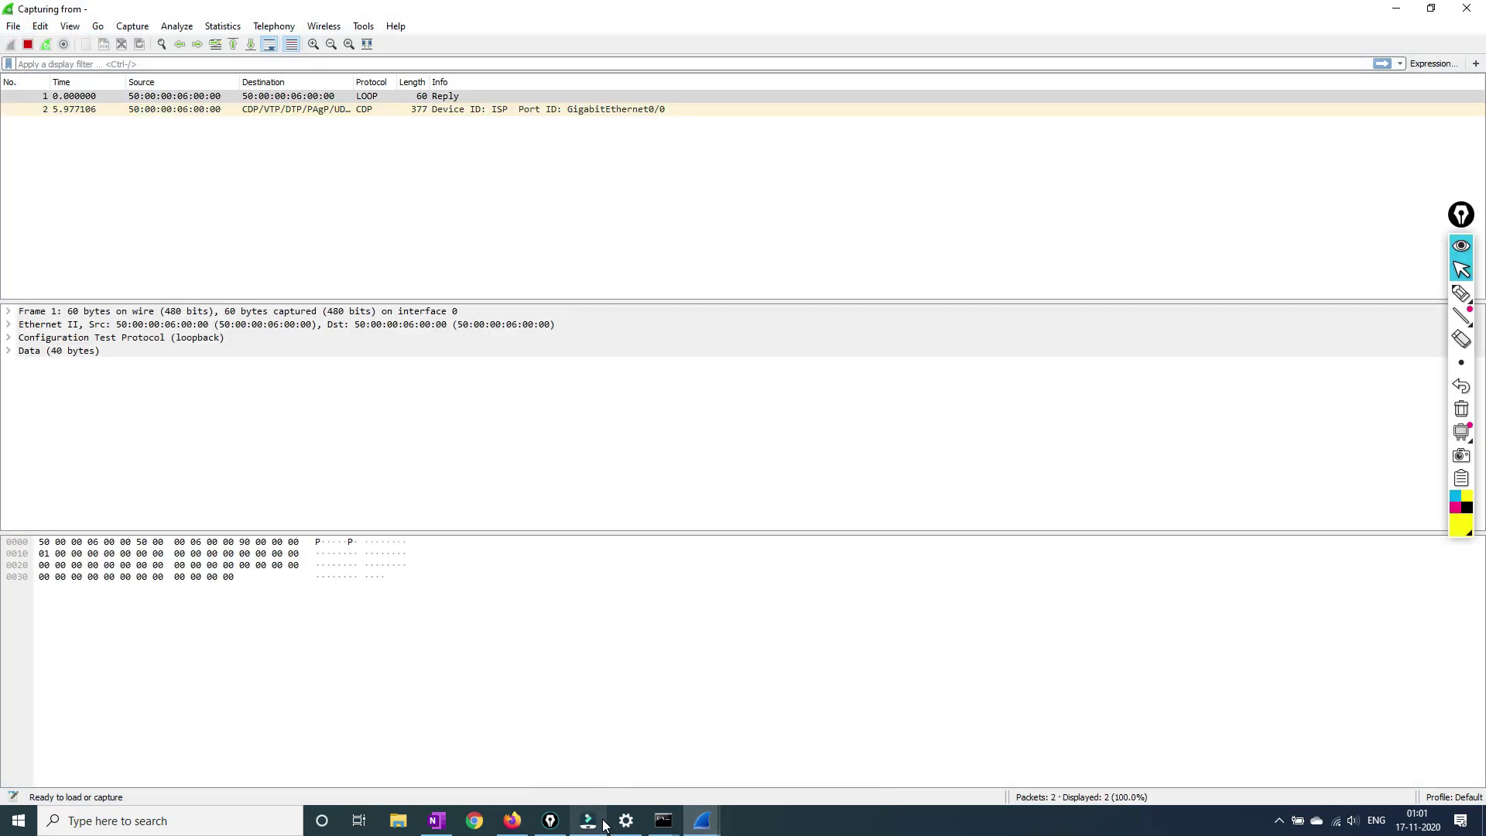
Open PC1's console from the EVE topology in Firefox and check the IP settings of its Local Area Connection.
{"action": "left_click", "coordinate": [512, 820]}
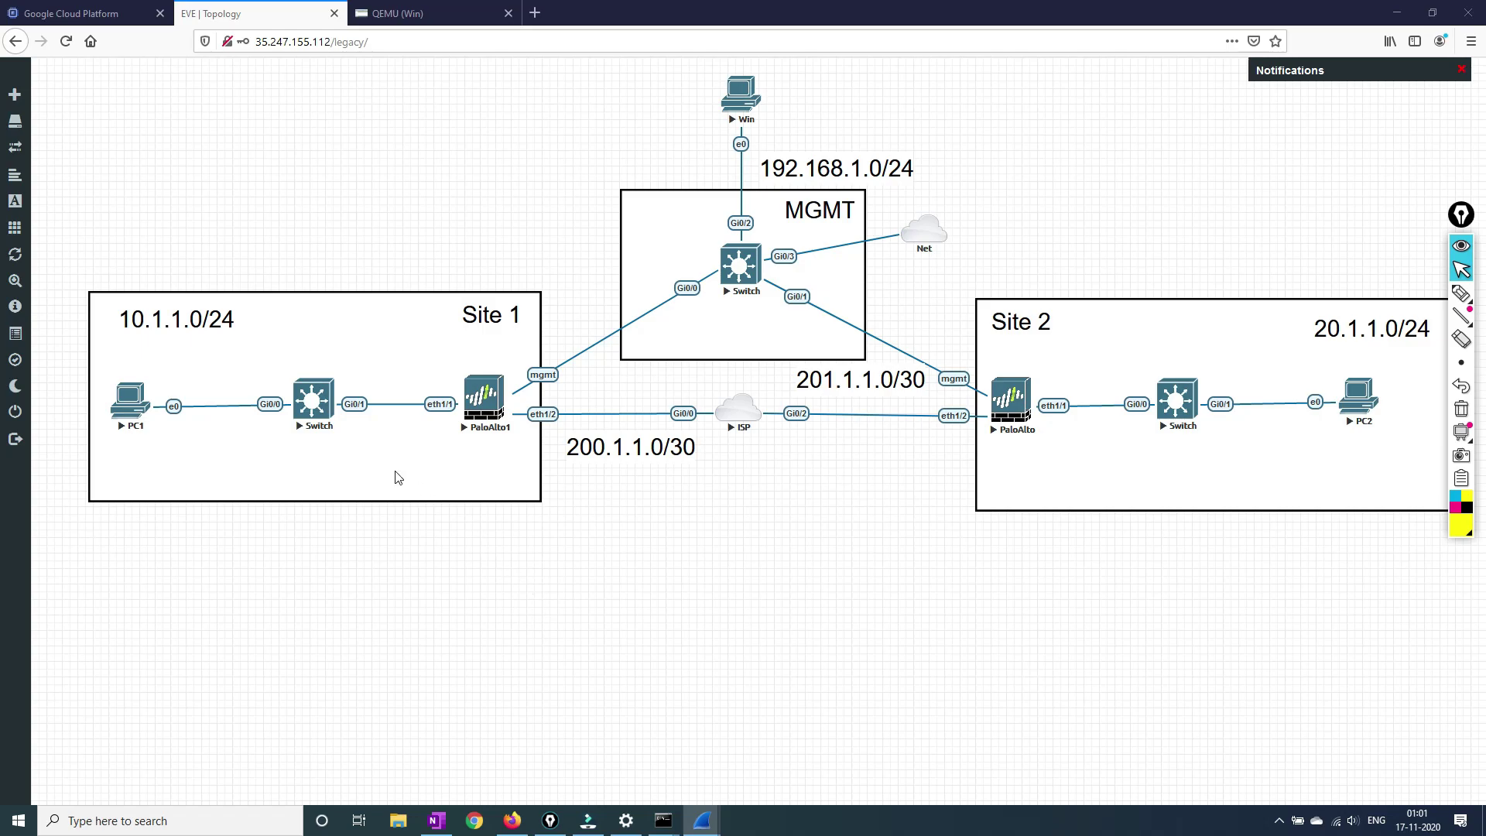
{"action": "left_click", "coordinate": [123, 401]}
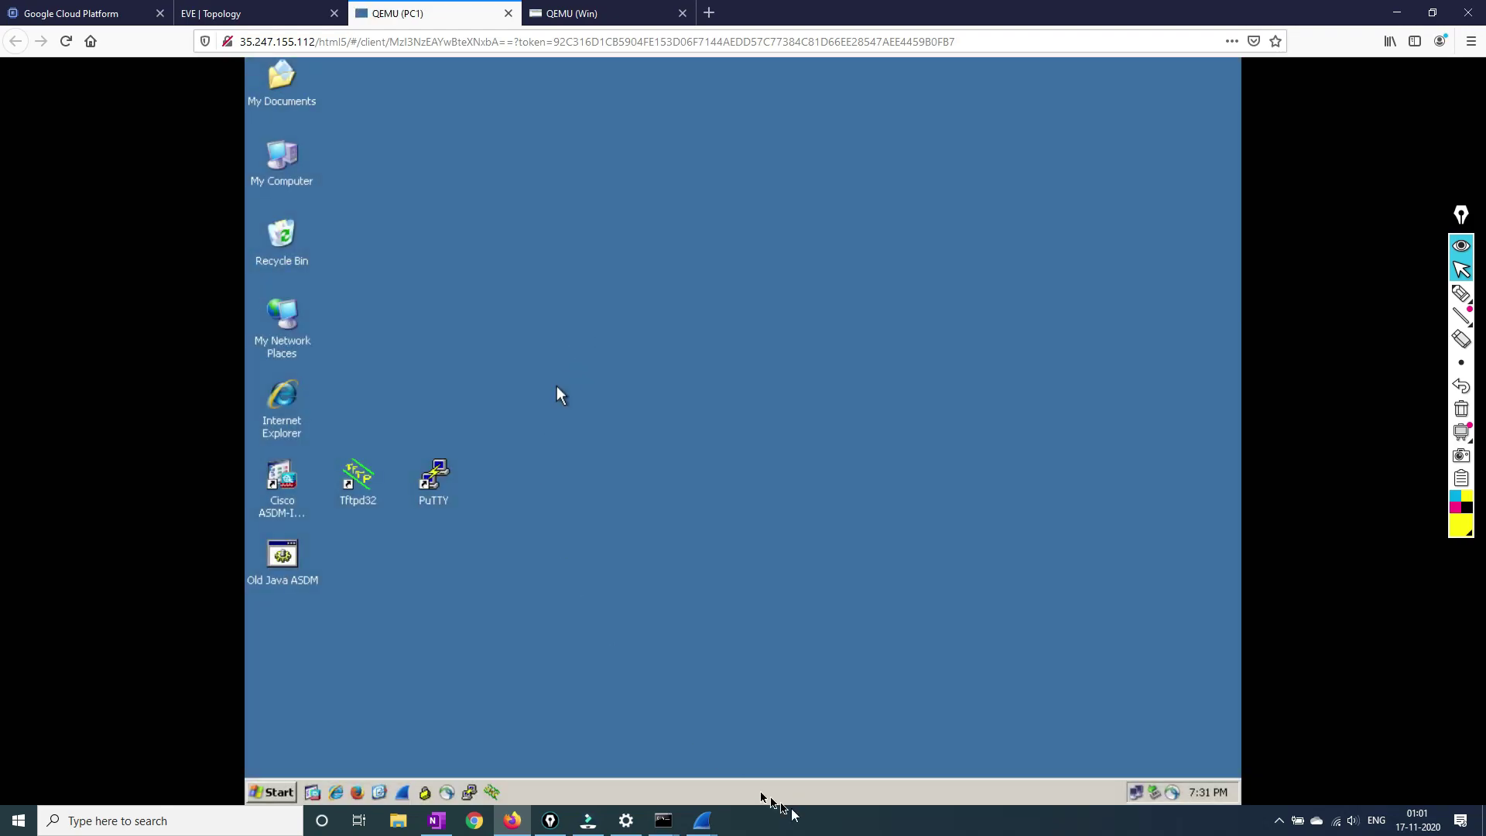
{"action": "left_click", "coordinate": [1137, 792]}
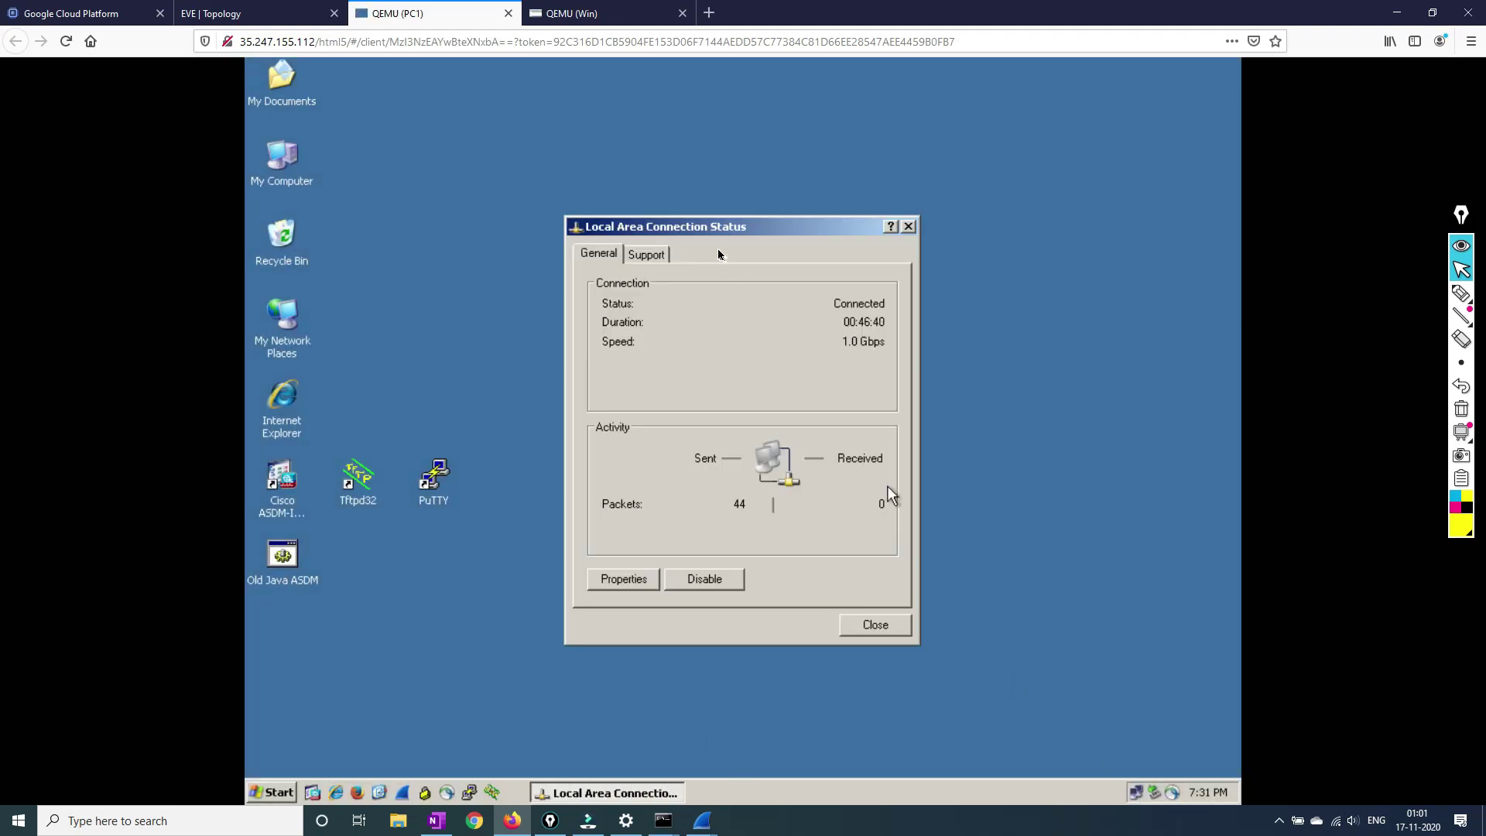
{"action": "left_click", "coordinate": [645, 256]}
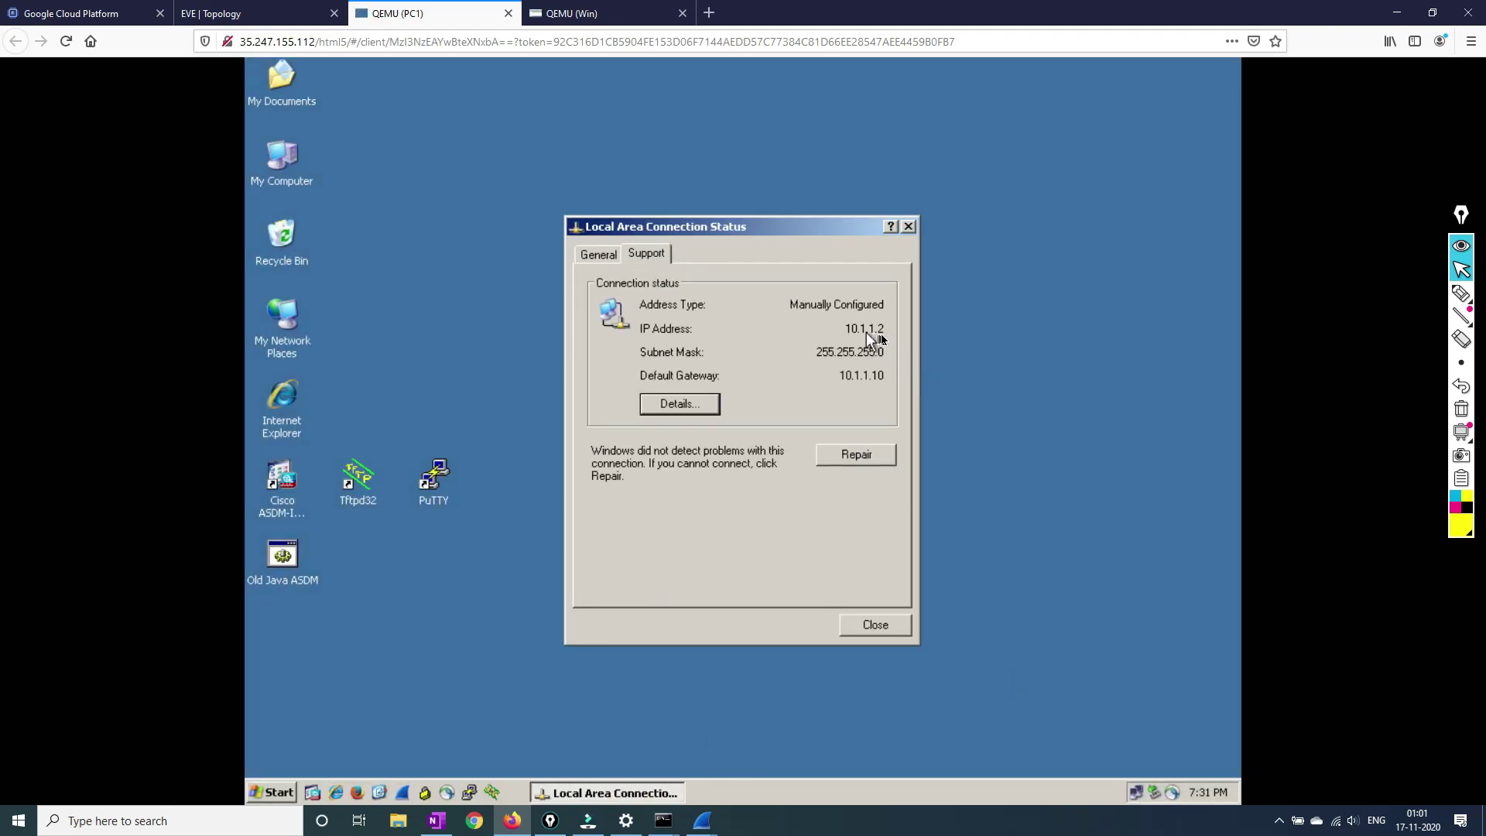
Open PC2's console from the EVE topology, check its Local Area Connection IP settings, and close the status window.
{"action": "left_click", "coordinate": [232, 14]}
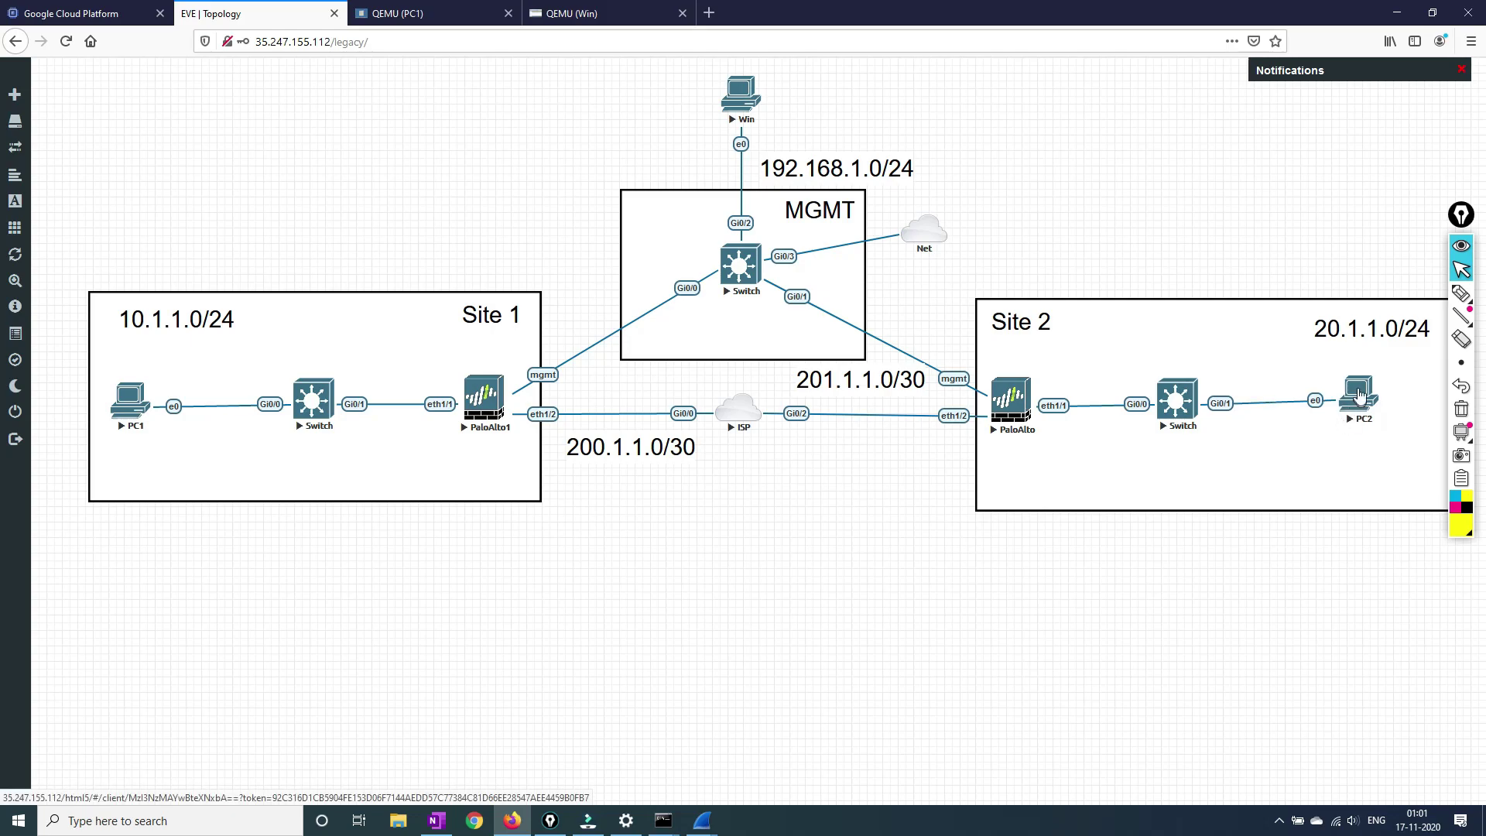
{"action": "left_click", "coordinate": [1359, 394]}
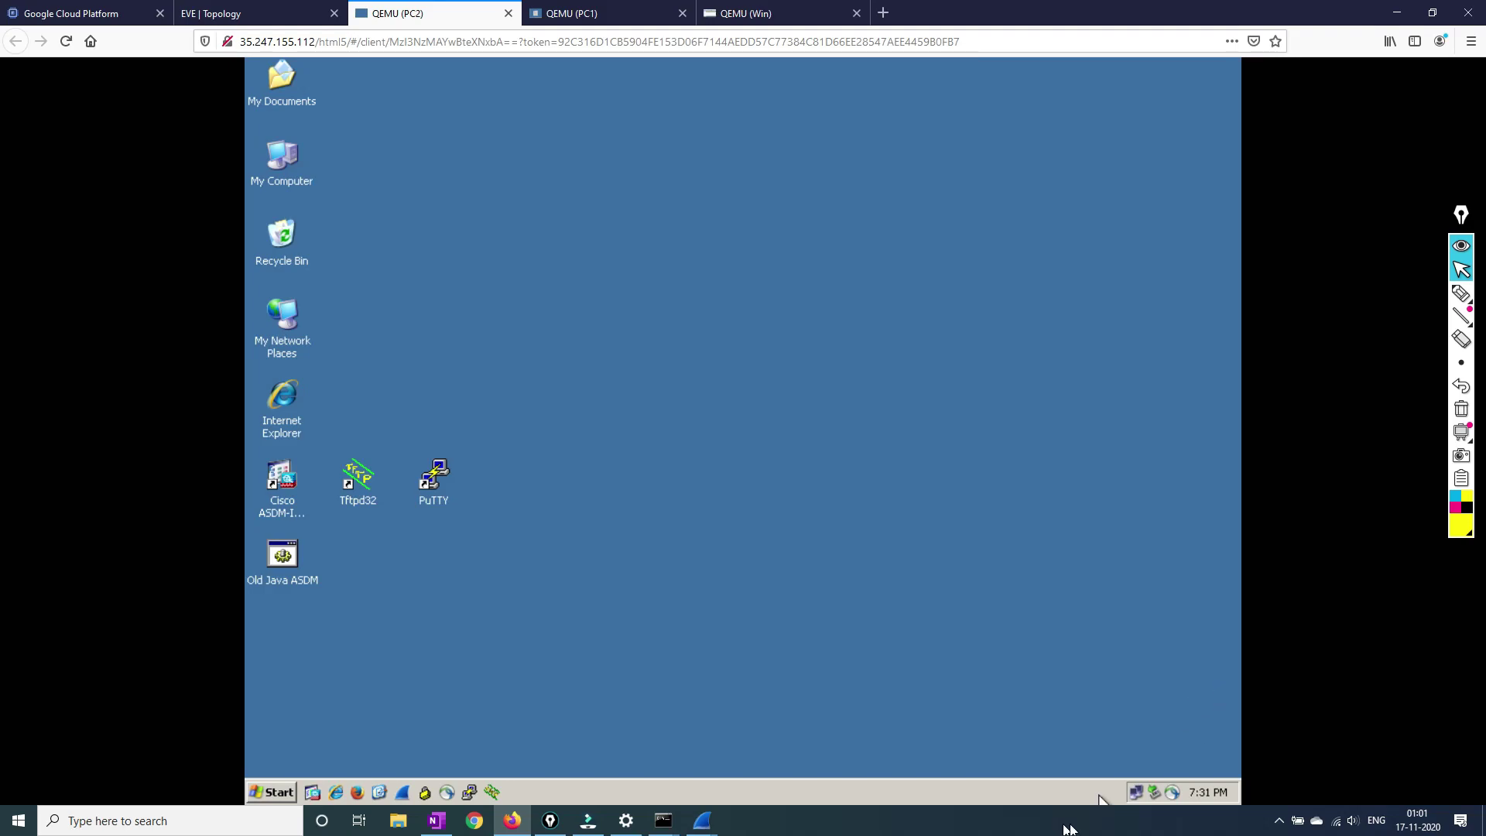
{"action": "double_click", "coordinate": [1135, 796]}
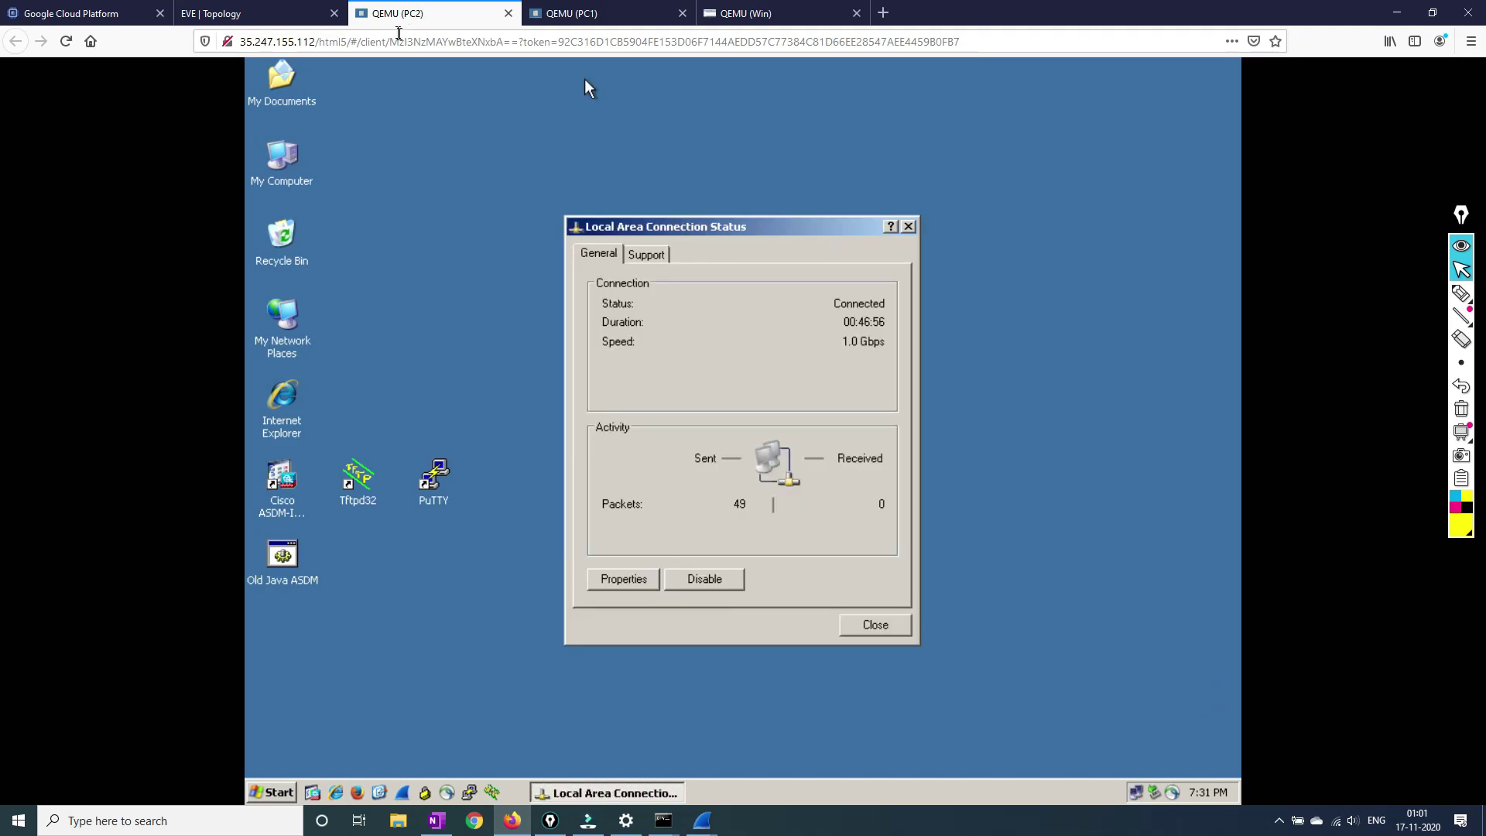
{"action": "left_click", "coordinate": [660, 259]}
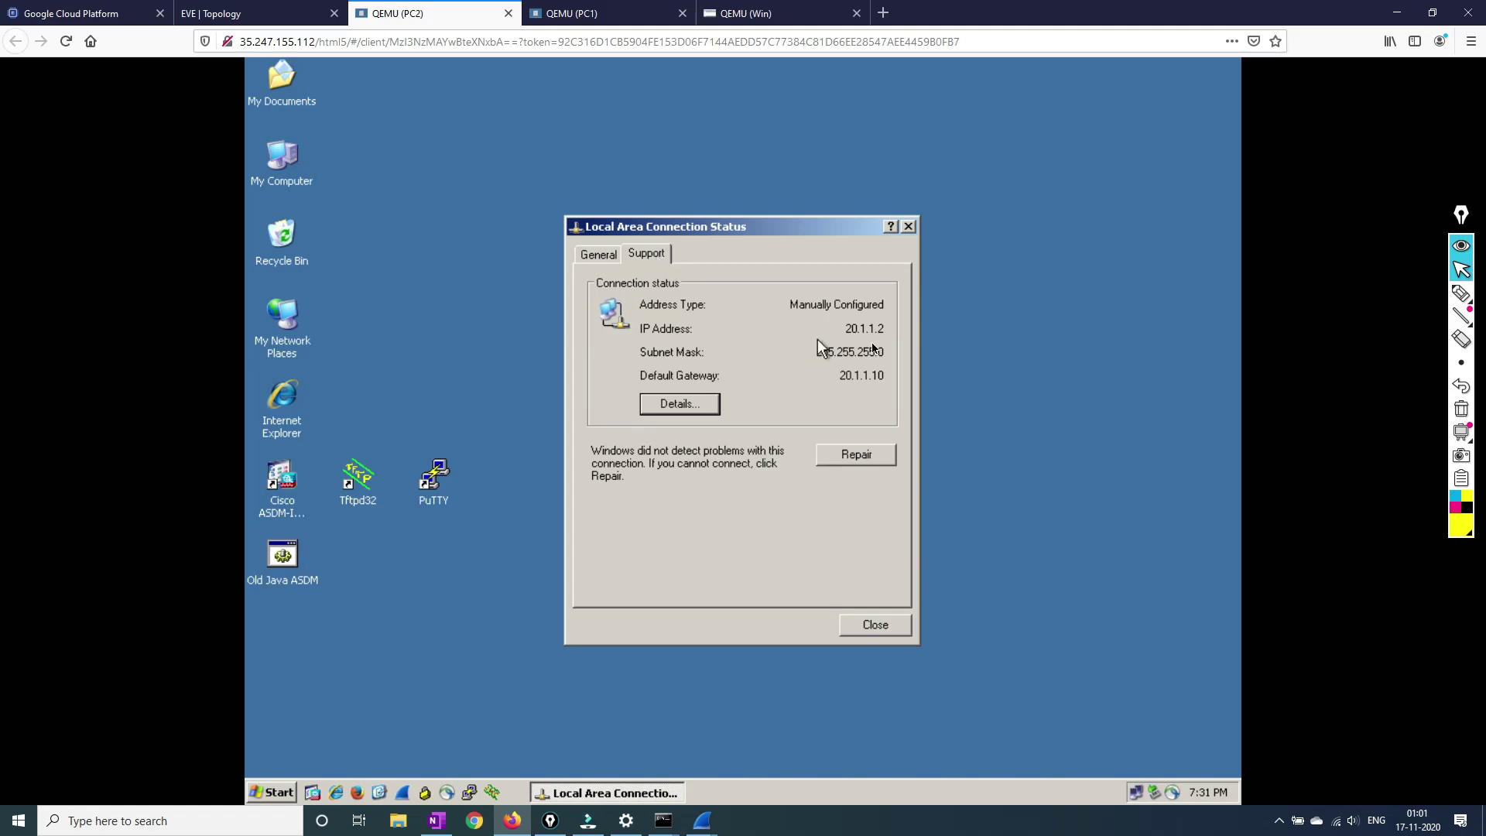
{"action": "left_click", "coordinate": [875, 625]}
Return to PC1, close its connection status window and run cmd to open a command prompt.
{"action": "left_click", "coordinate": [573, 13]}
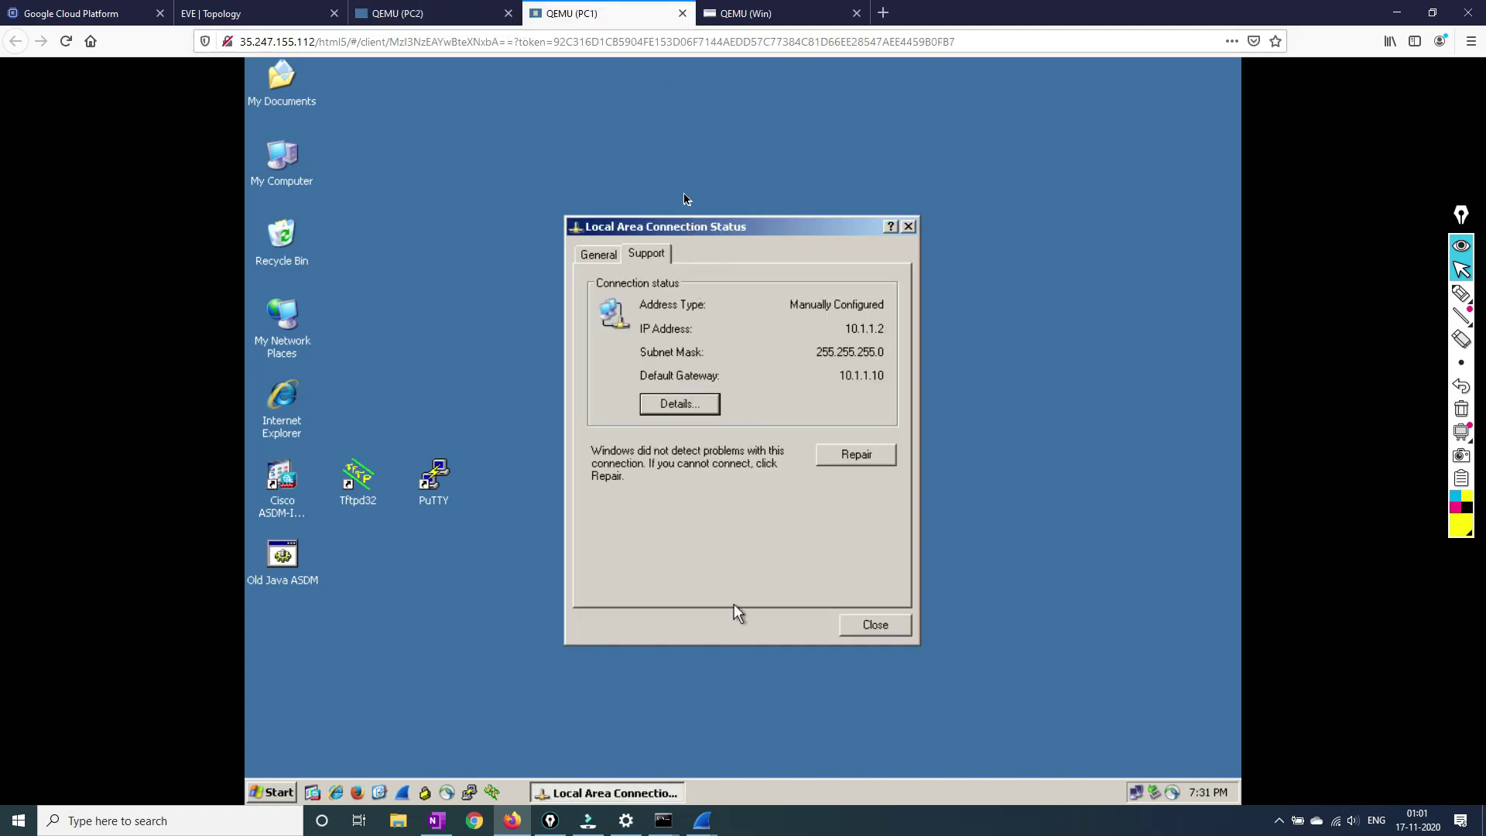
{"action": "left_click", "coordinate": [875, 625]}
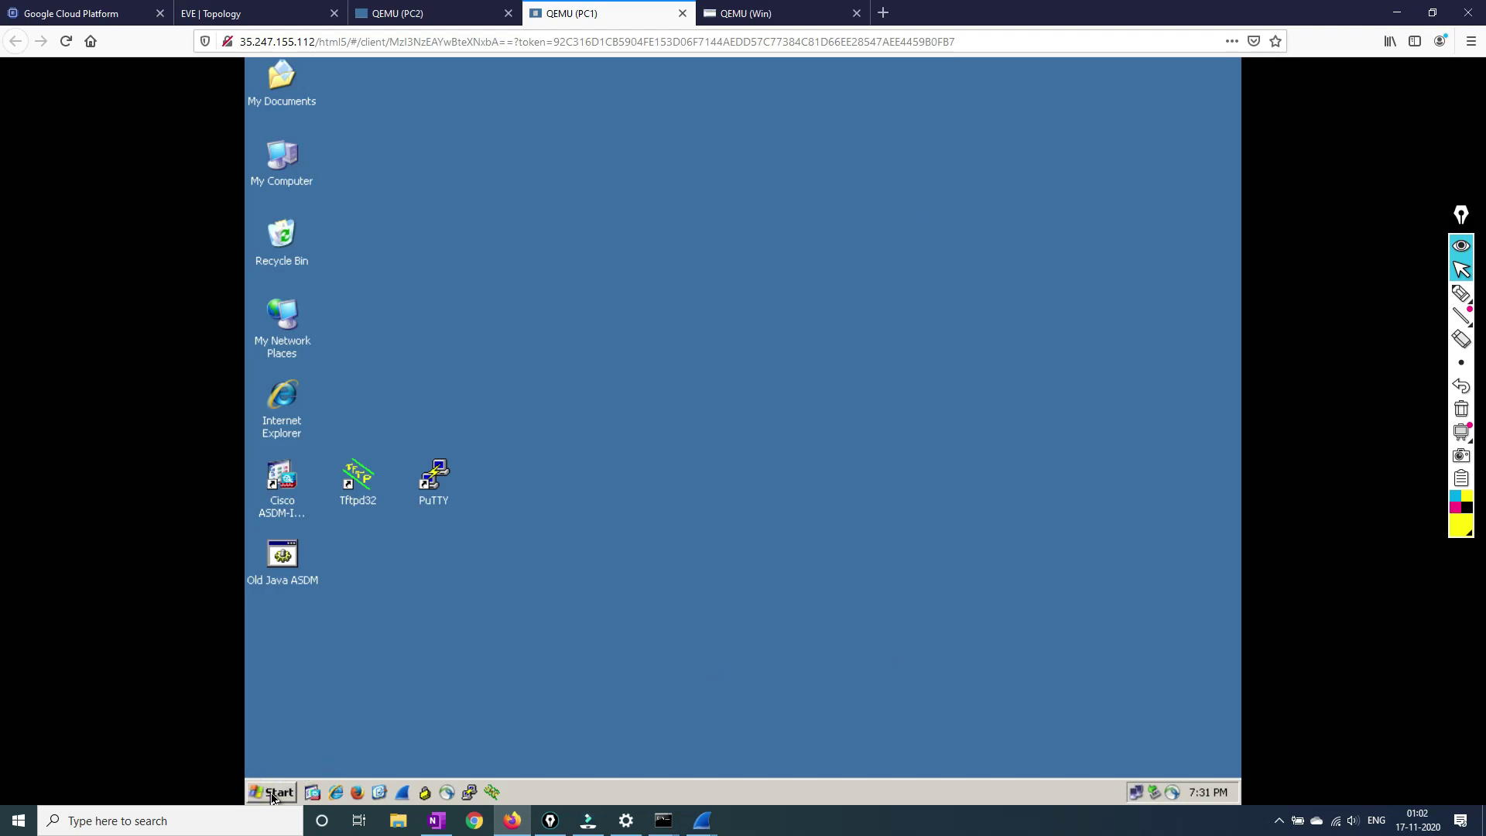
{"action": "left_click", "coordinate": [272, 793]}
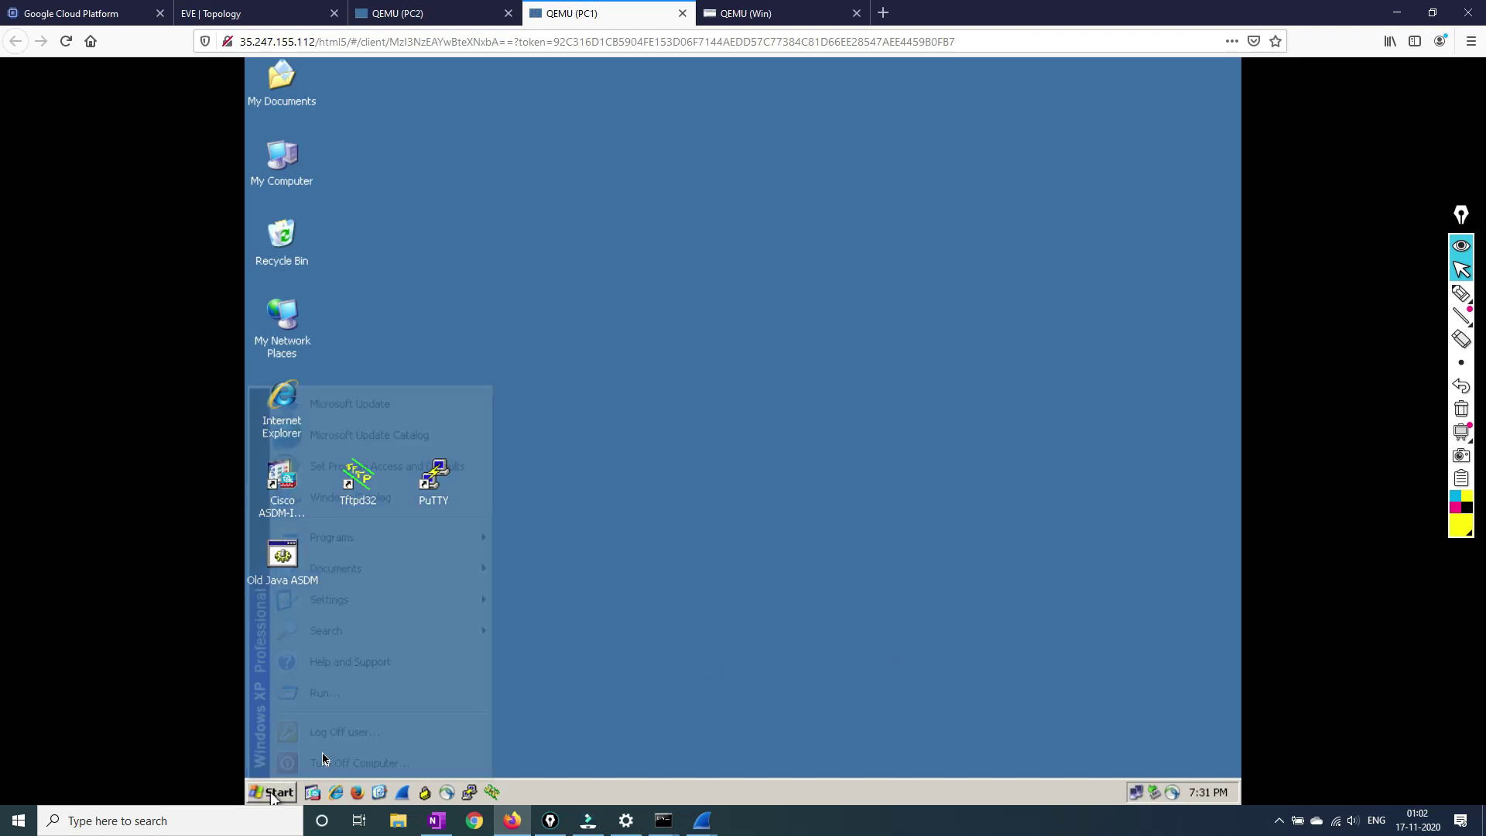
{"action": "left_click", "coordinate": [326, 694]}
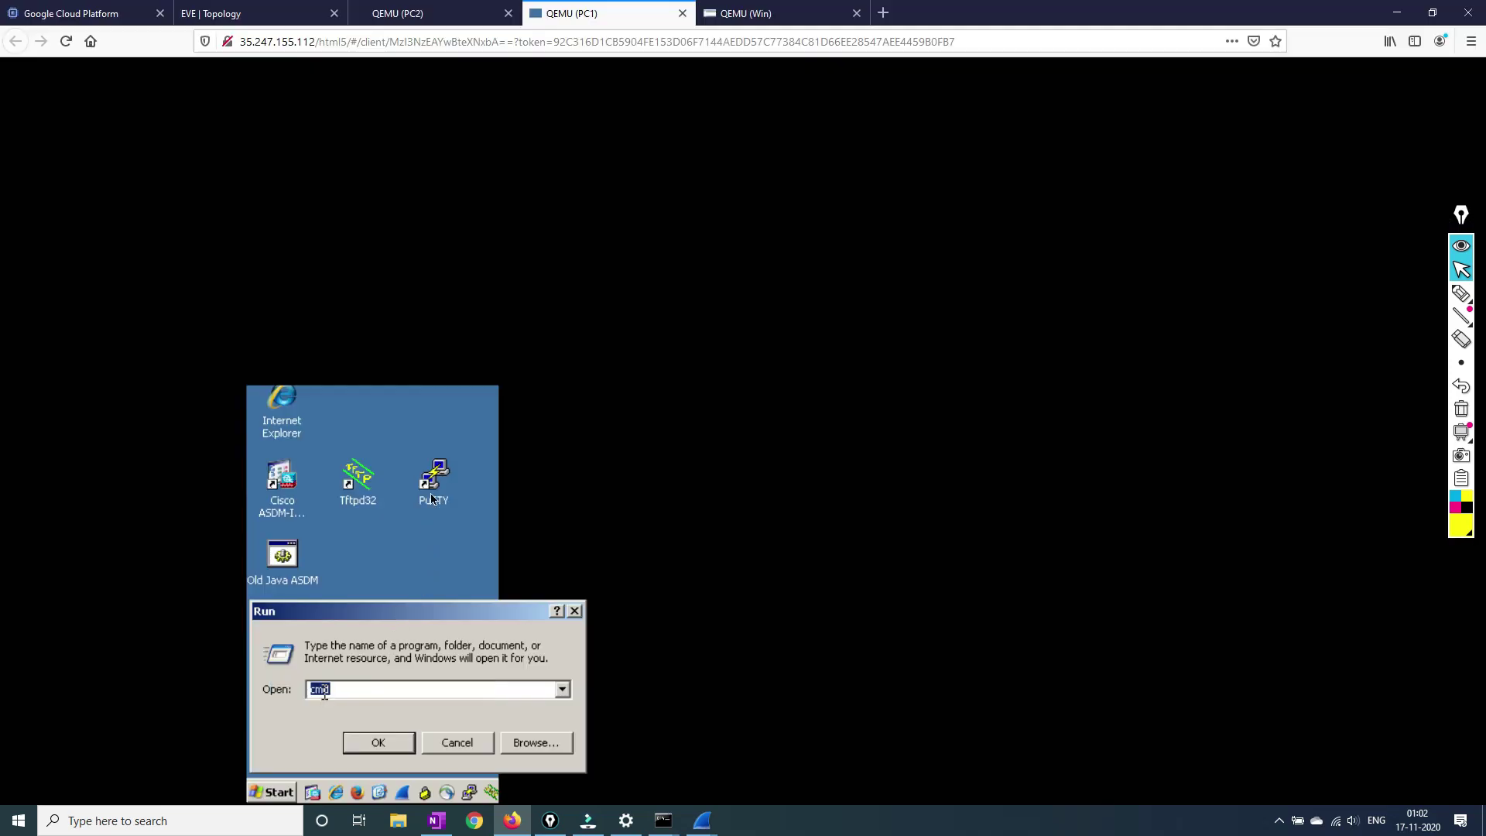
{"action": "left_click", "coordinate": [391, 744]}
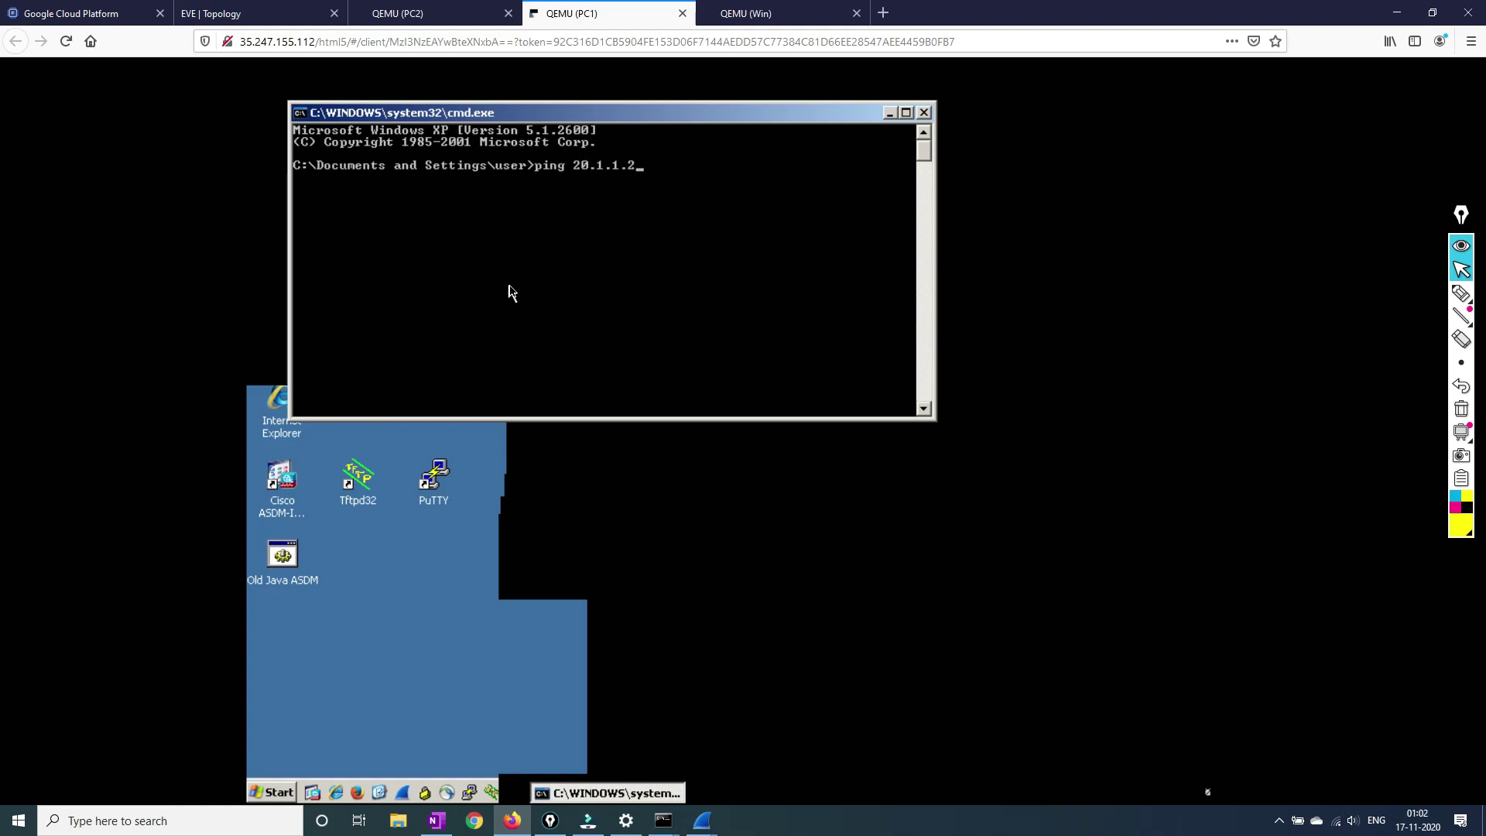
Ping 20.1.1.2 from PC1, check the live packets in Wireshark, and return to PC1 in Firefox for the ping results.
{"action": "key", "text": "Return"}
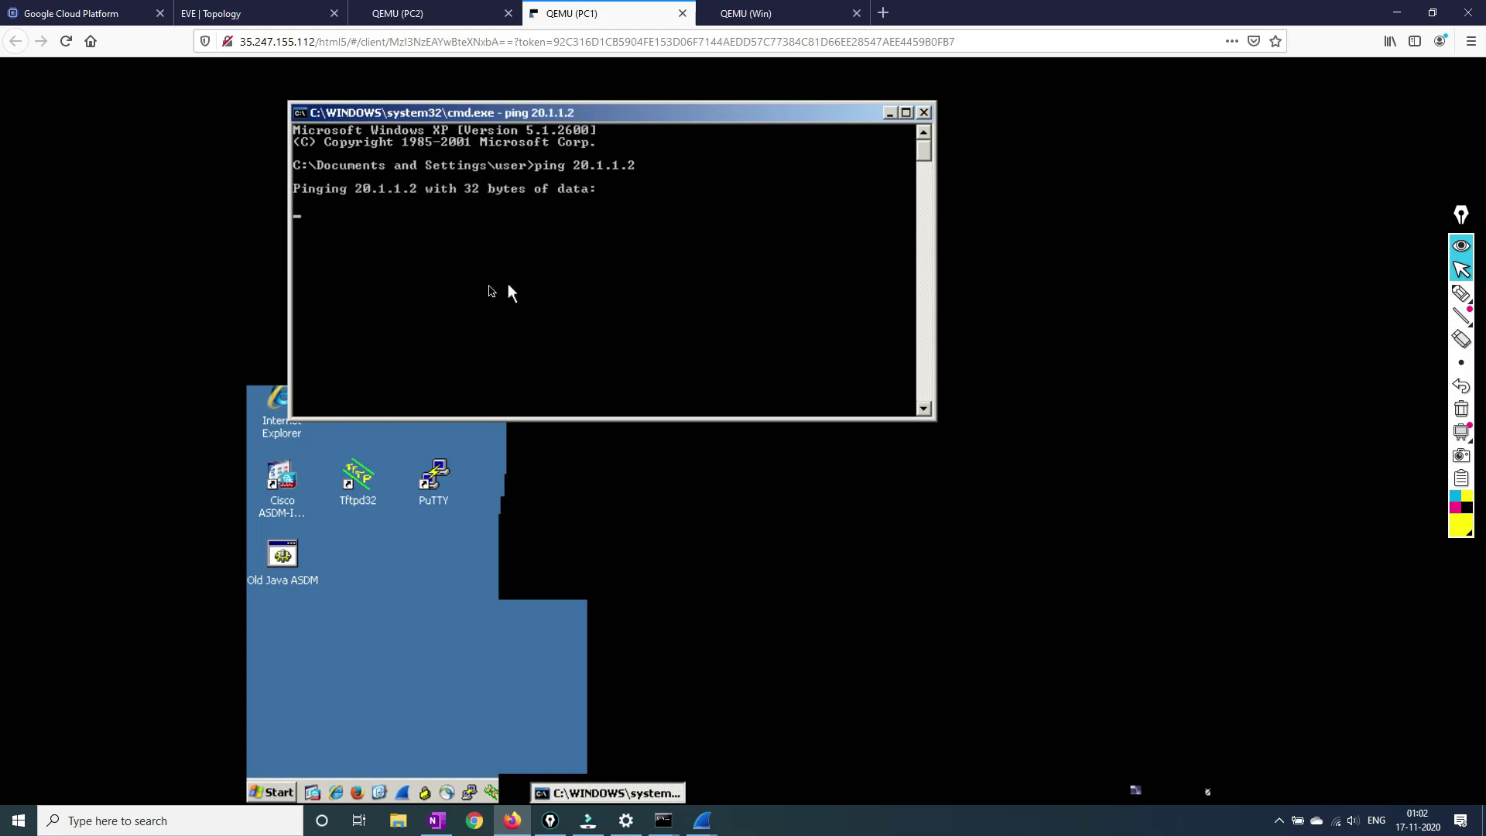
{"action": "mouse_move", "coordinate": [702, 820]}
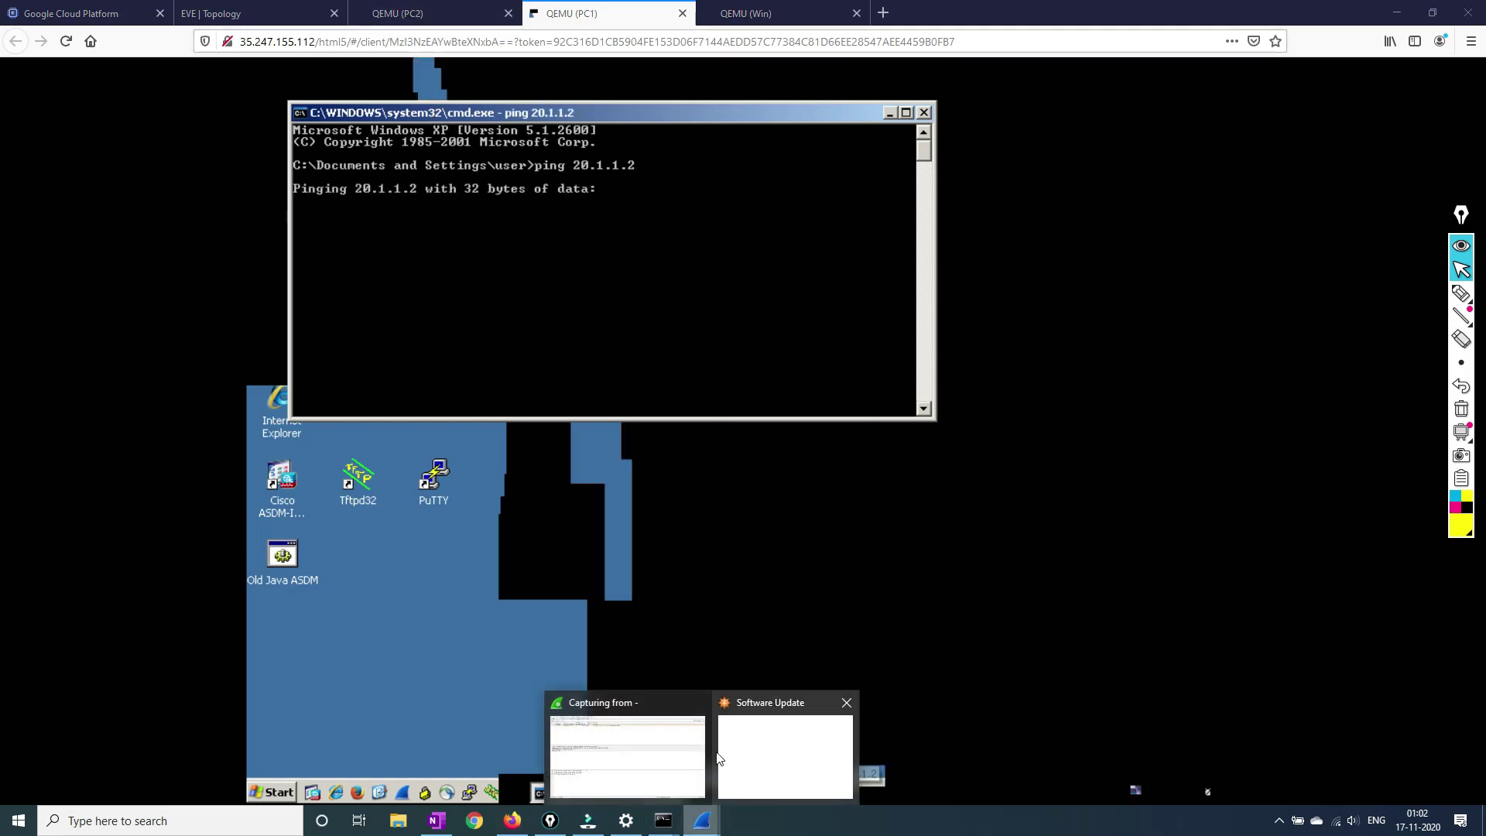
{"action": "left_click", "coordinate": [665, 746]}
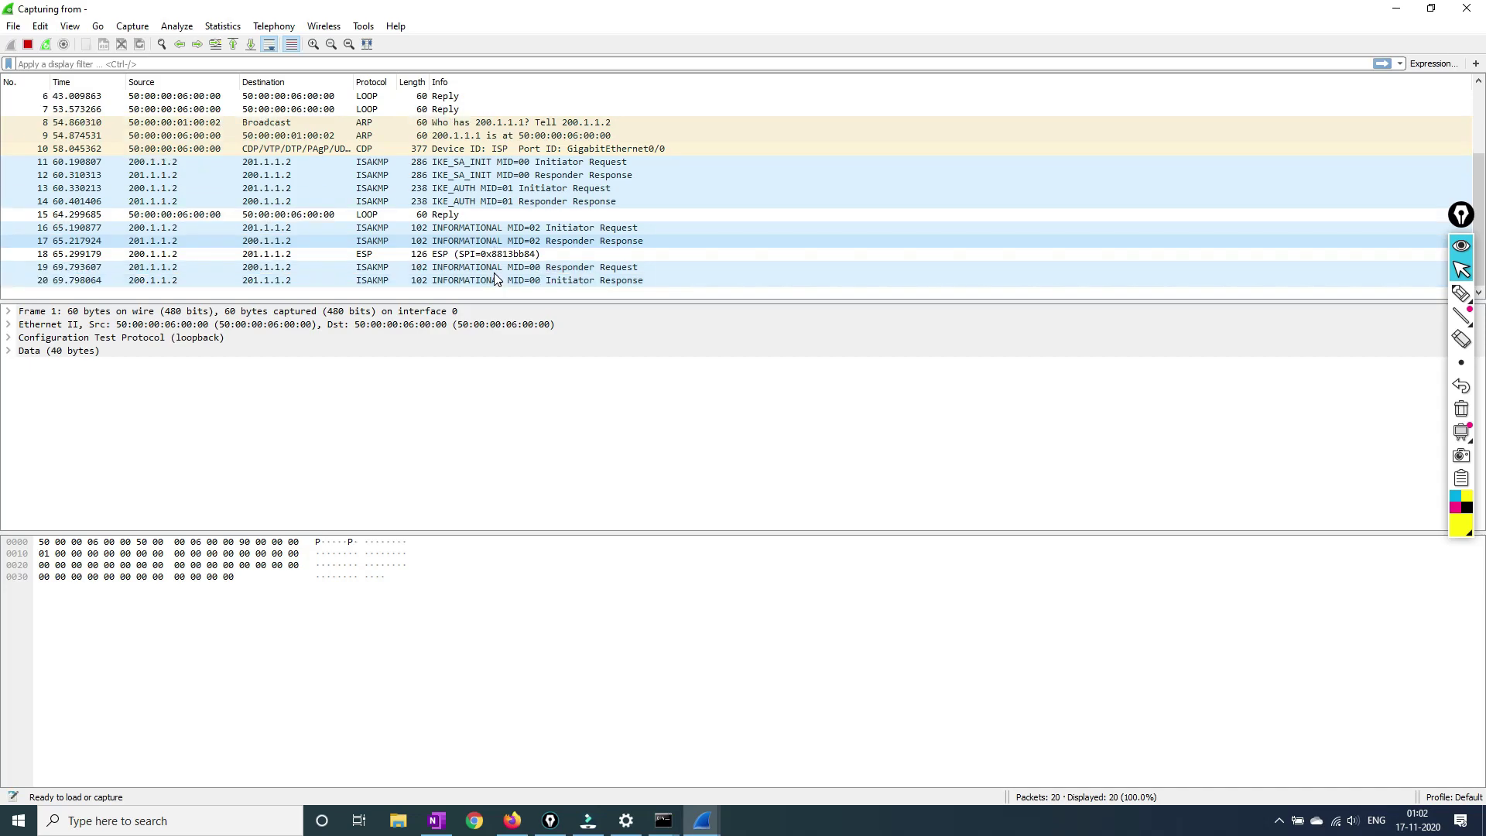
{"action": "key", "text": "alt+Tab"}
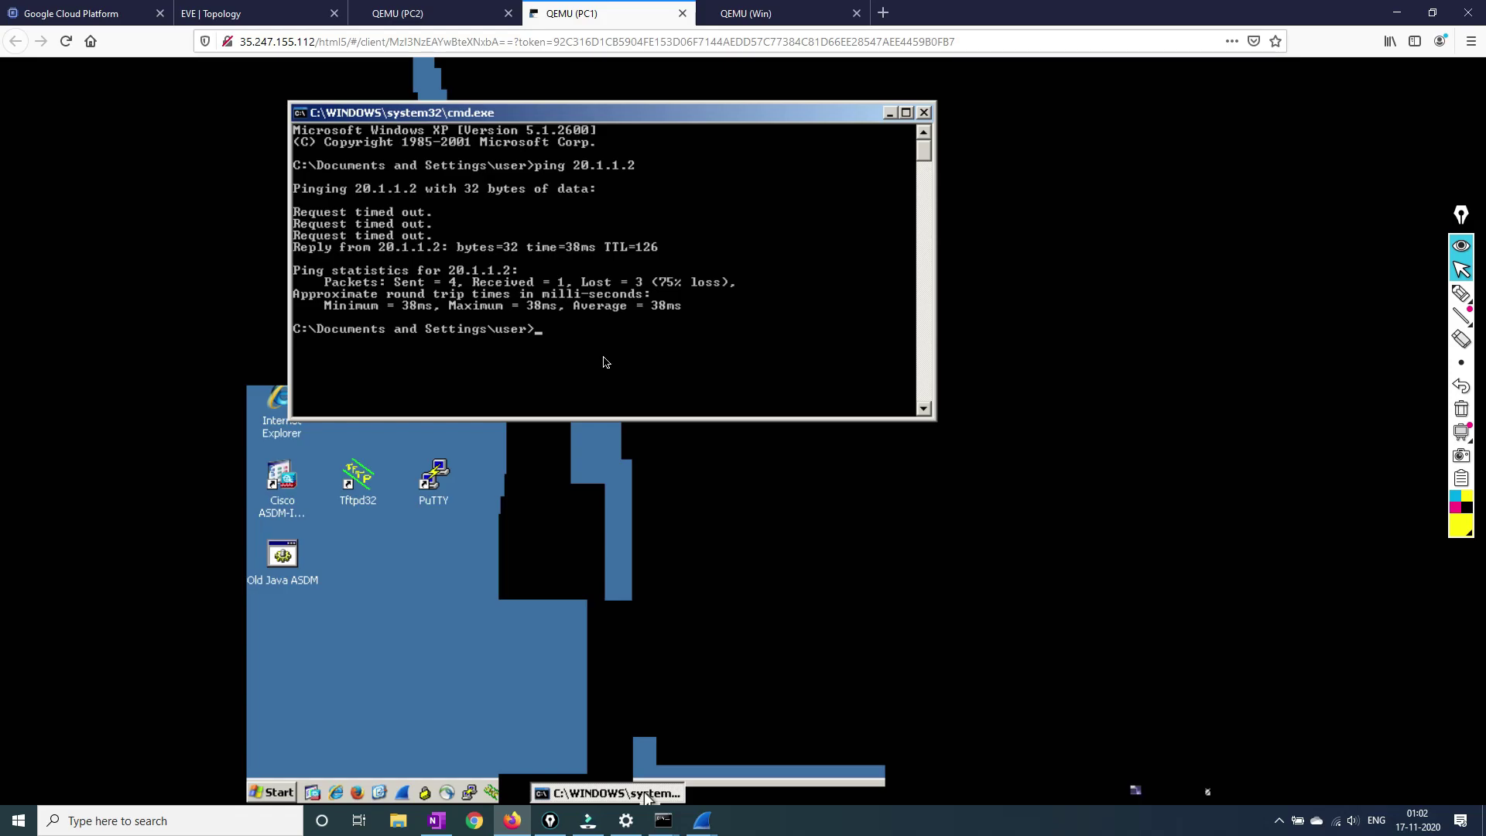
Stop the running capture in Wireshark and go through the IKE_SA_INIT and IKE_AUTH packets from packet 11 to packet 14.
{"action": "mouse_move", "coordinate": [701, 819]}
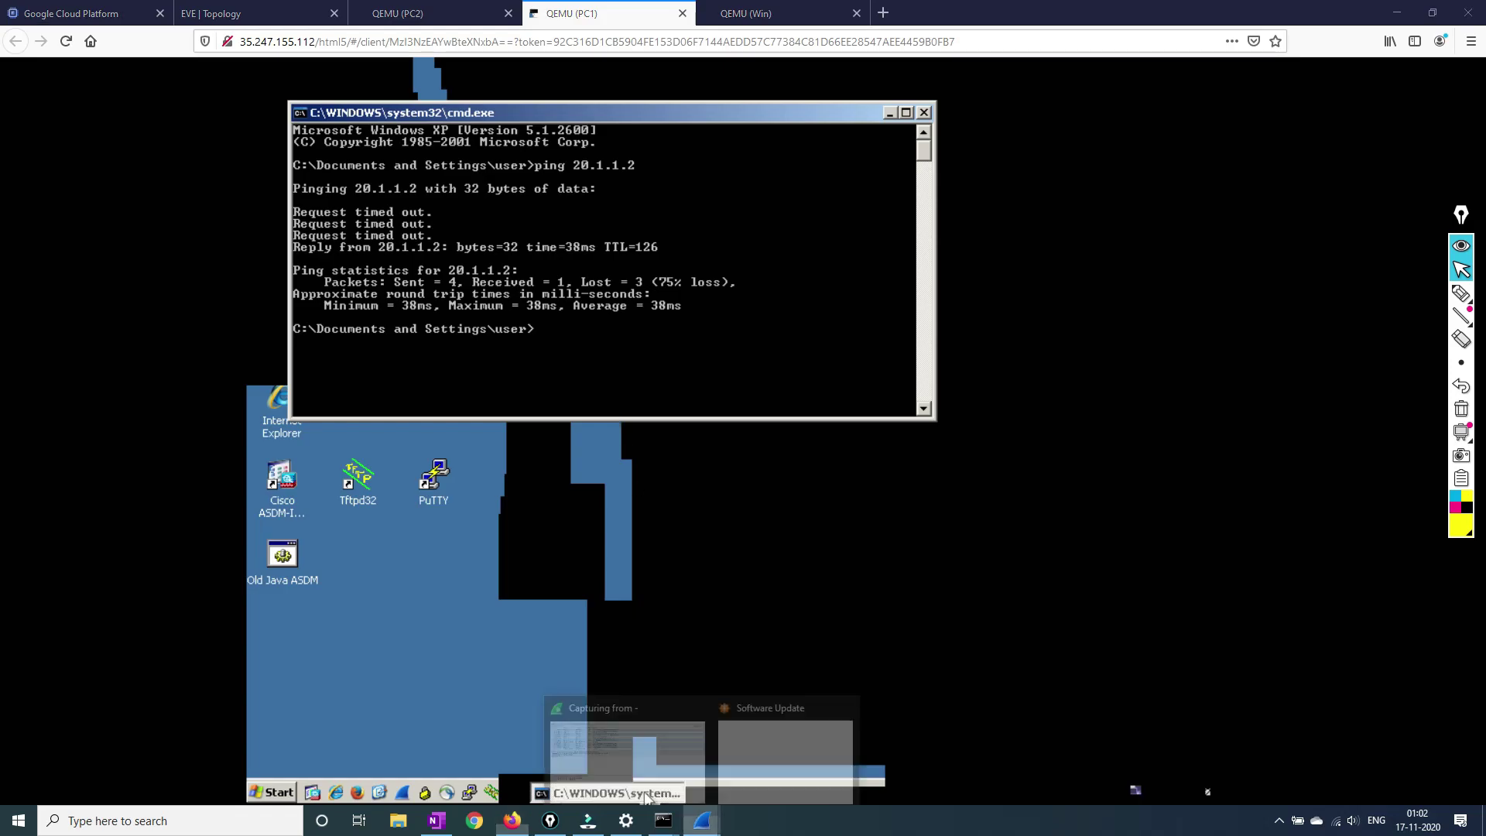
{"action": "left_click", "coordinate": [666, 757]}
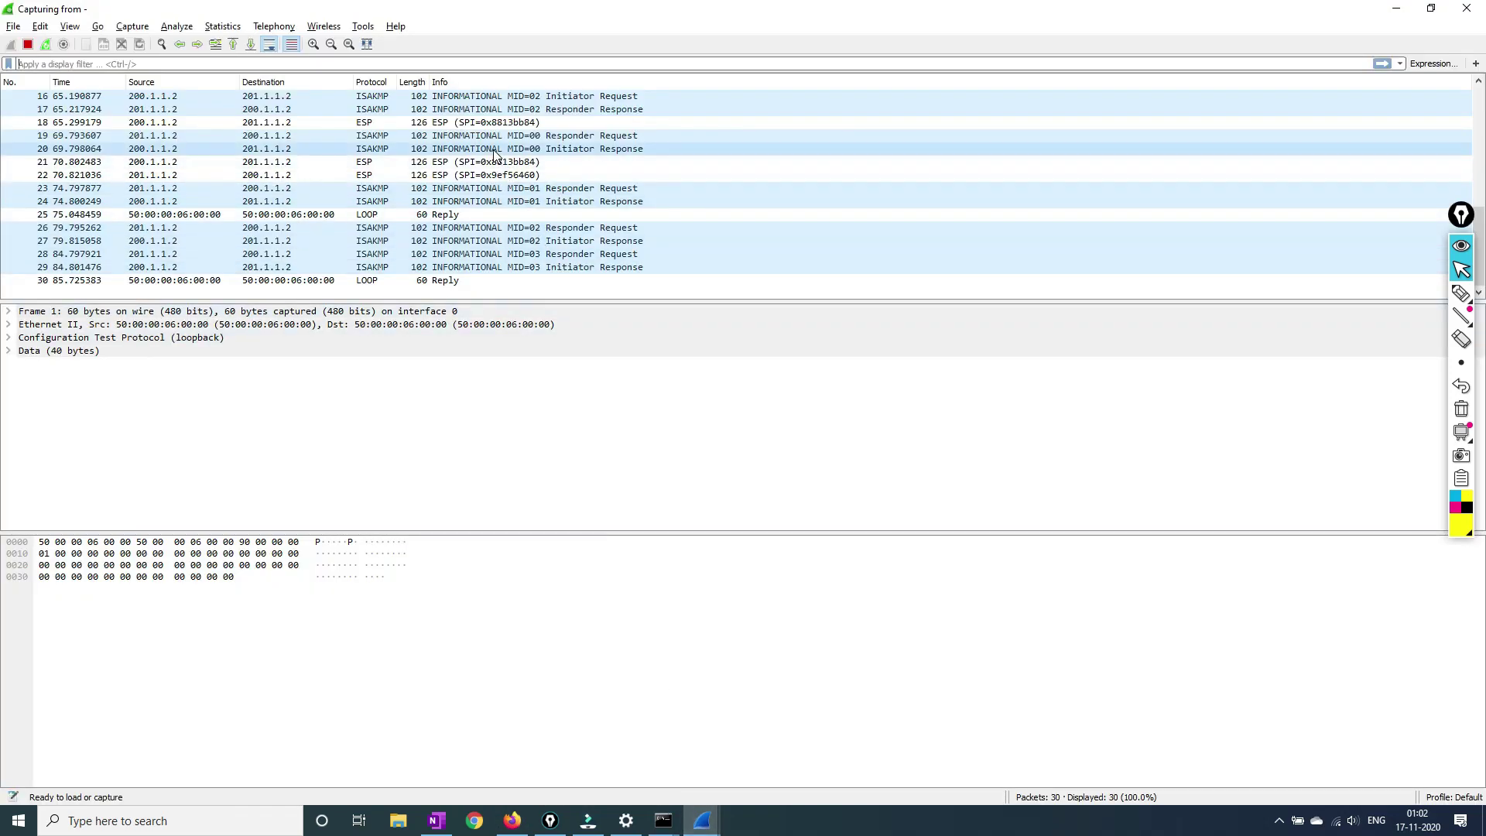
{"action": "left_click", "coordinate": [28, 46]}
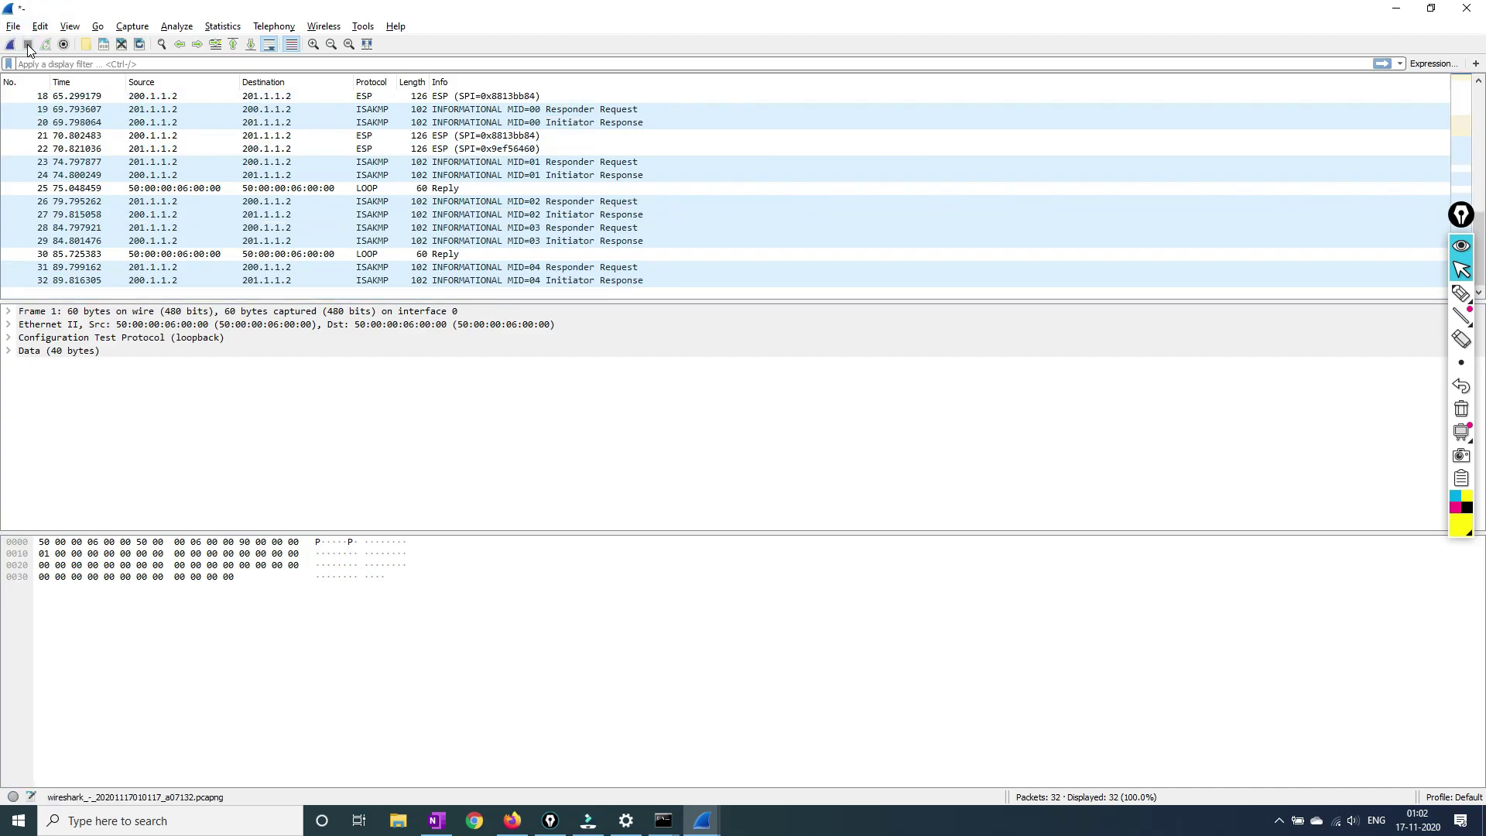
{"action": "scroll", "coordinate": [481, 232], "scroll_direction": "up", "scroll_amount": 3}
{"action": "scroll", "coordinate": [481, 232], "scroll_direction": "up", "scroll_amount": 3}
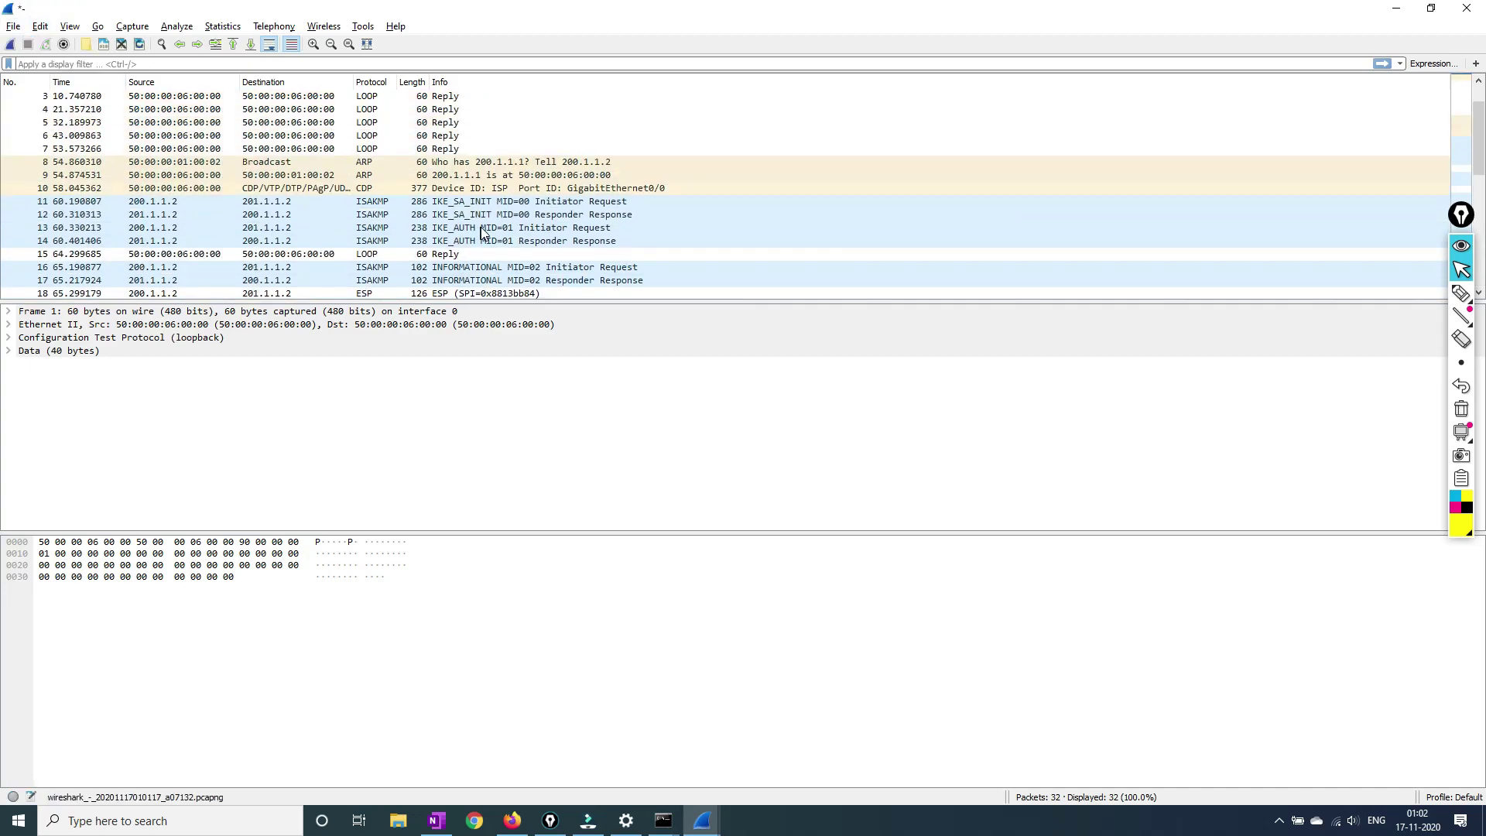
{"action": "scroll", "coordinate": [472, 185], "scroll_direction": "down", "scroll_amount": 3}
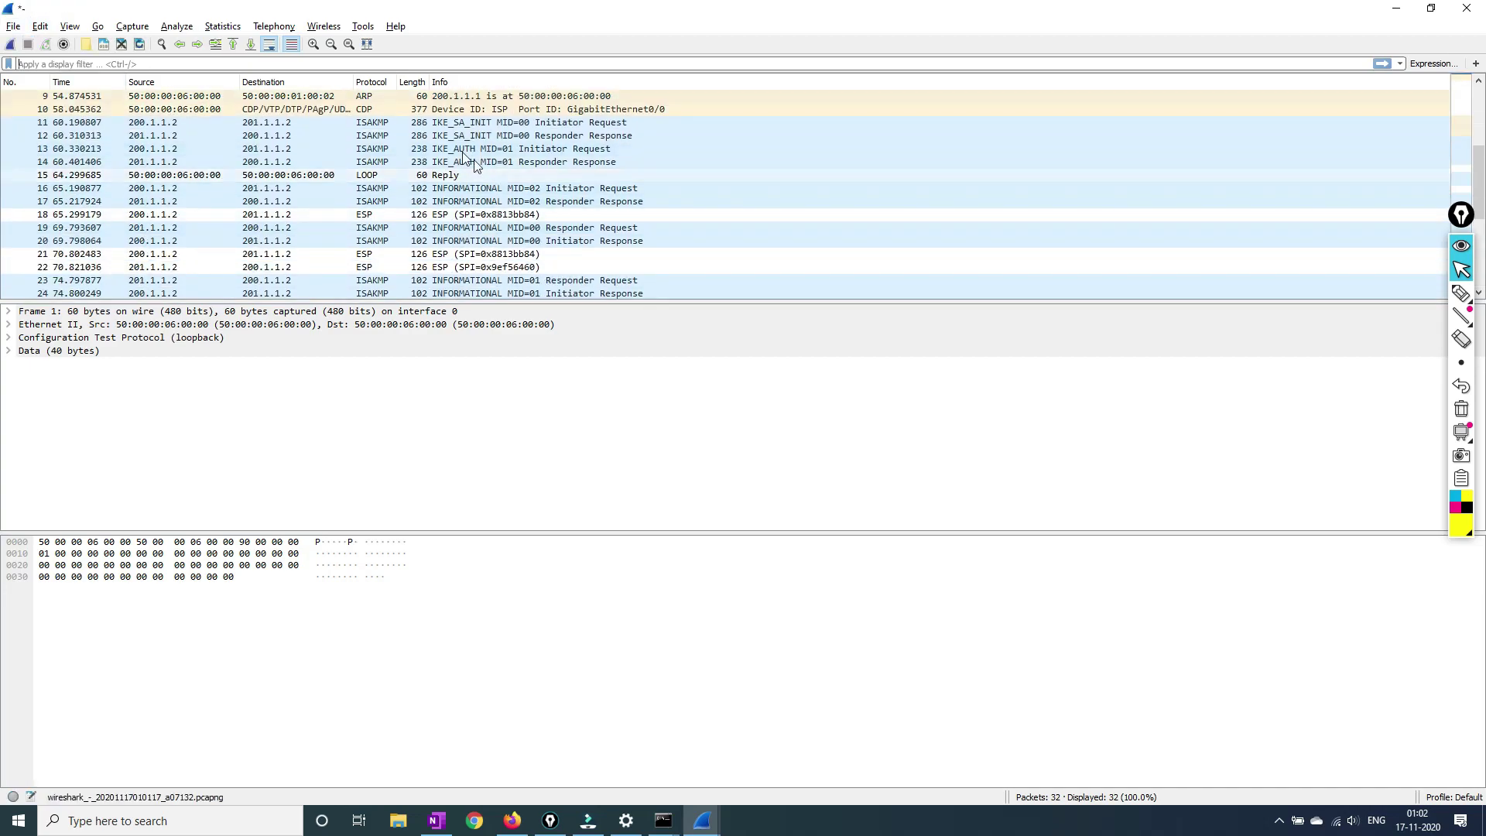
{"action": "left_click", "coordinate": [98, 124]}
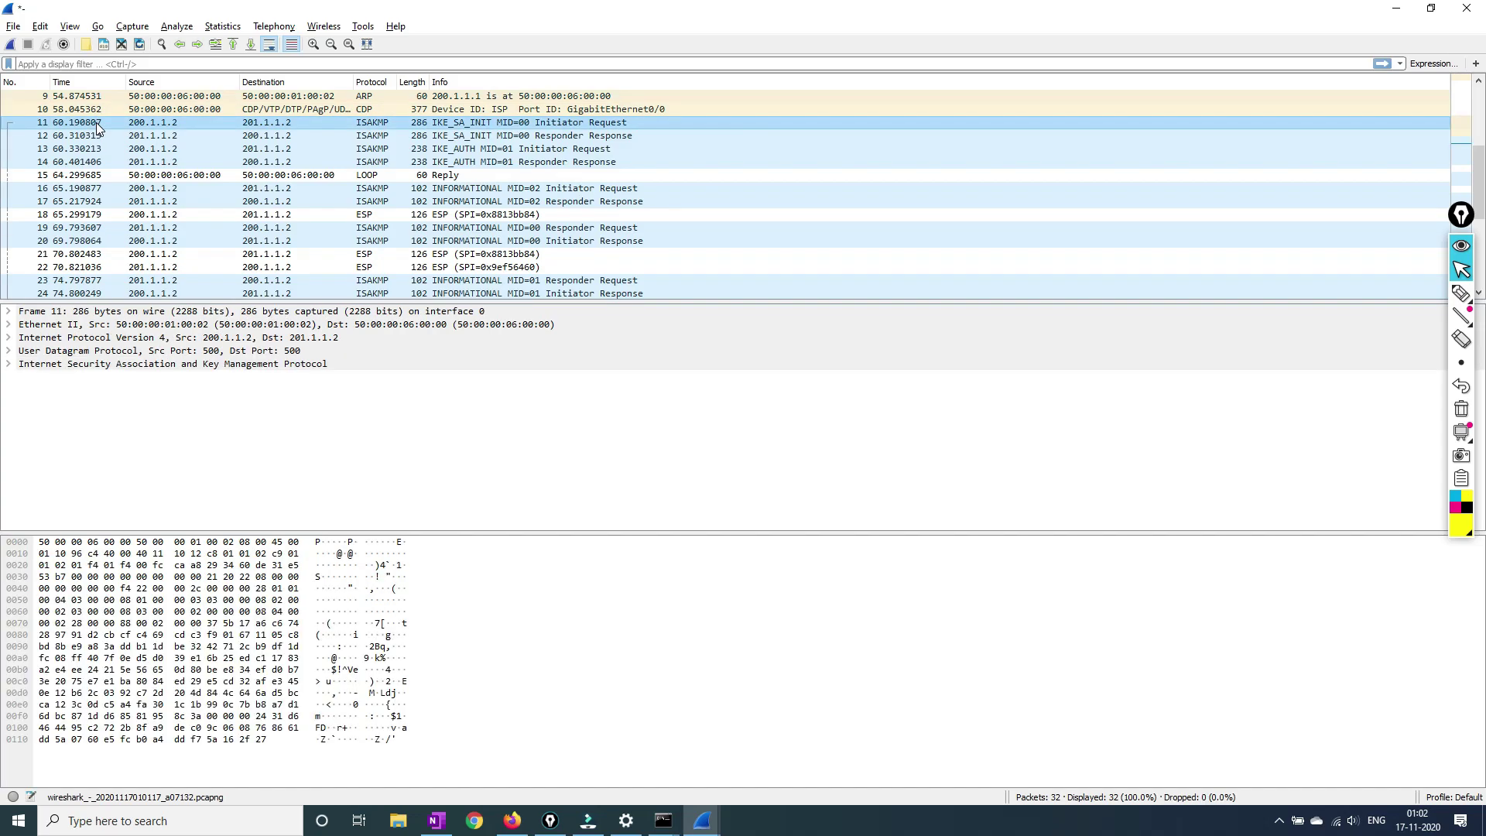
{"action": "key", "text": "Down"}
{"action": "key", "text": "Down"}
{"action": "key", "text": "Down"}
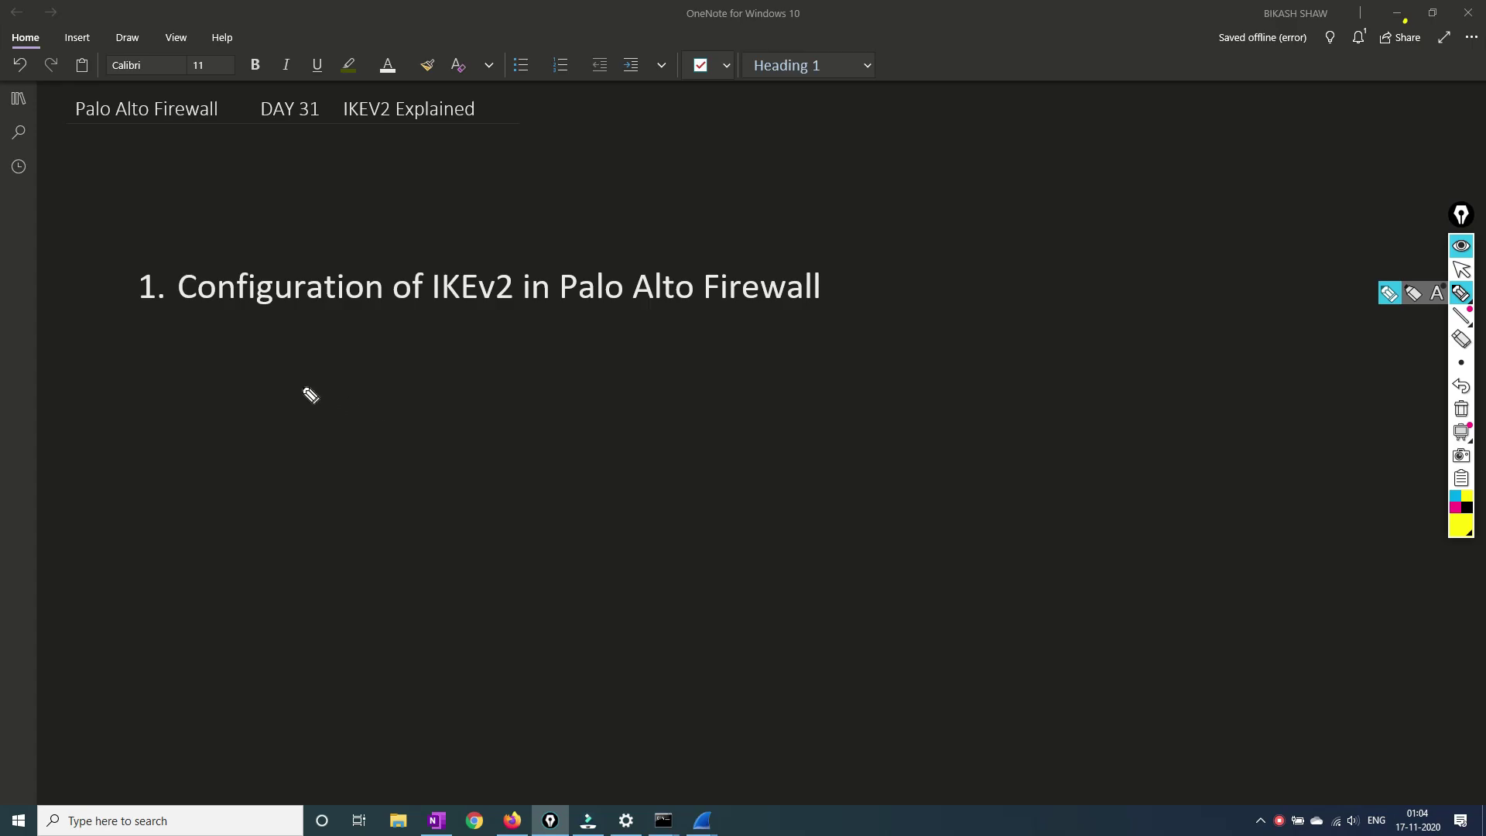
On the OneNote page, draw a line between peers 1 and 2 and label it "Policy - NAT, DH".
{"action": "mouse_move", "coordinate": [318, 367]}
{"action": "left_mouse_down"}
{"action": "mouse_move", "coordinate": [309, 403]}
{"action": "mouse_move", "coordinate": [681, 380]}
{"action": "left_mouse_up"}
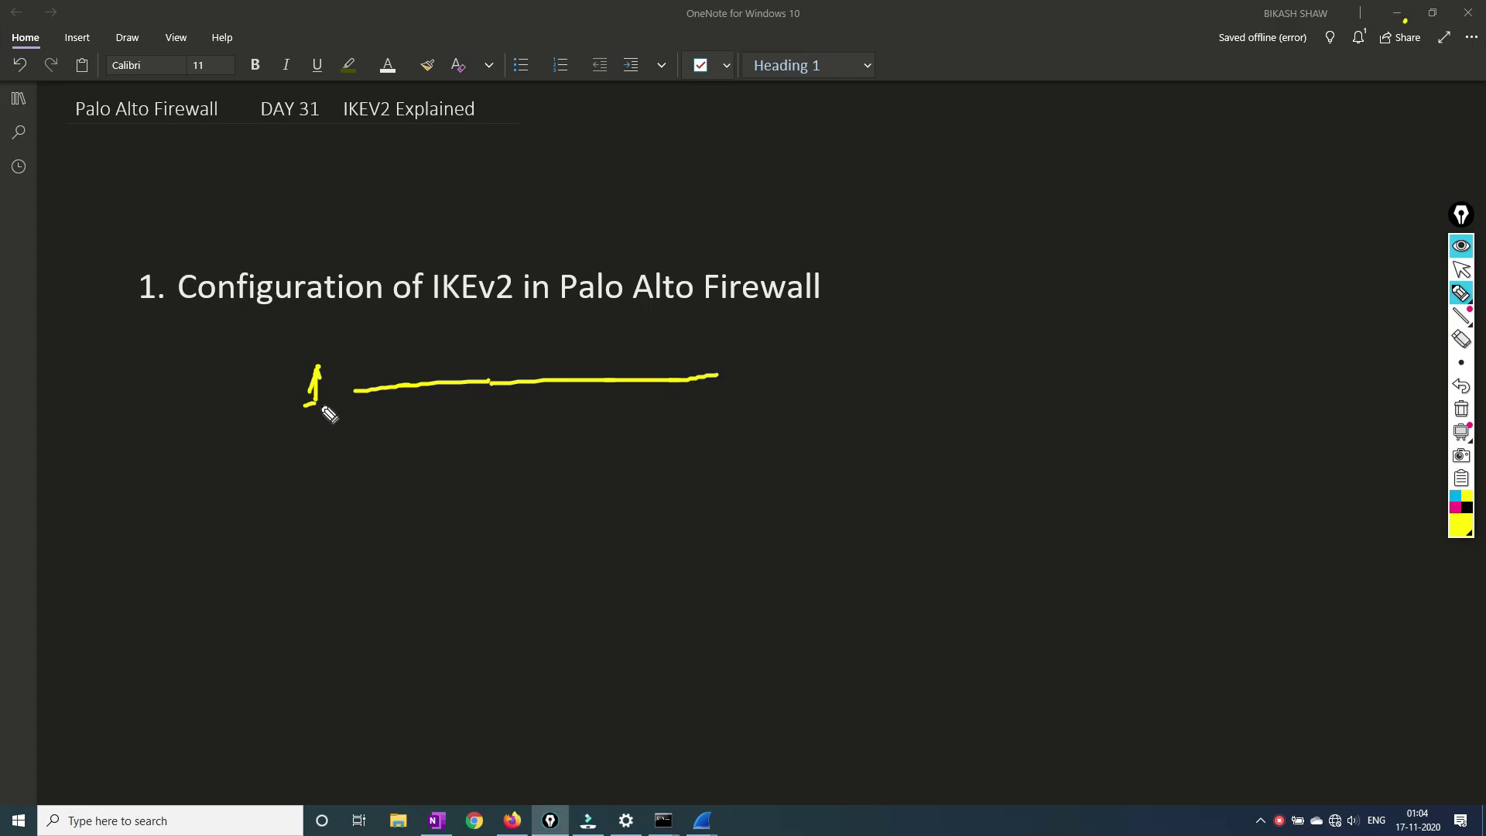
{"action": "left_click_drag", "start_coordinate": [770, 361], "coordinate": [811, 374]}
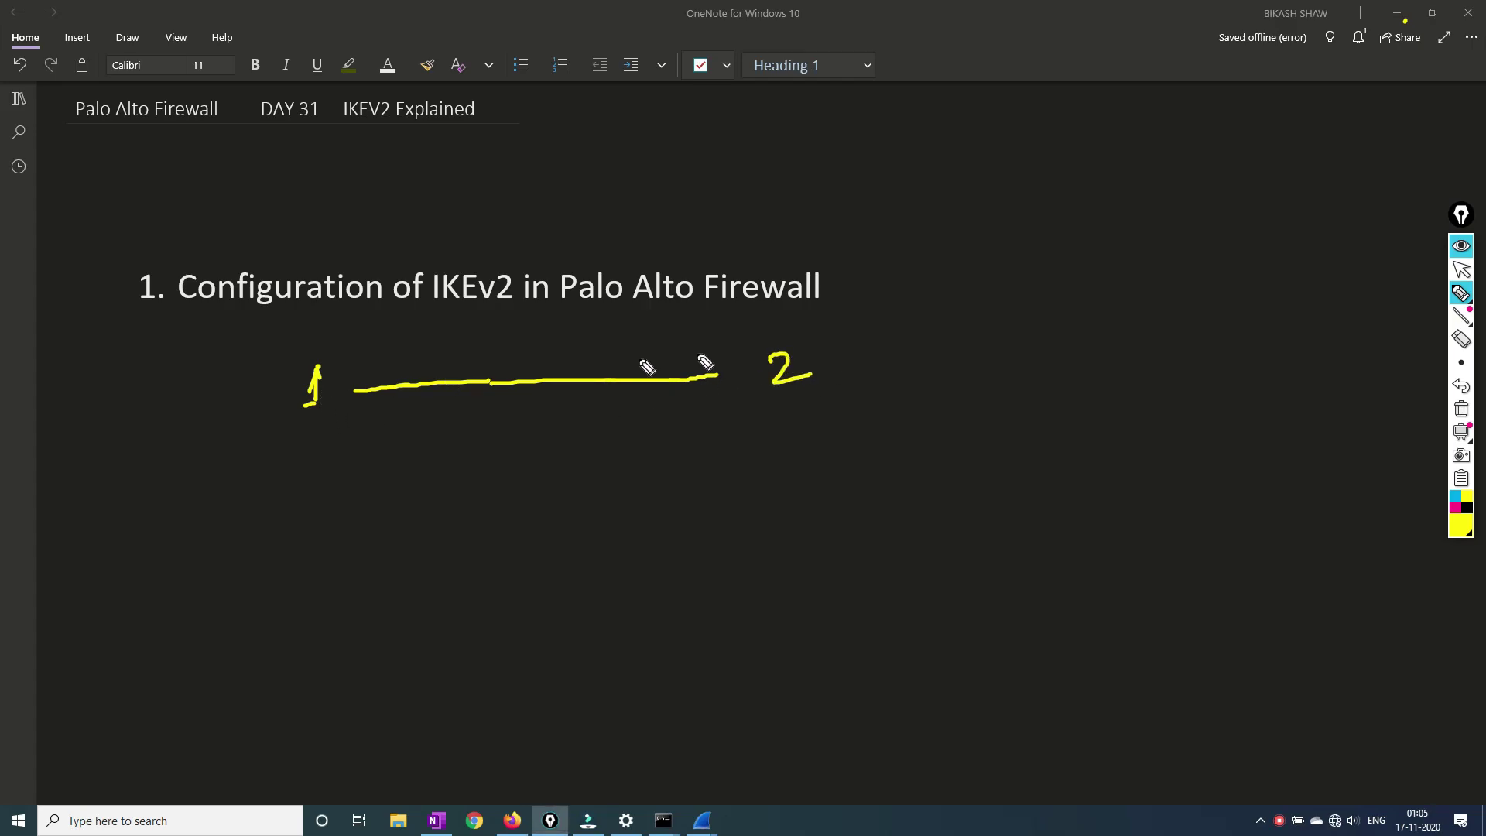
{"action": "mouse_move", "coordinate": [437, 334]}
{"action": "left_mouse_down"}
{"action": "mouse_move", "coordinate": [440, 374]}
{"action": "mouse_move", "coordinate": [495, 350]}
{"action": "mouse_move", "coordinate": [507, 372]}
{"action": "mouse_move", "coordinate": [553, 373]}
{"action": "mouse_move", "coordinate": [596, 341]}
{"action": "mouse_move", "coordinate": [594, 375]}
{"action": "left_mouse_up"}
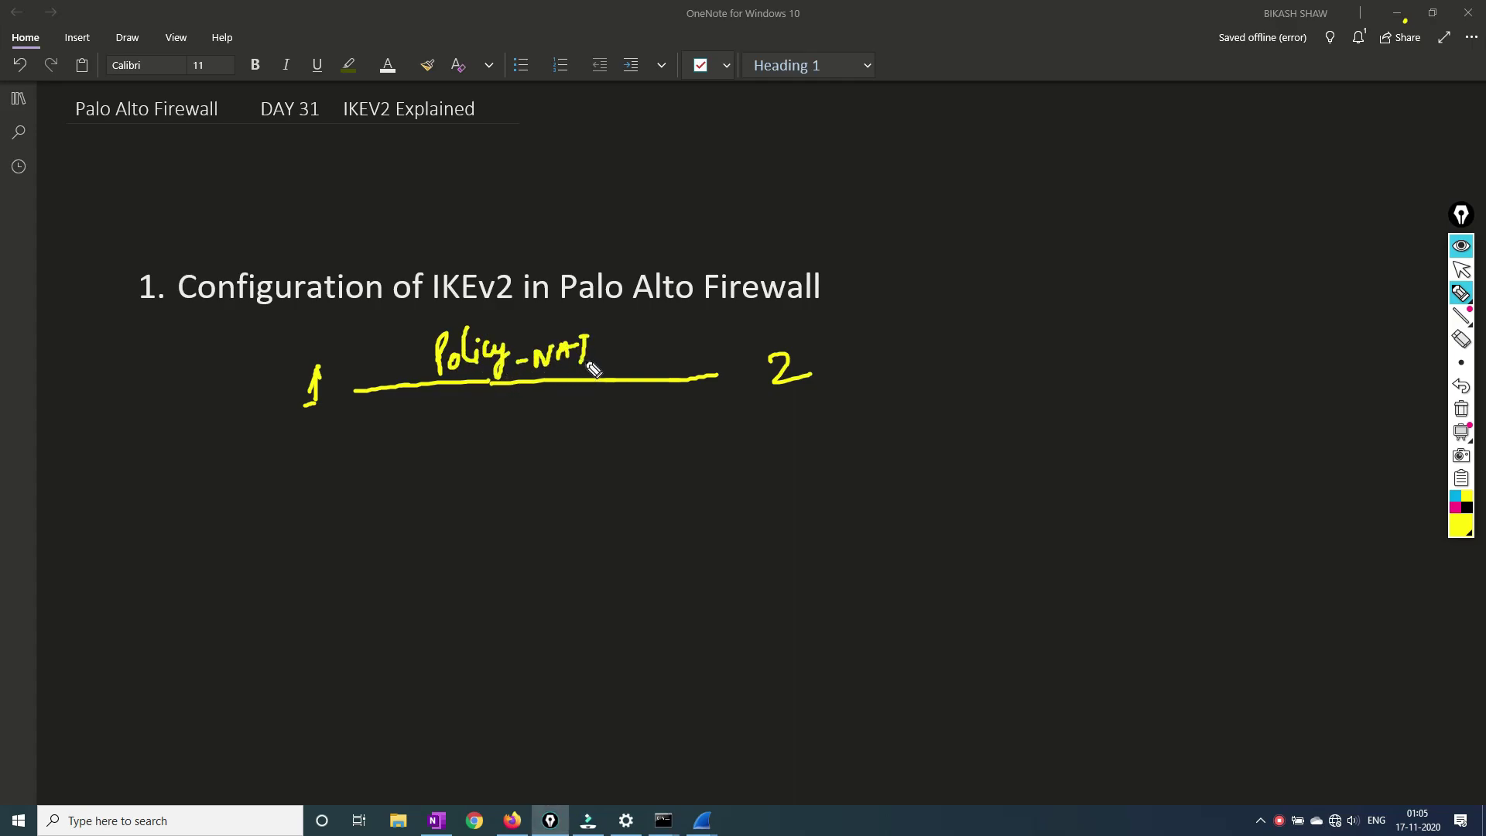
{"action": "left_click", "coordinate": [598, 364]}
{"action": "left_click", "coordinate": [621, 345]}
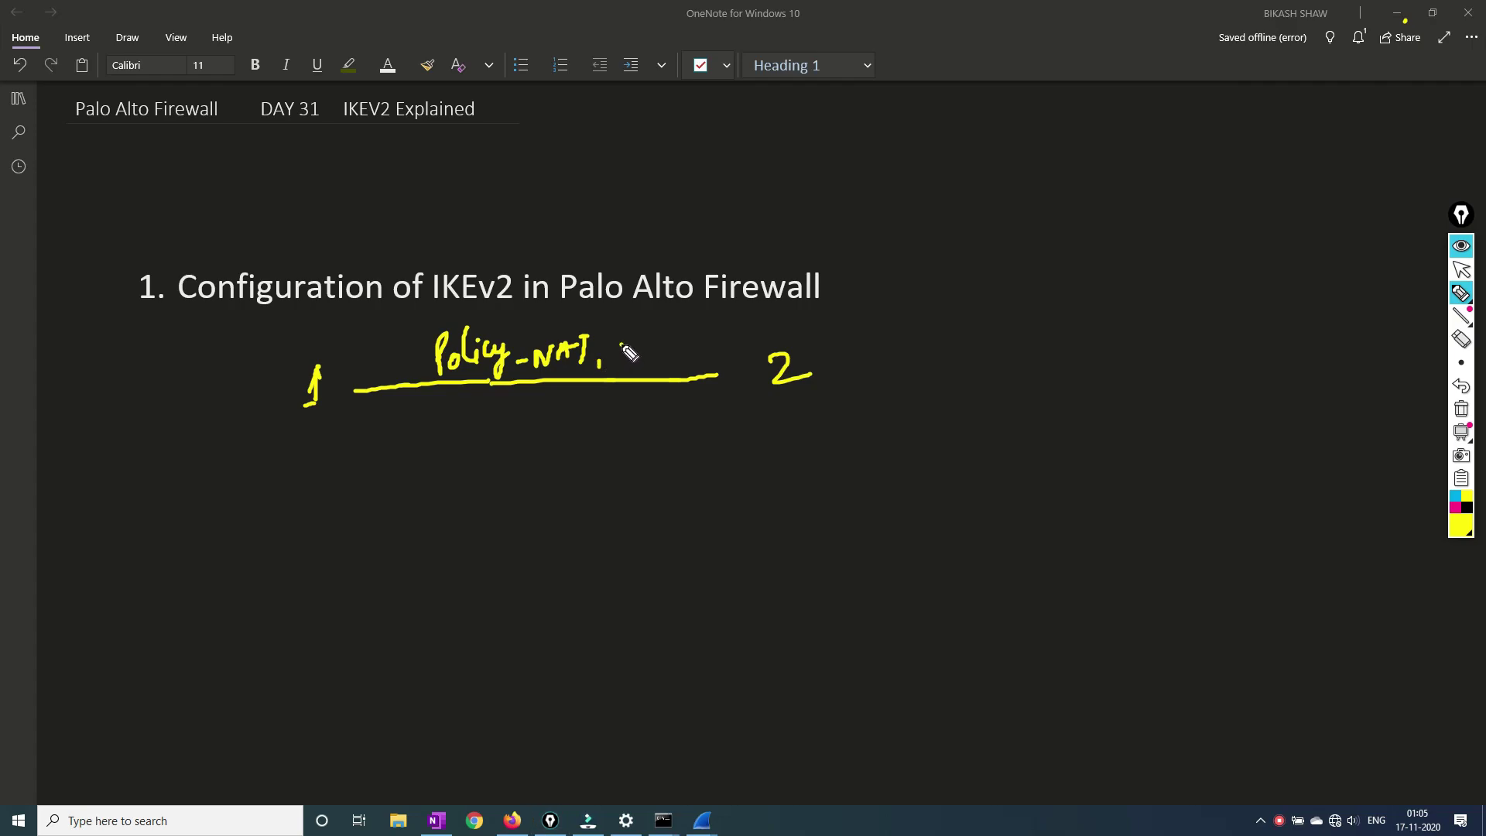
{"action": "left_click_drag", "start_coordinate": [621, 340], "coordinate": [624, 361]}
{"action": "mouse_move", "coordinate": [645, 336]}
{"action": "left_mouse_down"}
{"action": "mouse_move", "coordinate": [646, 359]}
{"action": "mouse_move", "coordinate": [661, 344]}
{"action": "left_mouse_up"}
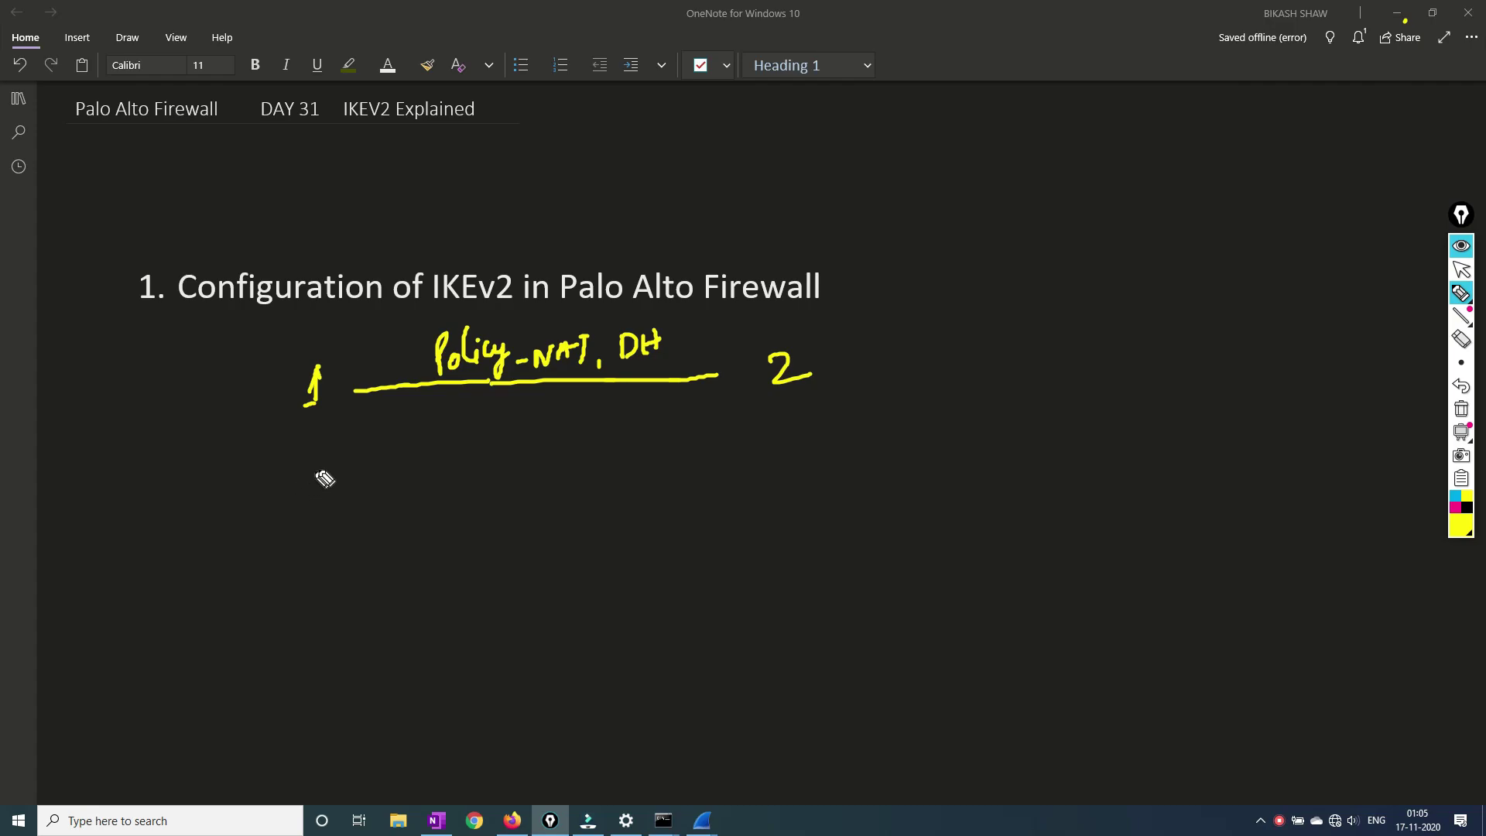
Label the first exchange "msg. 1" and draw "msg. 2" below it as an arrow from 2 to 1 labelled "Policy NAT - DH".
{"action": "left_click_drag", "start_coordinate": [314, 465], "coordinate": [315, 485]}
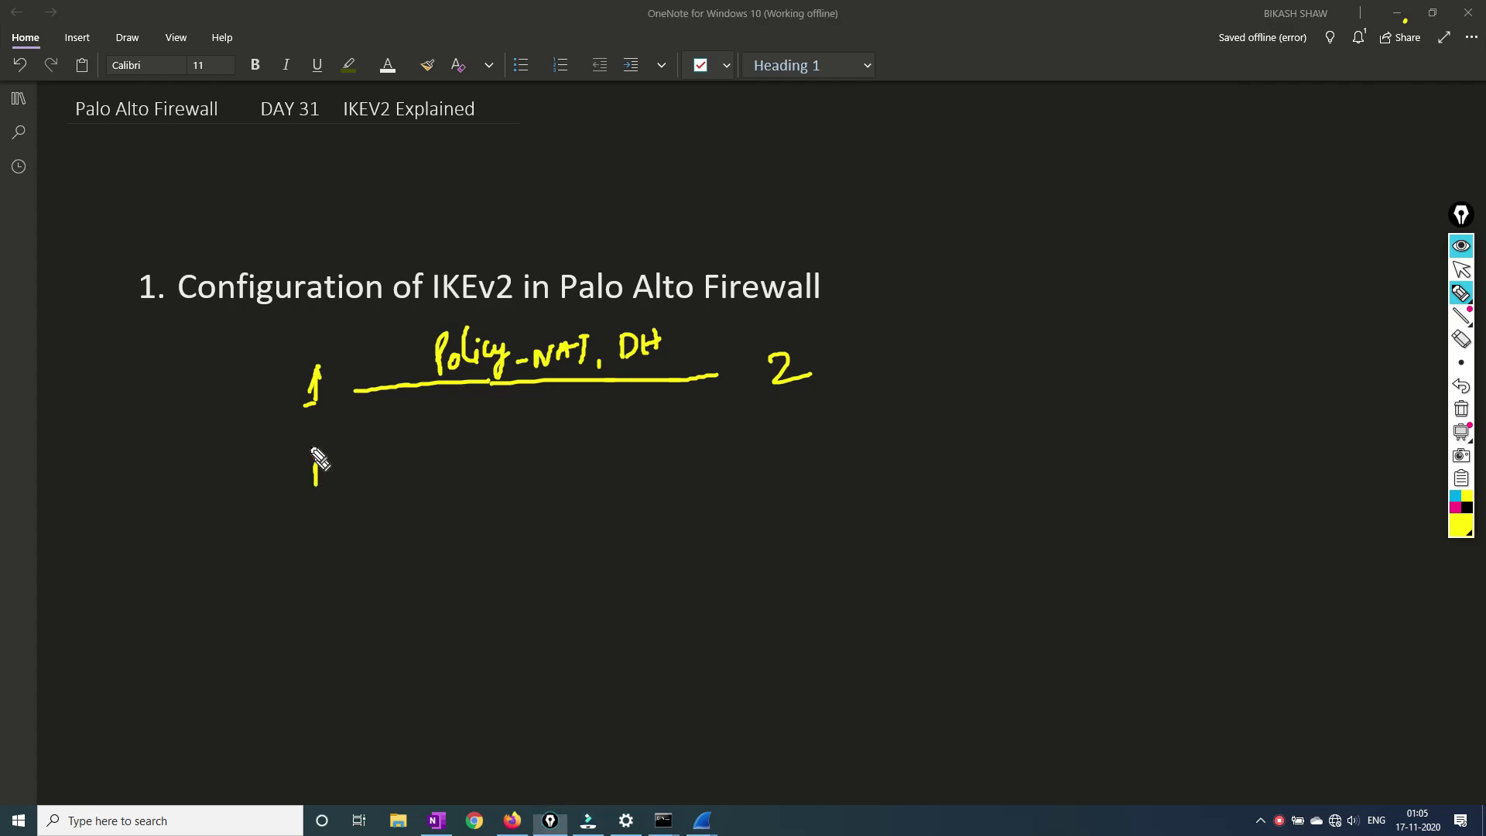
{"action": "mouse_move", "coordinate": [152, 420]}
{"action": "left_mouse_down"}
{"action": "mouse_move", "coordinate": [208, 388]}
{"action": "mouse_move", "coordinate": [211, 414]}
{"action": "left_mouse_up"}
{"action": "left_click", "coordinate": [225, 377]}
{"action": "left_click_drag", "start_coordinate": [243, 362], "coordinate": [246, 383]}
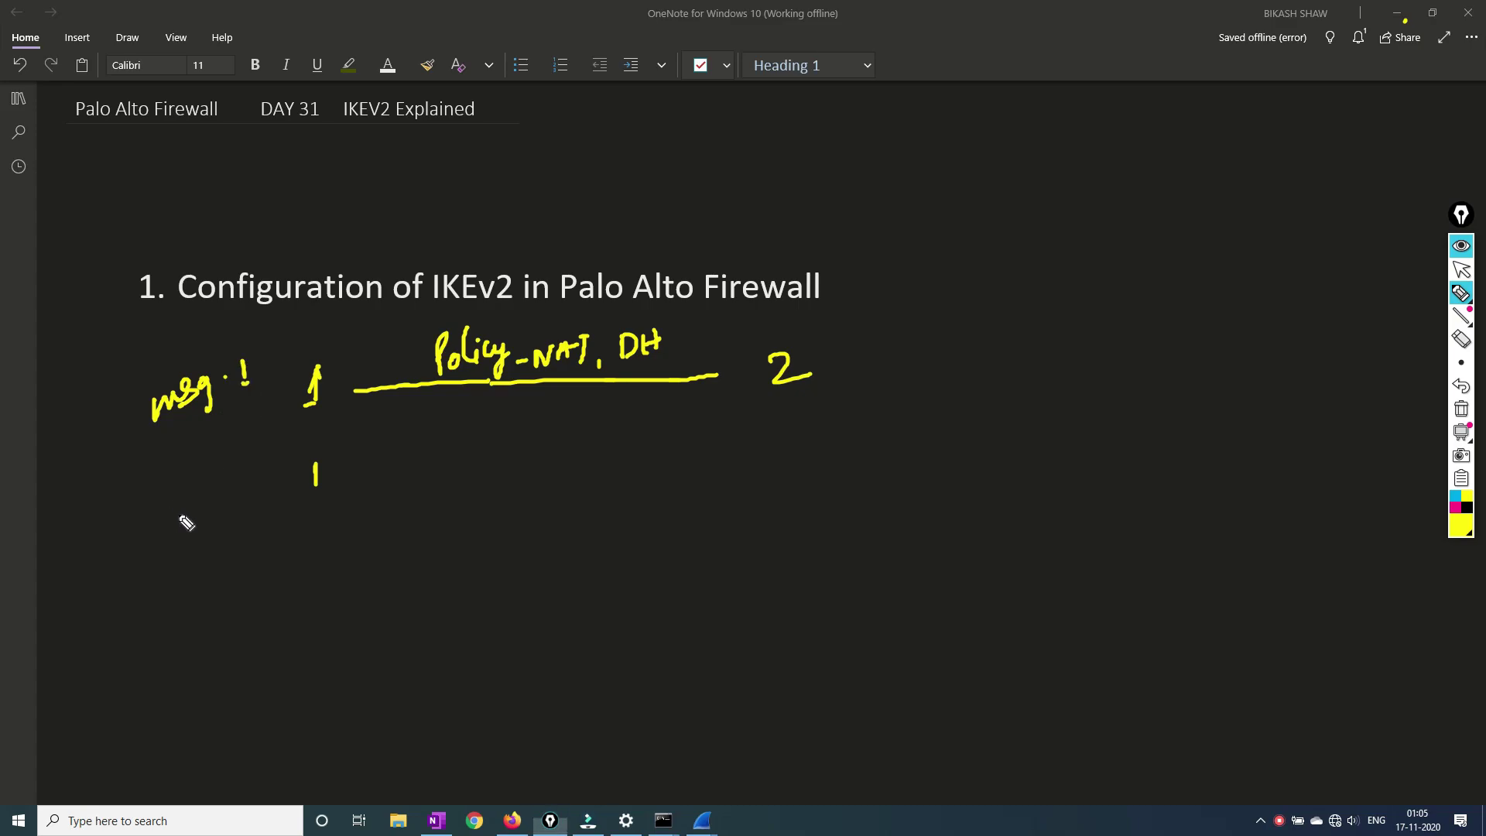
{"action": "mouse_move", "coordinate": [172, 515]}
{"action": "left_mouse_down"}
{"action": "mouse_move", "coordinate": [279, 470]}
{"action": "mouse_move", "coordinate": [319, 484]}
{"action": "mouse_move", "coordinate": [706, 465]}
{"action": "left_mouse_up"}
{"action": "left_click", "coordinate": [236, 483]}
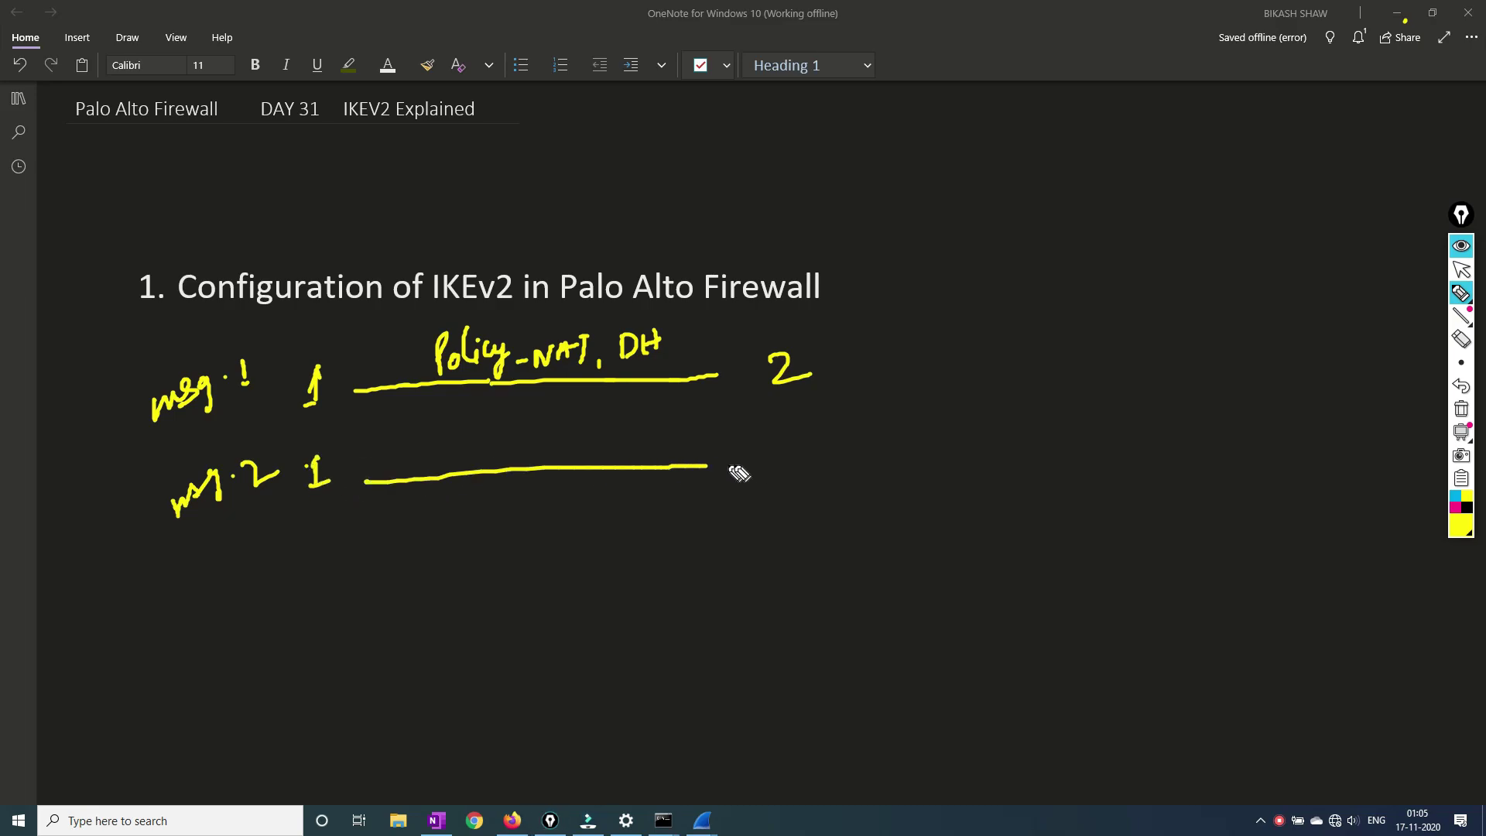
{"action": "mouse_move", "coordinate": [370, 467]}
{"action": "left_mouse_down"}
{"action": "mouse_move", "coordinate": [352, 481]}
{"action": "mouse_move", "coordinate": [396, 495]}
{"action": "left_mouse_up"}
{"action": "left_click_drag", "start_coordinate": [707, 464], "coordinate": [818, 453]}
{"action": "left_click", "coordinate": [790, 439]}
{"action": "mouse_move", "coordinate": [457, 463]}
{"action": "left_mouse_down"}
{"action": "mouse_move", "coordinate": [466, 444]}
{"action": "mouse_move", "coordinate": [475, 456]}
{"action": "left_mouse_up"}
{"action": "mouse_move", "coordinate": [485, 420]}
{"action": "left_mouse_down"}
{"action": "mouse_move", "coordinate": [485, 447]}
{"action": "mouse_move", "coordinate": [514, 427]}
{"action": "mouse_move", "coordinate": [567, 447]}
{"action": "mouse_move", "coordinate": [602, 424]}
{"action": "mouse_move", "coordinate": [650, 454]}
{"action": "mouse_move", "coordinate": [686, 445]}
{"action": "left_mouse_up"}
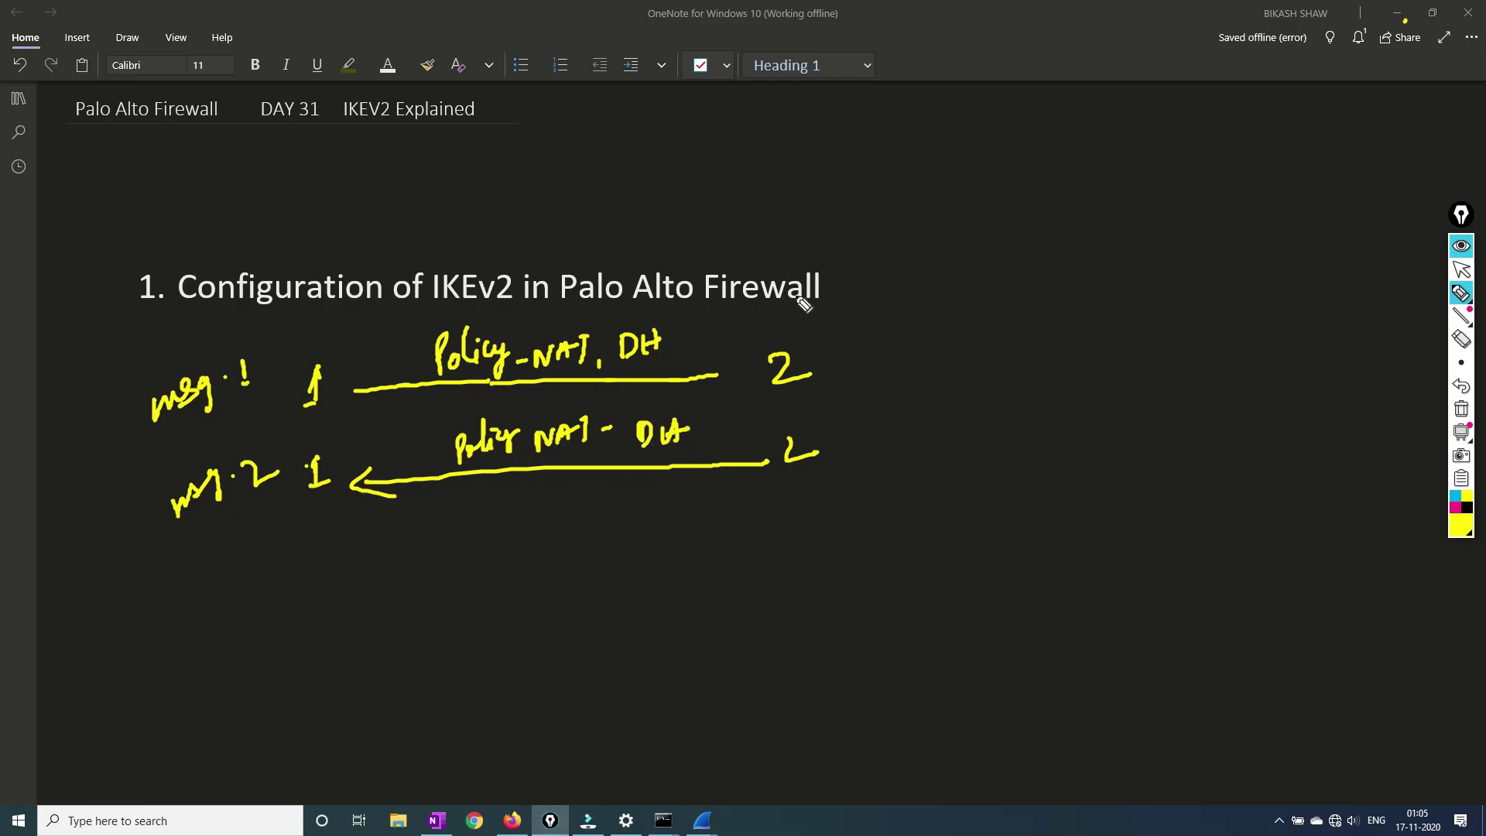
Write a circled "1 - 4" headed "IKEv1" above the diagram, with "1.2" beside it.
{"action": "left_click_drag", "start_coordinate": [930, 181], "coordinate": [931, 220]}
{"action": "mouse_move", "coordinate": [920, 221]}
{"action": "left_mouse_down"}
{"action": "mouse_move", "coordinate": [998, 194]}
{"action": "mouse_move", "coordinate": [1027, 206]}
{"action": "left_mouse_up"}
{"action": "mouse_move", "coordinate": [950, 147]}
{"action": "left_mouse_down"}
{"action": "mouse_move", "coordinate": [1088, 209]}
{"action": "mouse_move", "coordinate": [964, 160]}
{"action": "left_mouse_up"}
{"action": "left_click", "coordinate": [1158, 190]}
{"action": "mouse_move", "coordinate": [1171, 155]}
{"action": "left_mouse_down"}
{"action": "mouse_move", "coordinate": [1171, 186]}
{"action": "mouse_move", "coordinate": [1232, 184]}
{"action": "left_mouse_up"}
{"action": "left_click", "coordinate": [1197, 184]}
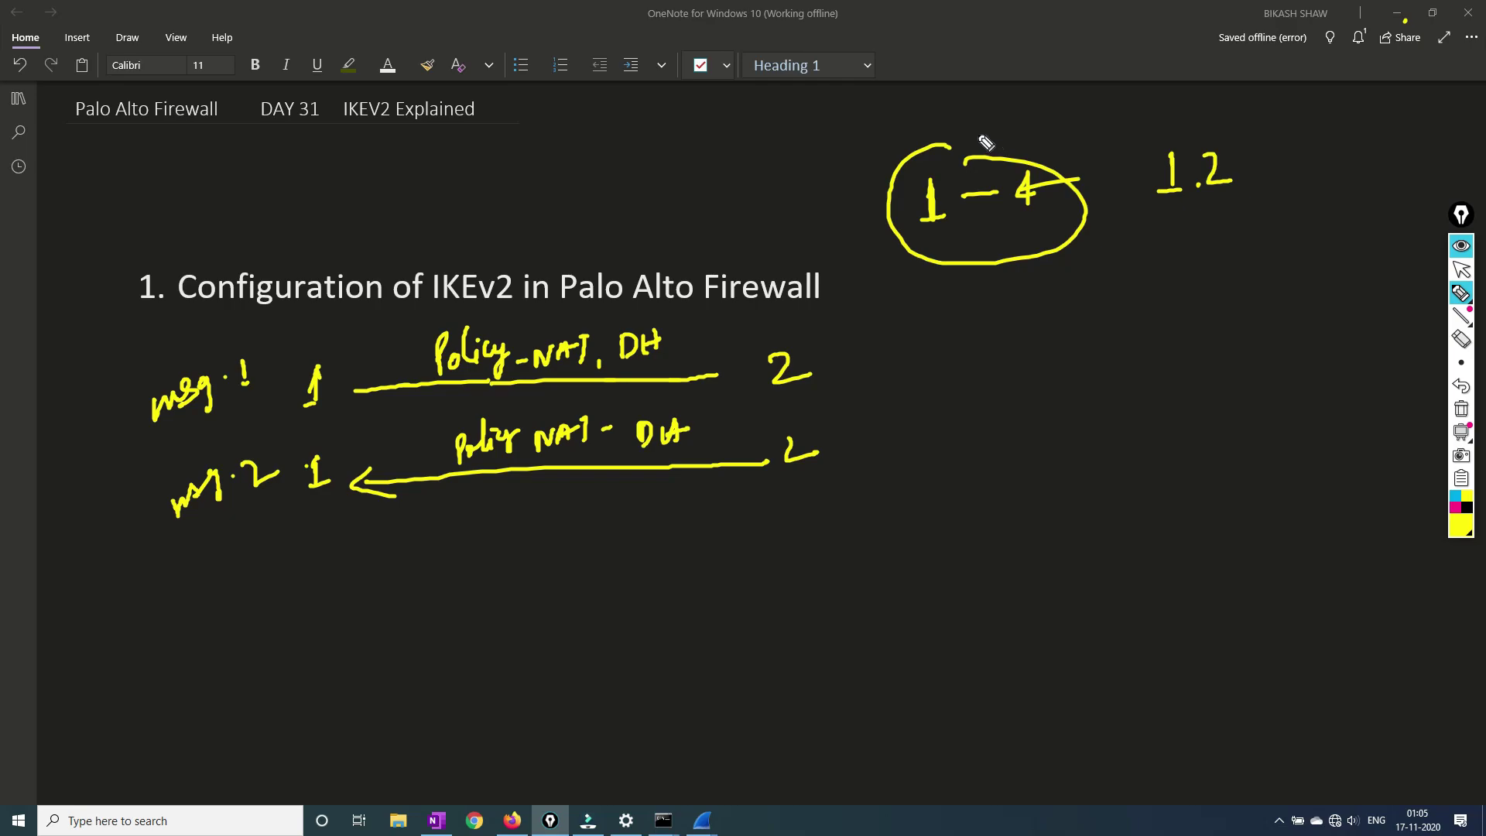
{"action": "mouse_move", "coordinate": [975, 125]}
{"action": "left_mouse_down"}
{"action": "mouse_move", "coordinate": [975, 144]}
{"action": "mouse_move", "coordinate": [1002, 127]}
{"action": "mouse_move", "coordinate": [1005, 142]}
{"action": "left_mouse_up"}
{"action": "mouse_move", "coordinate": [1022, 124]}
{"action": "left_mouse_down"}
{"action": "mouse_move", "coordinate": [1010, 139]}
{"action": "mouse_move", "coordinate": [1041, 122]}
{"action": "left_mouse_up"}
{"action": "left_click_drag", "start_coordinate": [1051, 113], "coordinate": [1051, 132]}
Draw "msg 3" as an arrow from 1 to 2 and label it "PSK".
{"action": "mouse_move", "coordinate": [203, 645]}
{"action": "left_mouse_down"}
{"action": "mouse_move", "coordinate": [257, 596]}
{"action": "mouse_move", "coordinate": [254, 634]}
{"action": "left_mouse_up"}
{"action": "mouse_move", "coordinate": [286, 578]}
{"action": "left_mouse_down"}
{"action": "mouse_move", "coordinate": [289, 602]}
{"action": "mouse_move", "coordinate": [369, 607]}
{"action": "mouse_move", "coordinate": [853, 567]}
{"action": "left_mouse_up"}
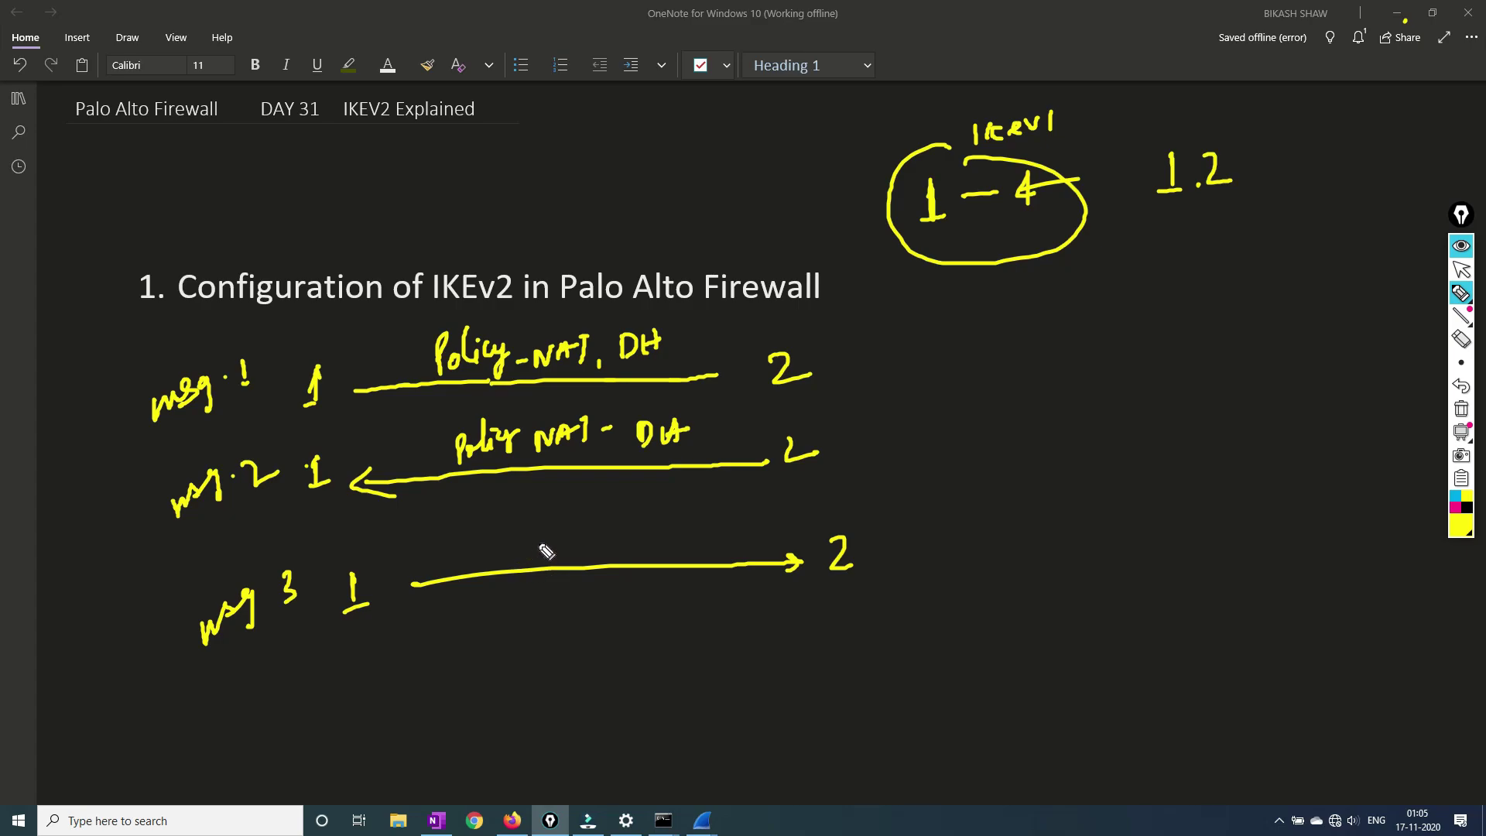
{"action": "mouse_move", "coordinate": [522, 525]}
{"action": "left_mouse_down"}
{"action": "mouse_move", "coordinate": [524, 565]}
{"action": "mouse_move", "coordinate": [530, 543]}
{"action": "left_mouse_up"}
{"action": "mouse_move", "coordinate": [562, 531]}
{"action": "left_mouse_down"}
{"action": "mouse_move", "coordinate": [551, 553]}
{"action": "mouse_move", "coordinate": [571, 548]}
{"action": "left_mouse_up"}
{"action": "mouse_move", "coordinate": [588, 528]}
{"action": "left_mouse_down"}
{"action": "mouse_move", "coordinate": [604, 545]}
{"action": "mouse_move", "coordinate": [573, 557]}
{"action": "mouse_move", "coordinate": [598, 551]}
{"action": "left_mouse_up"}
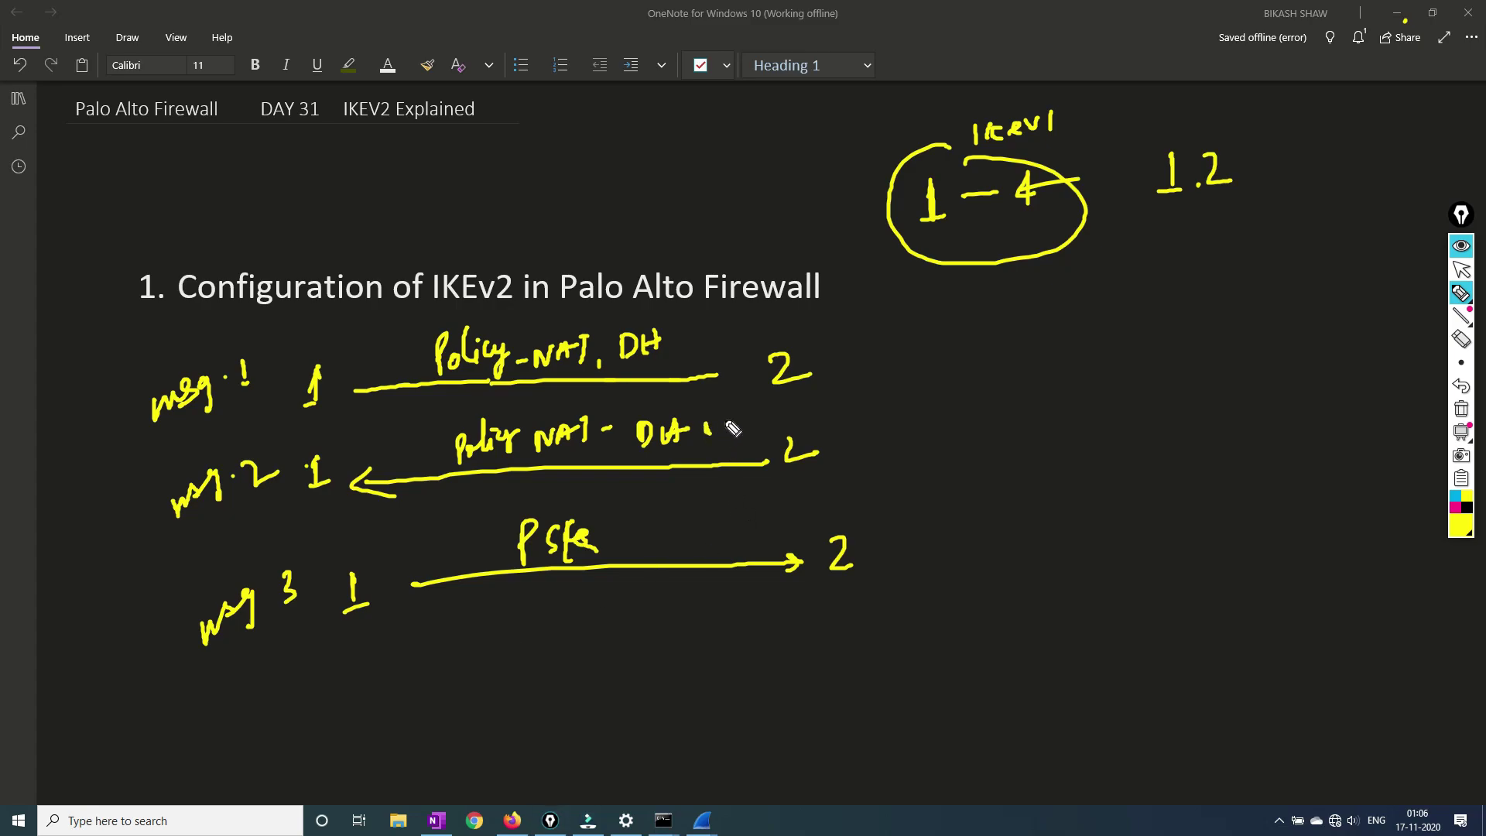
Add a short handwritten mark after DH in messages 1 and 2, and circle the PSK label of message 3.
{"action": "left_click_drag", "start_coordinate": [705, 422], "coordinate": [715, 434]}
{"action": "left_click_drag", "start_coordinate": [718, 427], "coordinate": [731, 422]}
{"action": "mouse_move", "coordinate": [684, 336]}
{"action": "left_mouse_down"}
{"action": "mouse_move", "coordinate": [682, 360]}
{"action": "mouse_move", "coordinate": [710, 341]}
{"action": "mouse_move", "coordinate": [726, 351]}
{"action": "left_mouse_up"}
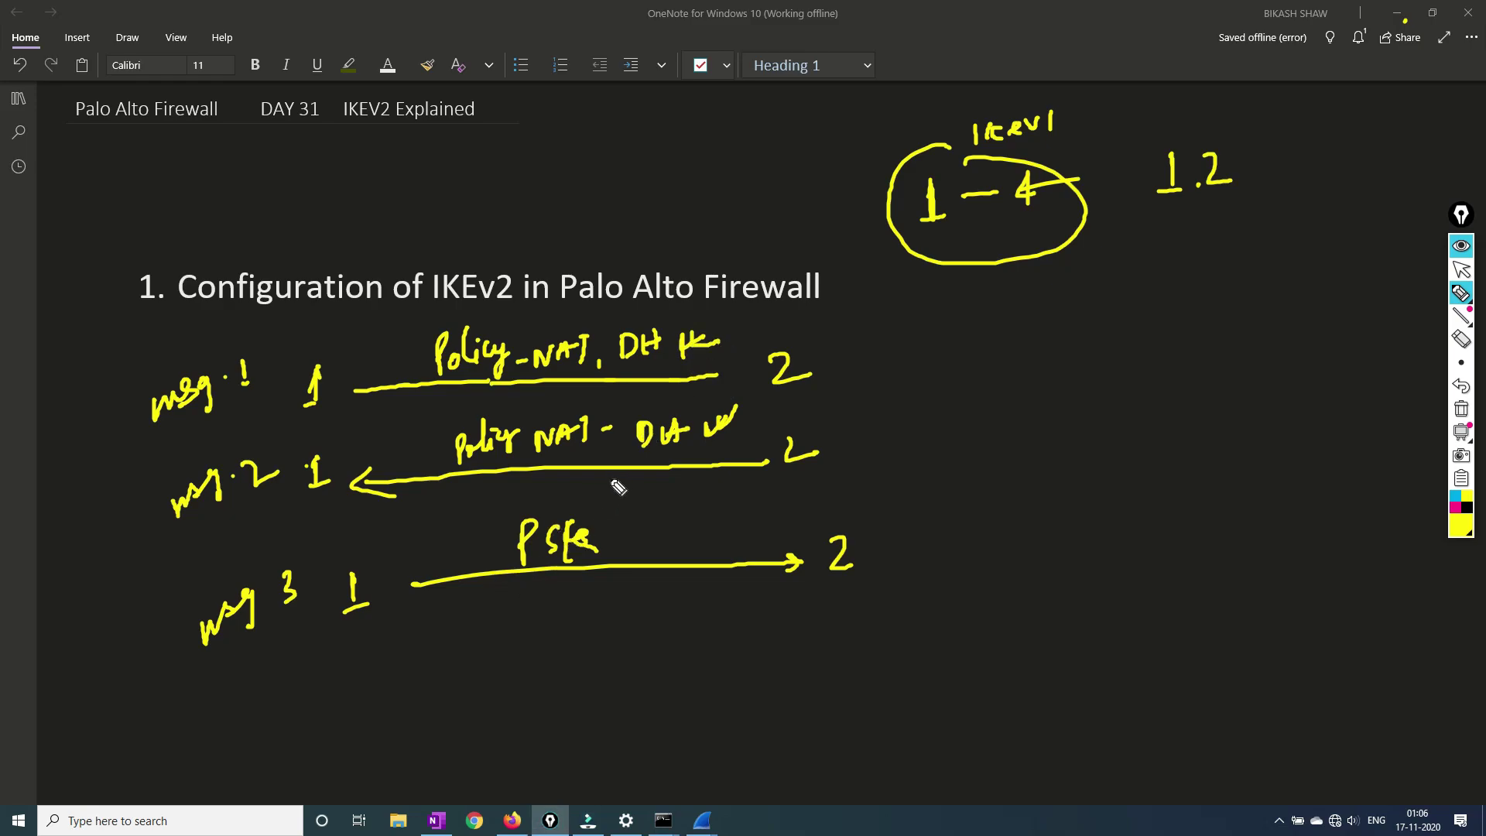
{"action": "mouse_move", "coordinate": [617, 481]}
{"action": "left_mouse_down"}
{"action": "mouse_move", "coordinate": [513, 580]}
{"action": "mouse_move", "coordinate": [590, 486]}
{"action": "left_mouse_up"}
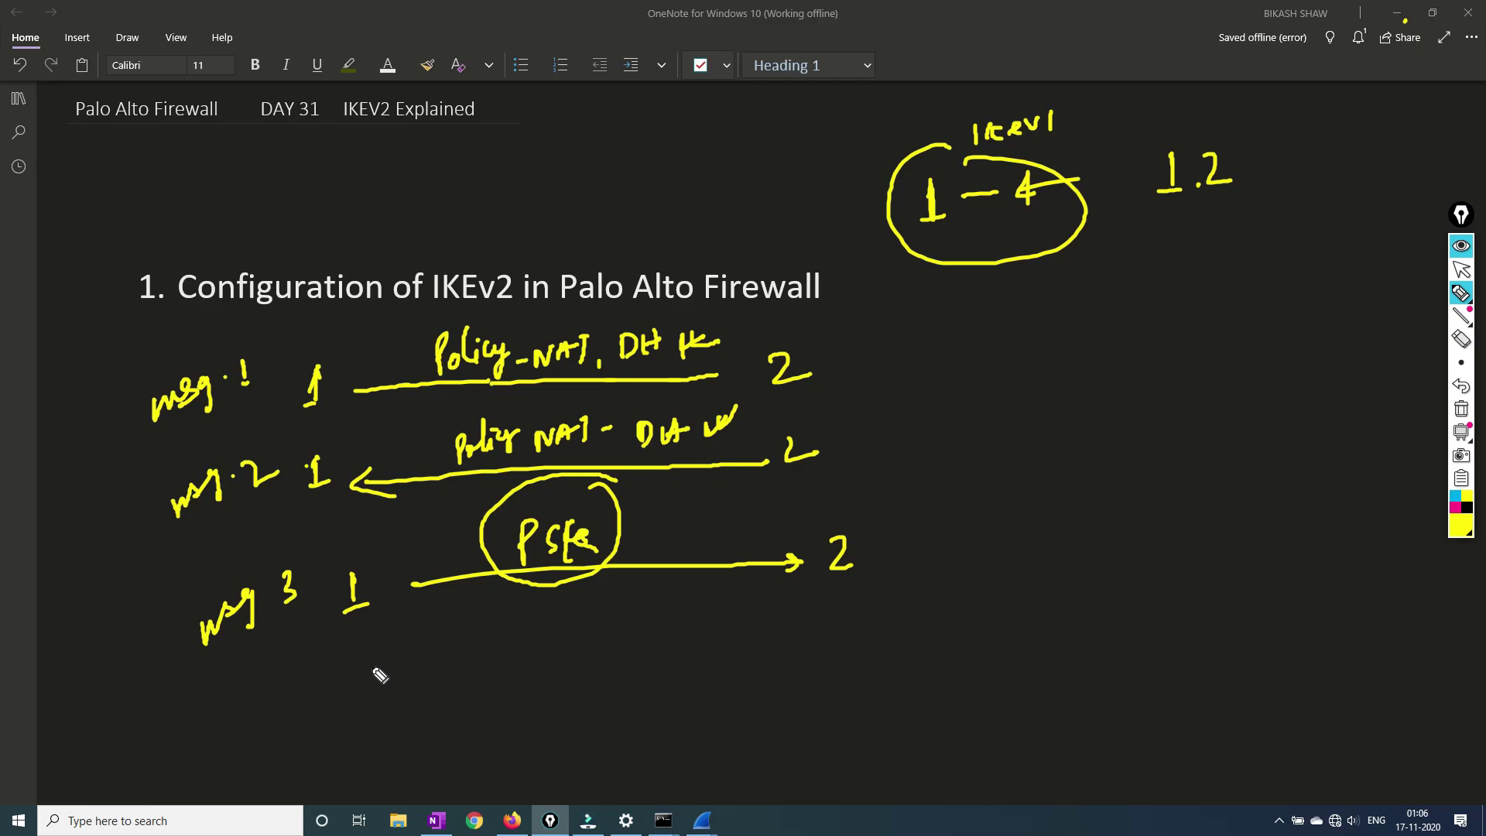
Draw "msg 4" as an arrow from 2 back to 1 and label it "Authe".
{"action": "left_click_drag", "start_coordinate": [372, 659], "coordinate": [372, 684]}
{"action": "left_click_drag", "start_coordinate": [218, 702], "coordinate": [380, 684]}
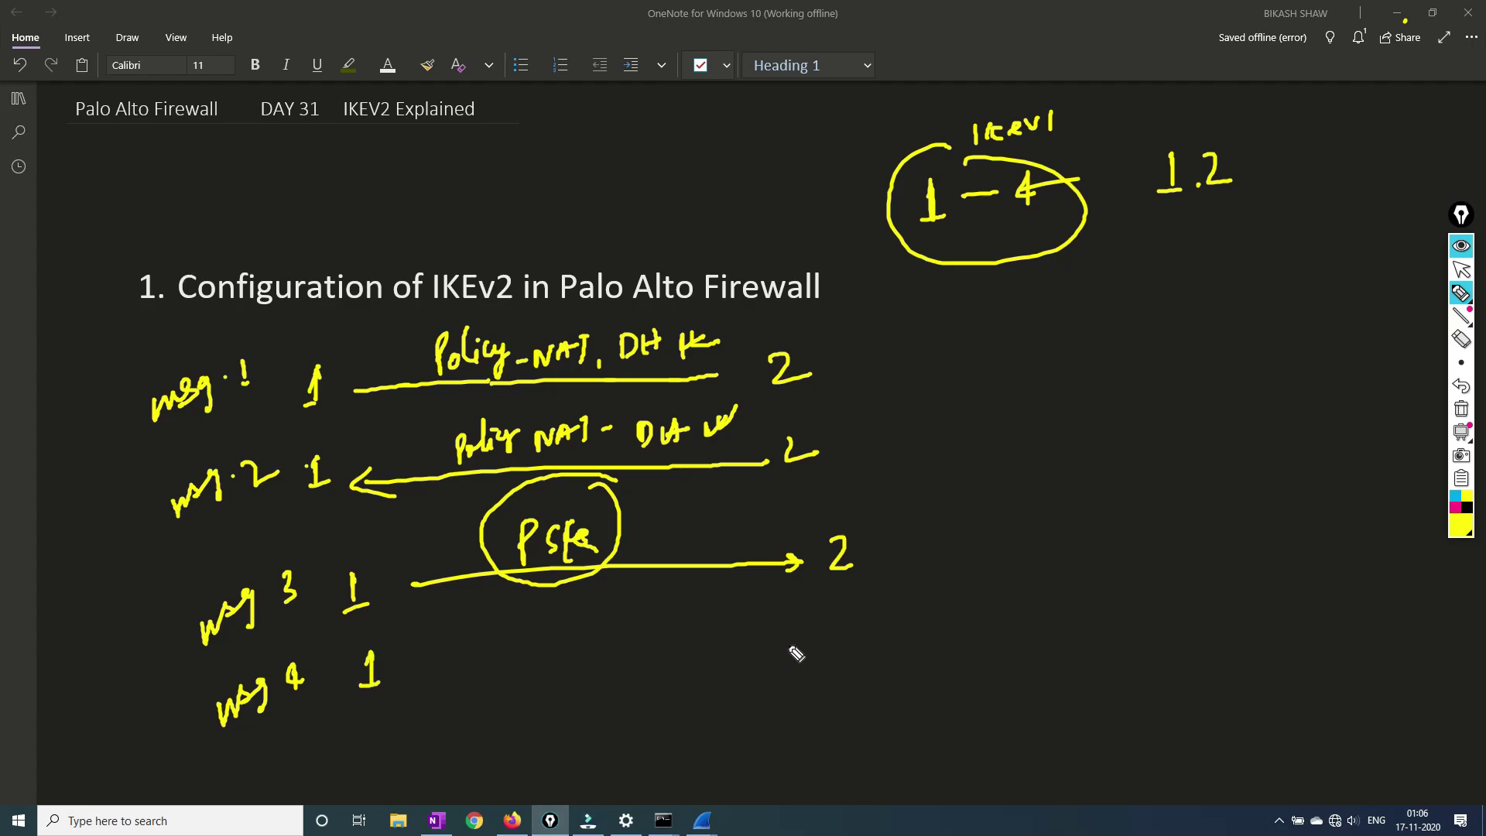
{"action": "mouse_move", "coordinate": [789, 643]}
{"action": "left_mouse_down"}
{"action": "mouse_move", "coordinate": [516, 663]}
{"action": "mouse_move", "coordinate": [468, 687]}
{"action": "left_mouse_up"}
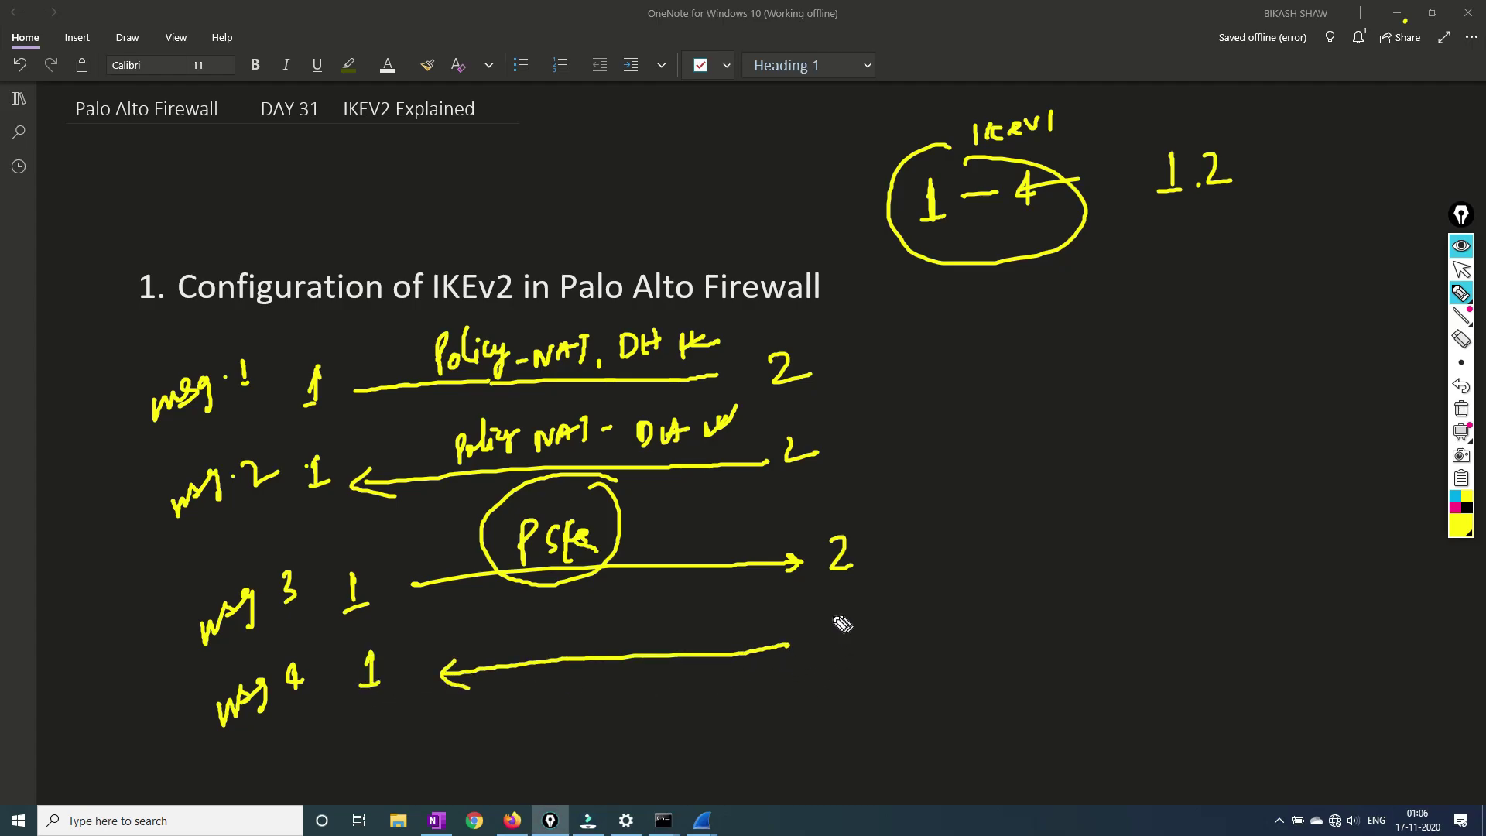
{"action": "left_click_drag", "start_coordinate": [829, 619], "coordinate": [851, 639]}
{"action": "mouse_move", "coordinate": [536, 650]}
{"action": "left_mouse_down"}
{"action": "mouse_move", "coordinate": [544, 626]}
{"action": "mouse_move", "coordinate": [571, 653]}
{"action": "mouse_move", "coordinate": [606, 616]}
{"action": "mouse_move", "coordinate": [634, 641]}
{"action": "left_mouse_up"}
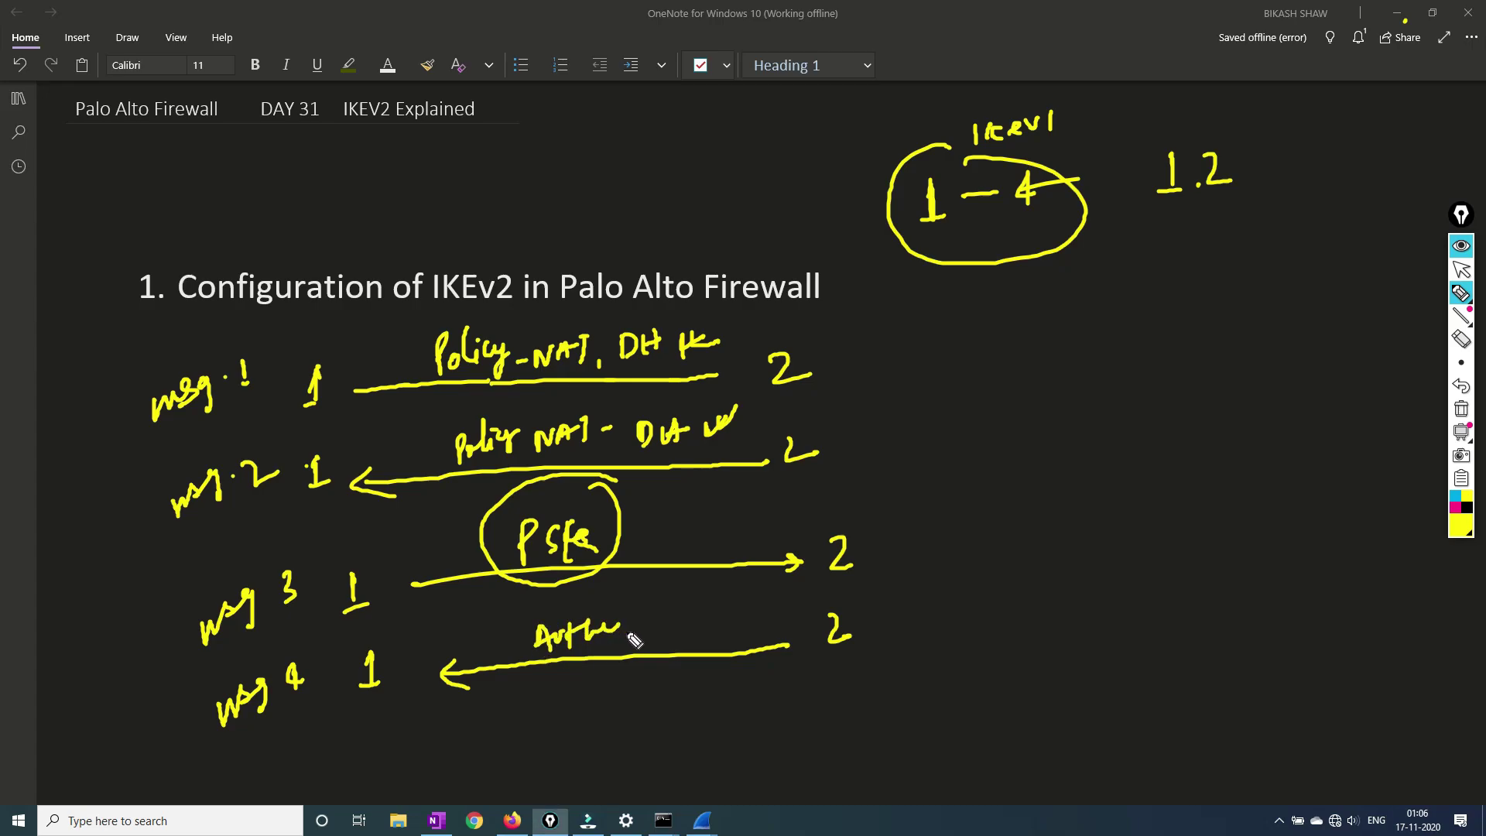
Draw "msg 5" beside the first four messages as a line from 1 to 2 labelled "Proxy-ID".
{"action": "left_click", "coordinate": [273, 772]}
{"action": "left_click", "coordinate": [964, 482]}
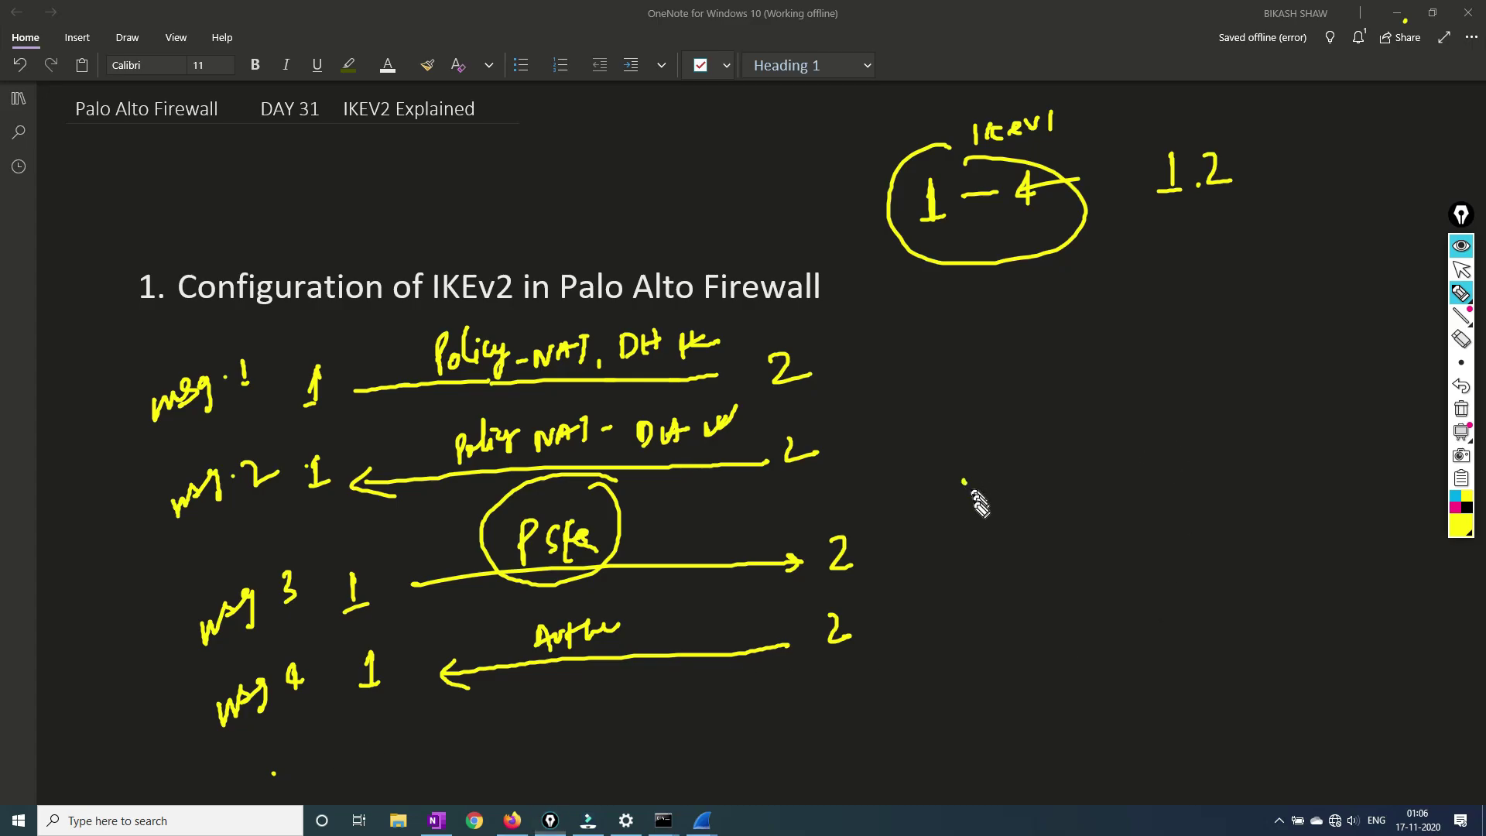
{"action": "mouse_move", "coordinate": [972, 492]}
{"action": "left_mouse_down"}
{"action": "mouse_move", "coordinate": [1062, 441]}
{"action": "mouse_move", "coordinate": [1130, 446]}
{"action": "left_mouse_up"}
{"action": "mouse_move", "coordinate": [1168, 422]}
{"action": "left_mouse_down"}
{"action": "mouse_move", "coordinate": [1385, 359]}
{"action": "mouse_move", "coordinate": [1395, 370]}
{"action": "left_mouse_up"}
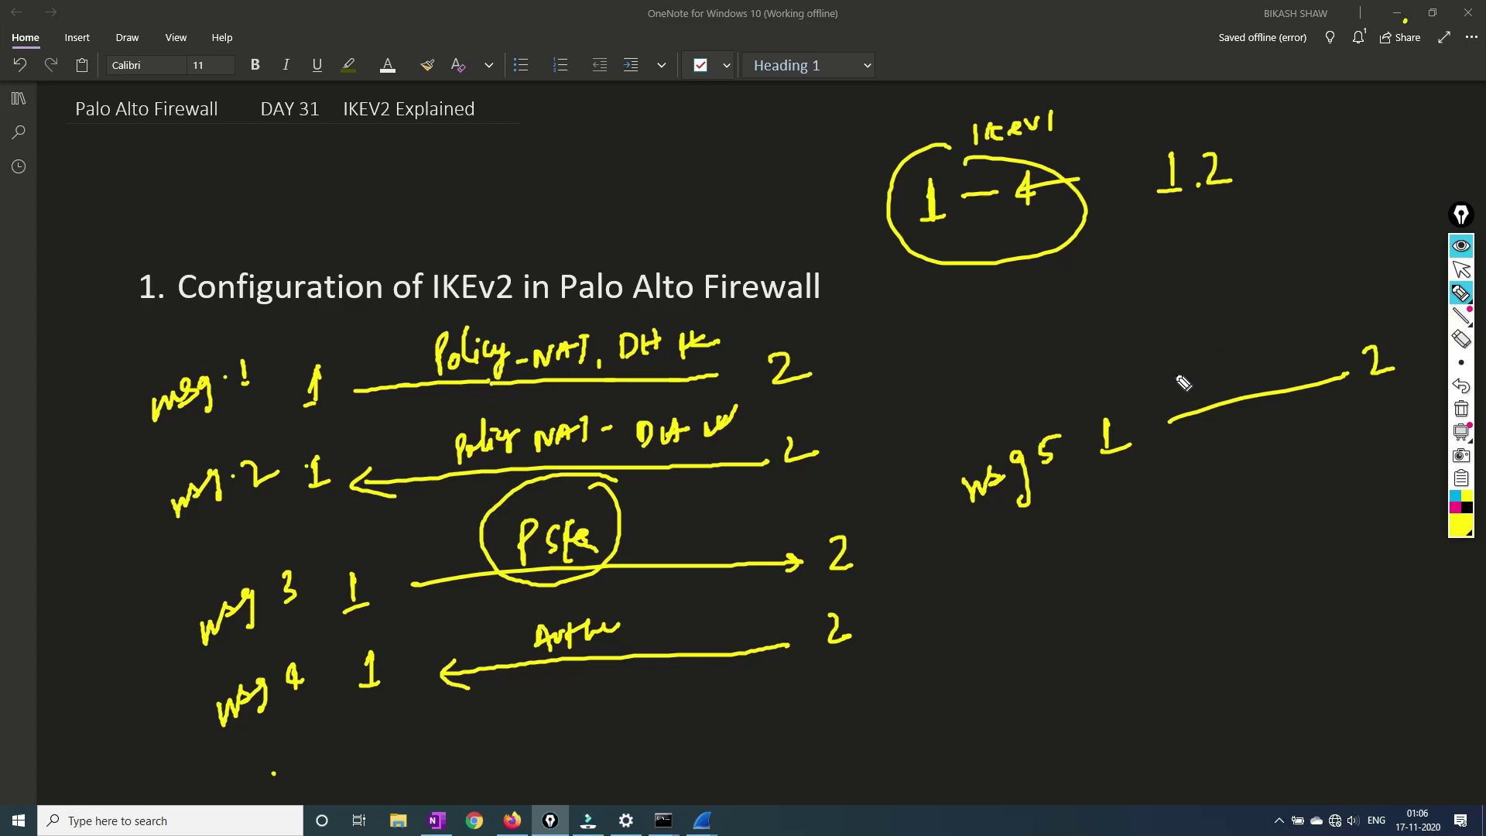
{"action": "left_click_drag", "start_coordinate": [1165, 334], "coordinate": [1173, 383]}
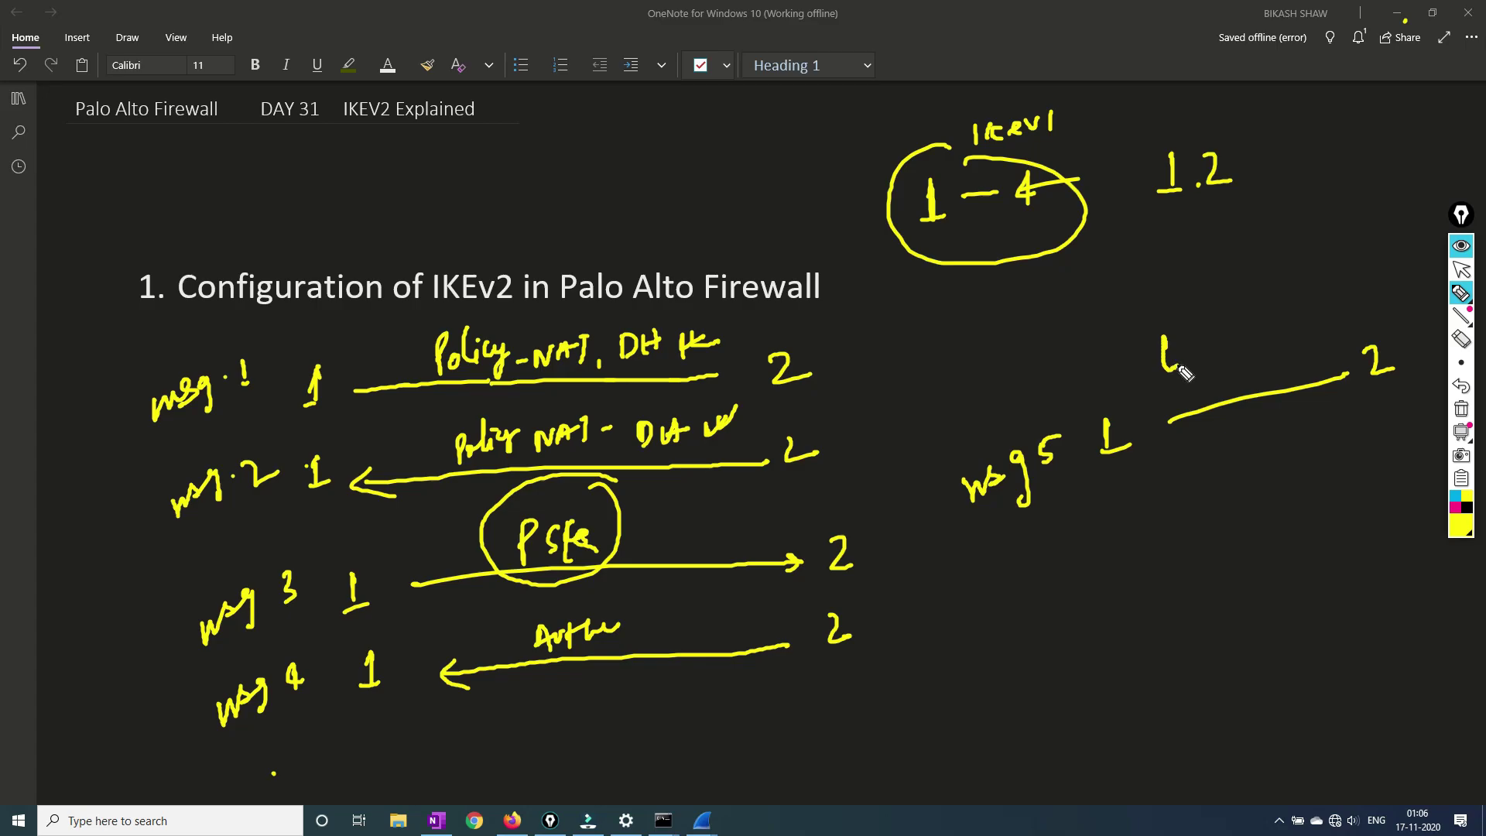
{"action": "mouse_move", "coordinate": [1165, 331]}
{"action": "left_mouse_down"}
{"action": "mouse_move", "coordinate": [1170, 362]}
{"action": "mouse_move", "coordinate": [1285, 298]}
{"action": "mouse_move", "coordinate": [1305, 304]}
{"action": "left_mouse_up"}
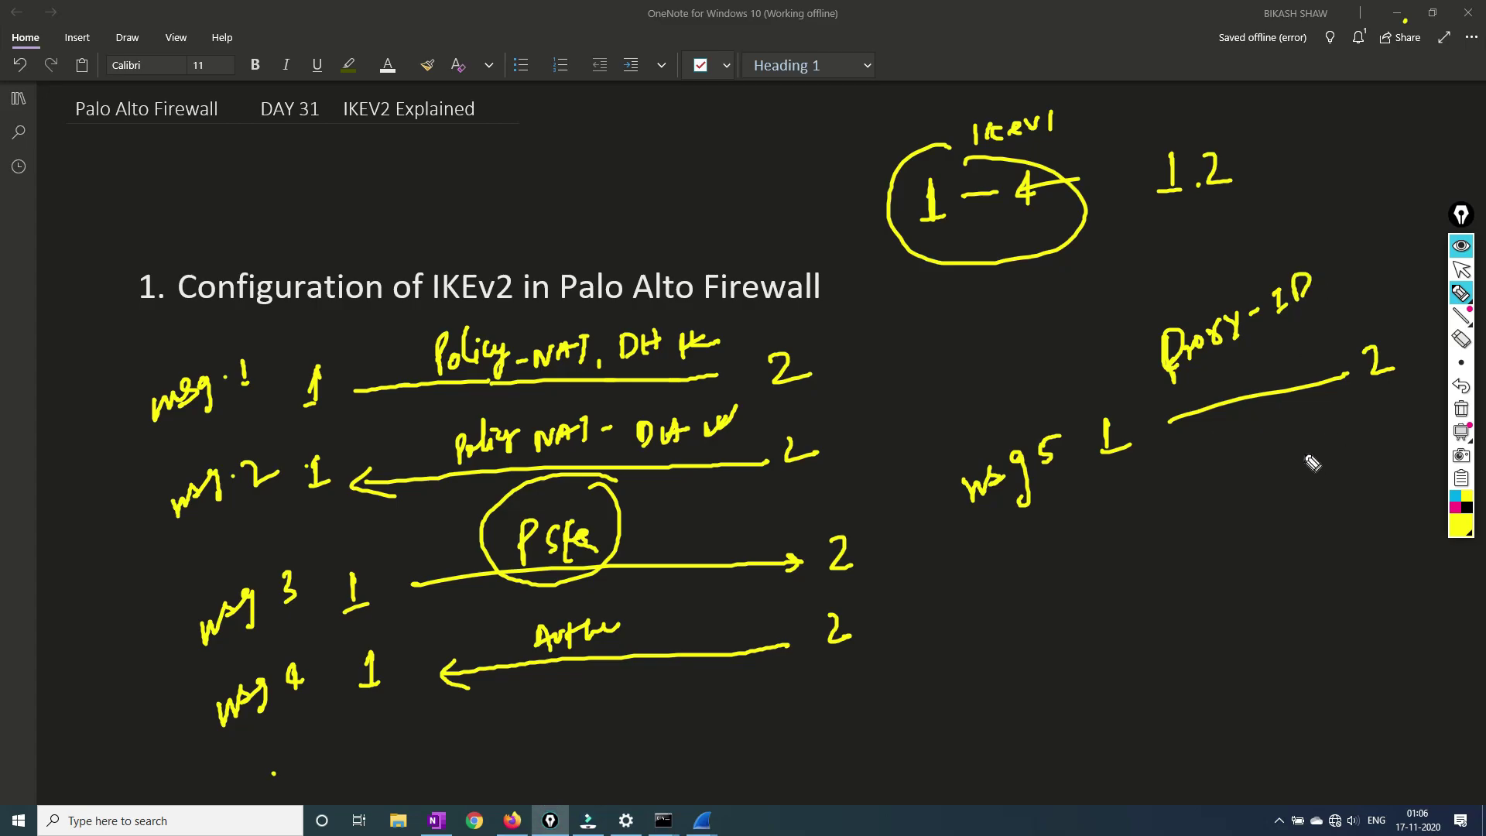
Draw "msg 6" under message 5 as an arrow from 2 back to 1 and label it "Acc".
{"action": "mouse_move", "coordinate": [1334, 440]}
{"action": "left_mouse_down"}
{"action": "mouse_move", "coordinate": [1162, 496]}
{"action": "mouse_move", "coordinate": [1182, 516]}
{"action": "left_mouse_up"}
{"action": "mouse_move", "coordinate": [994, 576]}
{"action": "left_mouse_down"}
{"action": "mouse_move", "coordinate": [1006, 596]}
{"action": "mouse_move", "coordinate": [1035, 551]}
{"action": "mouse_move", "coordinate": [1048, 569]}
{"action": "left_mouse_up"}
{"action": "left_click_drag", "start_coordinate": [1077, 520], "coordinate": [1075, 548]}
{"action": "left_click_drag", "start_coordinate": [1134, 502], "coordinate": [1139, 520]}
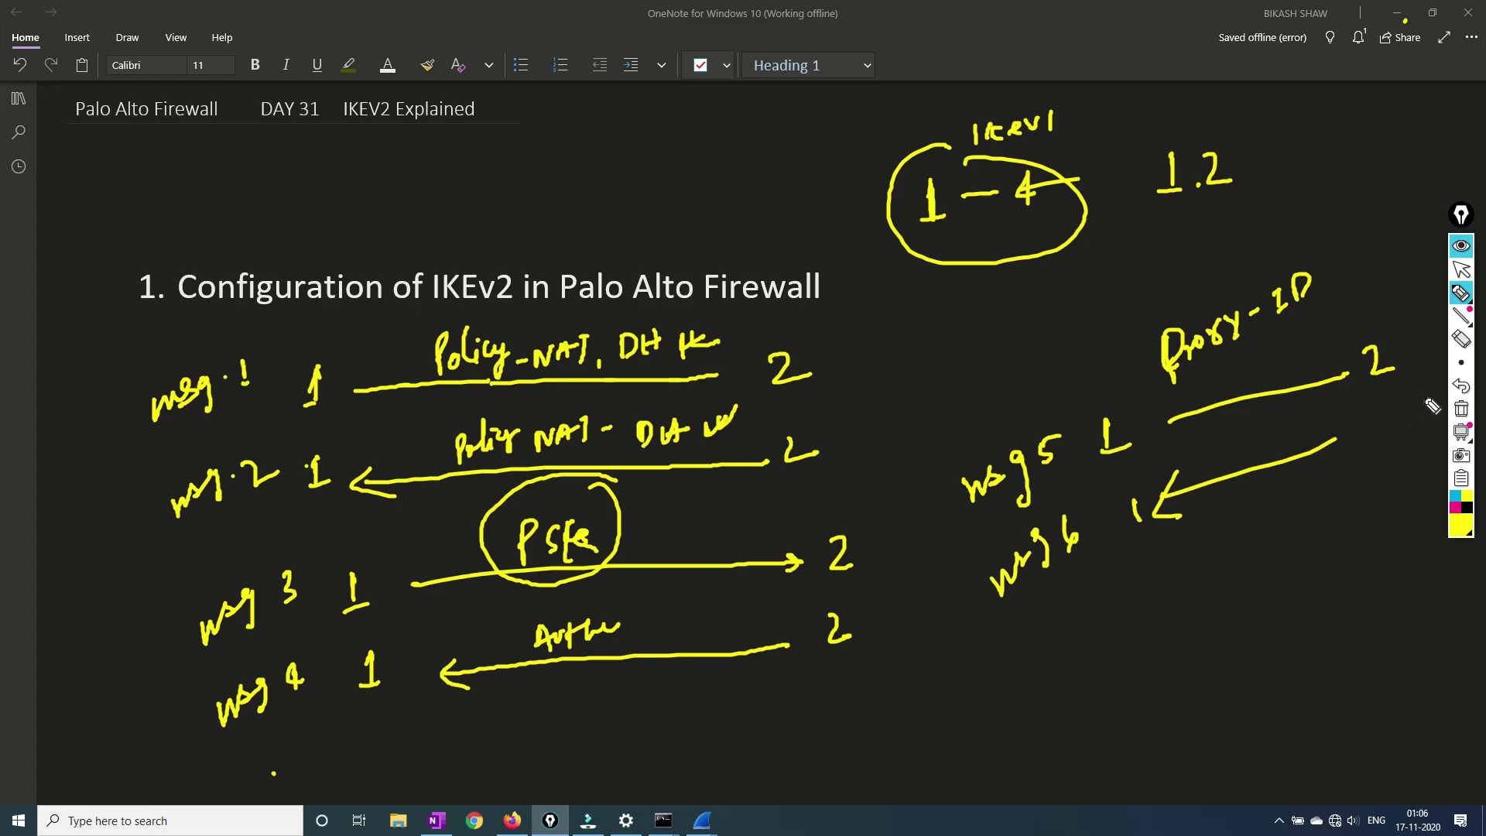
{"action": "left_click_drag", "start_coordinate": [1385, 411], "coordinate": [1403, 442]}
{"action": "mouse_move", "coordinate": [1230, 467]}
{"action": "left_mouse_down"}
{"action": "mouse_move", "coordinate": [1241, 441]}
{"action": "mouse_move", "coordinate": [1253, 462]}
{"action": "mouse_move", "coordinate": [1306, 437]}
{"action": "left_mouse_up"}
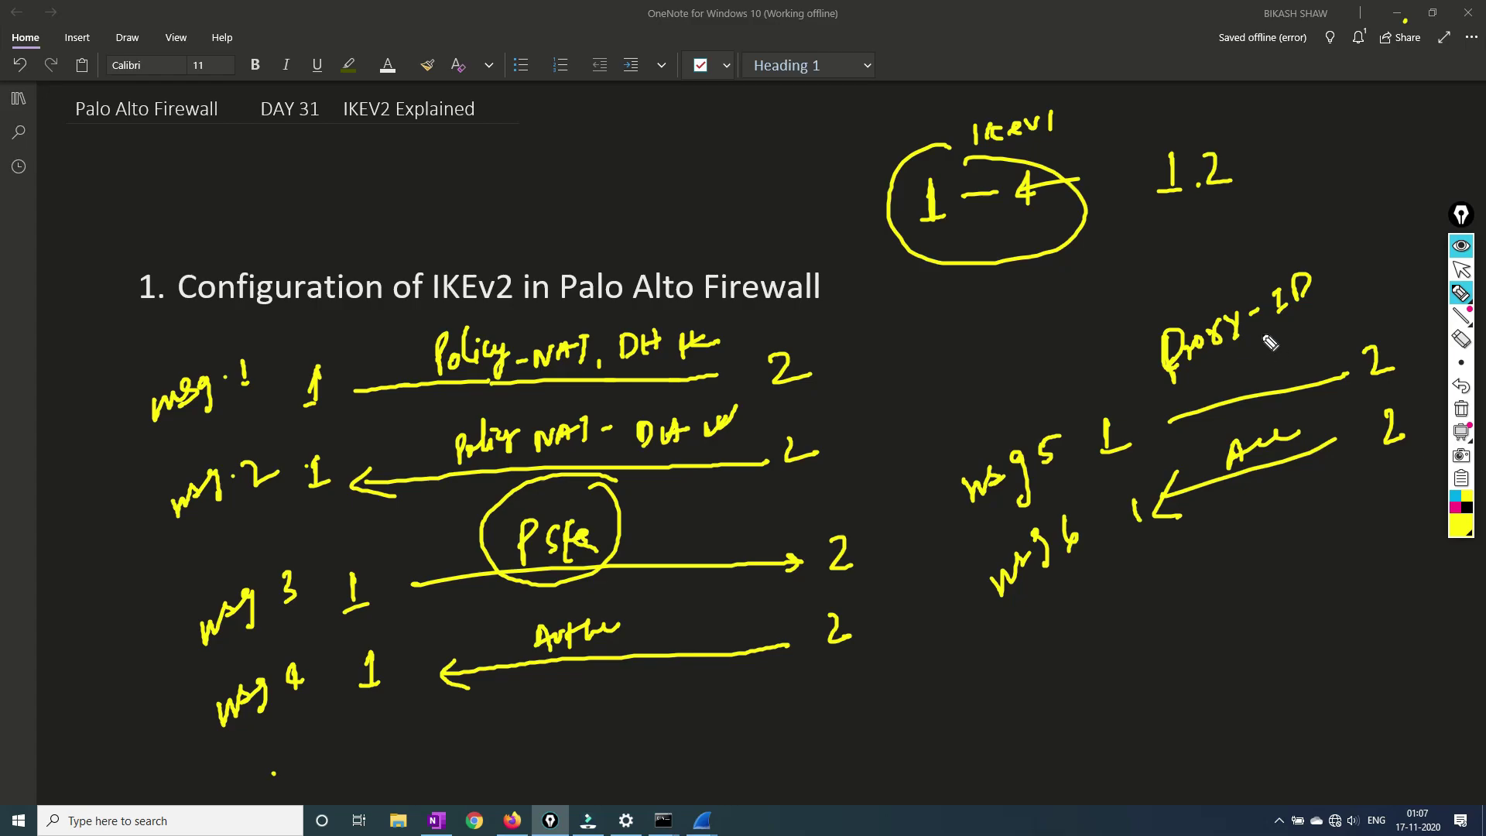
Bracket messages 1 and 2, write "Policy", "NAT", "DH" and "Pfs" above the heading, and circle Pfs with an outgoing arrow.
{"action": "left_click_drag", "start_coordinate": [856, 328], "coordinate": [854, 474]}
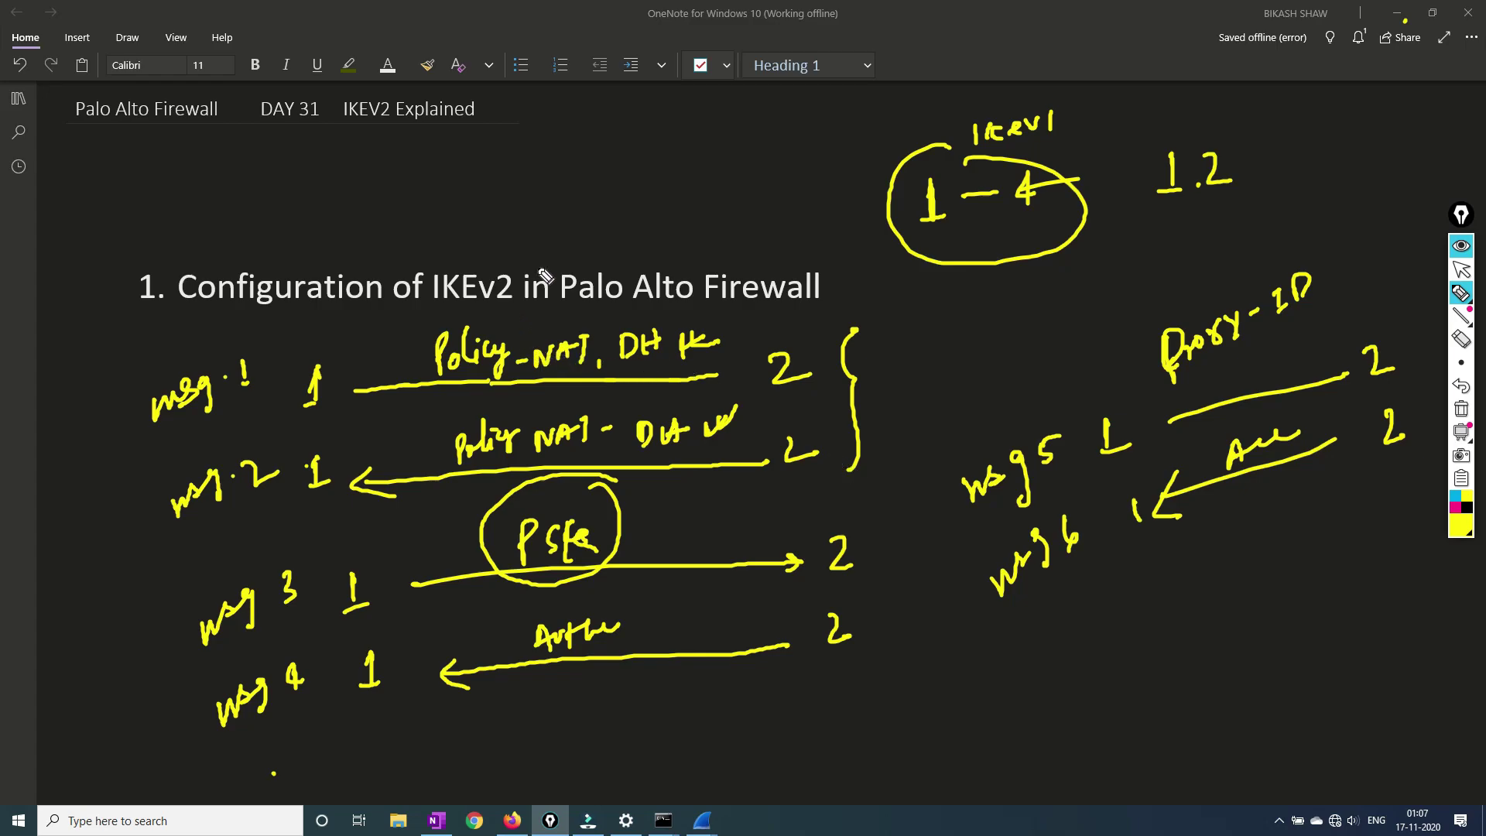
{"action": "mouse_move", "coordinate": [518, 199]}
{"action": "left_mouse_down"}
{"action": "mouse_move", "coordinate": [517, 220]}
{"action": "mouse_move", "coordinate": [534, 190]}
{"action": "mouse_move", "coordinate": [588, 167]}
{"action": "mouse_move", "coordinate": [610, 202]}
{"action": "mouse_move", "coordinate": [654, 197]}
{"action": "mouse_move", "coordinate": [673, 171]}
{"action": "mouse_move", "coordinate": [666, 213]}
{"action": "left_mouse_up"}
{"action": "mouse_move", "coordinate": [721, 139]}
{"action": "left_mouse_down"}
{"action": "mouse_move", "coordinate": [723, 164]}
{"action": "mouse_move", "coordinate": [783, 139]}
{"action": "mouse_move", "coordinate": [737, 226]}
{"action": "left_mouse_up"}
{"action": "mouse_move", "coordinate": [764, 174]}
{"action": "left_mouse_down"}
{"action": "mouse_move", "coordinate": [763, 219]}
{"action": "mouse_move", "coordinate": [774, 195]}
{"action": "mouse_move", "coordinate": [779, 223]}
{"action": "left_mouse_up"}
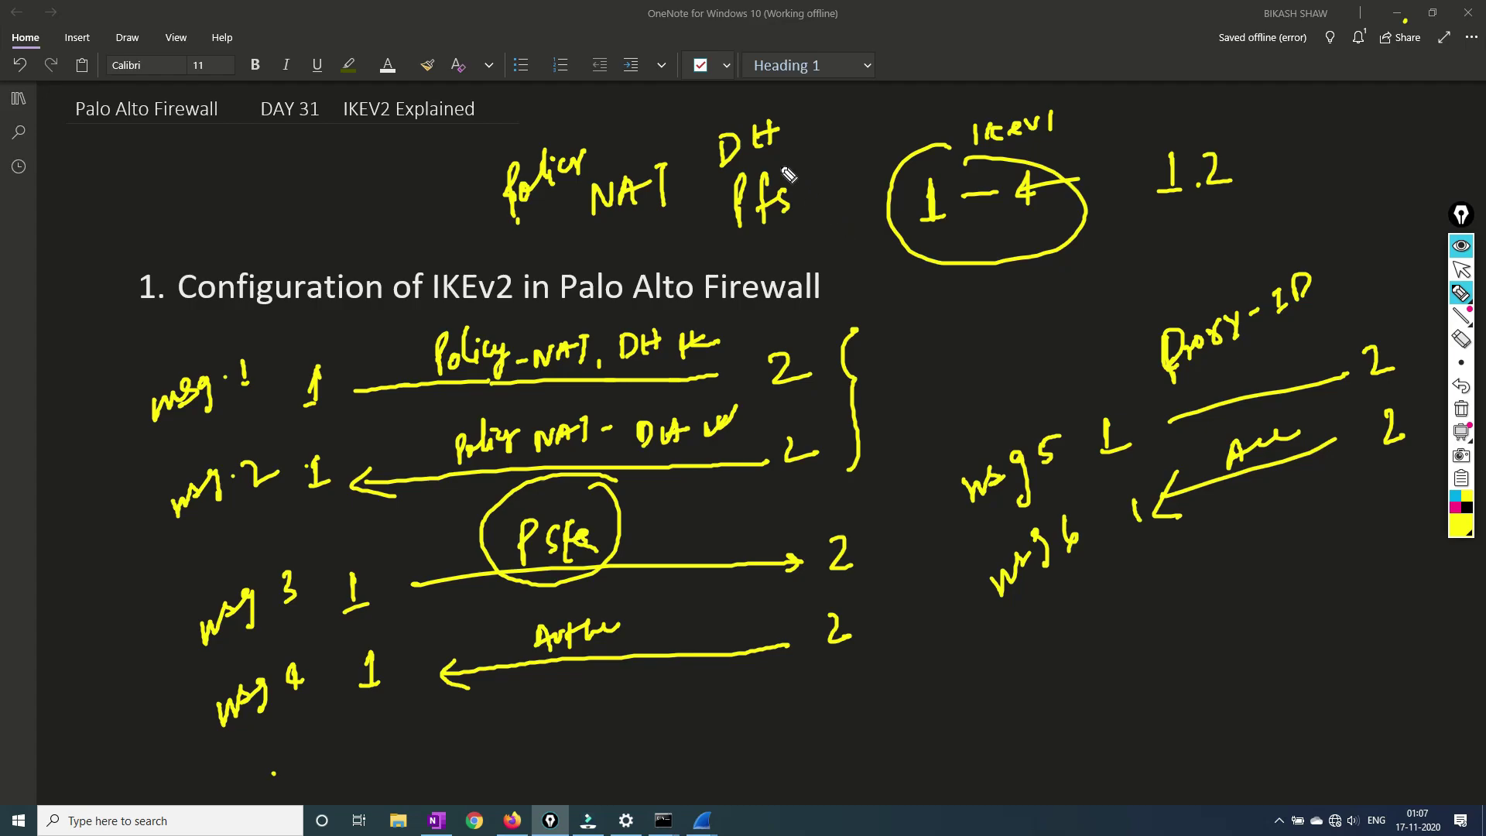
{"action": "mouse_move", "coordinate": [793, 164]}
{"action": "left_mouse_down"}
{"action": "mouse_move", "coordinate": [716, 207]}
{"action": "mouse_move", "coordinate": [755, 249]}
{"action": "mouse_move", "coordinate": [844, 151]}
{"action": "left_mouse_up"}
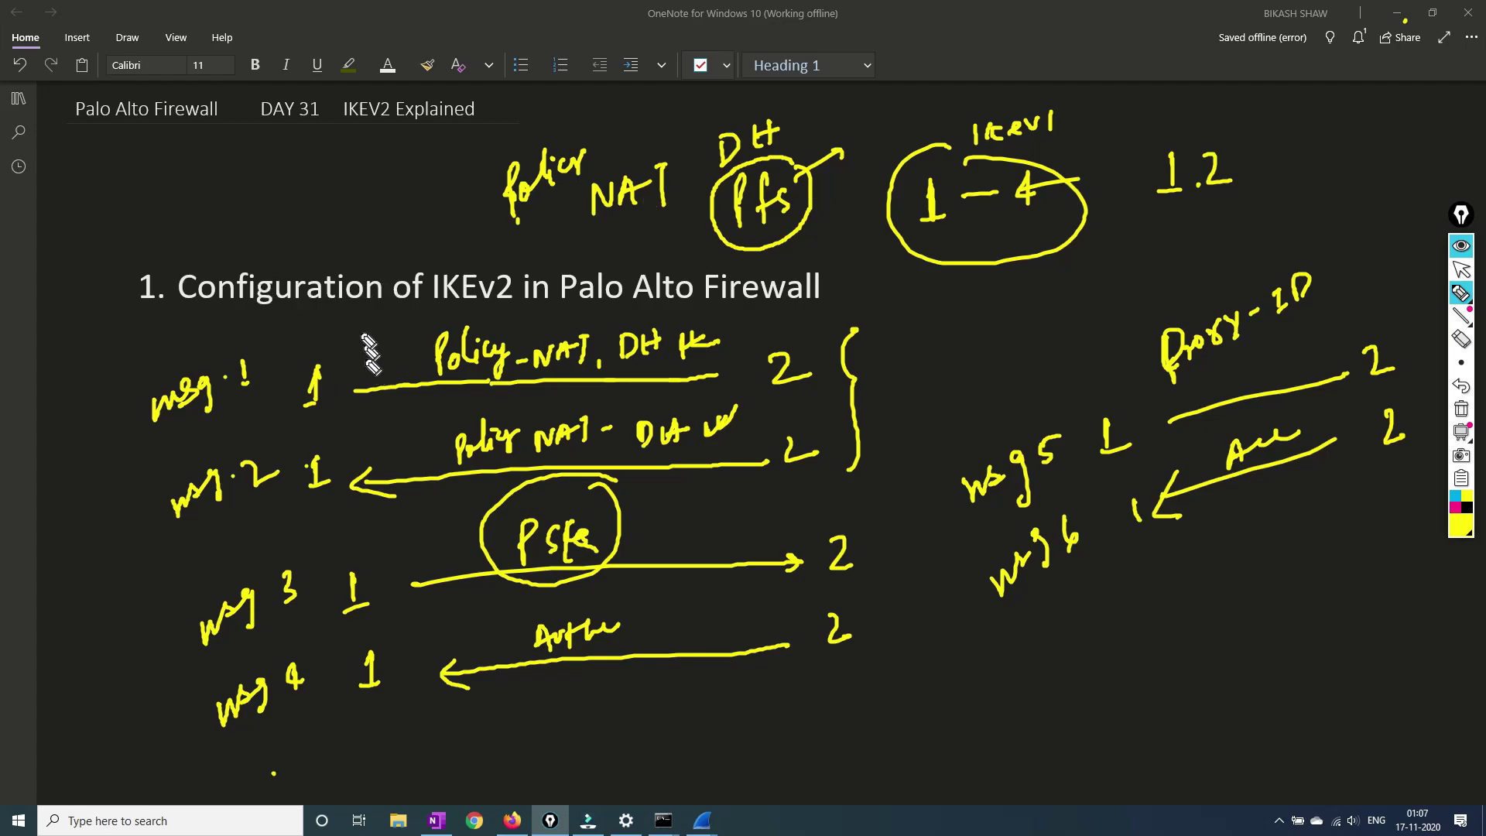
Write "UDP 500" above the page heading and circle it.
{"action": "mouse_move", "coordinate": [201, 191]}
{"action": "left_mouse_down"}
{"action": "mouse_move", "coordinate": [220, 192]}
{"action": "mouse_move", "coordinate": [230, 219]}
{"action": "left_mouse_up"}
{"action": "left_click", "coordinate": [228, 187]}
{"action": "mouse_move", "coordinate": [250, 168]}
{"action": "left_mouse_down"}
{"action": "mouse_move", "coordinate": [250, 203]}
{"action": "mouse_move", "coordinate": [352, 147]}
{"action": "left_mouse_up"}
{"action": "left_click", "coordinate": [306, 159]}
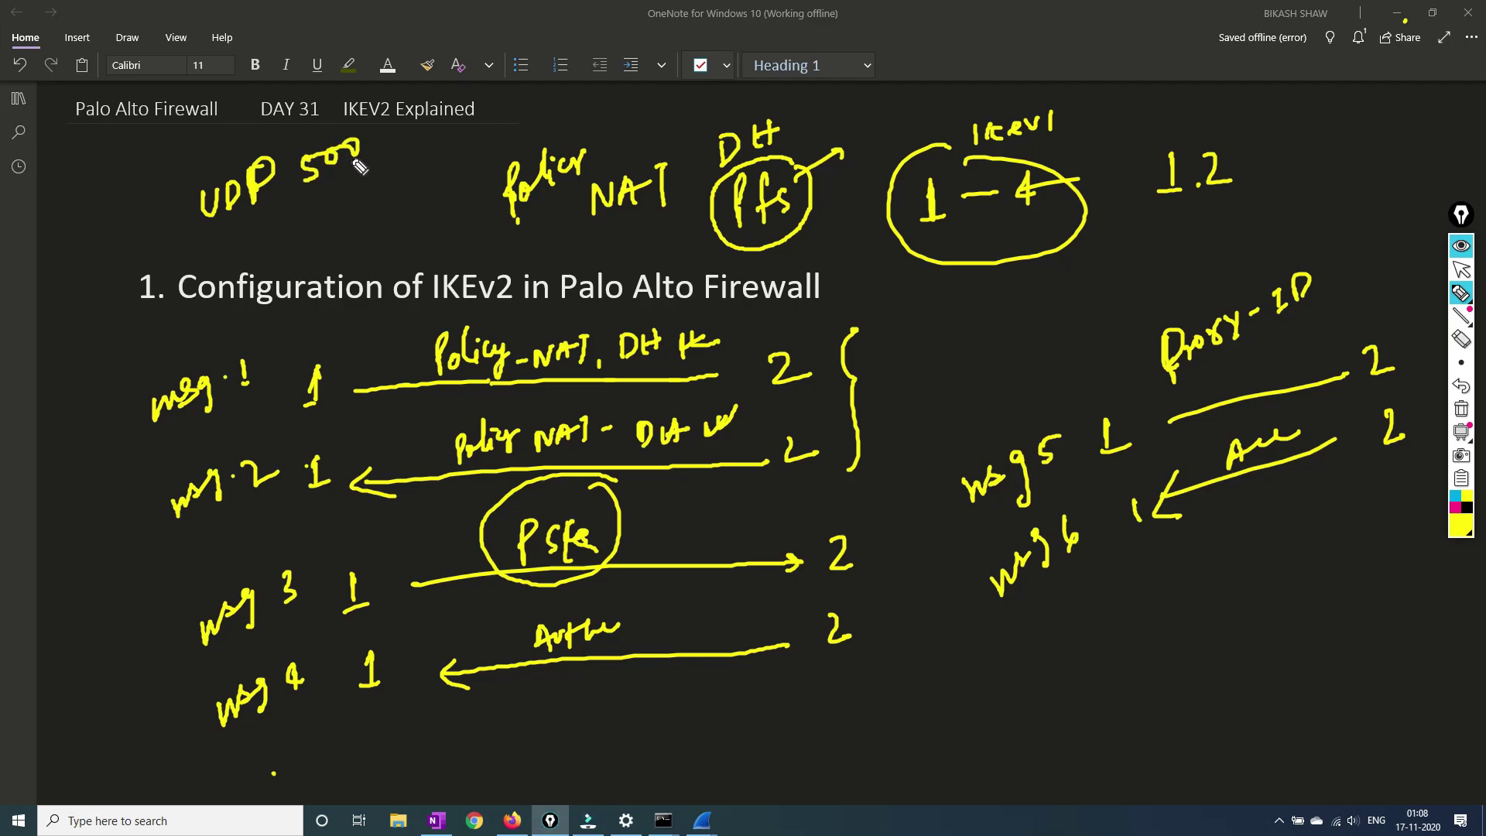
{"action": "mouse_move", "coordinate": [224, 230]}
{"action": "left_mouse_down"}
{"action": "mouse_move", "coordinate": [324, 116]}
{"action": "mouse_move", "coordinate": [261, 232]}
{"action": "left_mouse_up"}
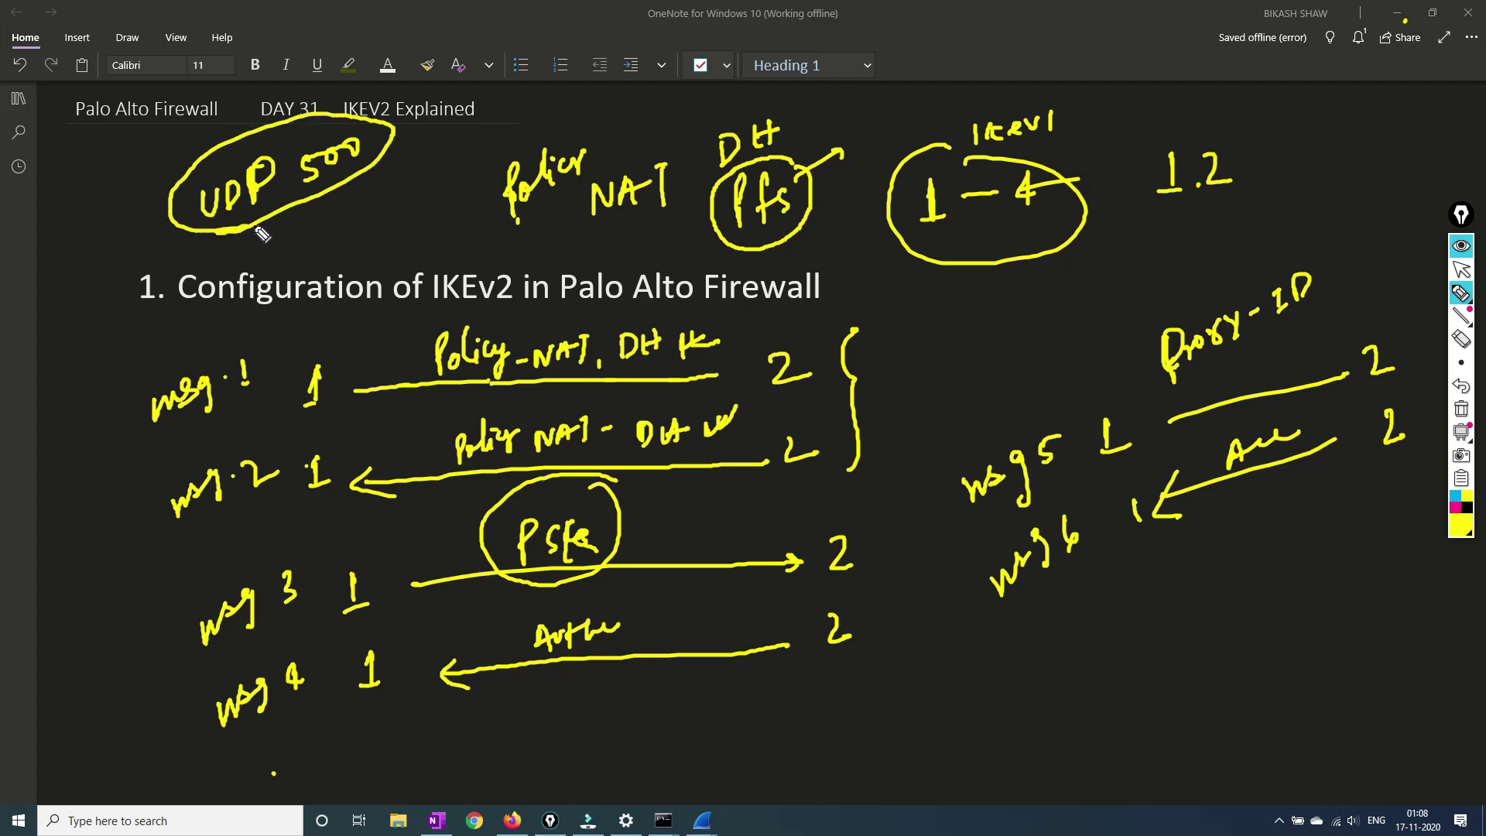